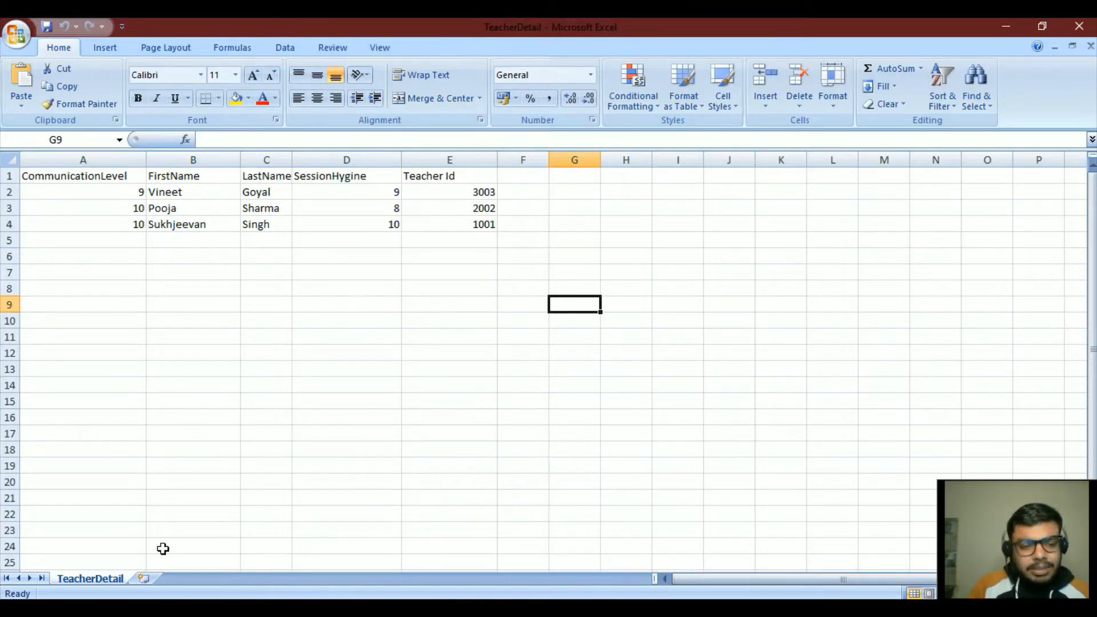
Switch to the StudentDetail workbook and examine its TeacherMapped, MailId, EnrollmentNumber and Enrolled columns
{"action": "mouse_move", "coordinate": [183, 609]}
{"action": "left_click", "coordinate": [238, 558]}
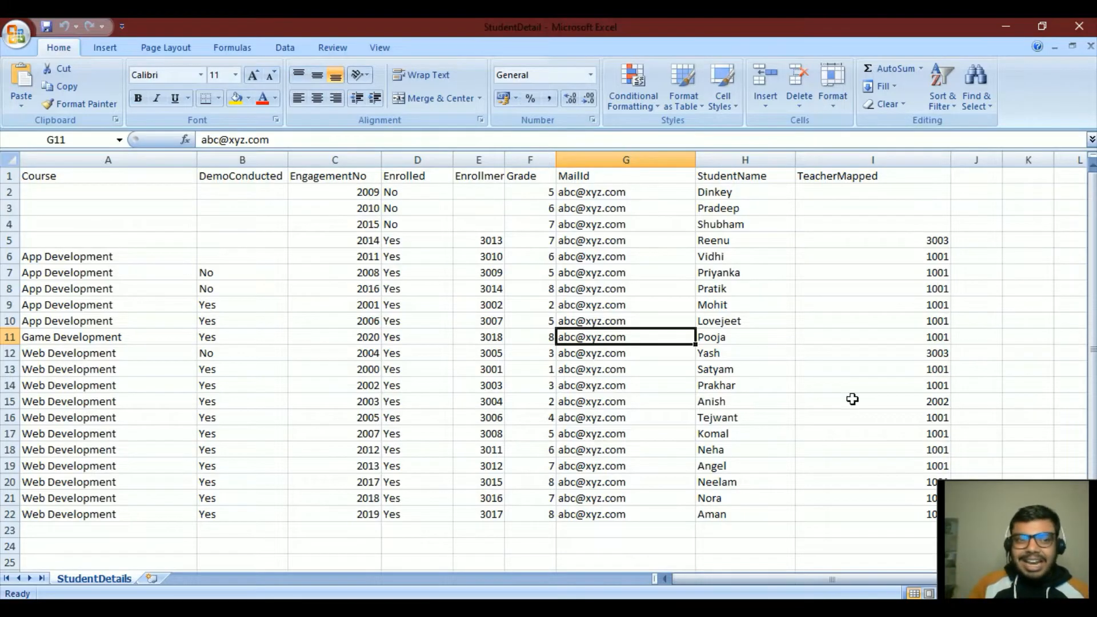
{"action": "left_click", "coordinate": [772, 177]}
{"action": "left_click", "coordinate": [869, 177]}
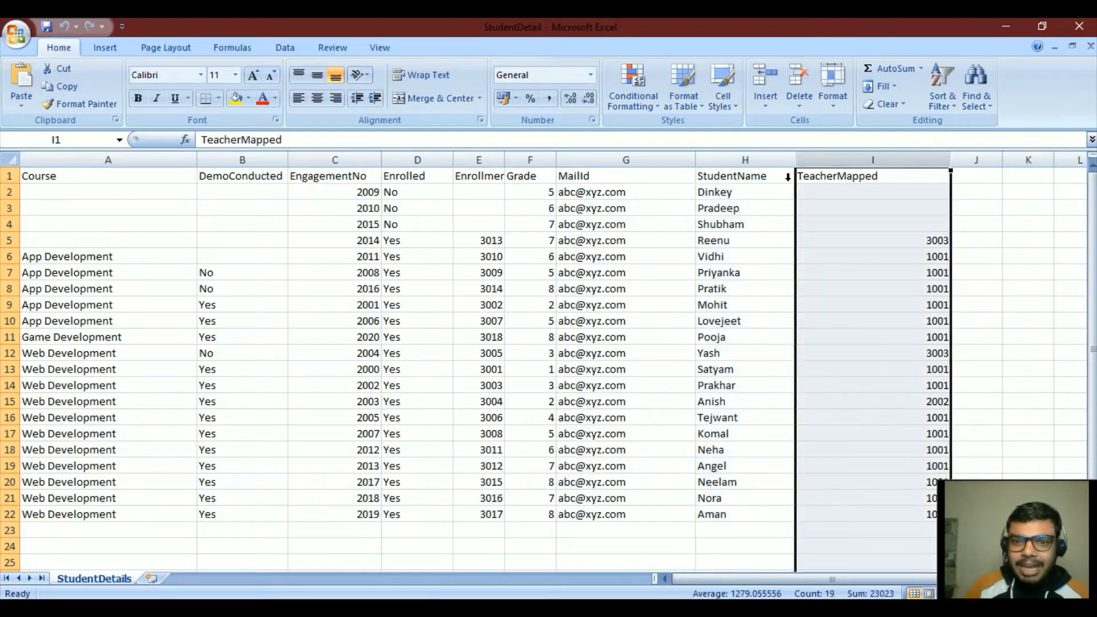
{"action": "left_click", "coordinate": [611, 176]}
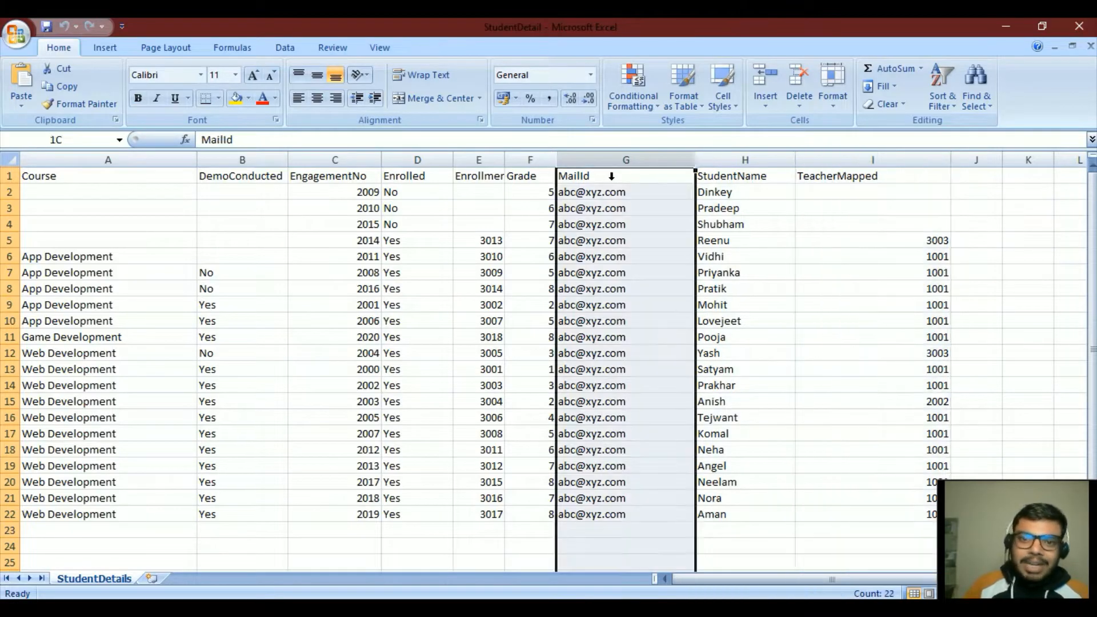
{"action": "left_click", "coordinate": [491, 178]}
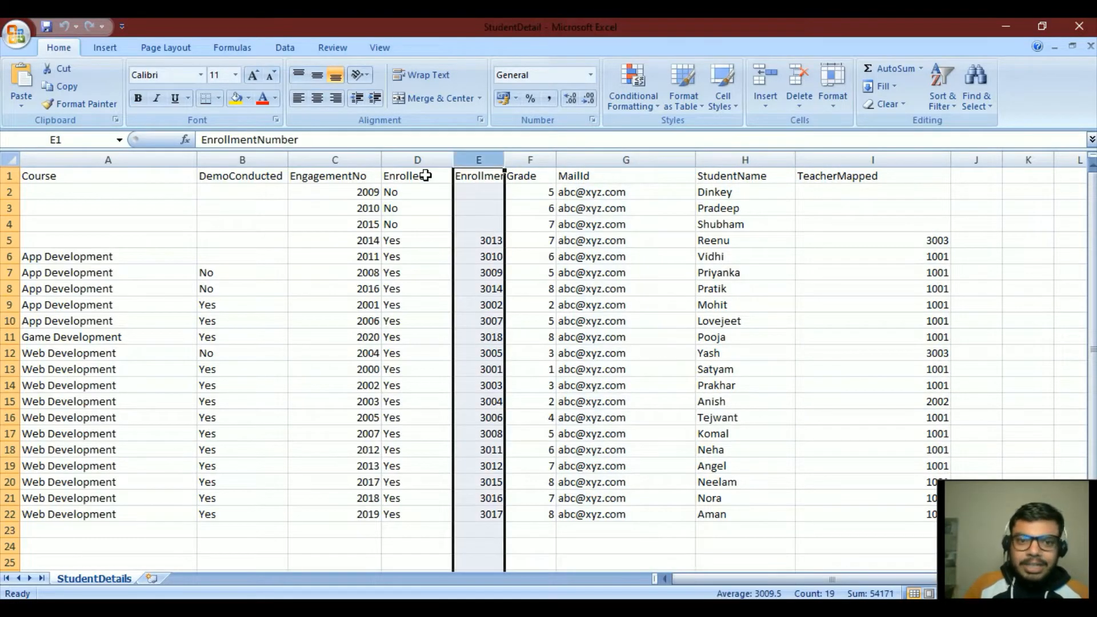
{"action": "left_click", "coordinate": [409, 160]}
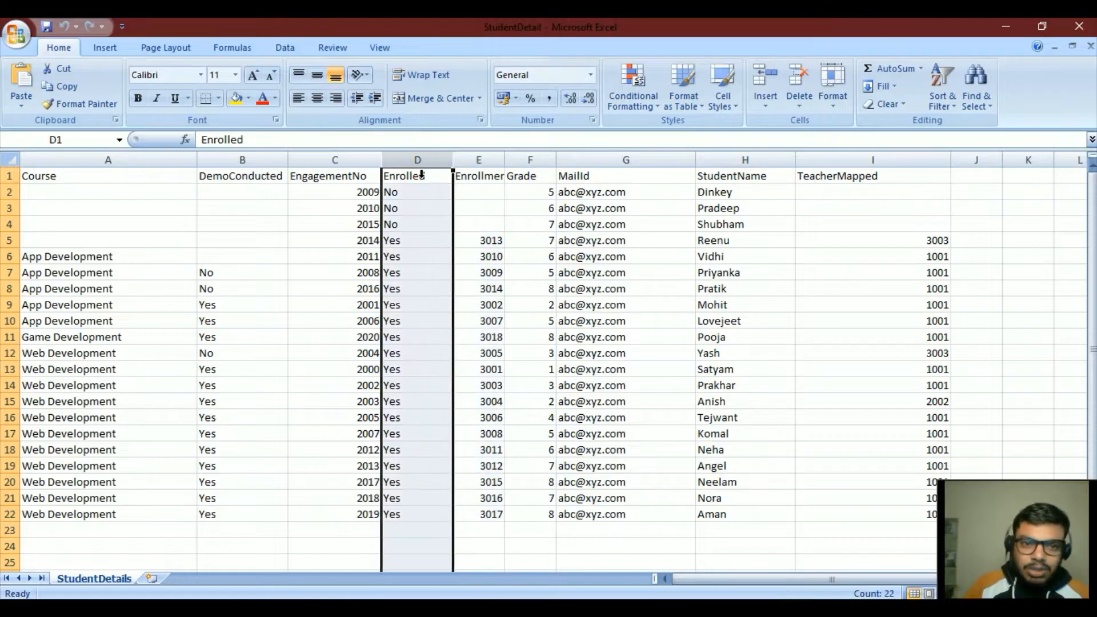
Widen the EnrollmentNumber column enough to show its full header, and highlight the EngagementNo column
{"action": "left_click", "coordinate": [489, 175]}
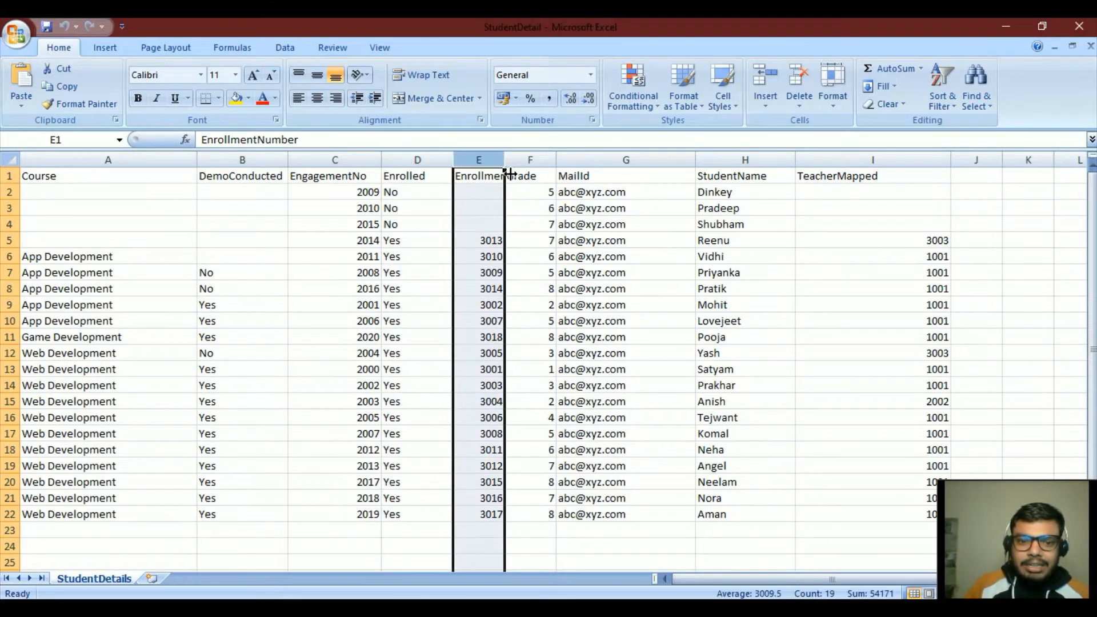
{"action": "left_click", "coordinate": [360, 172]}
{"action": "left_click_drag", "start_coordinate": [504, 172], "coordinate": [578, 171]}
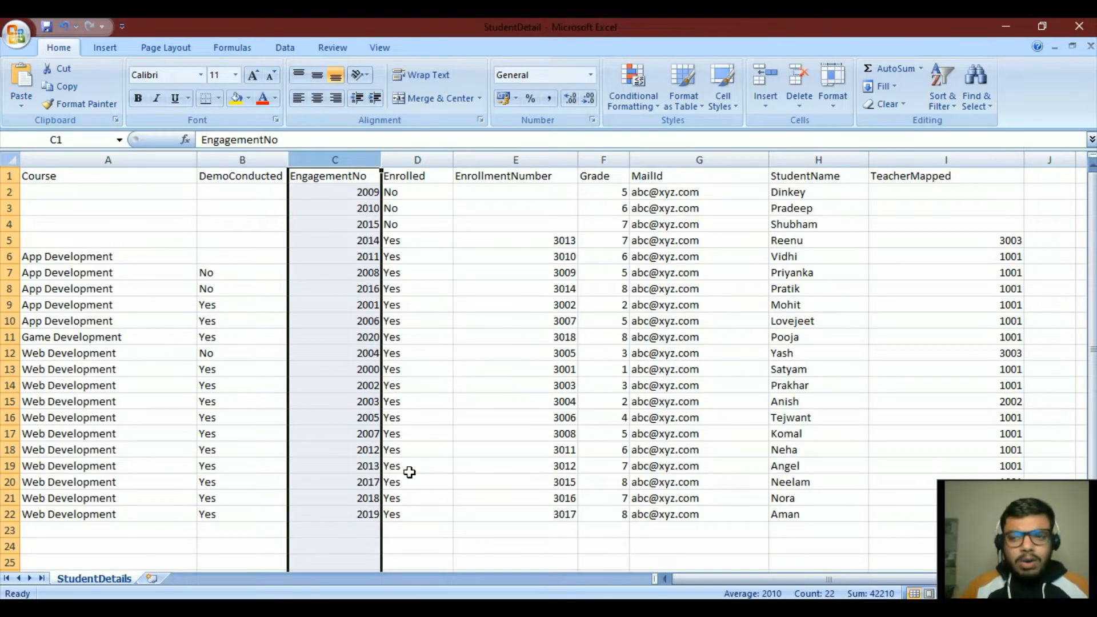
Switch to the Microsoft Azure portal and open the Storage accounts service from the portal home
{"action": "left_click", "coordinate": [1005, 29]}
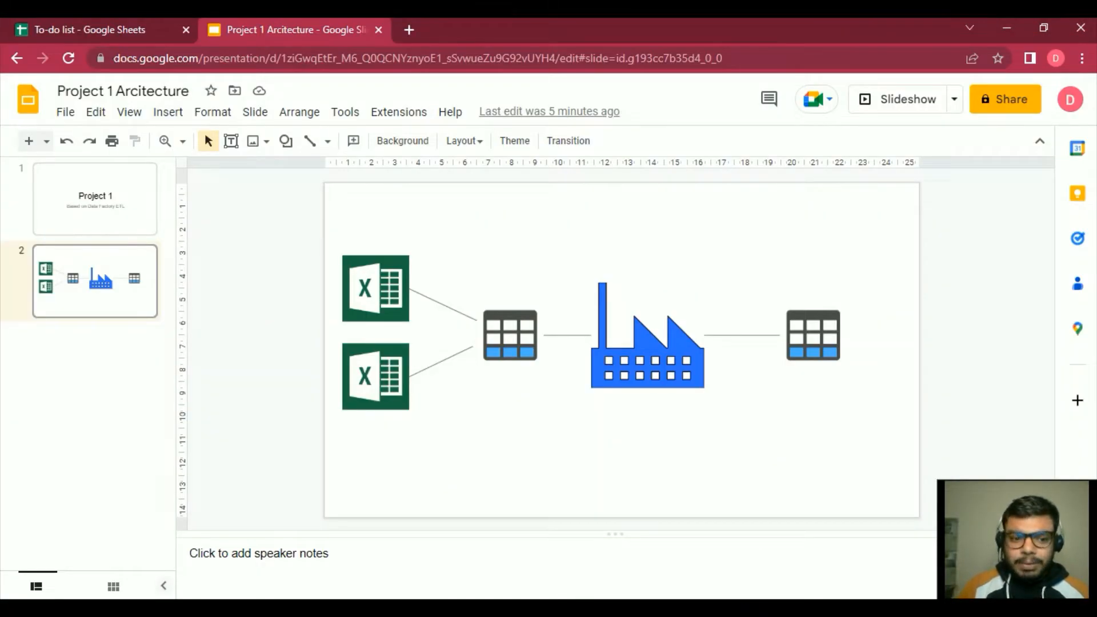
{"action": "mouse_move", "coordinate": [217, 609]}
{"action": "left_click", "coordinate": [217, 549]}
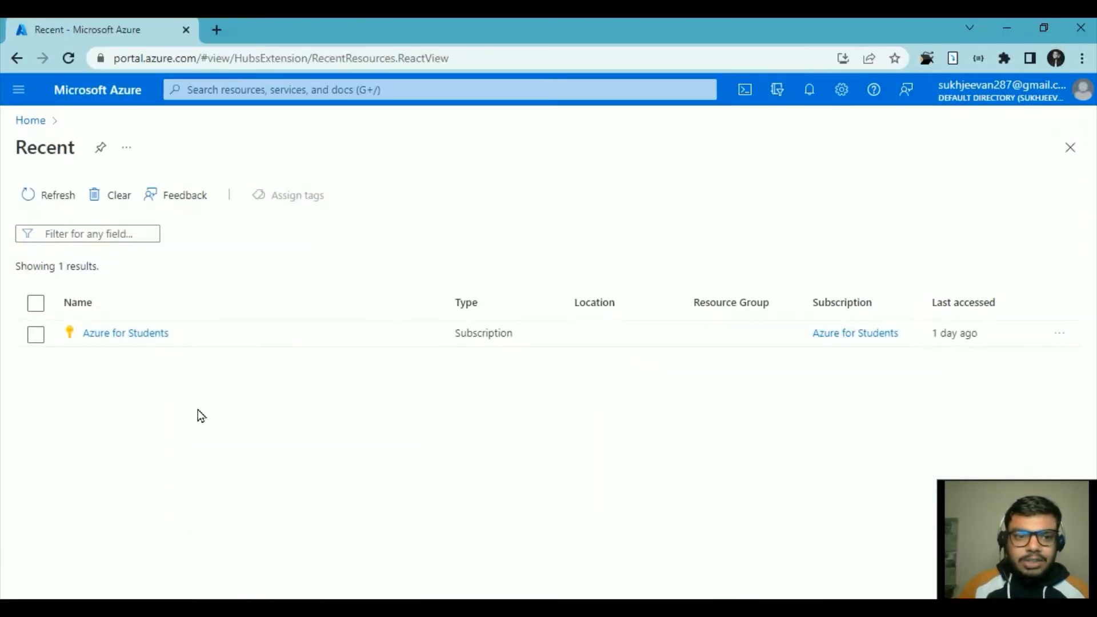
{"action": "left_click", "coordinate": [114, 341]}
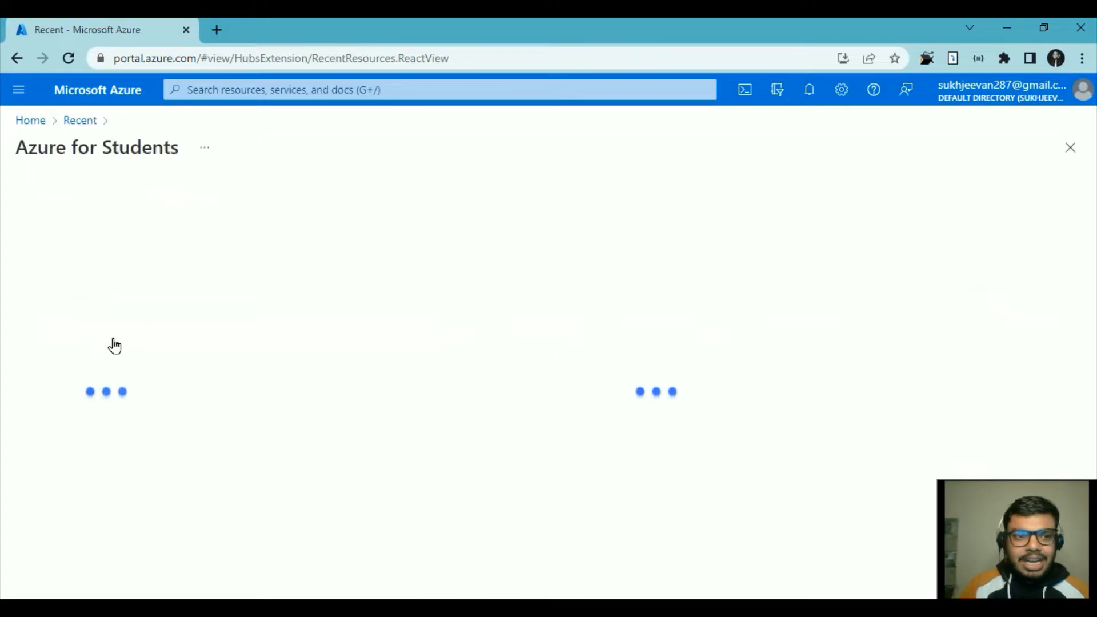
{"action": "left_click", "coordinate": [47, 130]}
{"action": "left_click", "coordinate": [316, 187]}
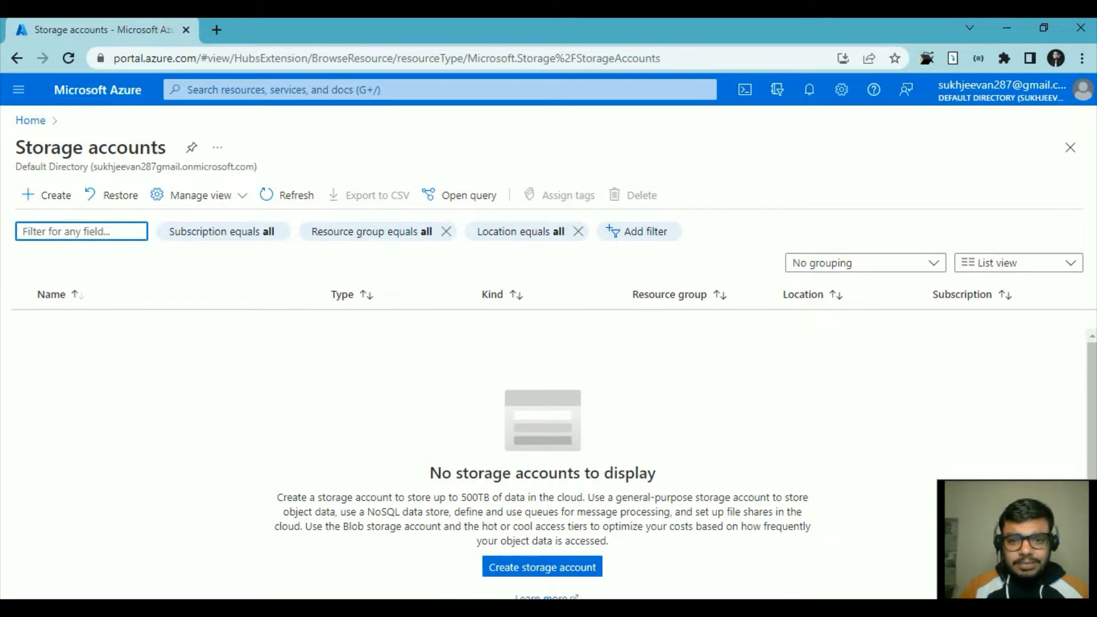
Start a new storage account in the Azure for Students subscription and enter ProdStorage2022 as its name
{"action": "key", "text": "alt+Tab"}
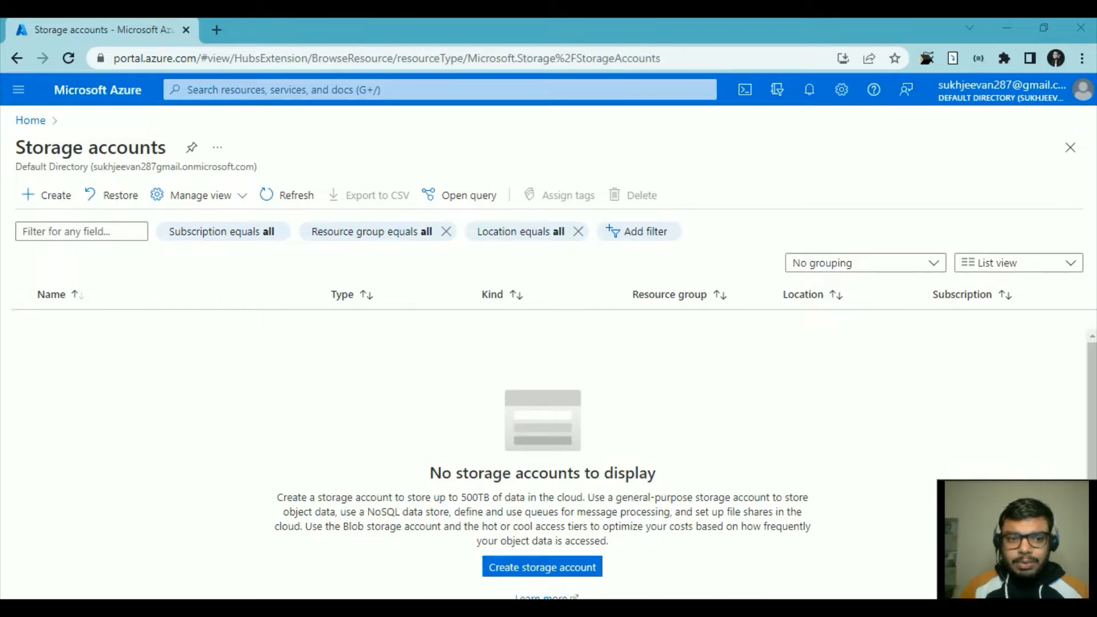
{"action": "left_click", "coordinate": [52, 206]}
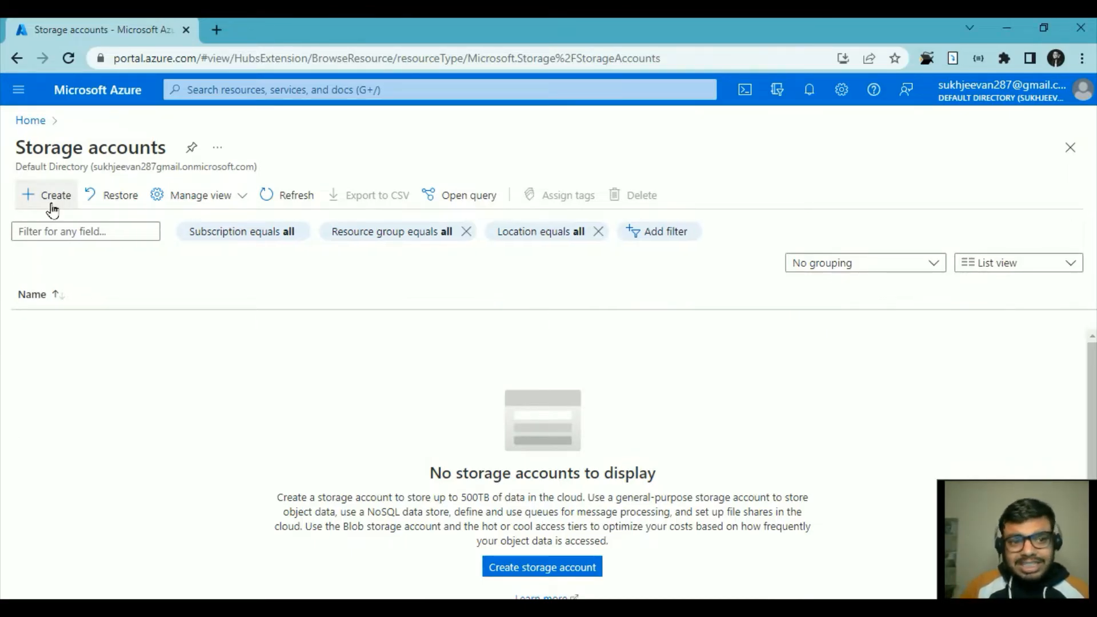
{"action": "left_click", "coordinate": [52, 206]}
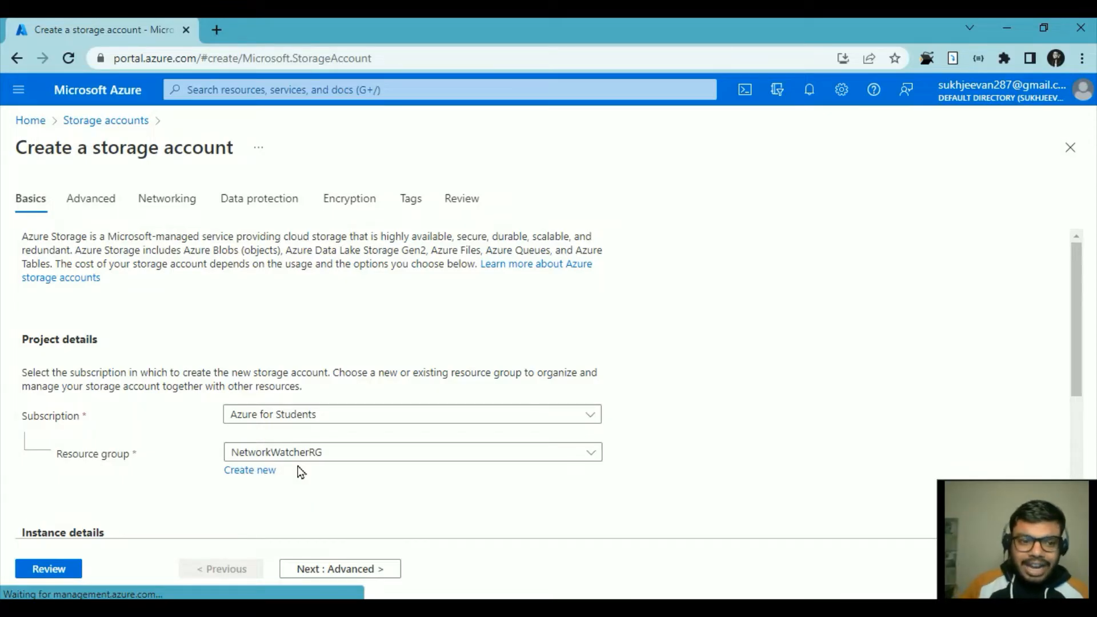
{"action": "scroll", "coordinate": [297, 466], "scroll_direction": "down", "scroll_amount": 1}
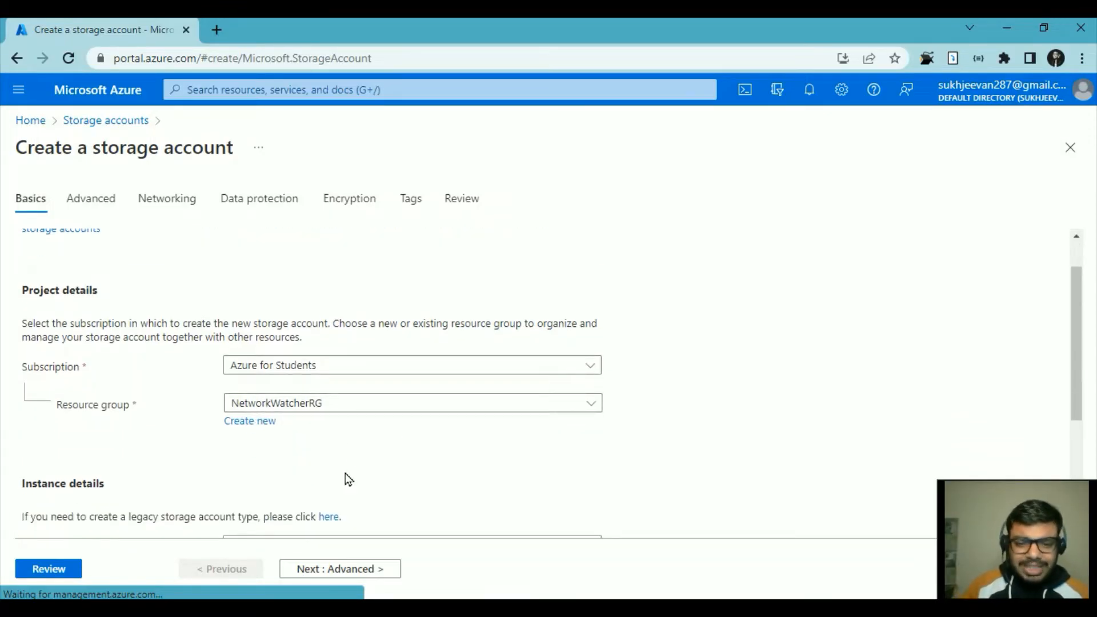
{"action": "scroll", "coordinate": [345, 475], "scroll_direction": "down", "scroll_amount": 1}
{"action": "left_click", "coordinate": [308, 492]}
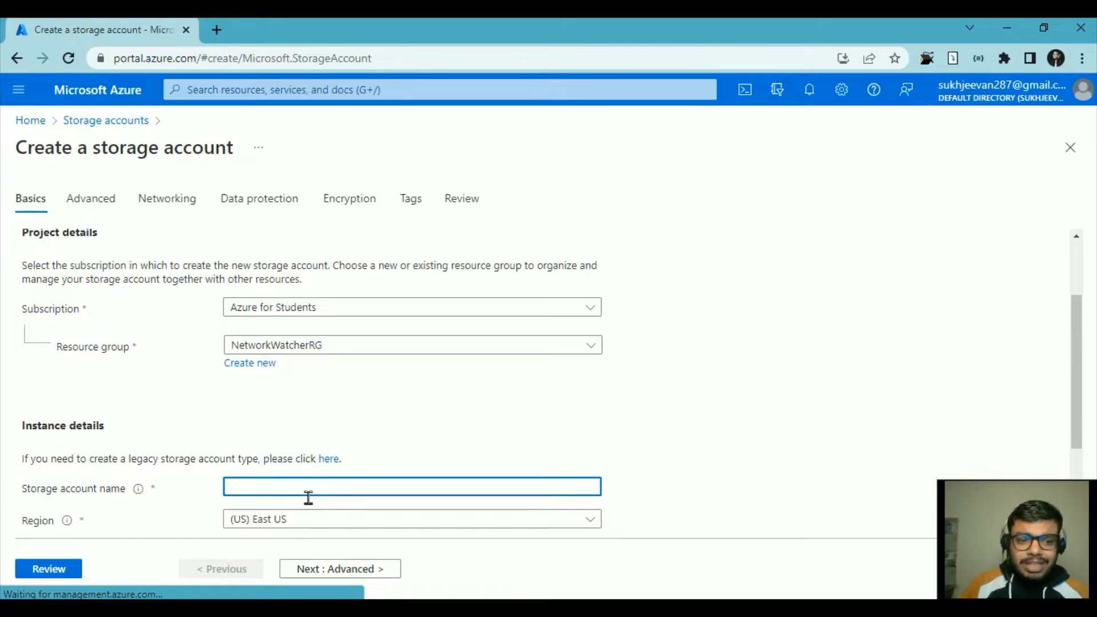
{"action": "type", "text": "Pr"}
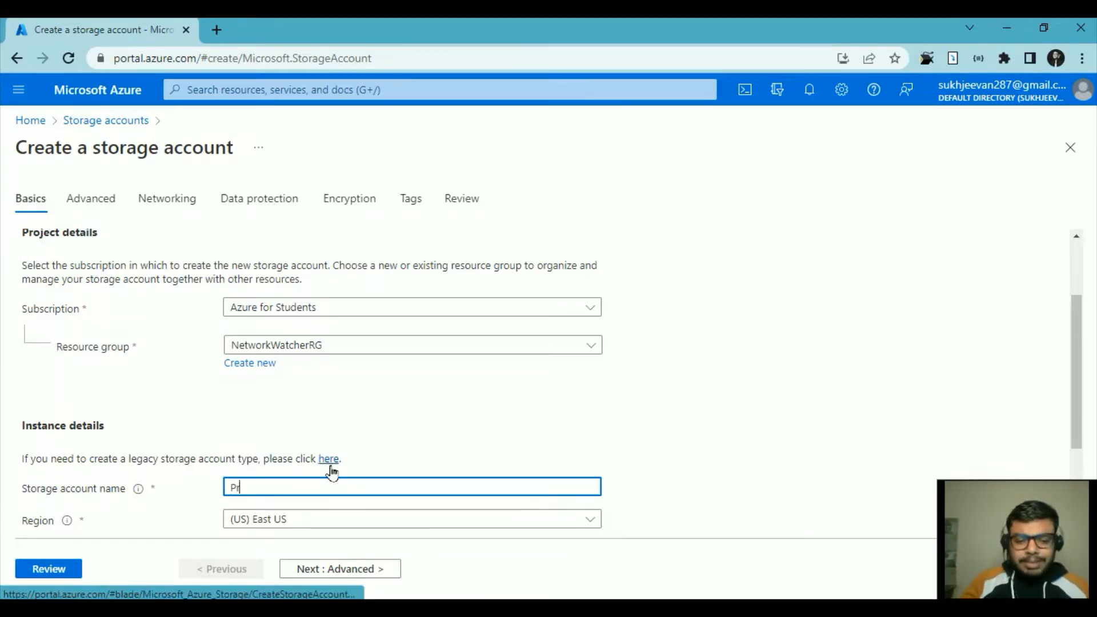
{"action": "type", "text": "odStorage2020"}
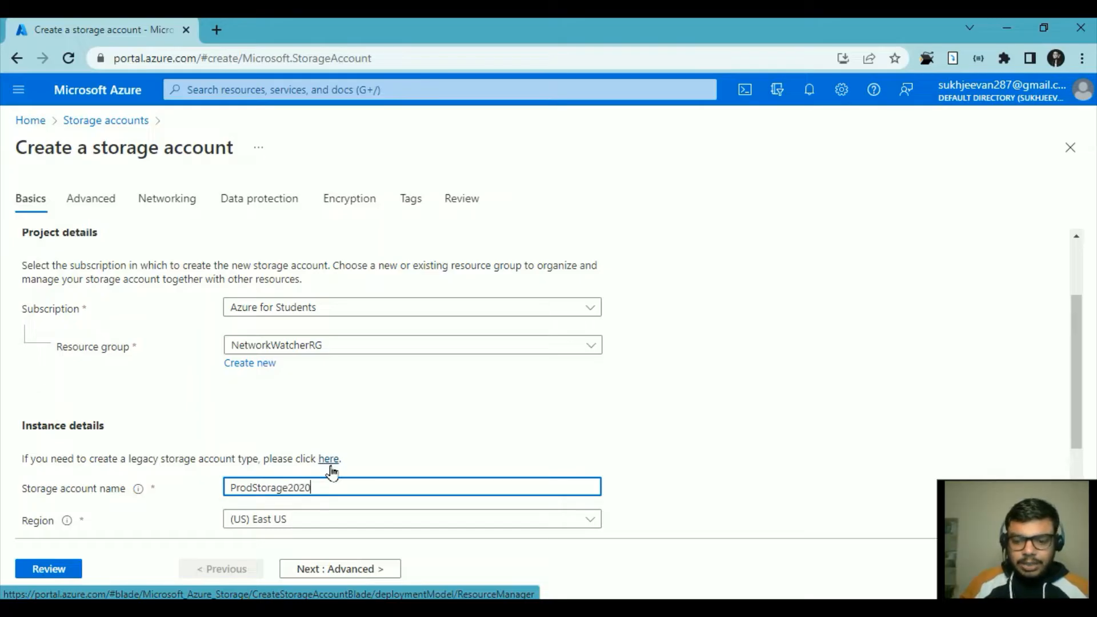
{"action": "key", "text": "BackSpace"}
{"action": "type", "text": "2"}
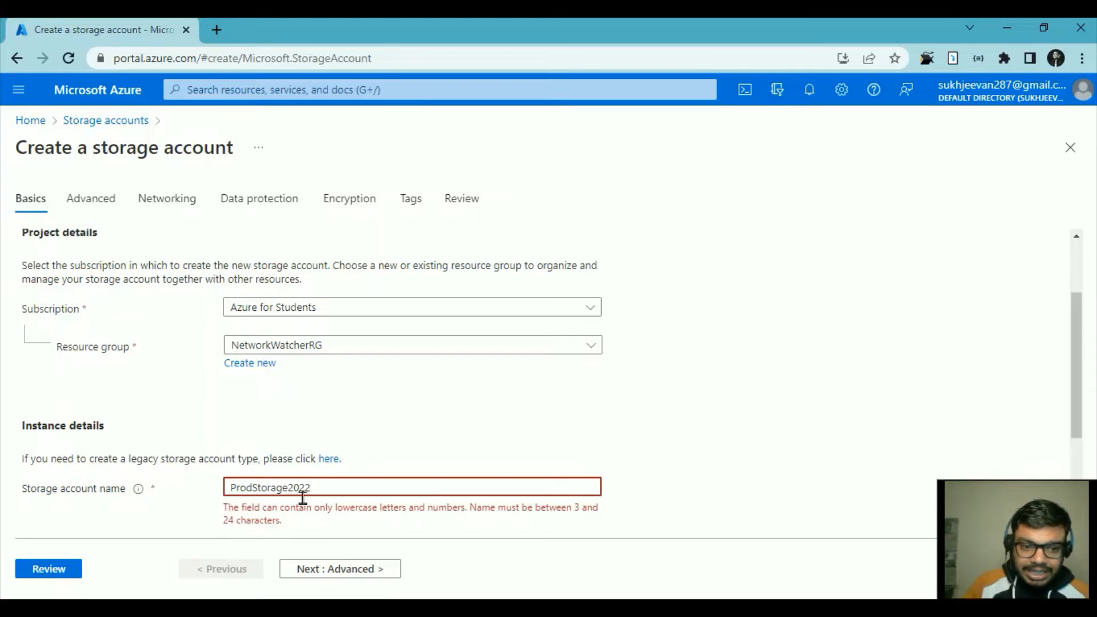
Change the storage account name to the all-lowercase prodstorage2022
{"action": "key", "text": "BackSpace"}
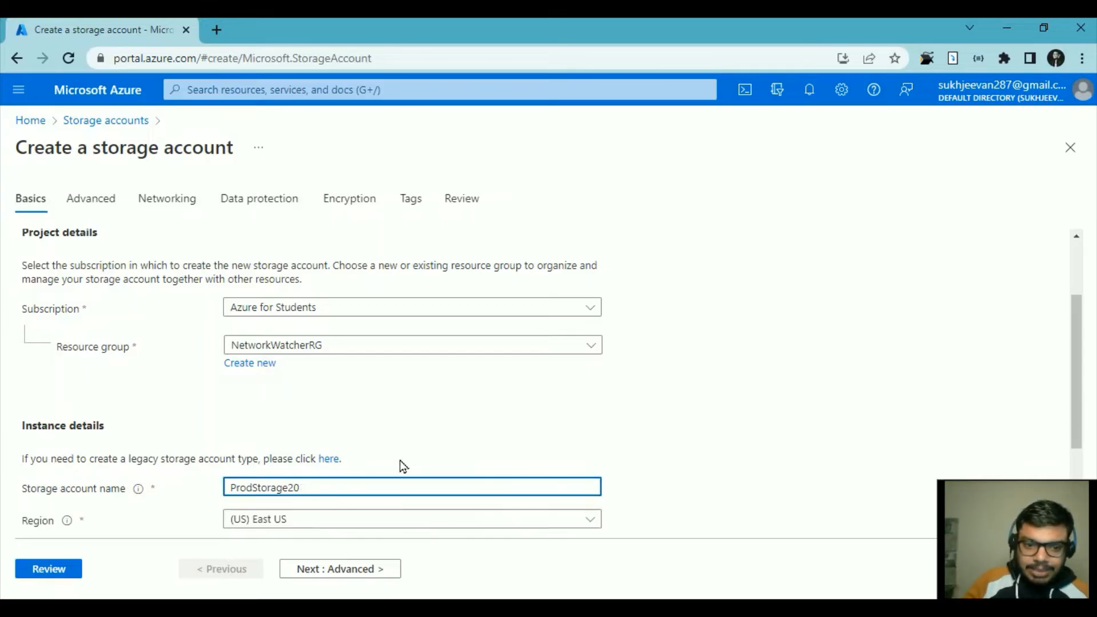
{"action": "key", "text": "BackSpace"}
{"action": "key", "text": "BackSpace"}
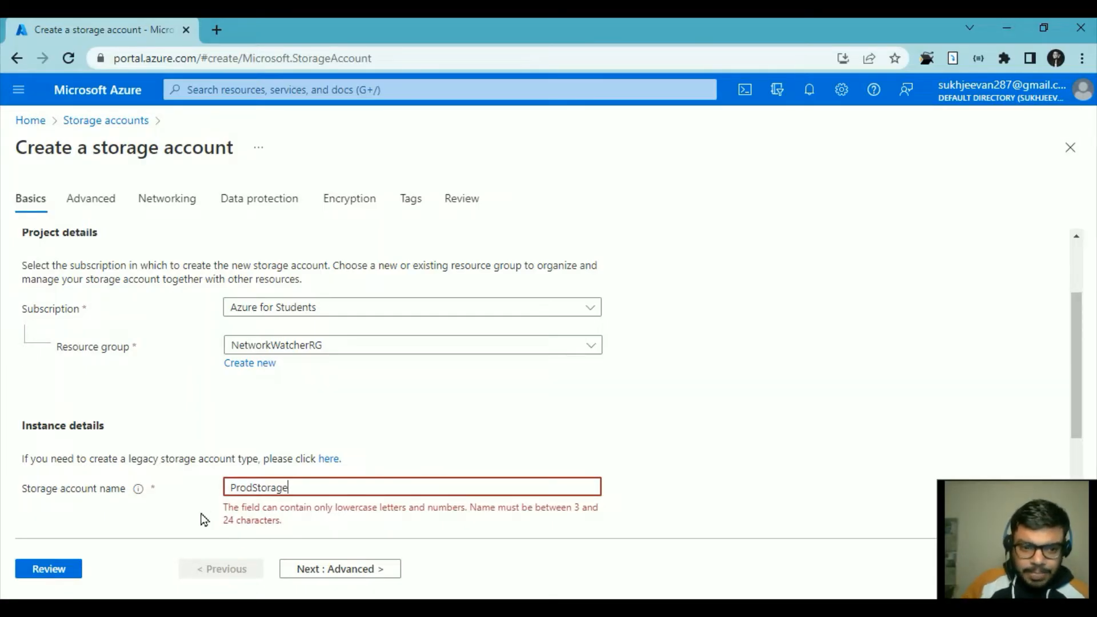
{"action": "left_click", "coordinate": [238, 491]}
{"action": "key", "text": "BackSpace"}
{"action": "type", "text": "p"}
{"action": "key", "text": "Right"}
{"action": "key", "text": "Right"}
{"action": "key", "text": "Right"}
{"action": "key", "text": "Right"}
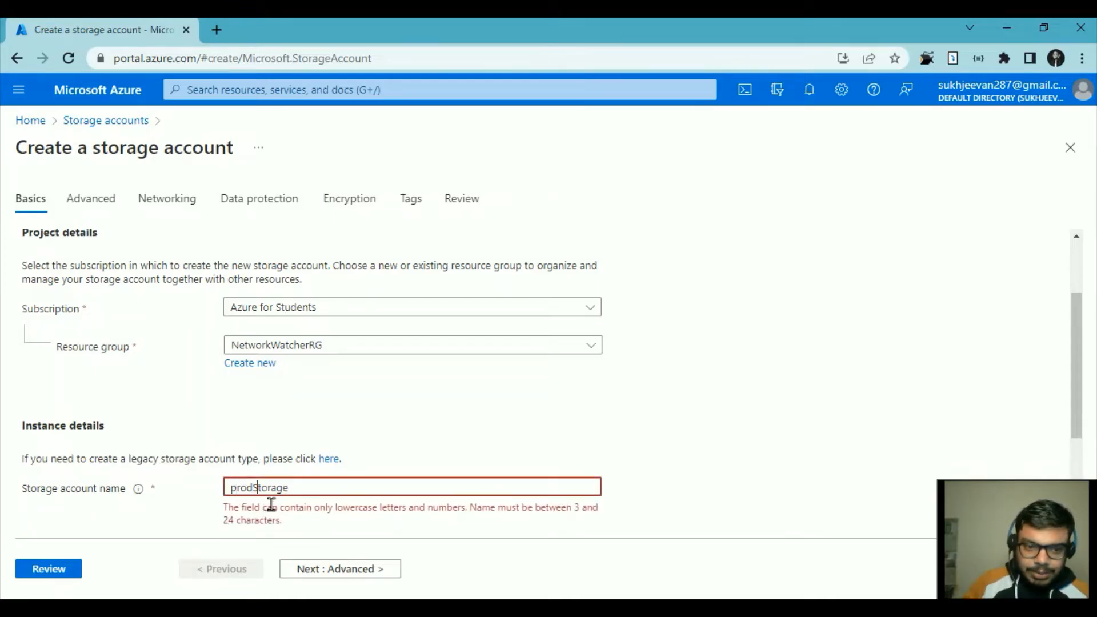
{"action": "key", "text": "BackSpace"}
{"action": "type", "text": "s"}
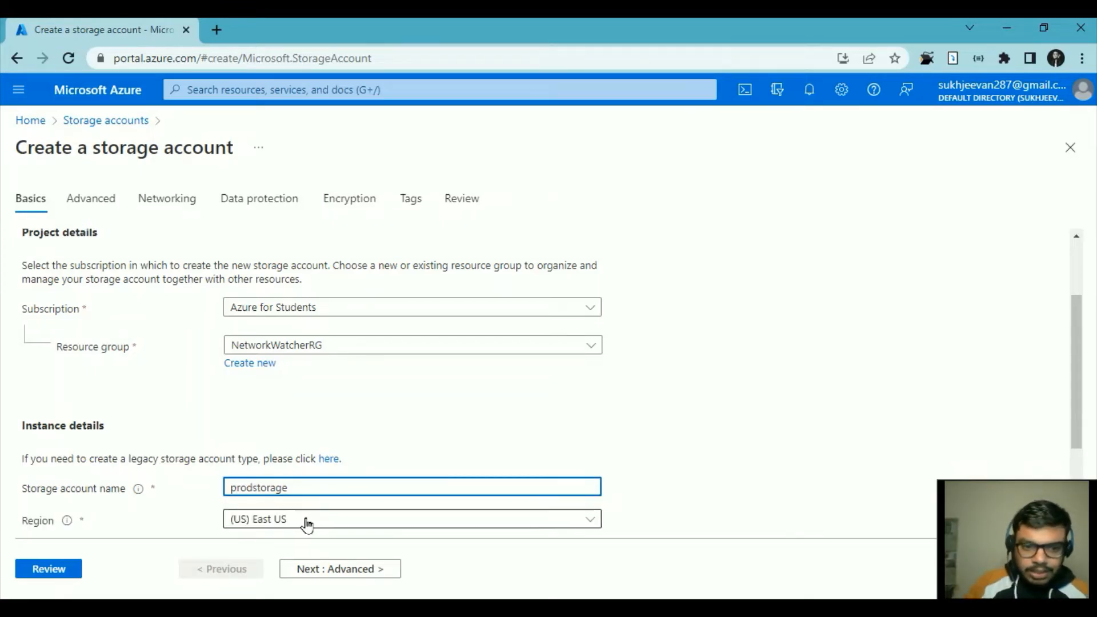
{"action": "type", "text": "2022"}
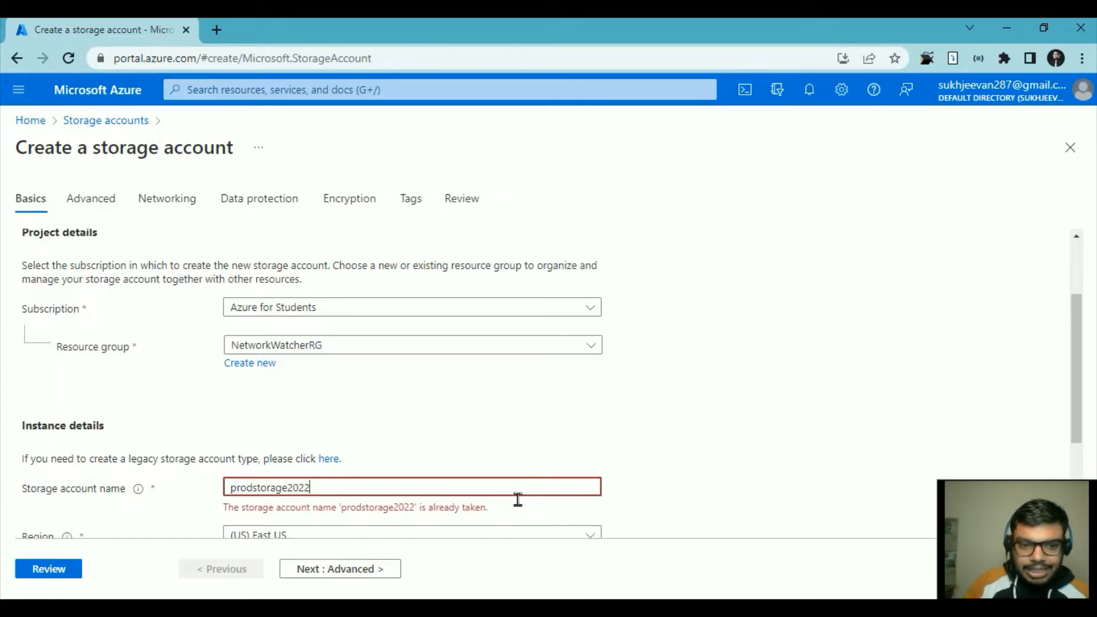
Extend the storage account name with a dev suffix so it reads prodstorage2022dev
{"action": "type", "text": "_dev"}
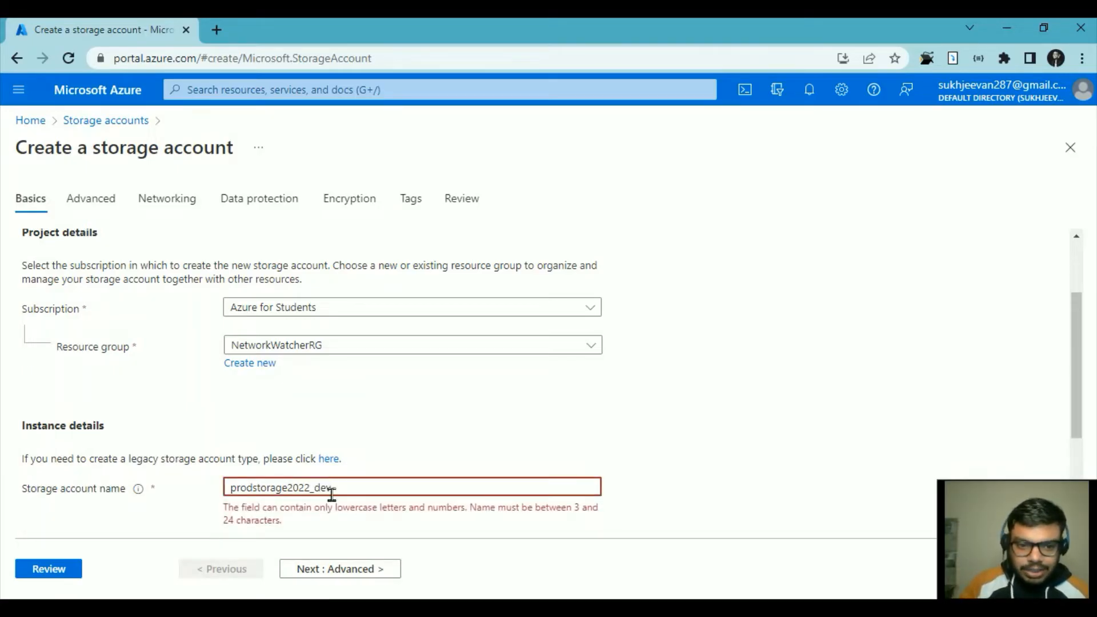
{"action": "key", "text": "Left"}
{"action": "key", "text": "Left"}
{"action": "key", "text": "BackSpace"}
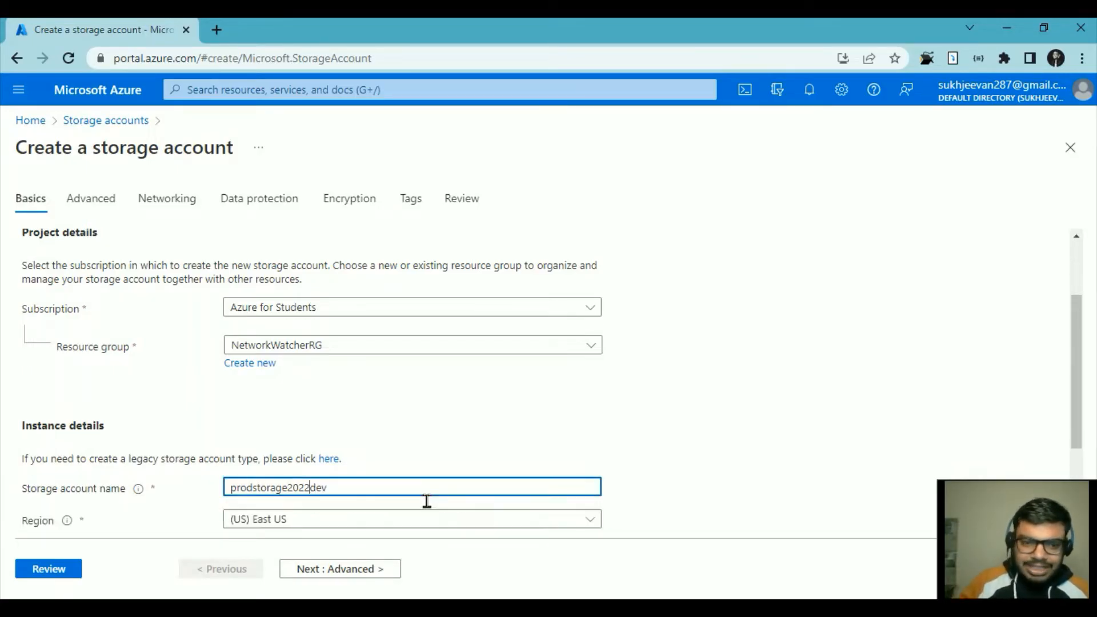
{"action": "left_click", "coordinate": [844, 457]}
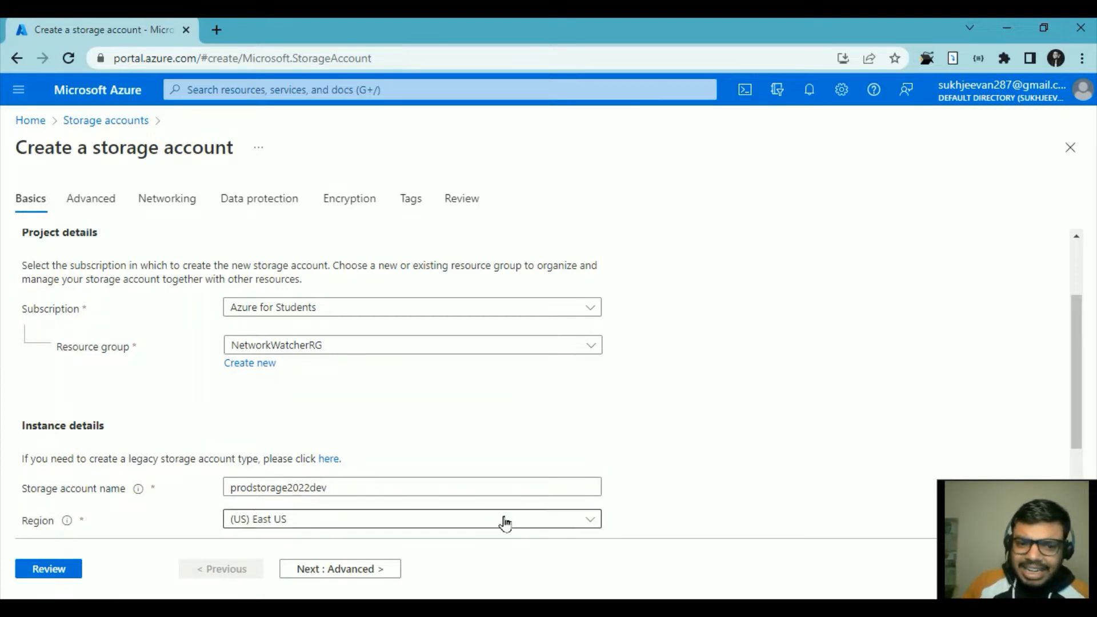
Keep the default region, performance and redundancy settings, review the configuration and create the storage account
{"action": "scroll", "coordinate": [505, 521], "scroll_direction": "down", "scroll_amount": 3}
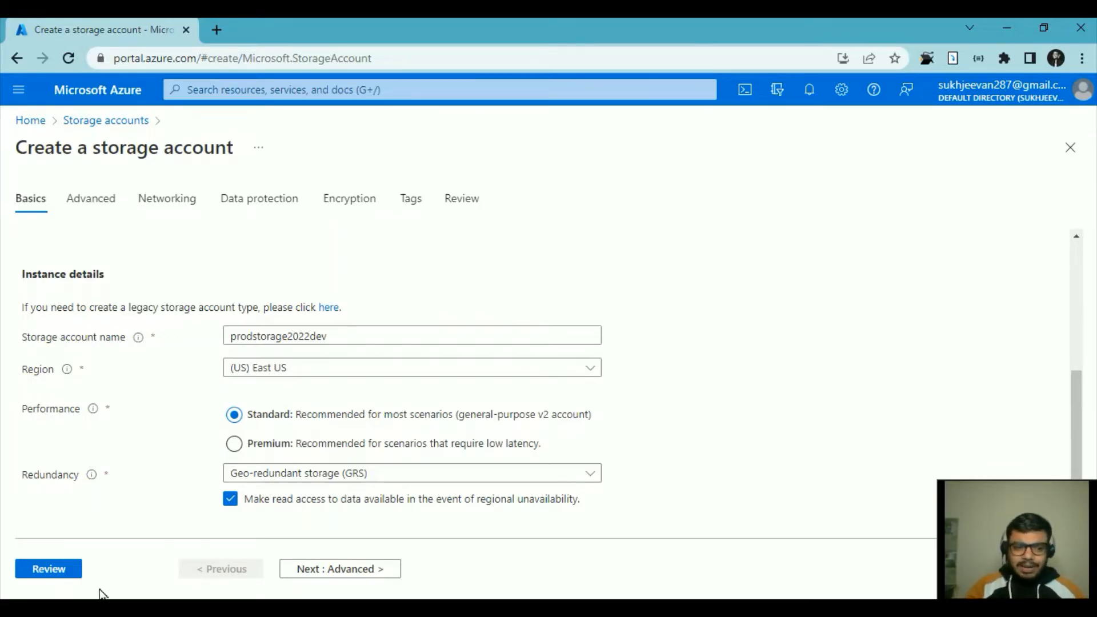
{"action": "left_click", "coordinate": [54, 569]}
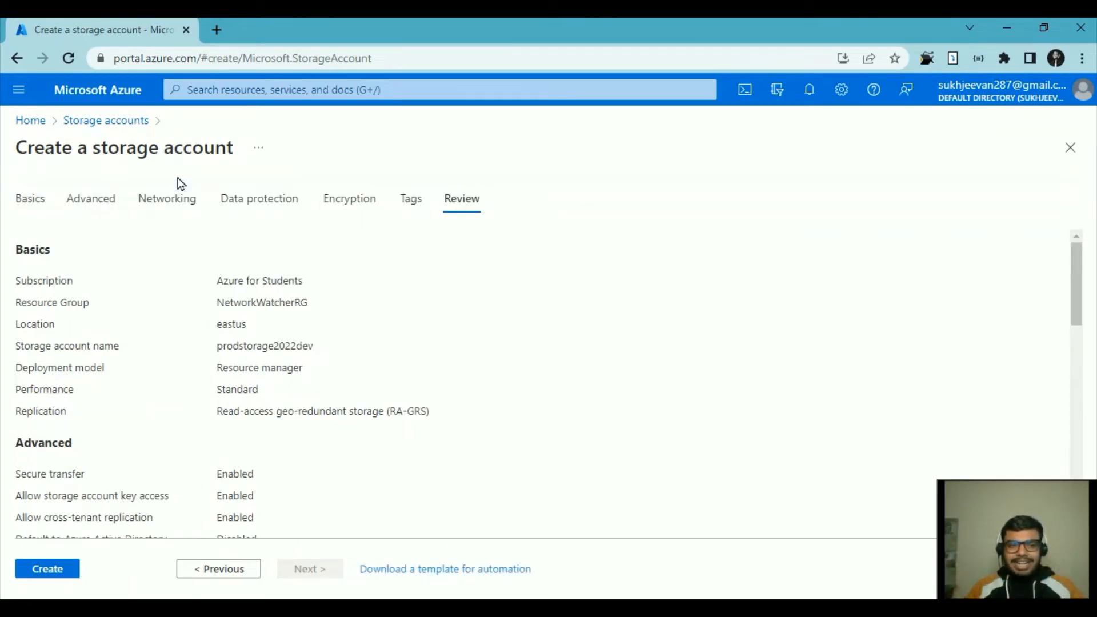
{"action": "left_click", "coordinate": [52, 572]}
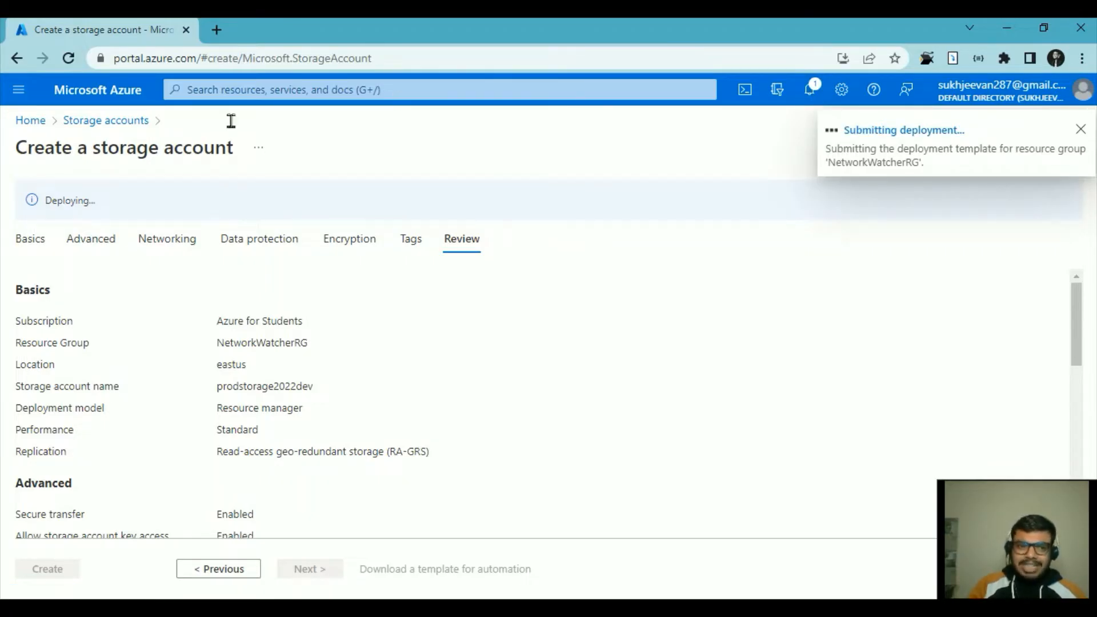
Return to the portal home, start creating a data factory and assign it to the NetworkWatcherRG resource group
{"action": "left_click", "coordinate": [28, 121]}
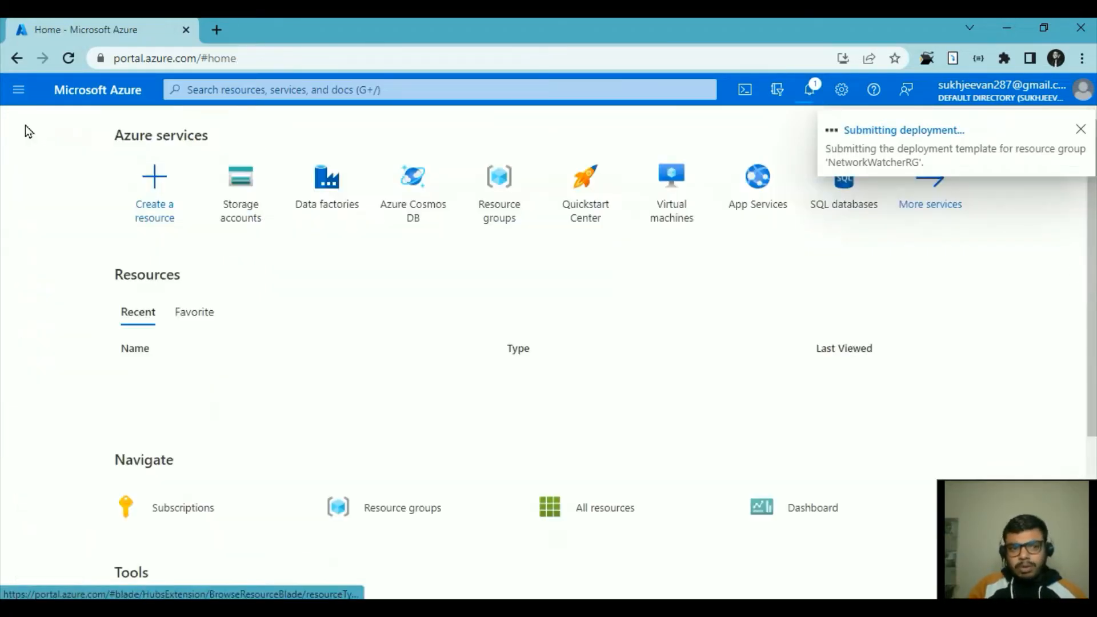
{"action": "left_click", "coordinate": [323, 206]}
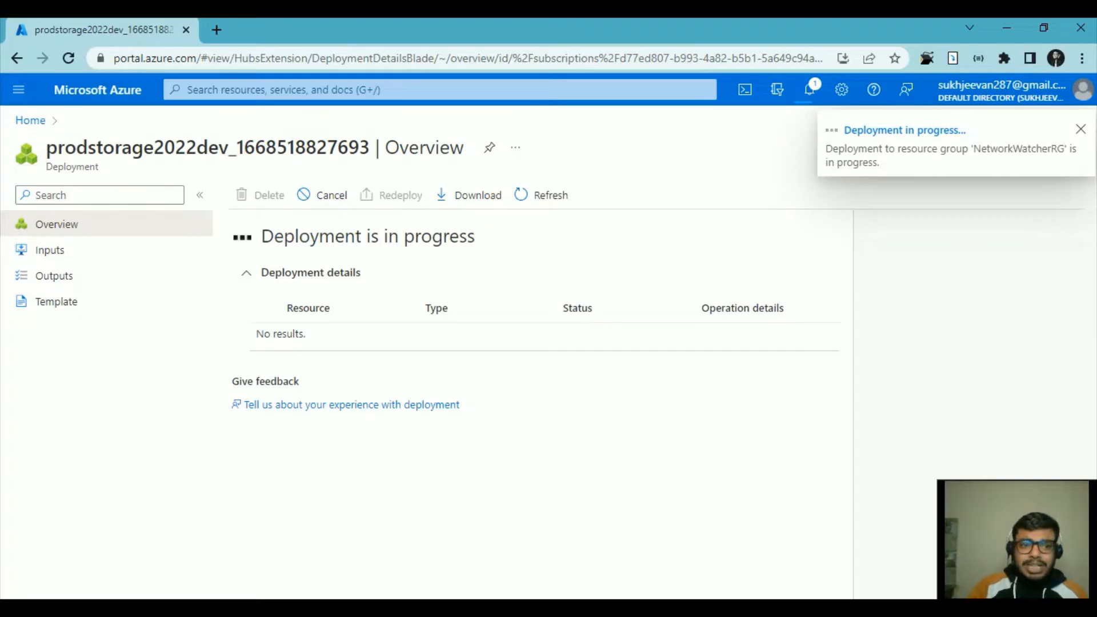
{"action": "left_click", "coordinate": [36, 119]}
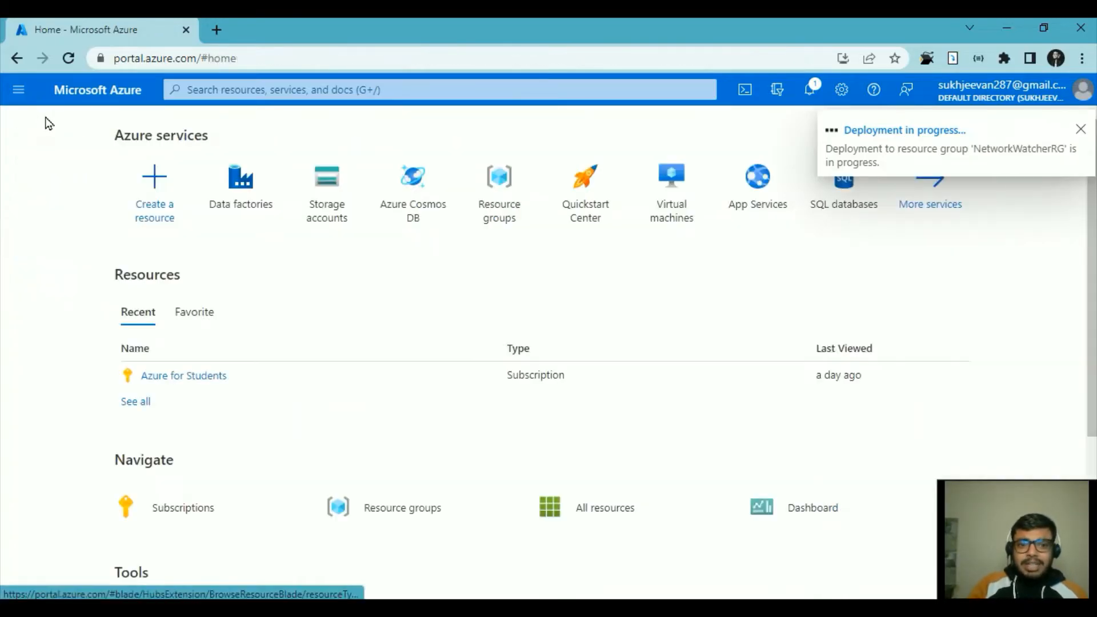
{"action": "left_click", "coordinate": [263, 183]}
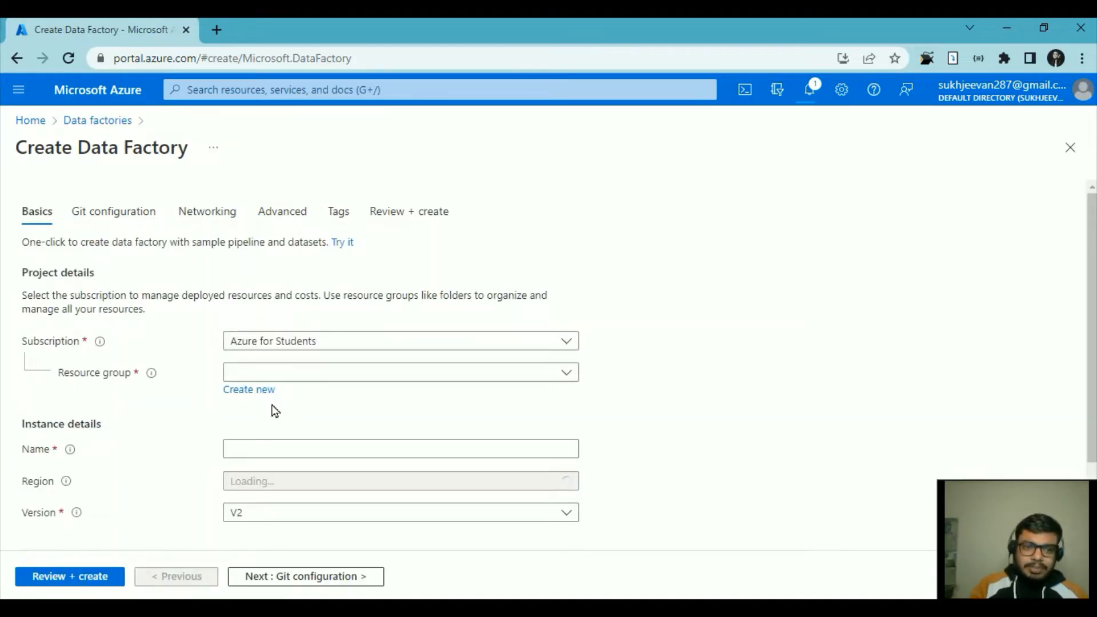
{"action": "left_click", "coordinate": [303, 374]}
{"action": "left_click", "coordinate": [288, 428]}
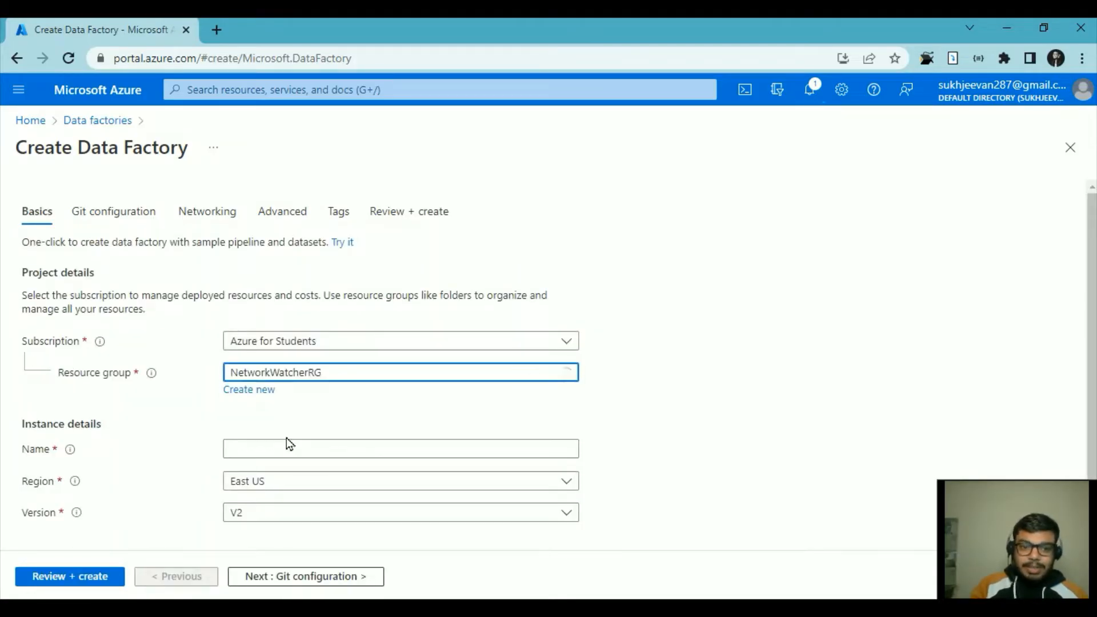
Name the data factory DataFactoryProd2022 and submit its configuration for validation
{"action": "left_click", "coordinate": [299, 456]}
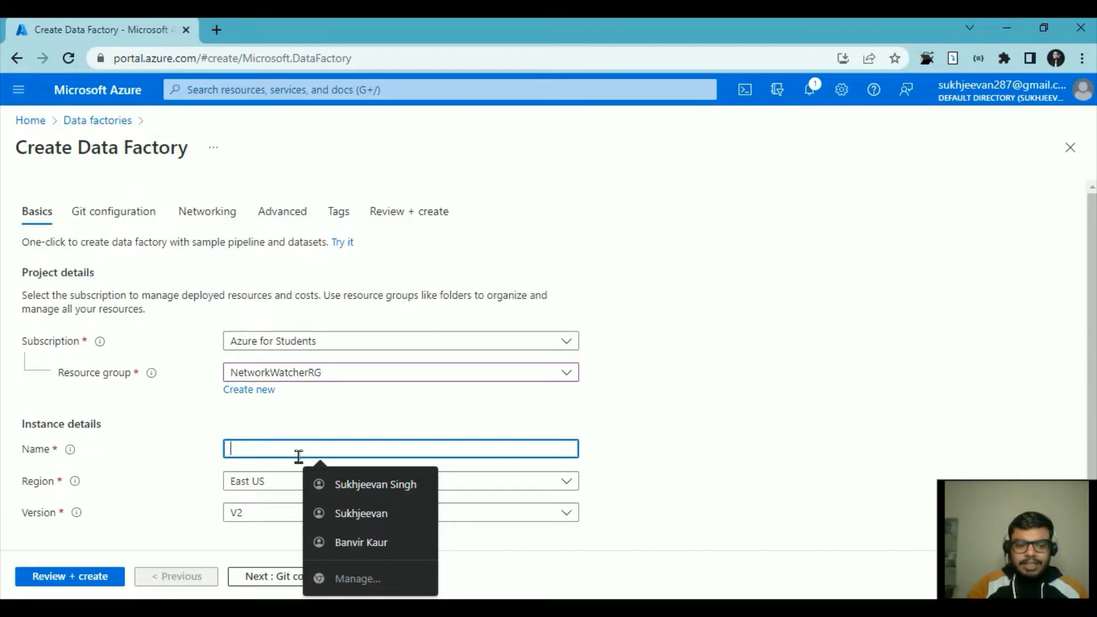
{"action": "type", "text": "DataFact"}
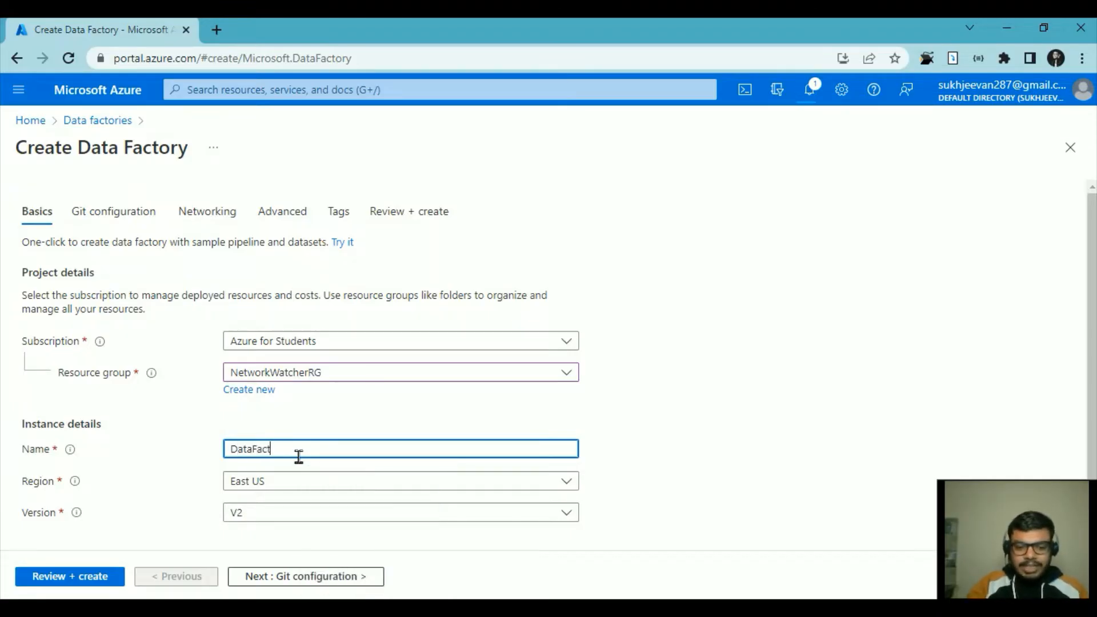
{"action": "type", "text": "oryProd2022"}
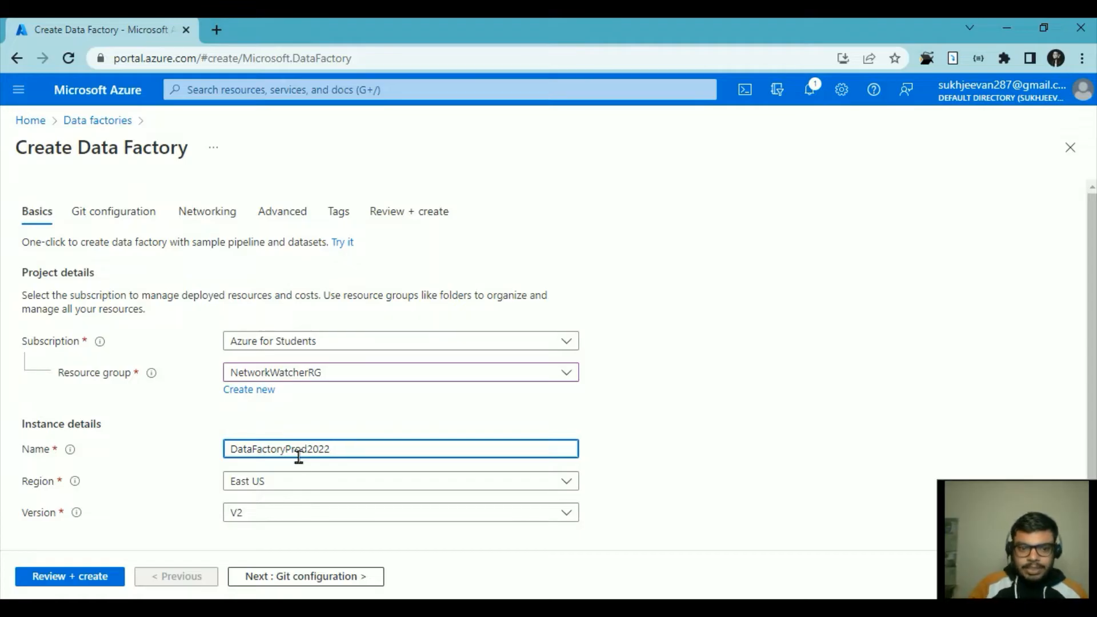
{"action": "left_click", "coordinate": [70, 578]}
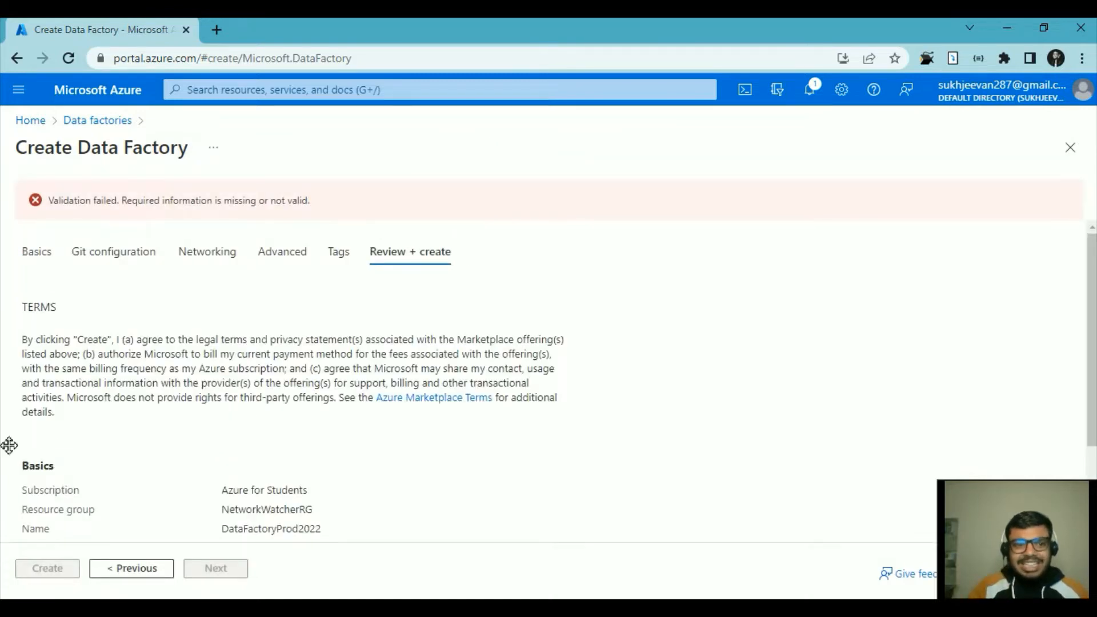
Return to the data factory's basic settings and check the subscription, resource group, name, region and version
{"action": "left_click", "coordinate": [51, 255]}
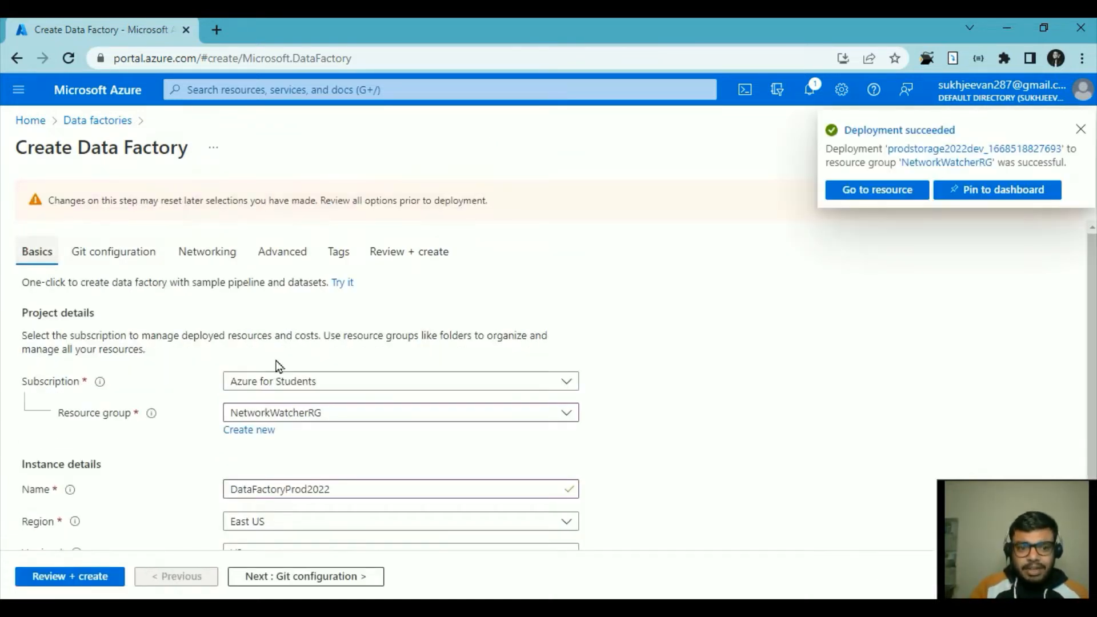
{"action": "scroll", "coordinate": [429, 456], "scroll_direction": "down", "scroll_amount": 1}
{"action": "scroll", "coordinate": [426, 450], "scroll_direction": "up", "scroll_amount": 1}
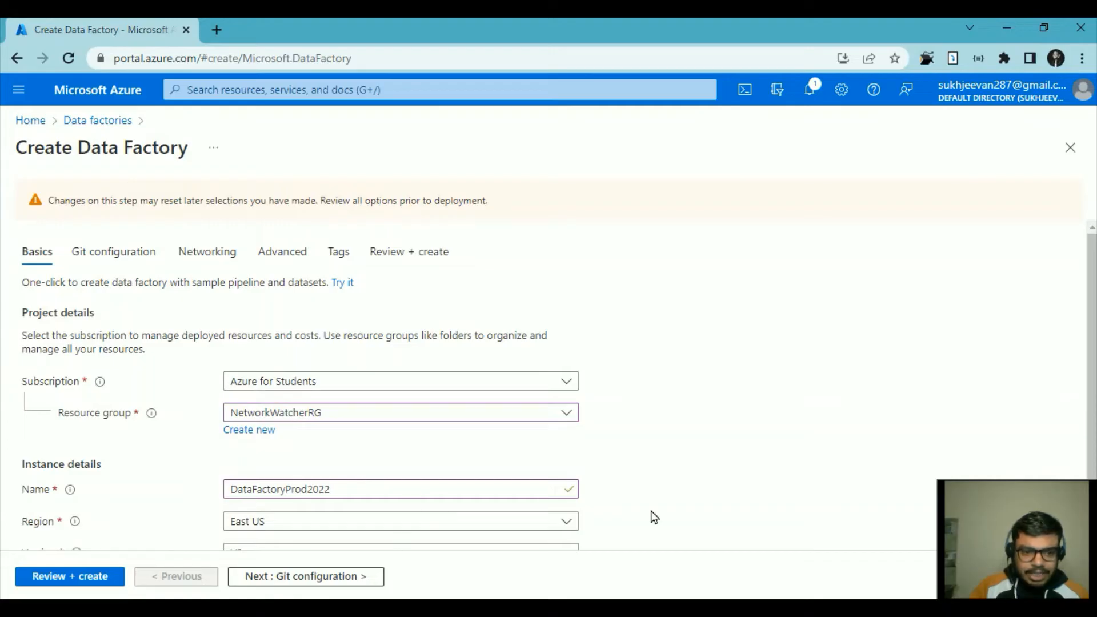
{"action": "scroll", "coordinate": [654, 517], "scroll_direction": "down", "scroll_amount": 1}
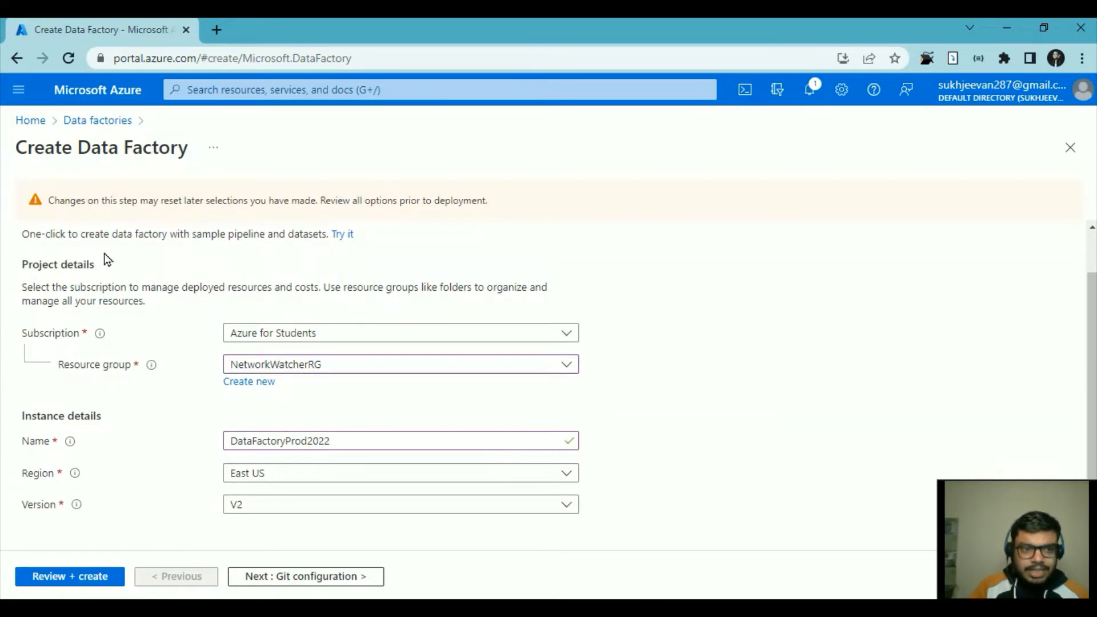
{"action": "scroll", "coordinate": [118, 296], "scroll_direction": "up", "scroll_amount": 1}
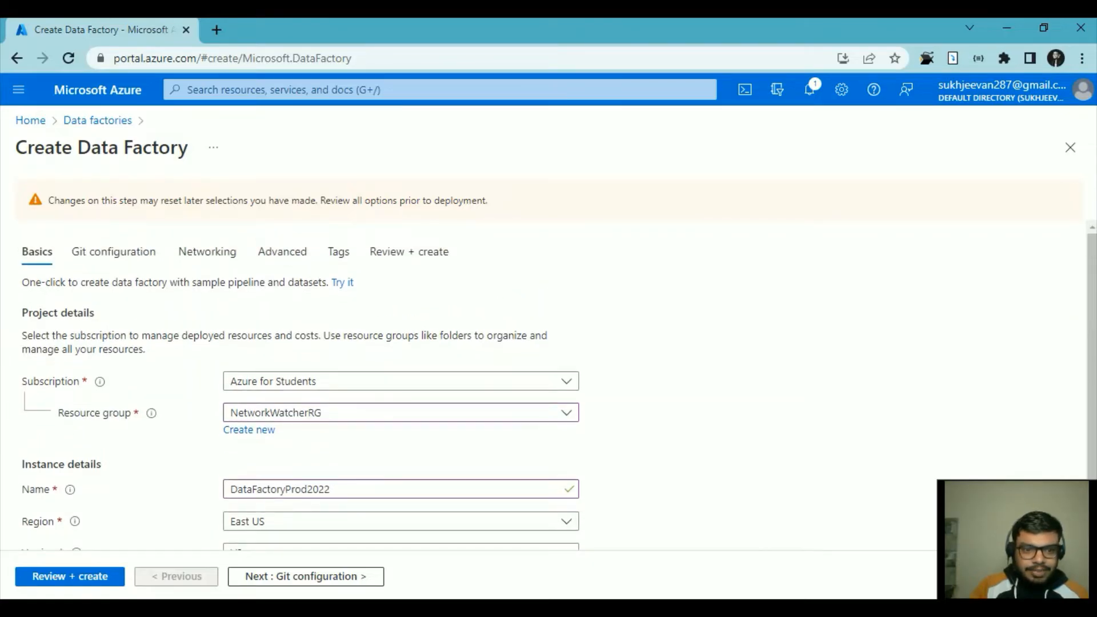
Keep the default Git, networking, advanced and tag settings, review the configuration and create the data factory
{"action": "left_click", "coordinate": [139, 253]}
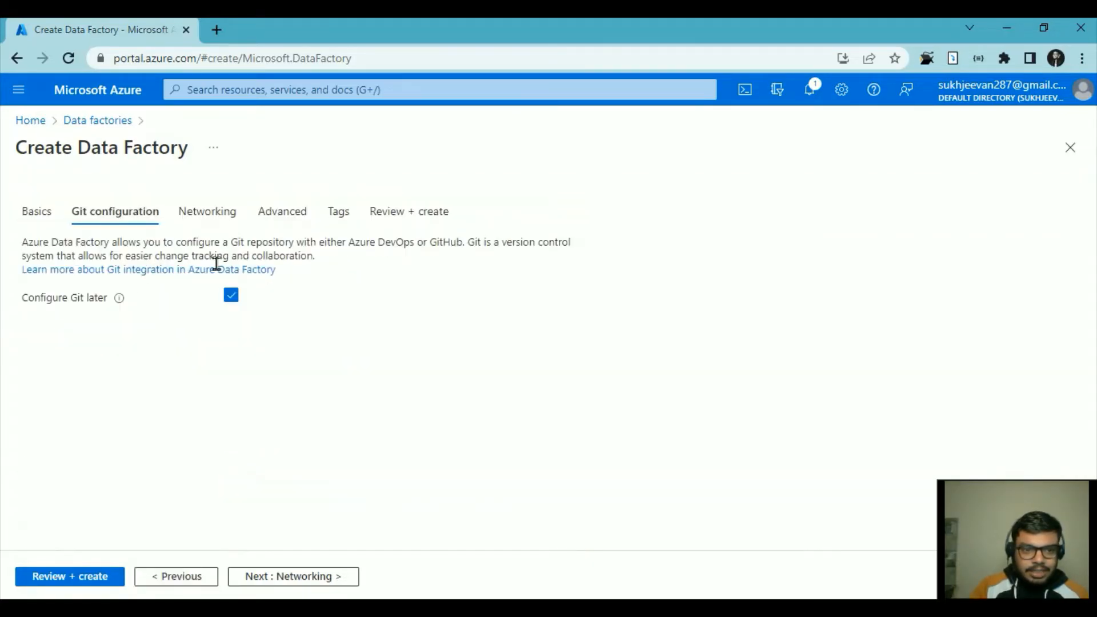
{"action": "left_click", "coordinate": [214, 214]}
{"action": "left_click", "coordinate": [286, 211]}
{"action": "left_click", "coordinate": [346, 218]}
{"action": "left_click", "coordinate": [425, 215]}
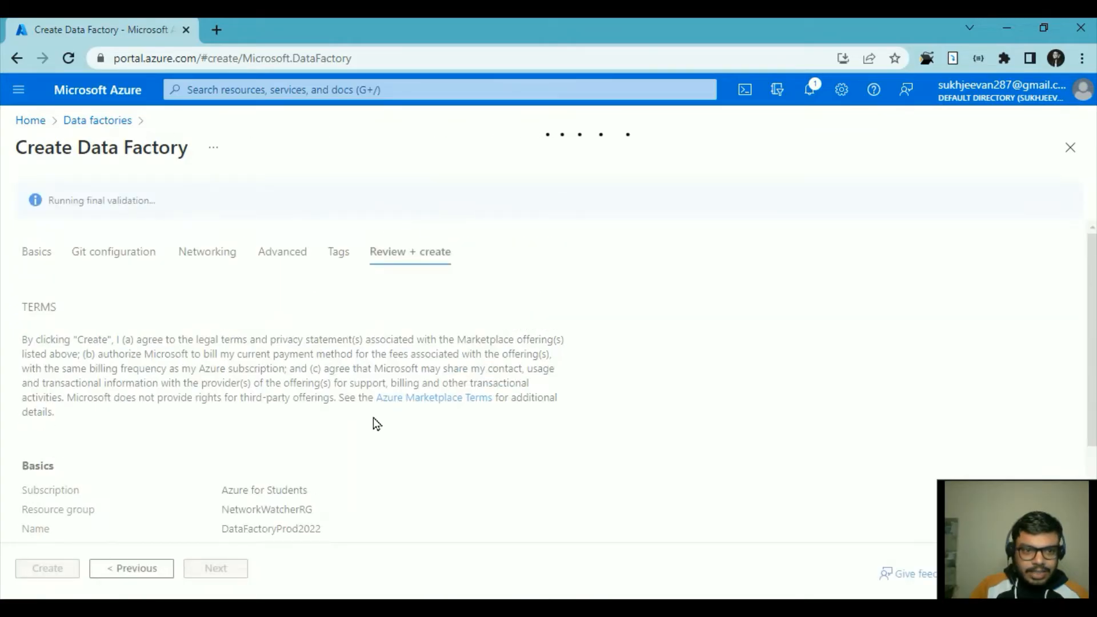
{"action": "scroll", "coordinate": [374, 419], "scroll_direction": "down", "scroll_amount": 2}
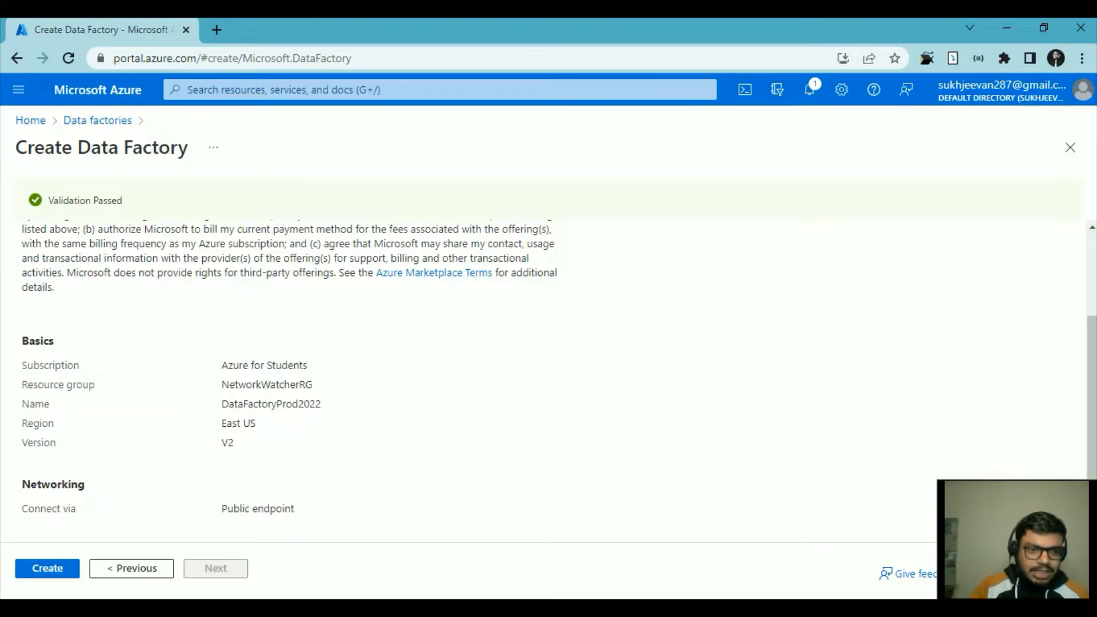
{"action": "left_click", "coordinate": [41, 567]}
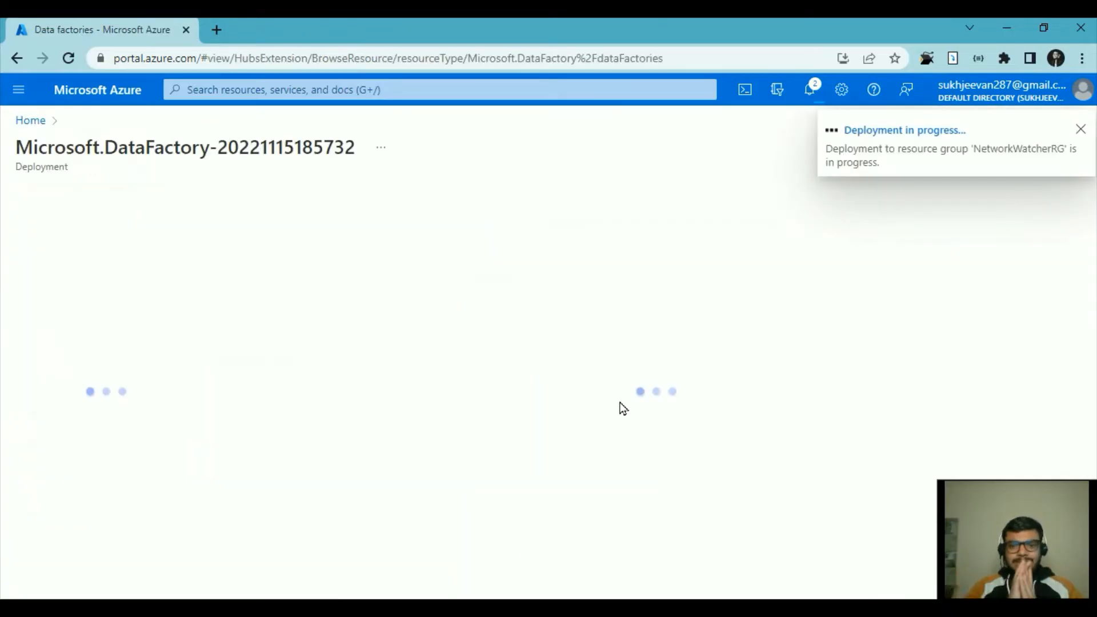
Go to the newly deployed prodstorage2022dev storage account and open its containers list
{"action": "left_click", "coordinate": [809, 89]}
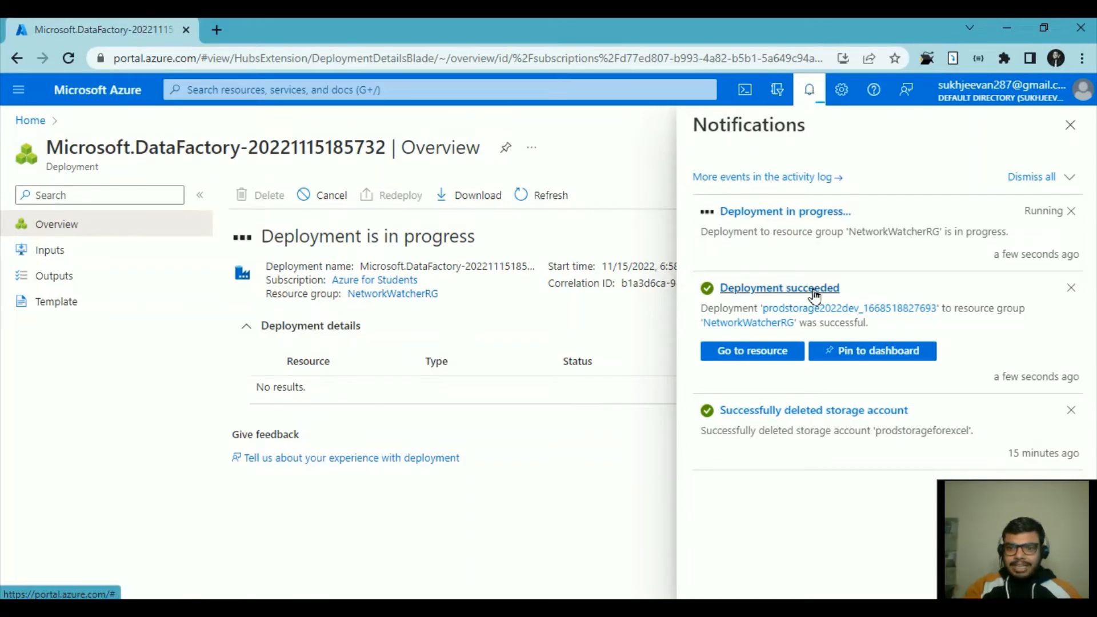
{"action": "left_click", "coordinate": [782, 352]}
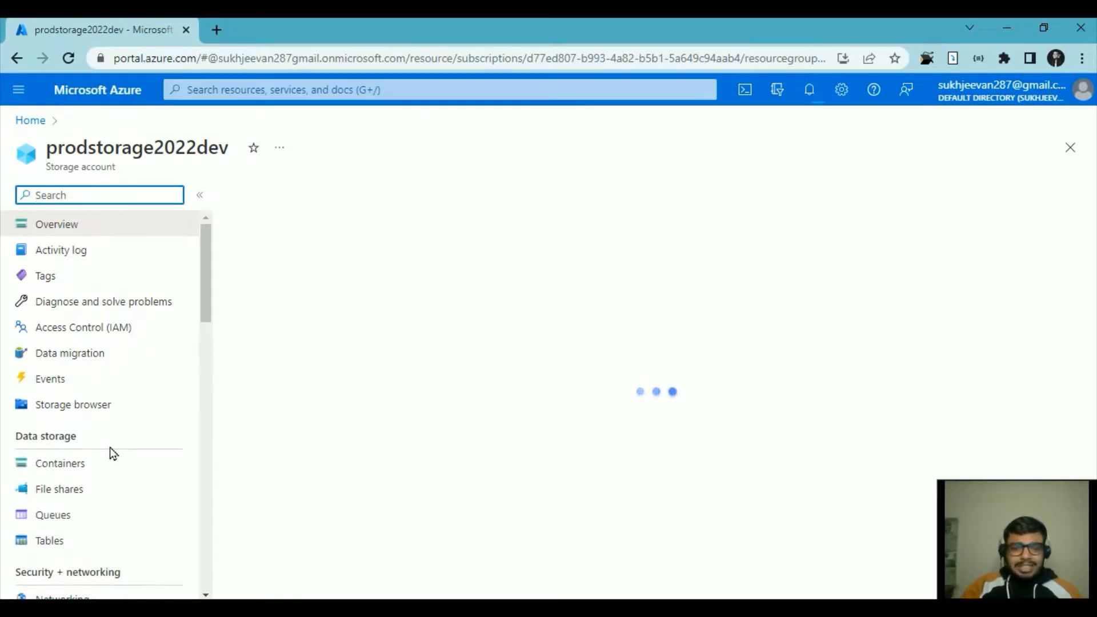
{"action": "left_click", "coordinate": [59, 468]}
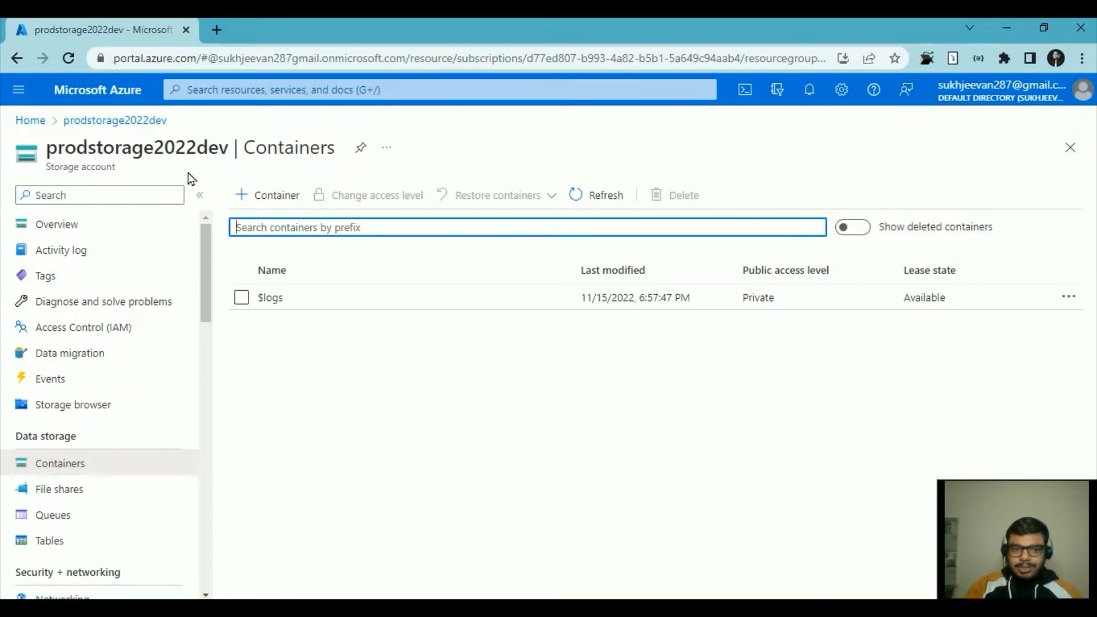
Create a container named prod, all in lowercase, with private access in the storage account
{"action": "left_click", "coordinate": [256, 200]}
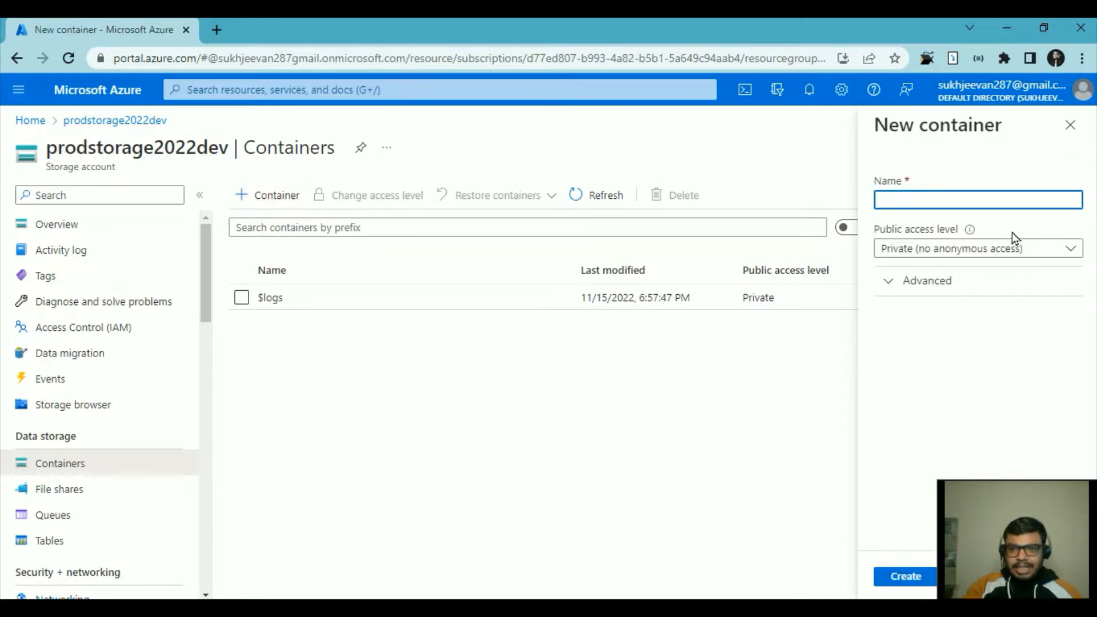
{"action": "type", "text": "Prod"}
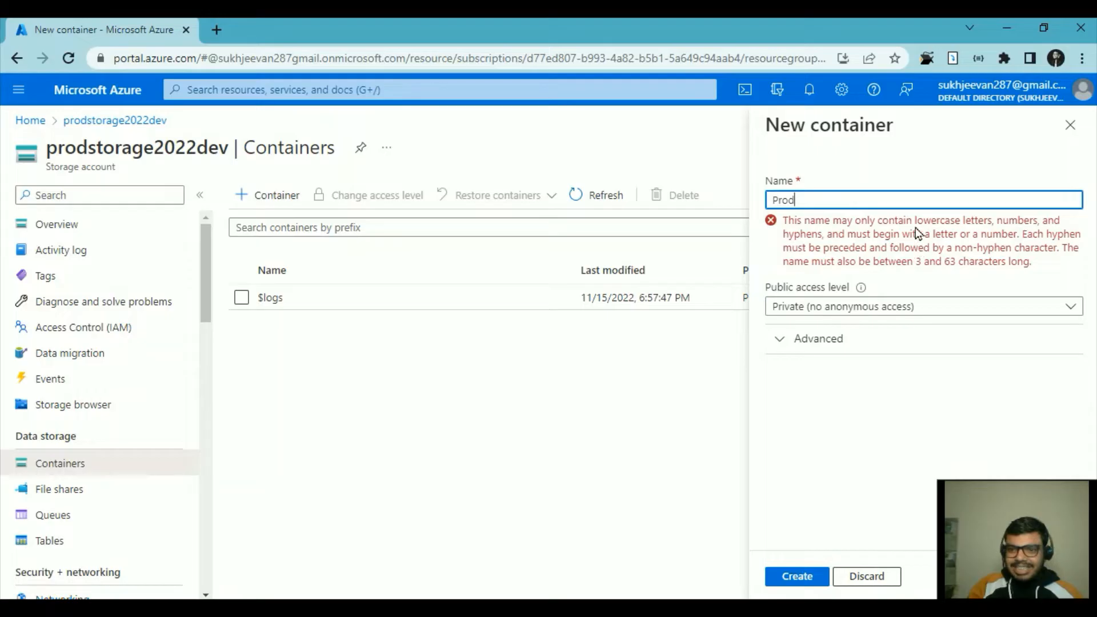
{"action": "left_click", "coordinate": [782, 202]}
{"action": "key", "text": "BackSpace"}
{"action": "type", "text": "p"}
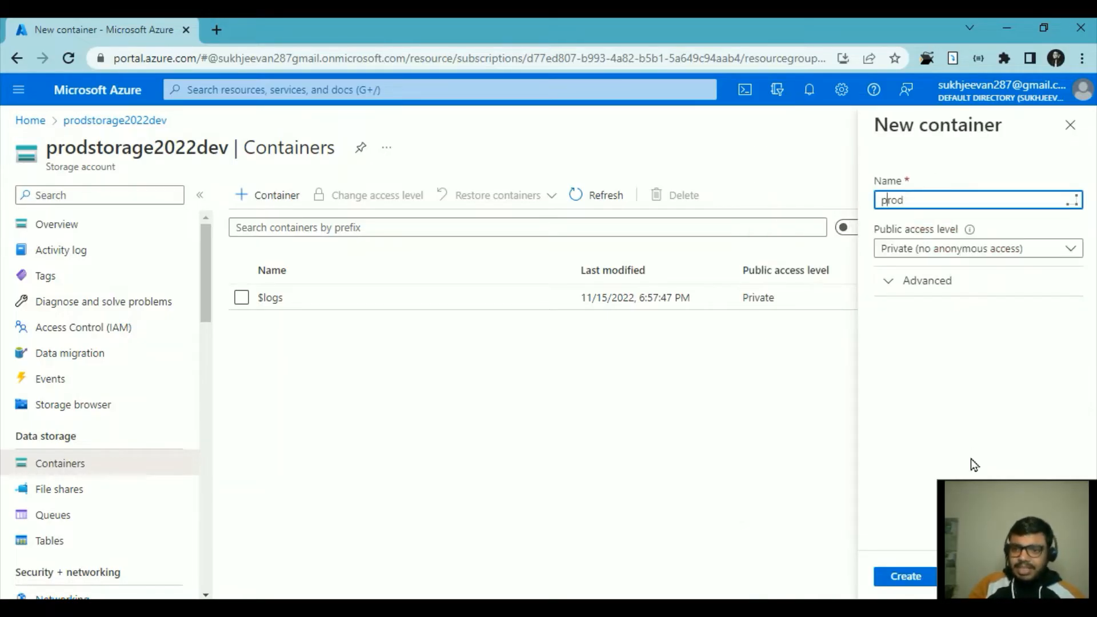
{"action": "left_click", "coordinate": [907, 576]}
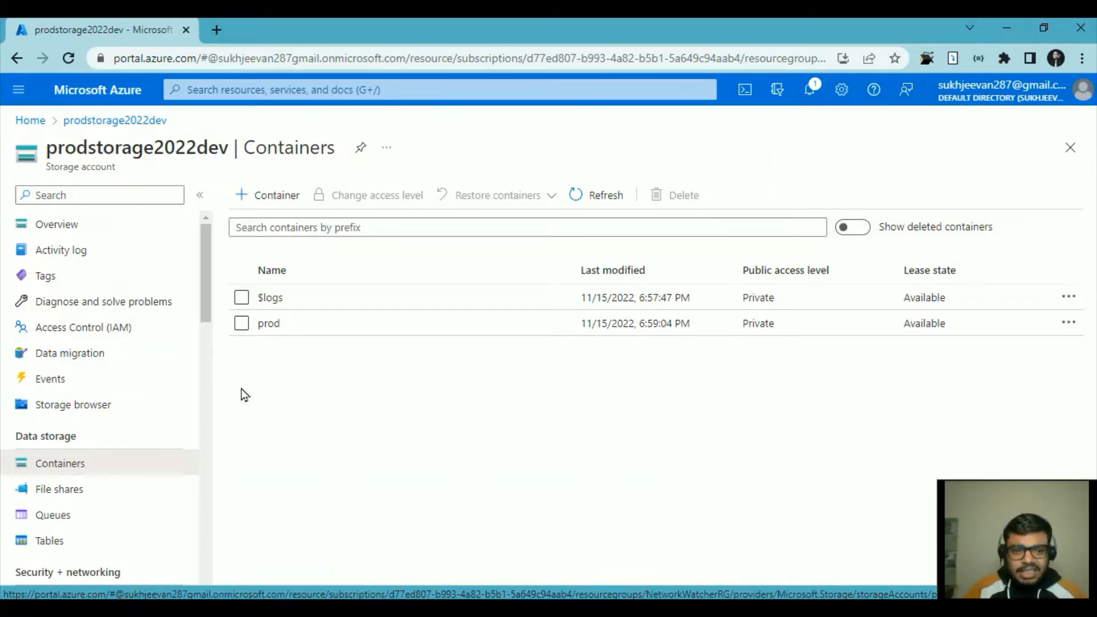
Open the prod container and upload the StudentDetail and TeacherDetail Excel files from the Desktop folder
{"action": "left_click", "coordinate": [287, 332]}
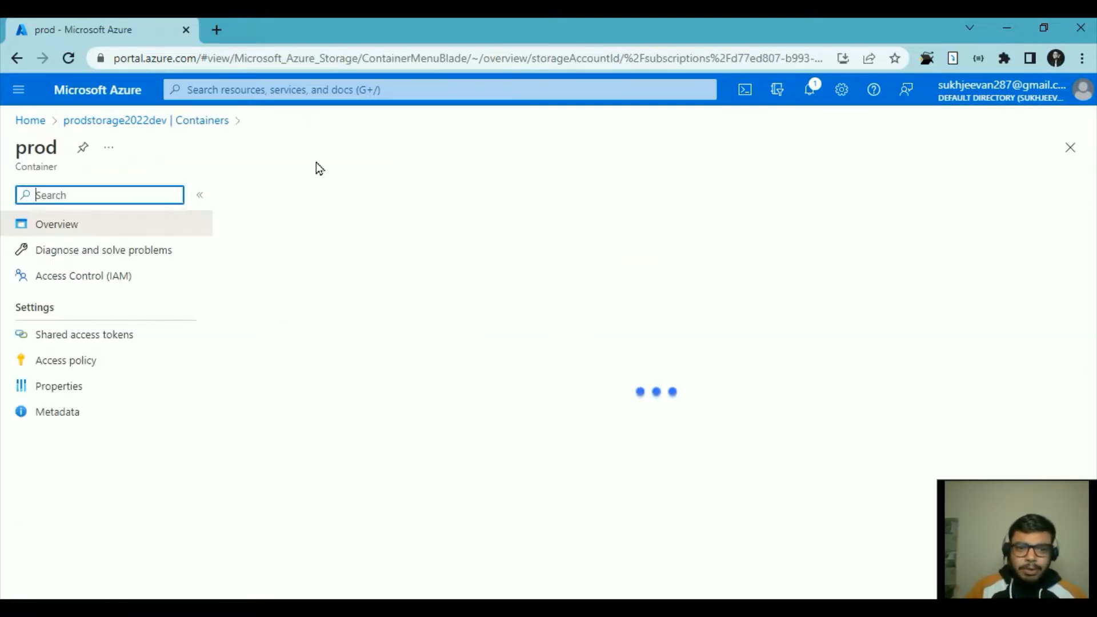
{"action": "left_click", "coordinate": [266, 196]}
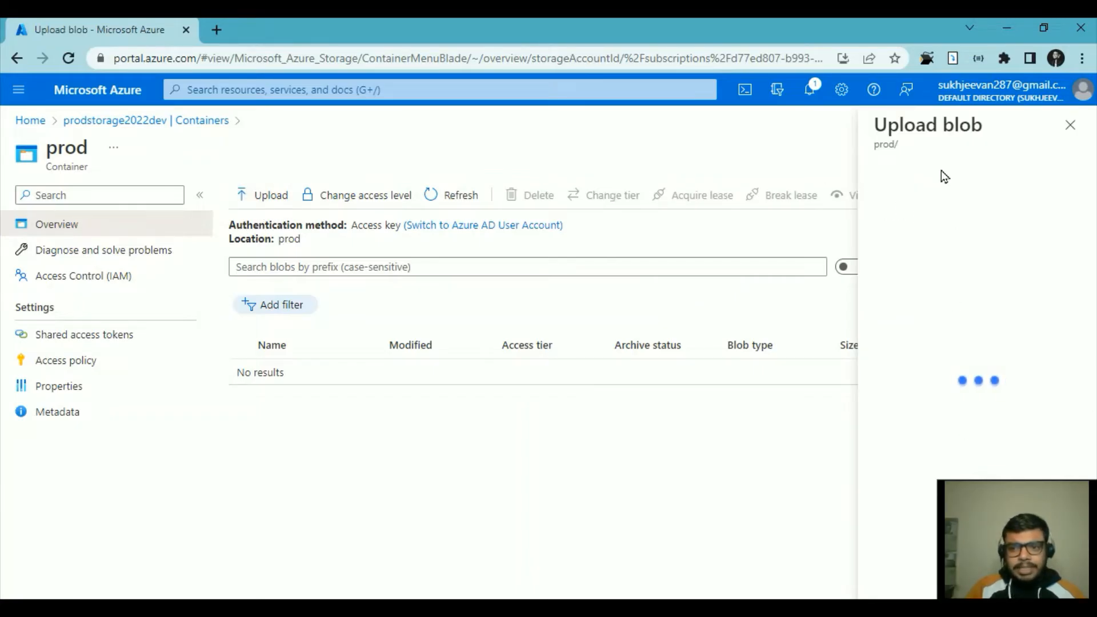
{"action": "left_click_drag", "start_coordinate": [1011, 517], "coordinate": [73, 517]}
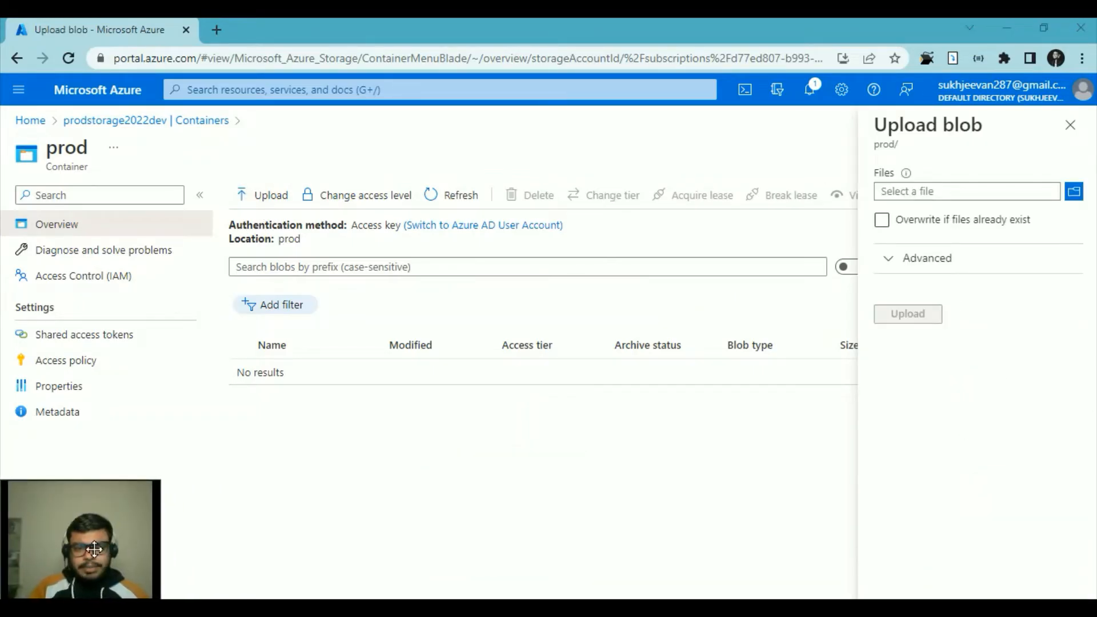
{"action": "left_click", "coordinate": [1075, 195]}
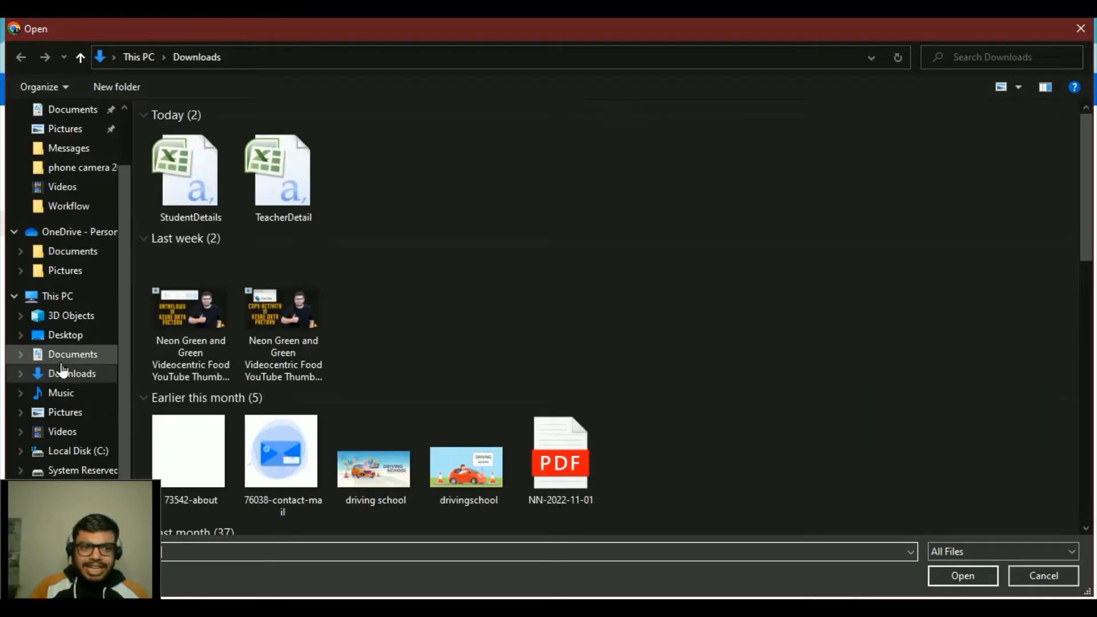
{"action": "left_click", "coordinate": [66, 340]}
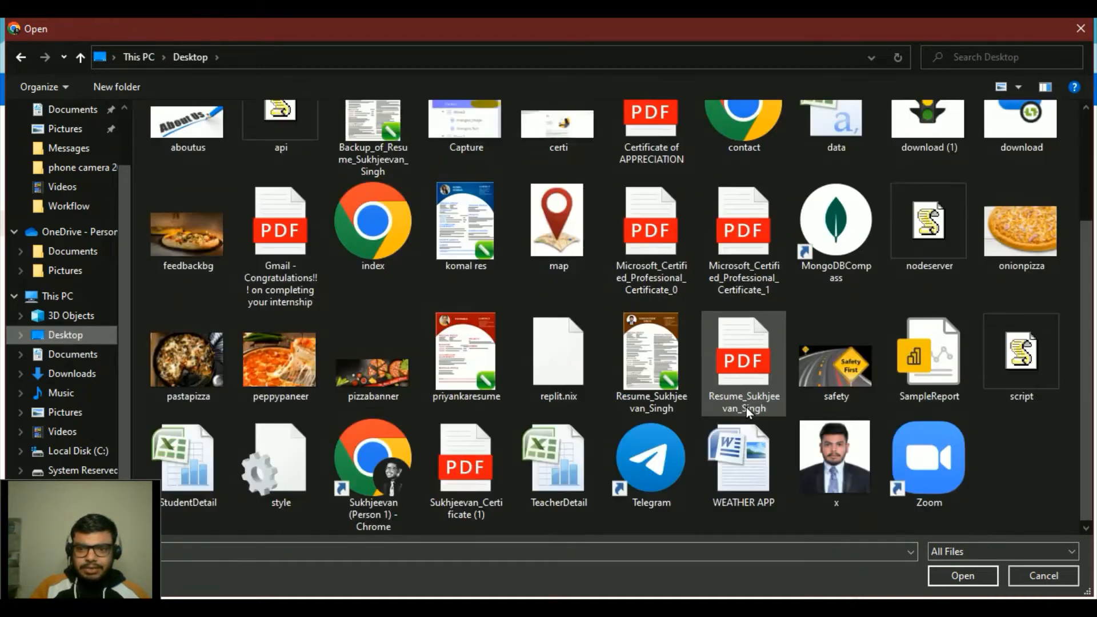
{"action": "scroll", "coordinate": [746, 407], "scroll_direction": "down", "scroll_amount": 2}
{"action": "left_click", "coordinate": [561, 505]}
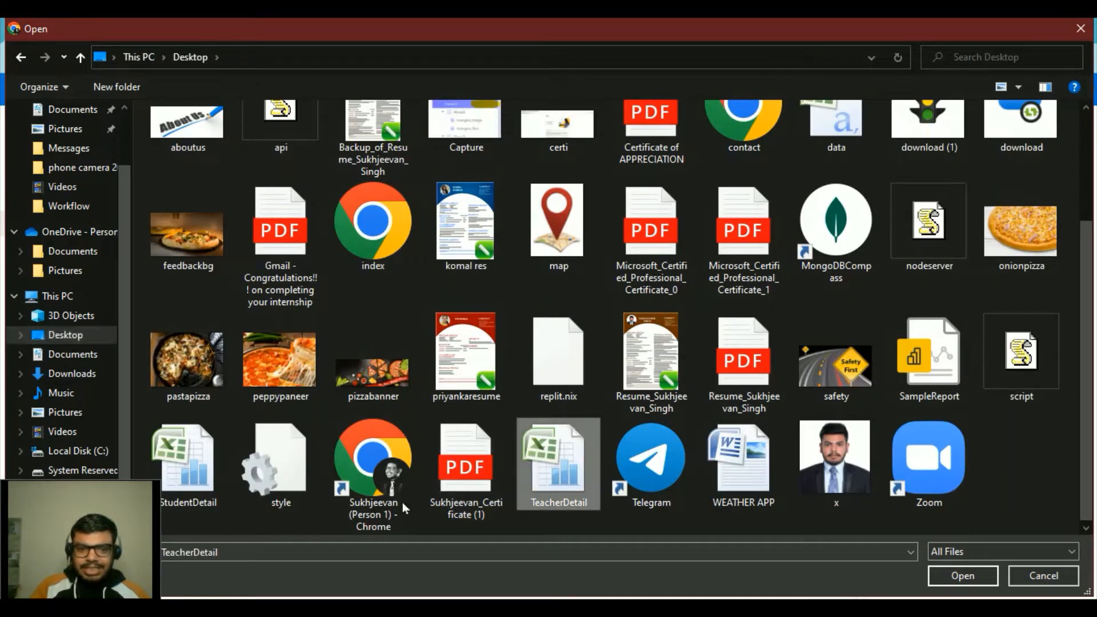
{"action": "left_click", "coordinate": [182, 484], "text": "ctrl"}
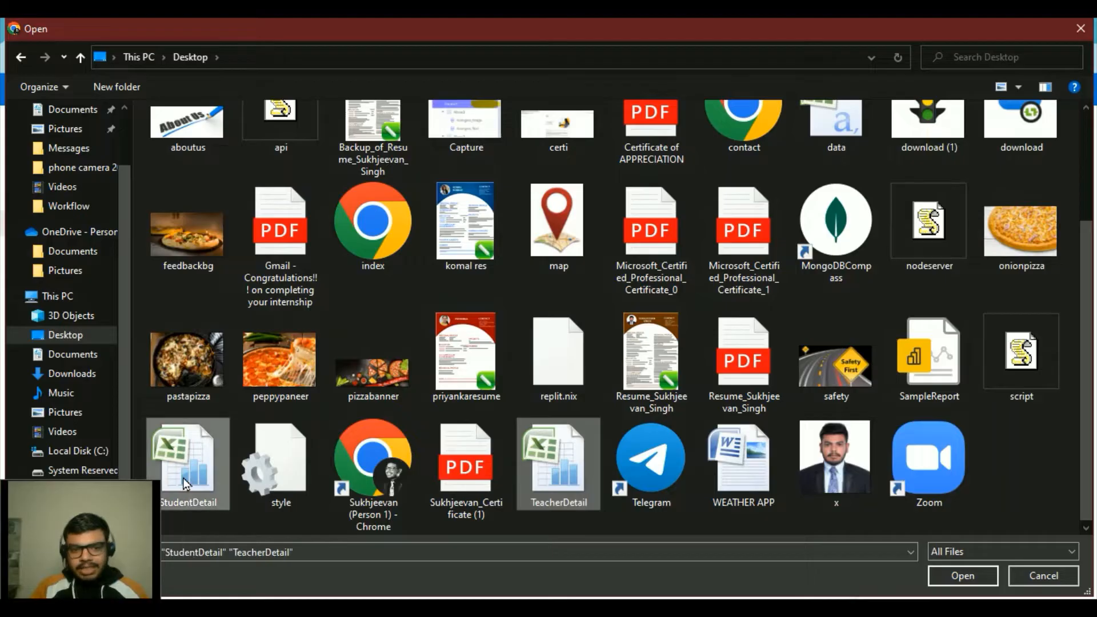
{"action": "left_click", "coordinate": [977, 575]}
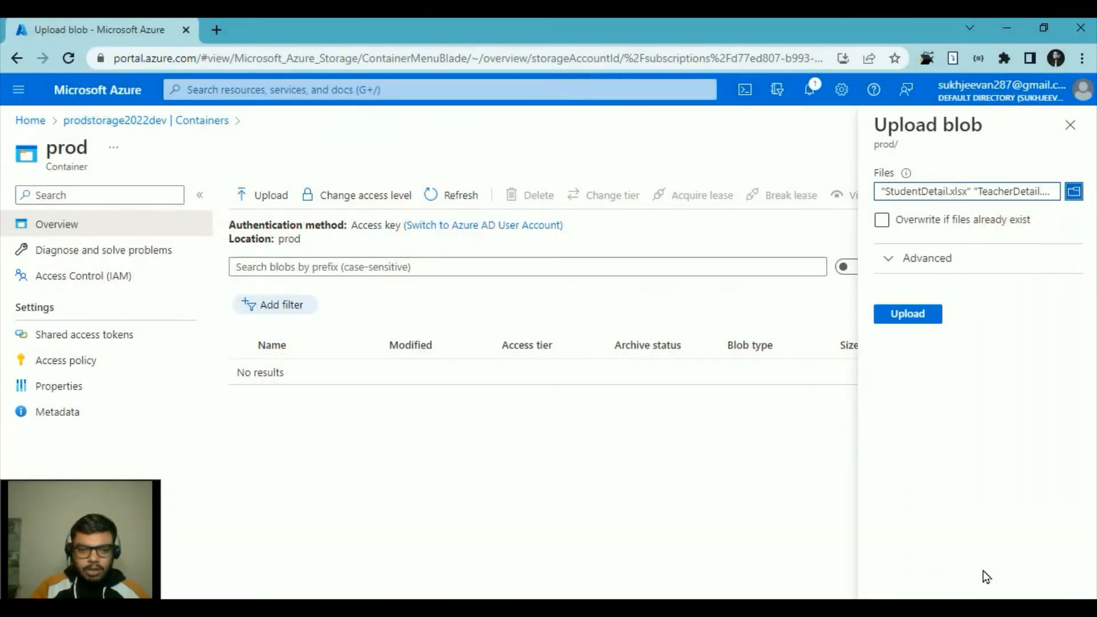
{"action": "left_click", "coordinate": [926, 318]}
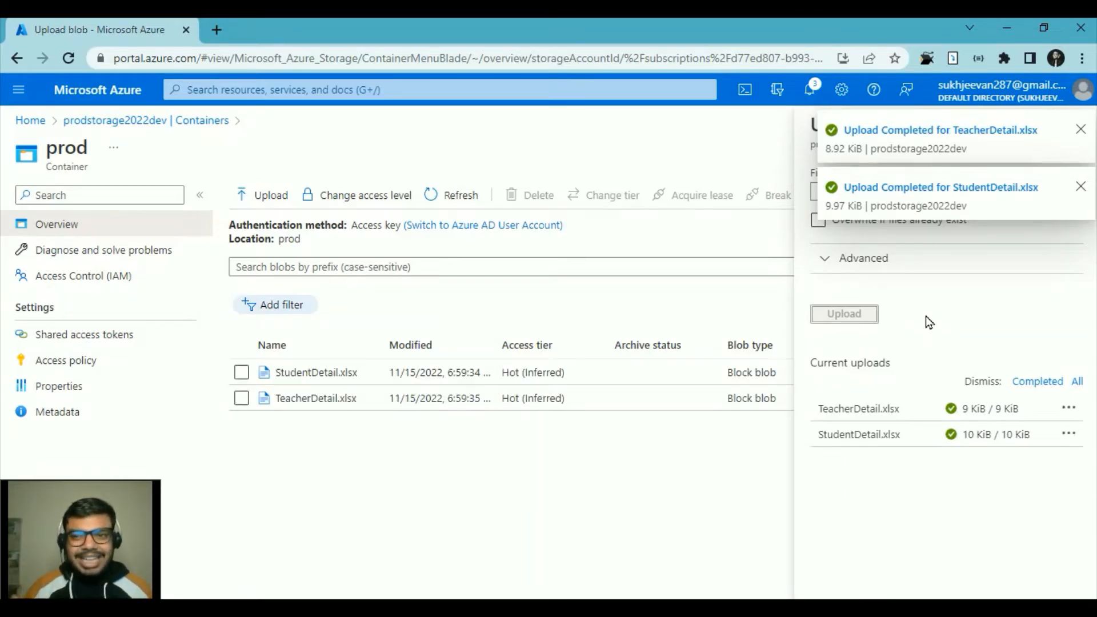
Dismiss the upload notifications and close the blob upload pane
{"action": "left_click", "coordinate": [1080, 129]}
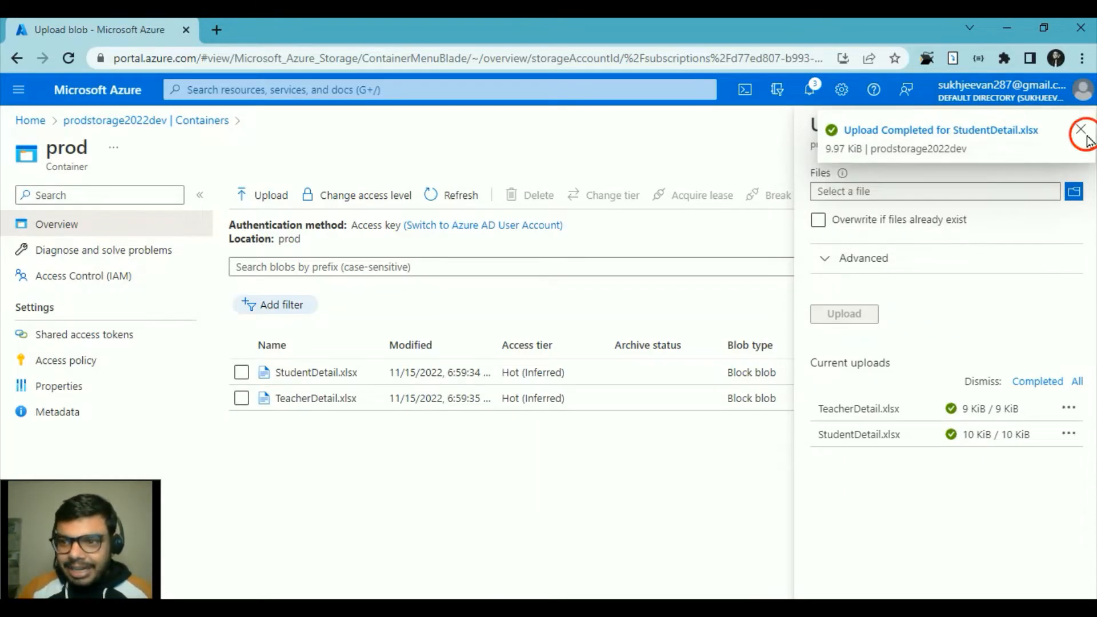
{"action": "left_click", "coordinate": [1081, 131]}
{"action": "left_click", "coordinate": [1081, 130]}
{"action": "left_click", "coordinate": [1080, 131]}
{"action": "left_click_drag", "start_coordinate": [92, 549], "coordinate": [1092, 539]}
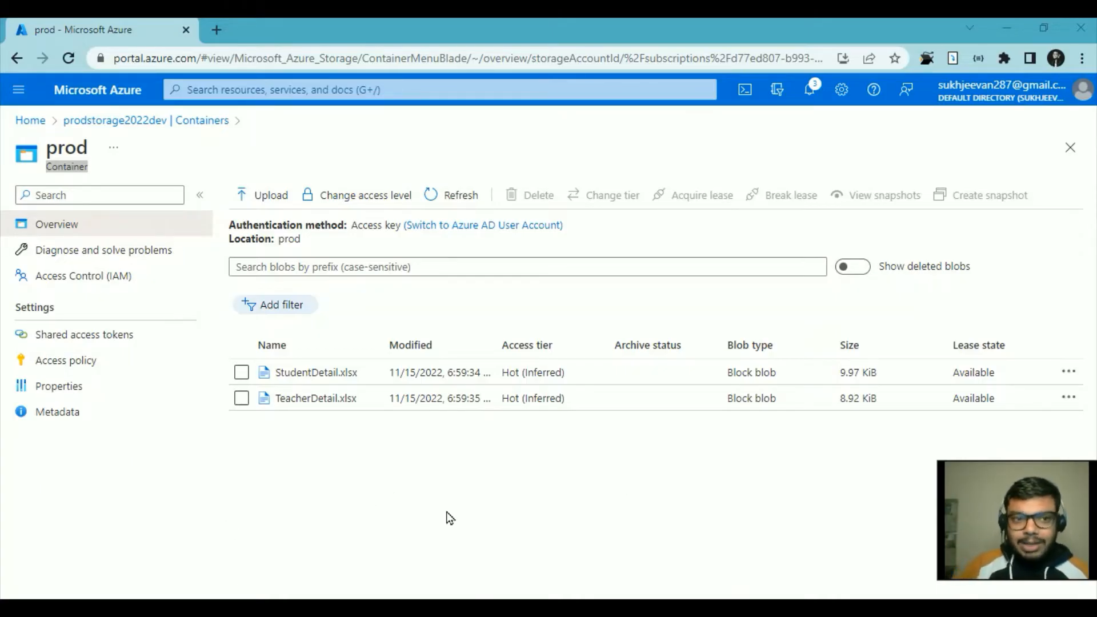
Return to the portal home, open the DataFactoryProd2022 data factory and launch its Azure Data Factory Studio
{"action": "left_click", "coordinate": [35, 121]}
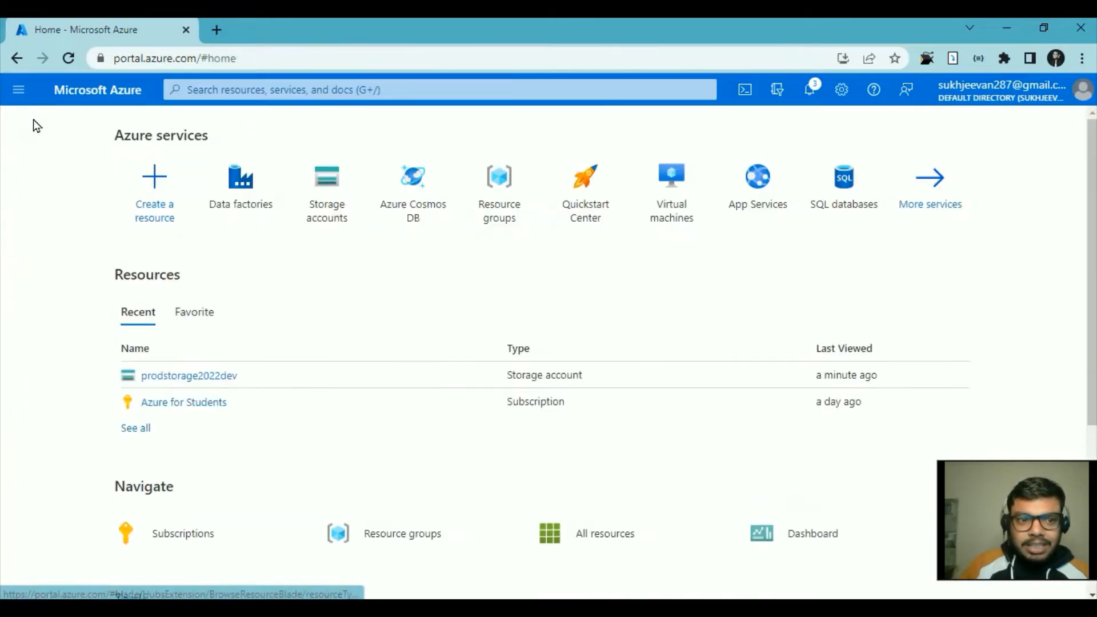
{"action": "left_click", "coordinate": [238, 182]}
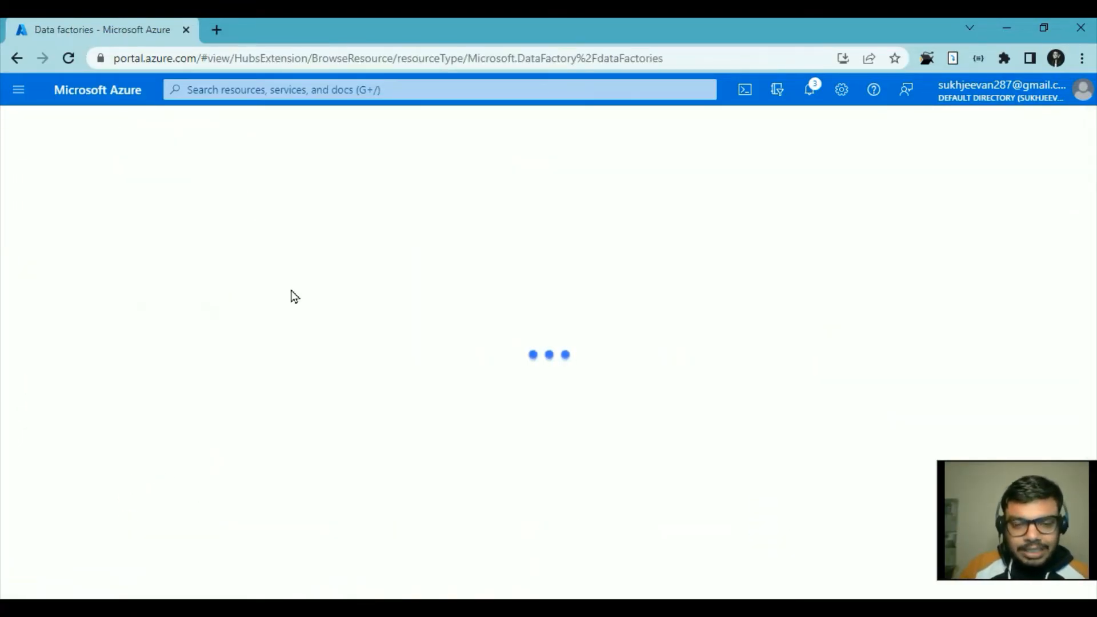
{"action": "left_click", "coordinate": [103, 329]}
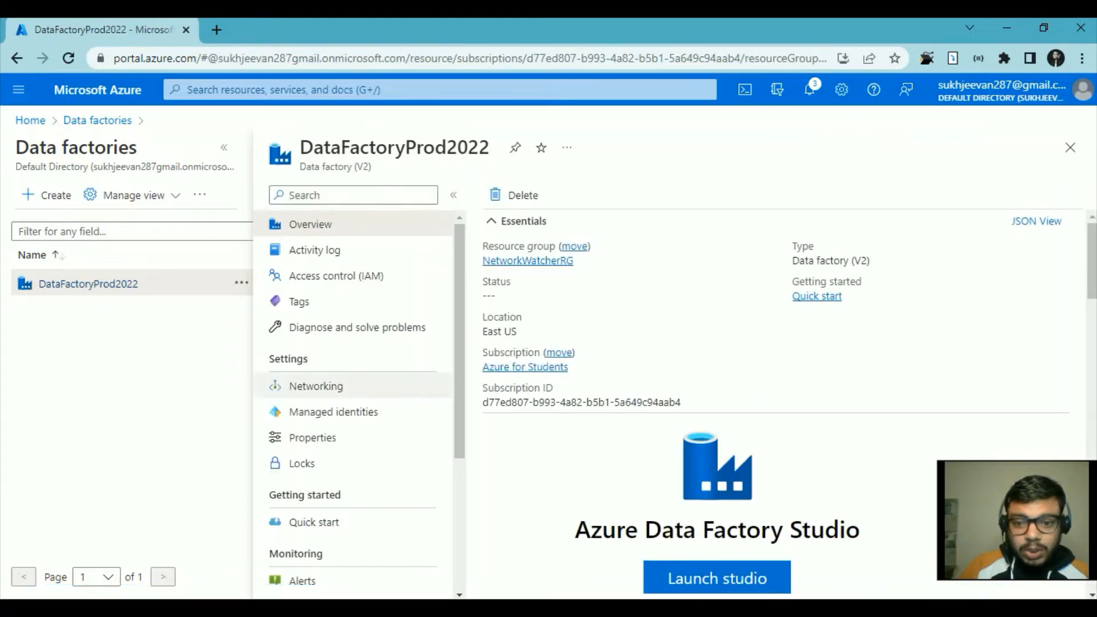
{"action": "left_click", "coordinate": [685, 577]}
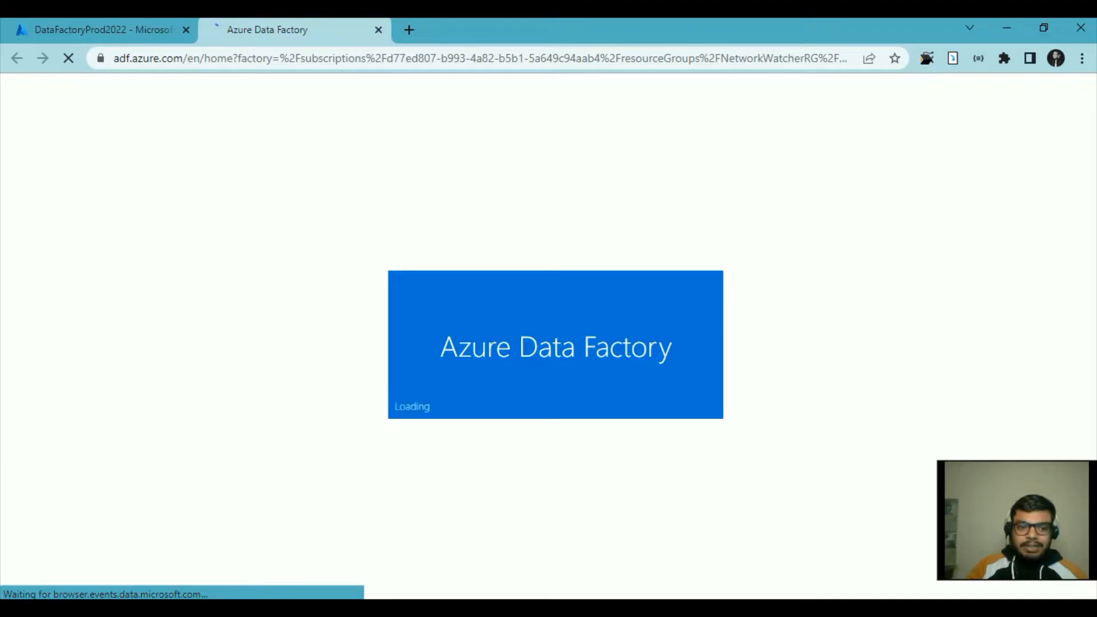
Switch to the Project 1 architecture slide in Google Slides, review the flow from Excel files to output storage, and return to Data Factory Studio
{"action": "left_click", "coordinate": [139, 610]}
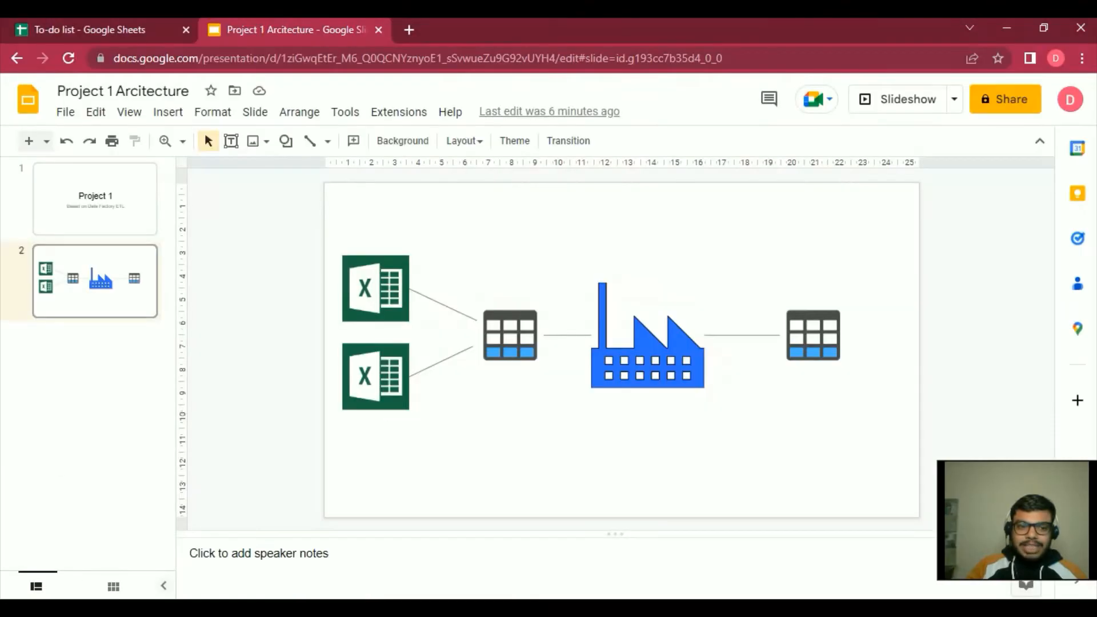
{"action": "left_click", "coordinate": [387, 301]}
{"action": "left_click", "coordinate": [386, 374]}
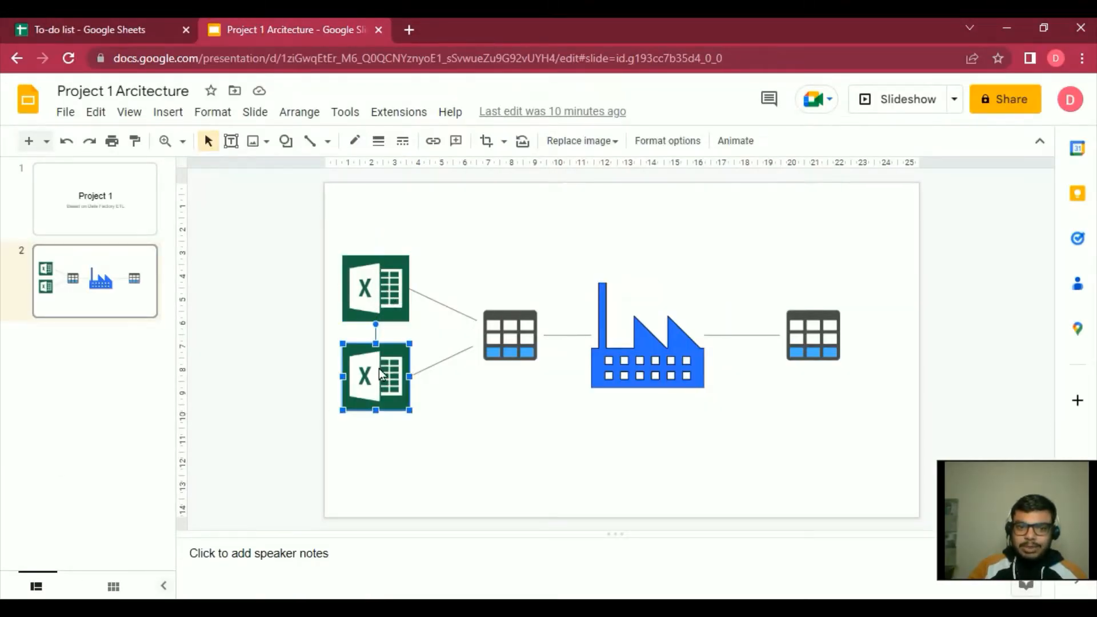
{"action": "left_click", "coordinate": [535, 347]}
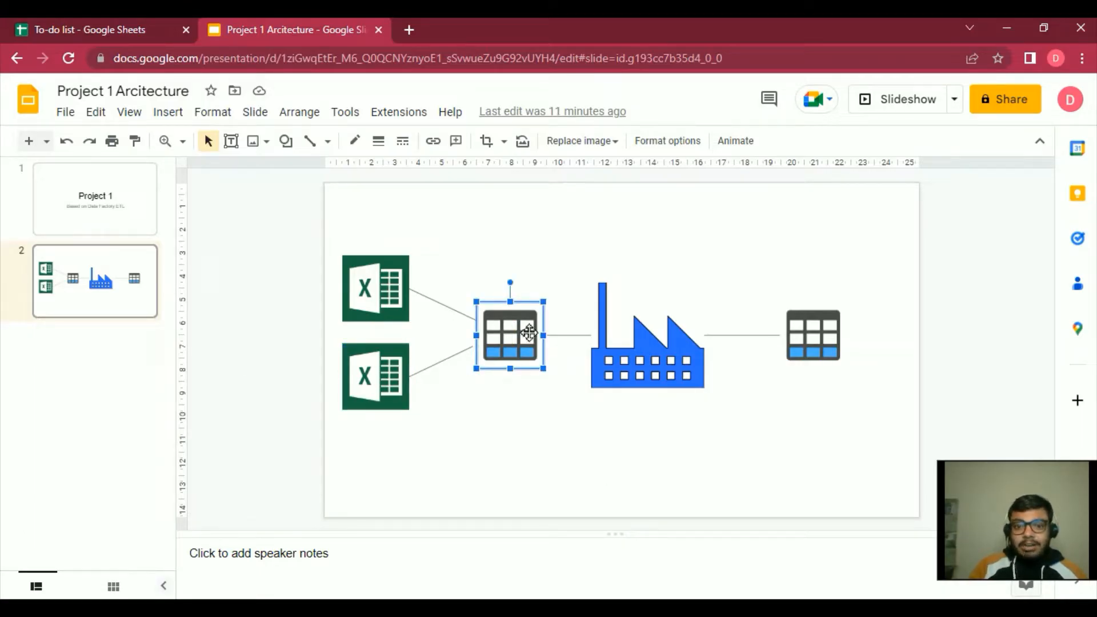
{"action": "left_click", "coordinate": [678, 361]}
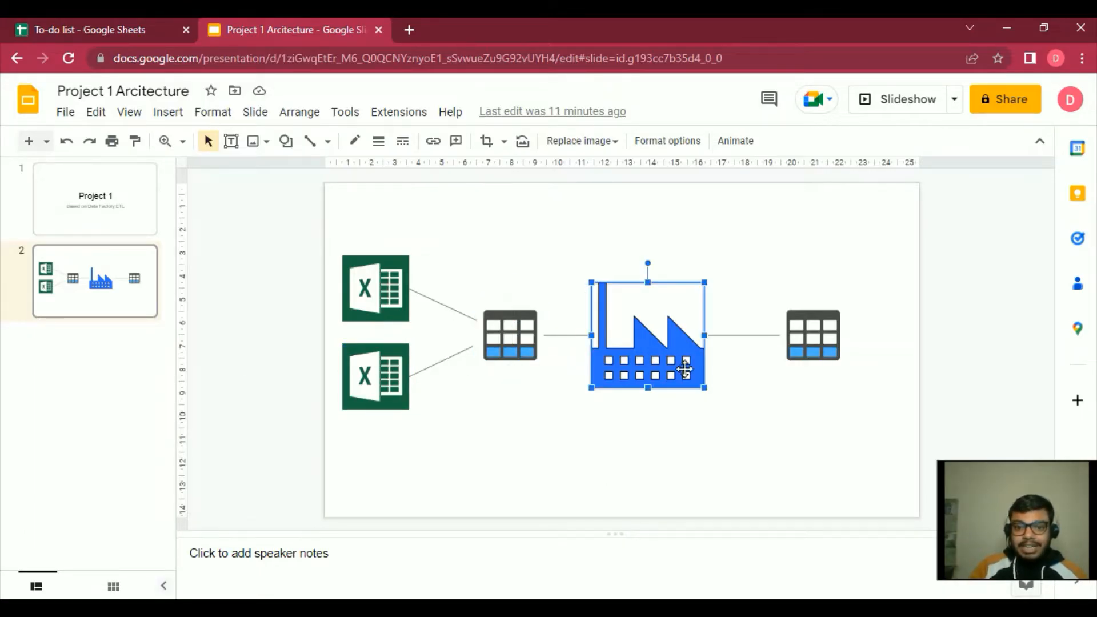
{"action": "left_click", "coordinate": [528, 341]}
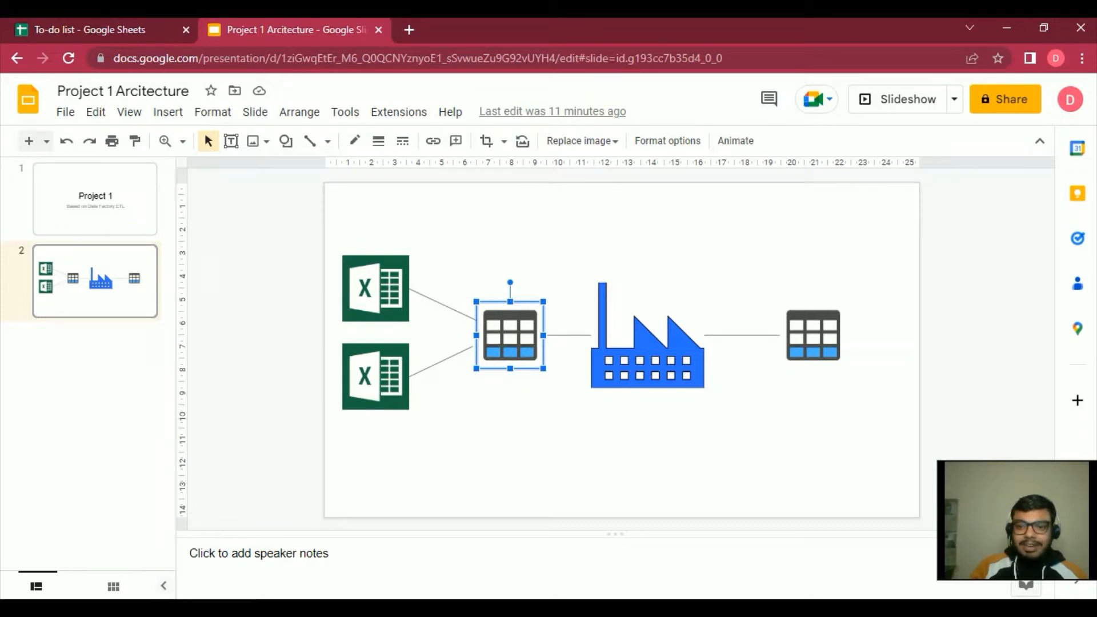
{"action": "left_click", "coordinate": [652, 363]}
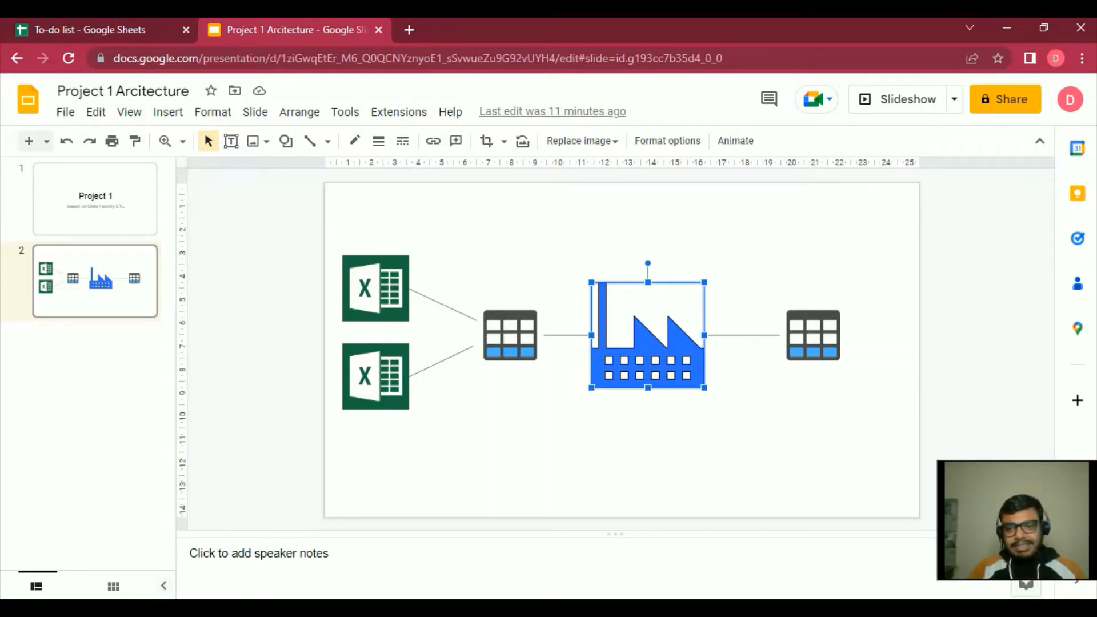
{"action": "left_click", "coordinate": [820, 359]}
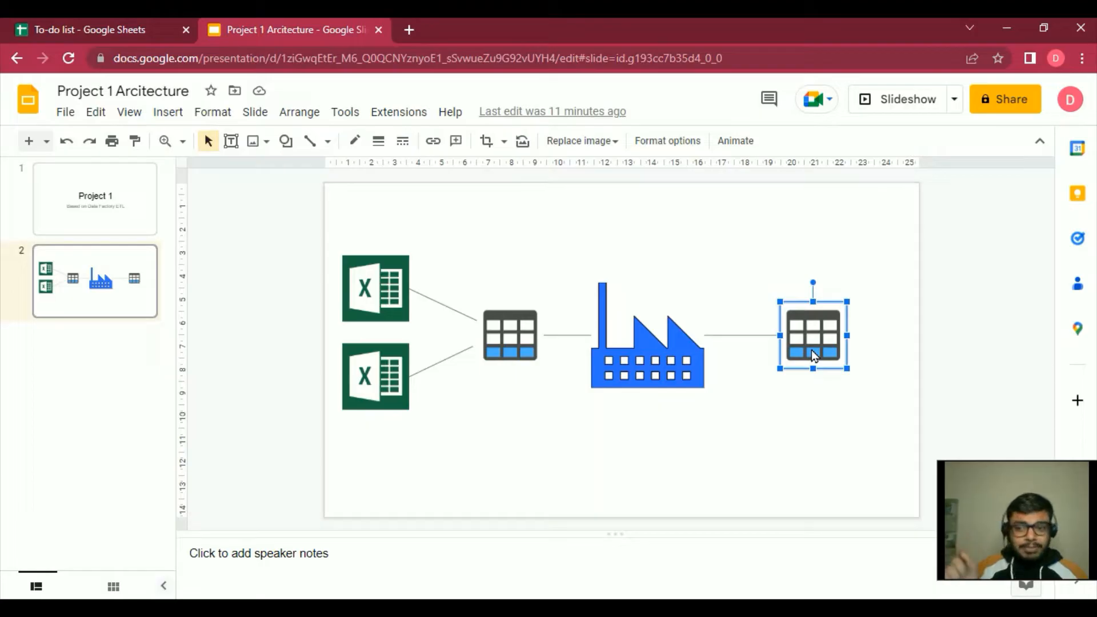
{"action": "left_click", "coordinate": [1007, 28]}
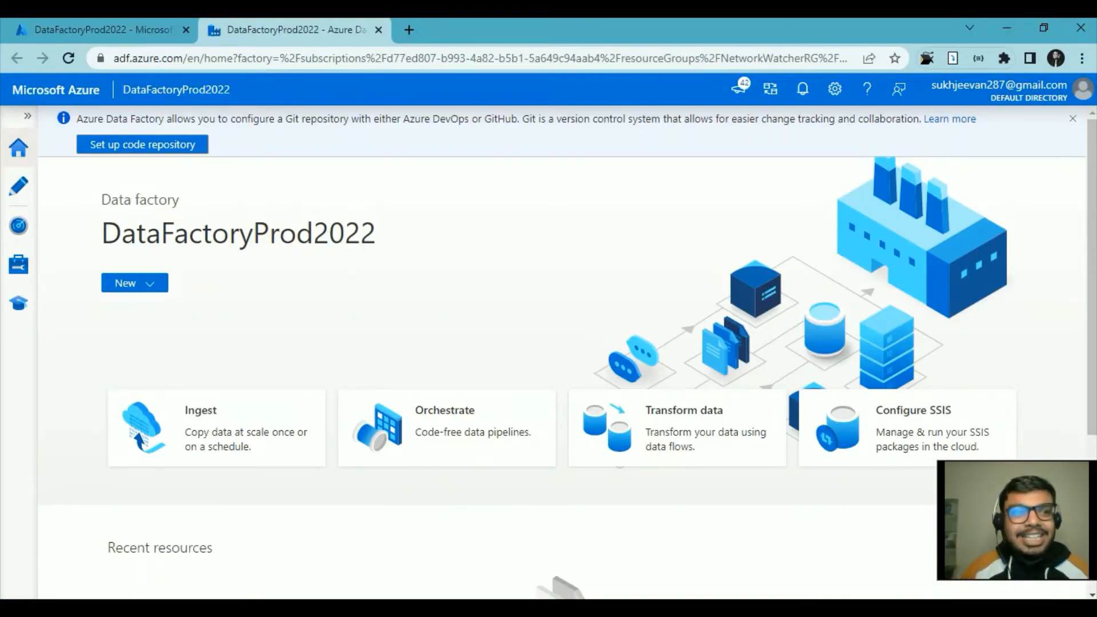
Open the factory's integration runtimes in the management area and widen the Name column to read the full runtime name
{"action": "left_click", "coordinate": [19, 264]}
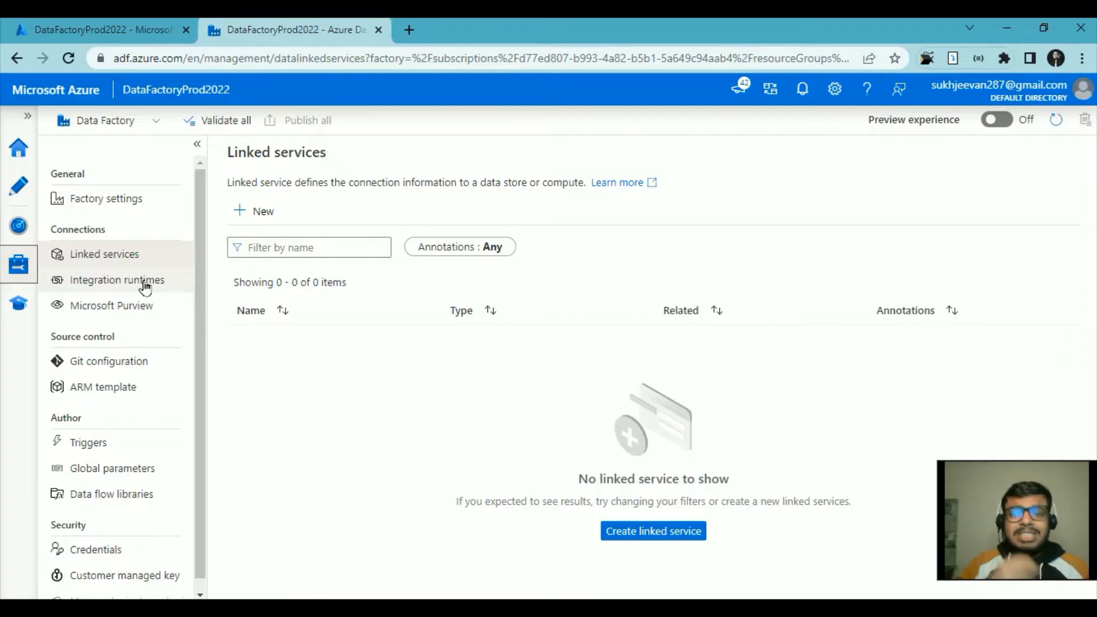
{"action": "left_click", "coordinate": [145, 281]}
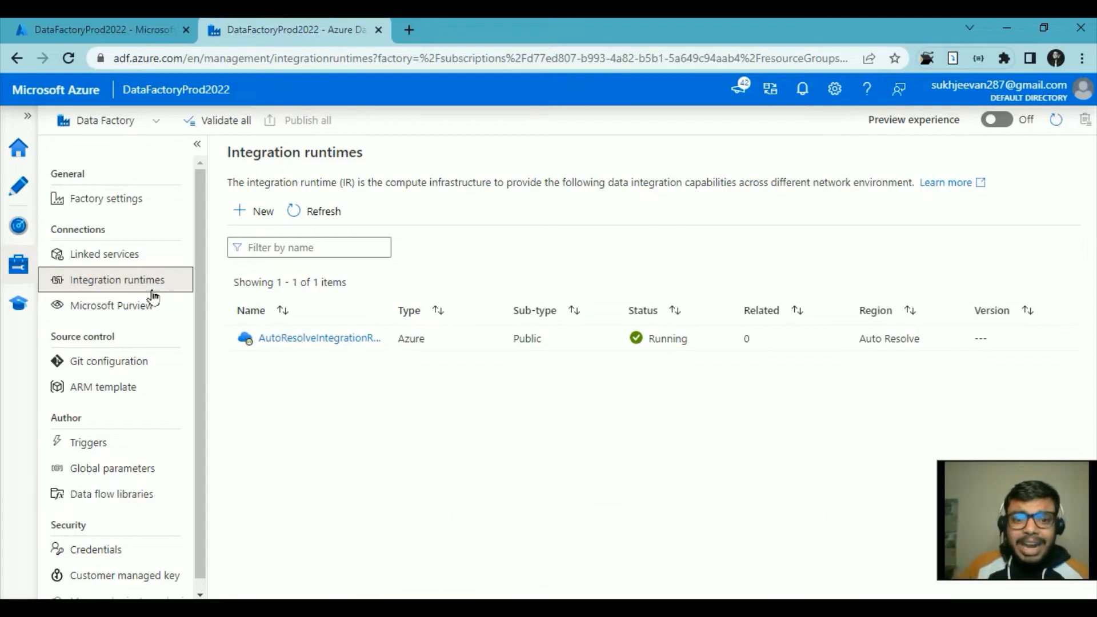
{"action": "left_click_drag", "start_coordinate": [403, 320], "coordinate": [451, 328]}
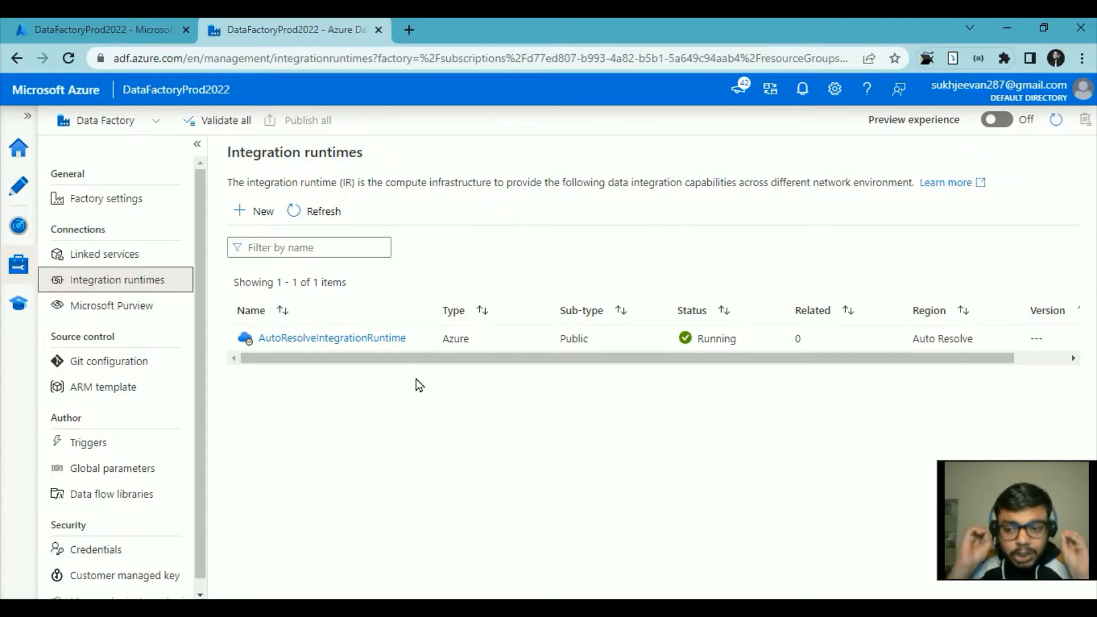
Start a new linked service for the Azure Blob Storage data store
{"action": "left_click", "coordinate": [118, 264]}
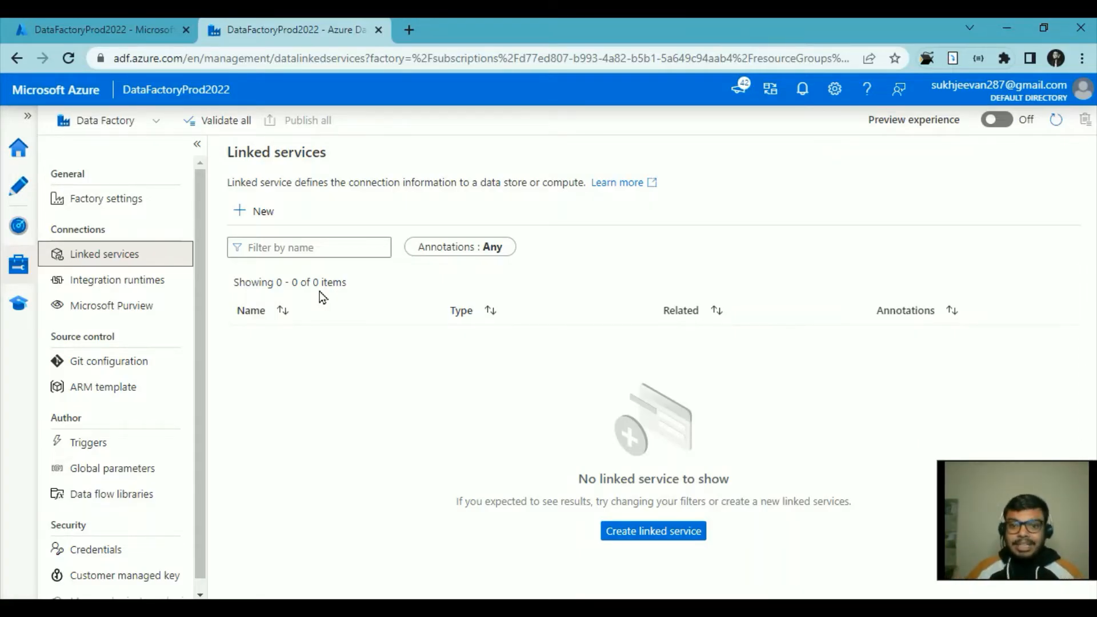
{"action": "left_click", "coordinate": [264, 212]}
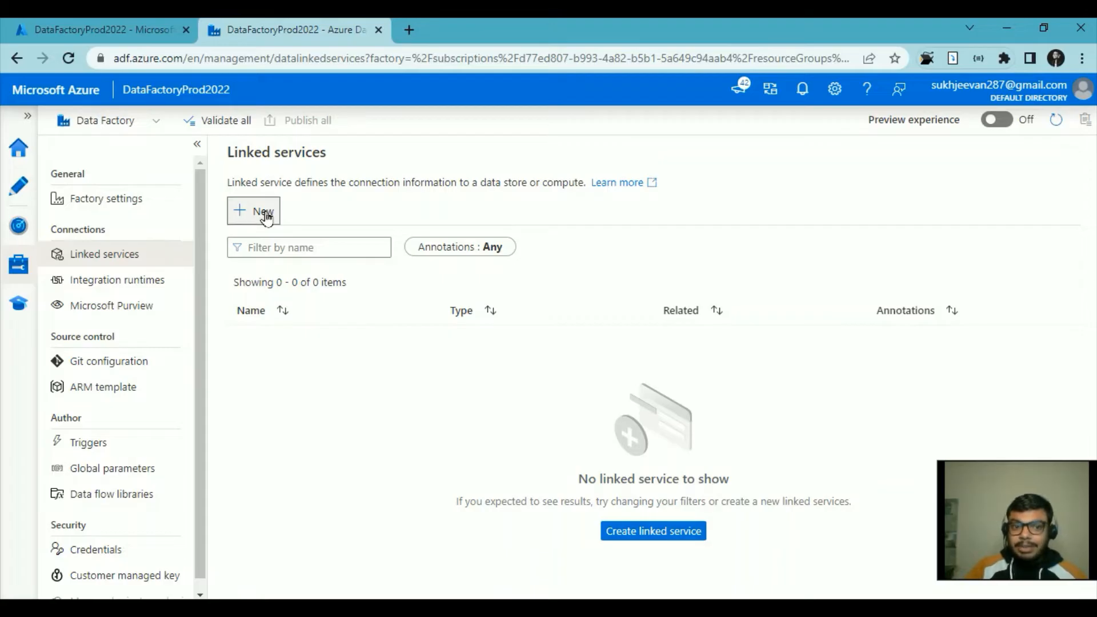
{"action": "left_click_drag", "start_coordinate": [1070, 539], "coordinate": [133, 558]}
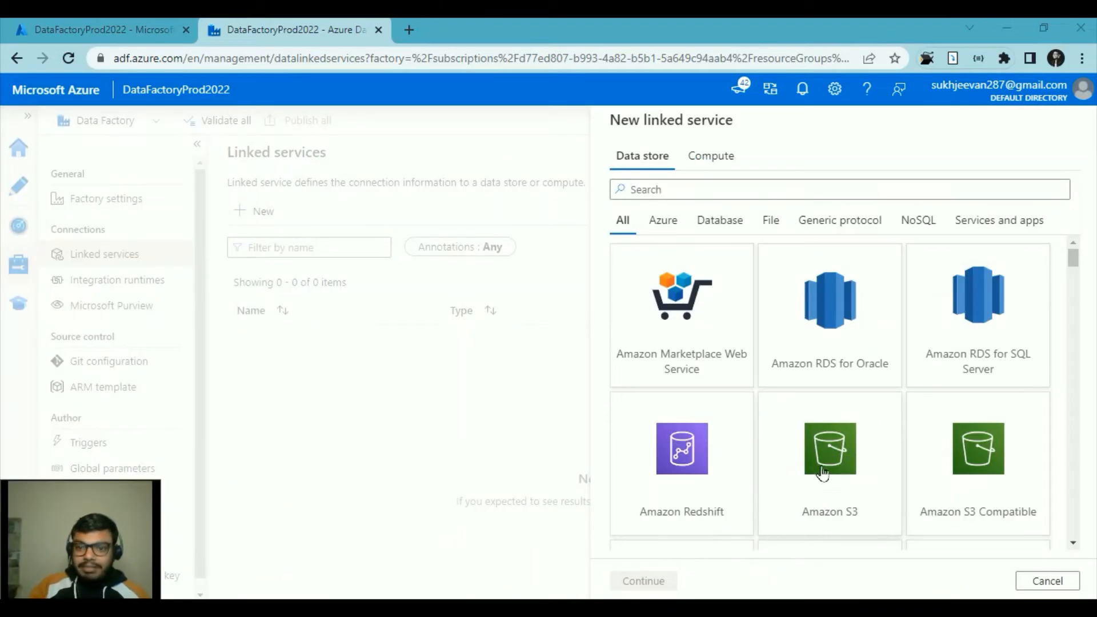
{"action": "left_click", "coordinate": [668, 223]}
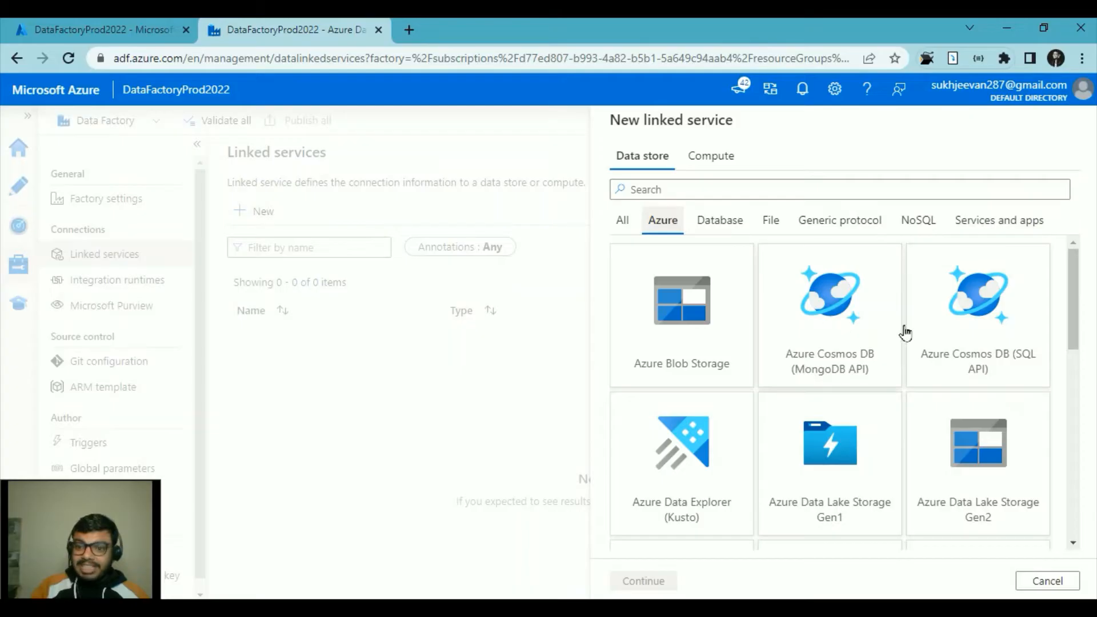
{"action": "scroll", "coordinate": [846, 378], "scroll_direction": "down", "scroll_amount": 2}
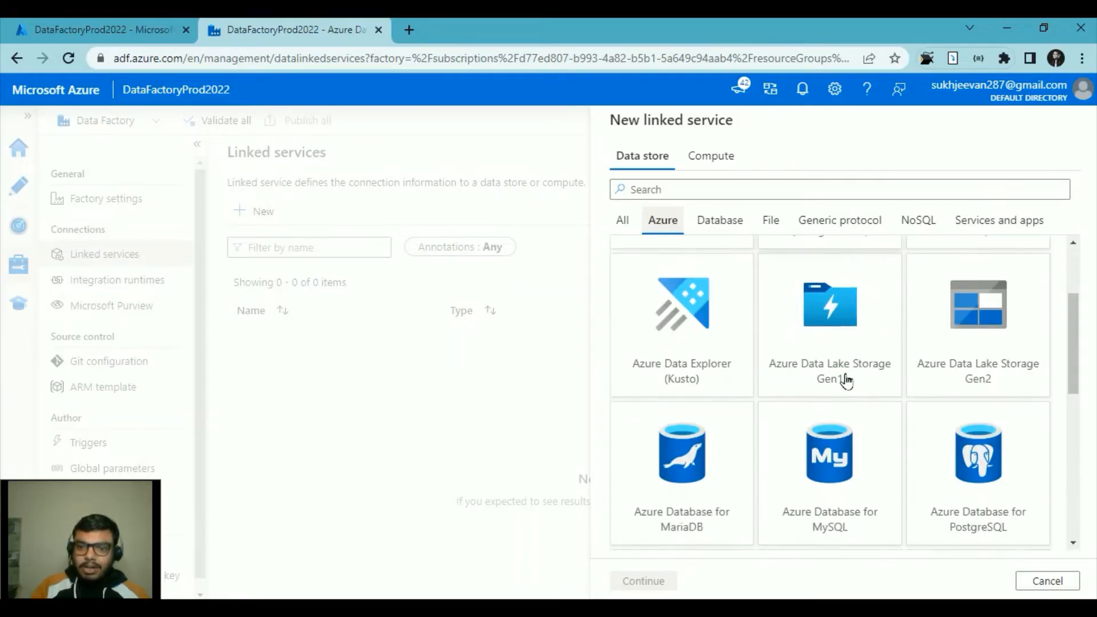
{"action": "scroll", "coordinate": [846, 380], "scroll_direction": "down", "scroll_amount": 4}
{"action": "scroll", "coordinate": [846, 380], "scroll_direction": "up", "scroll_amount": 6}
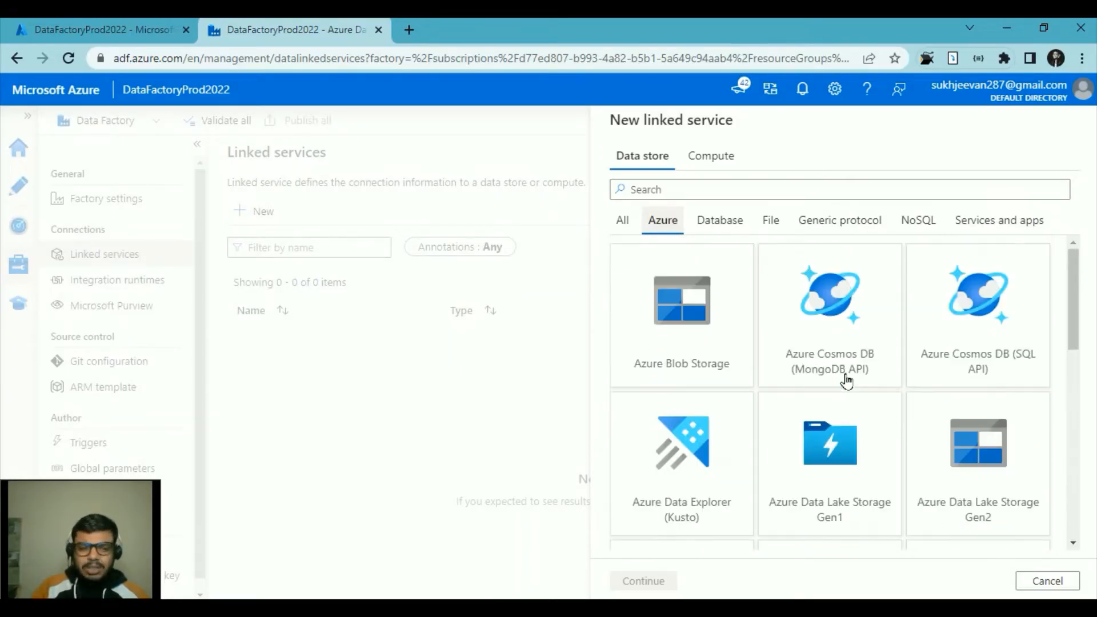
{"action": "left_click", "coordinate": [717, 335]}
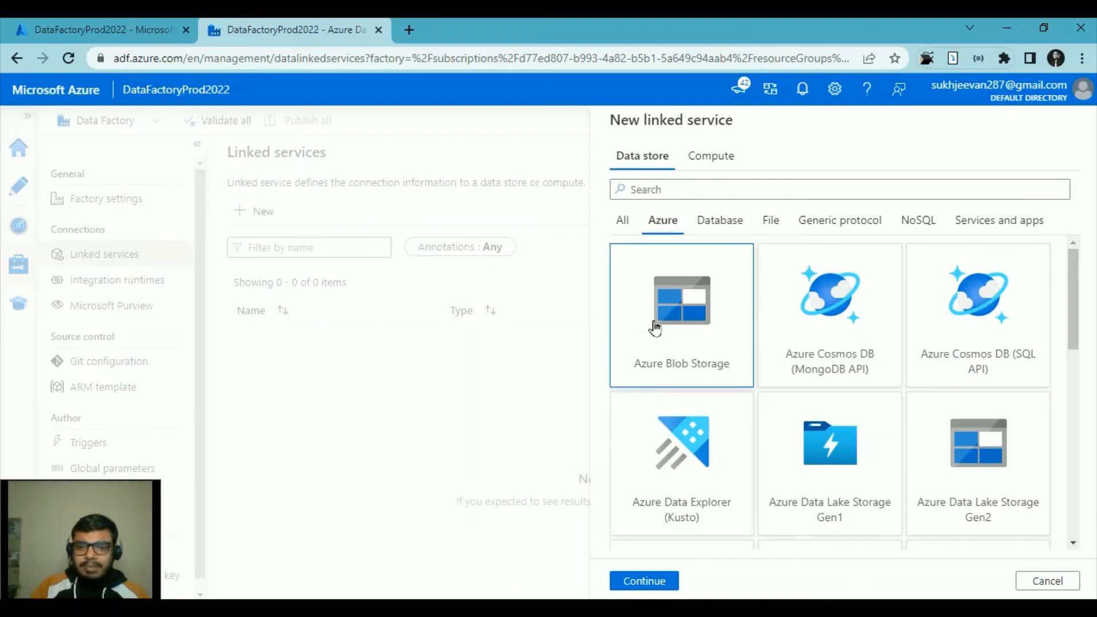
{"action": "left_click", "coordinate": [654, 582]}
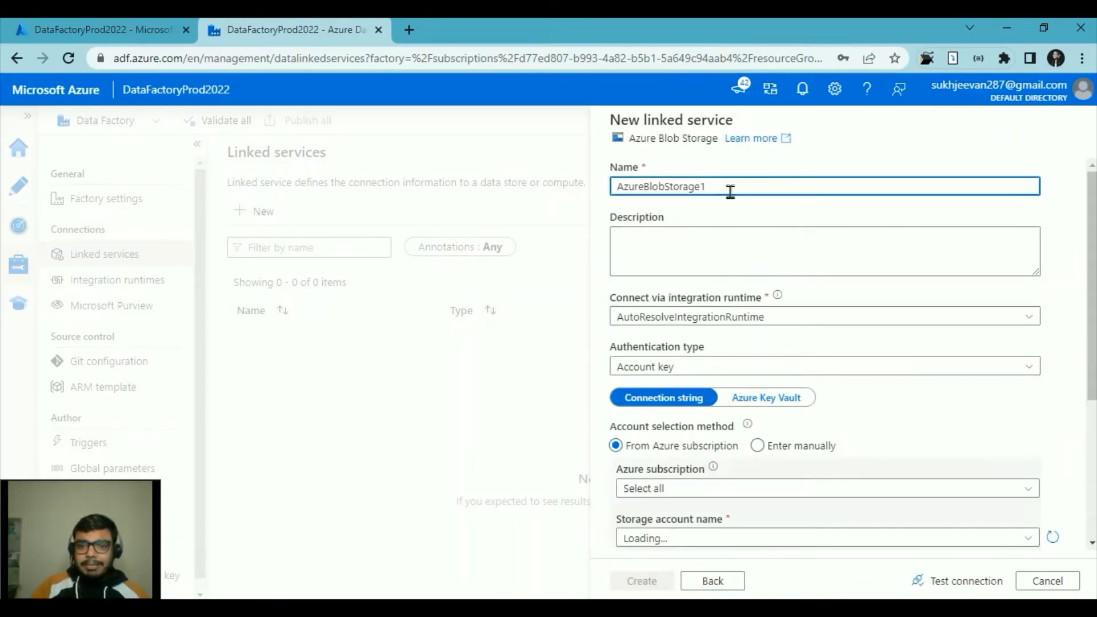
Name the linked service AzureBlobStorageLS and select the Azure for Students subscription and the prodstorage2022dev storage account
{"action": "type", "text": "LS"}
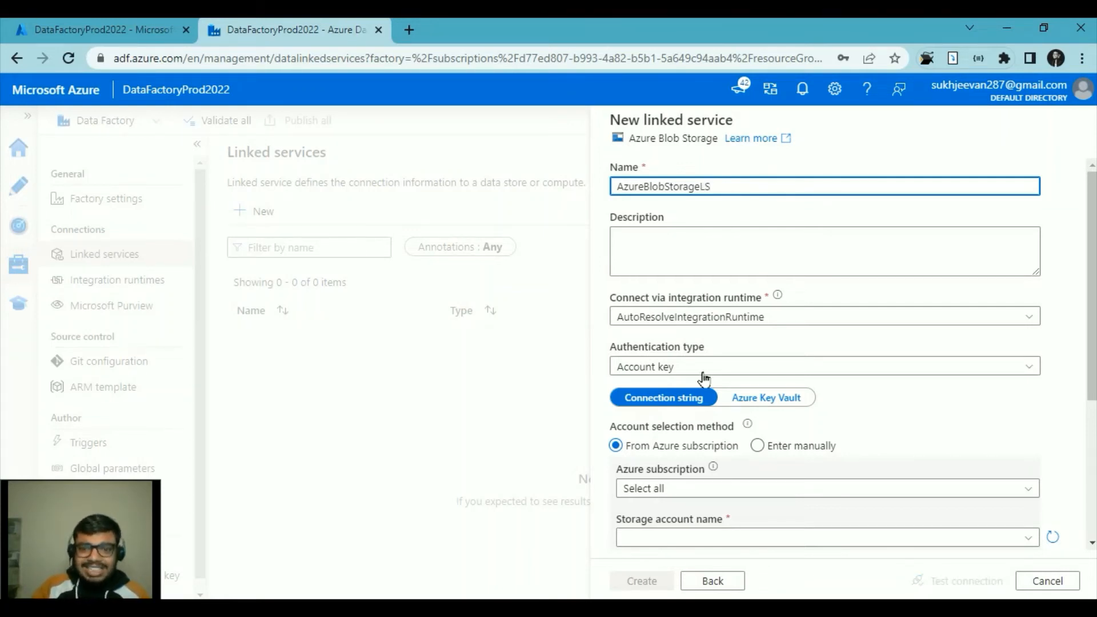
{"action": "scroll", "coordinate": [715, 406], "scroll_direction": "down", "scroll_amount": 2}
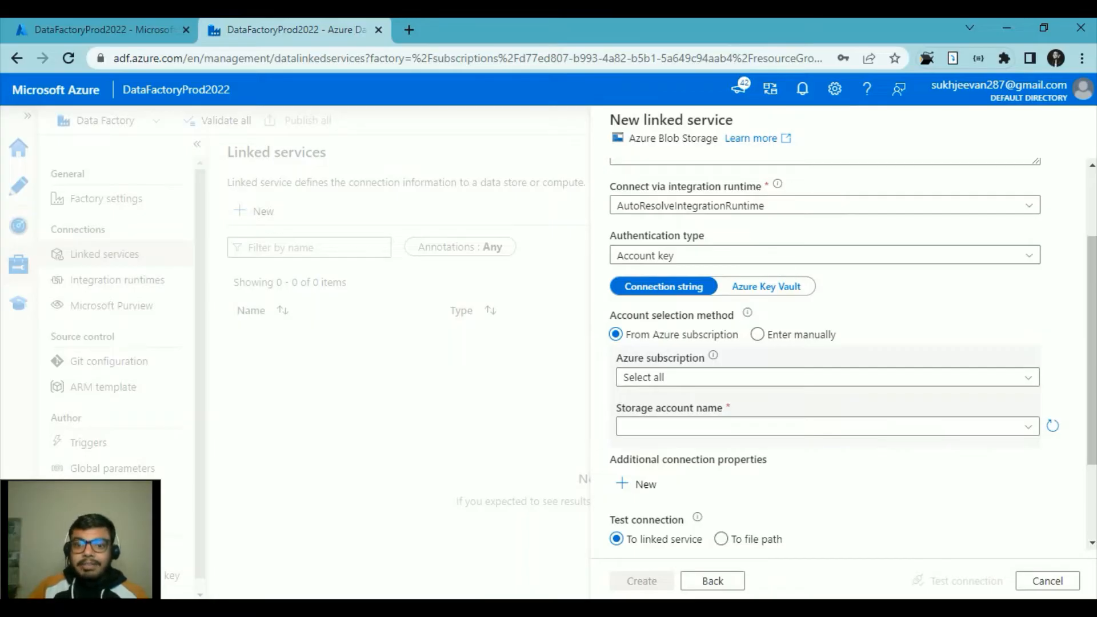
{"action": "left_click", "coordinate": [705, 379]}
{"action": "left_click", "coordinate": [703, 428]}
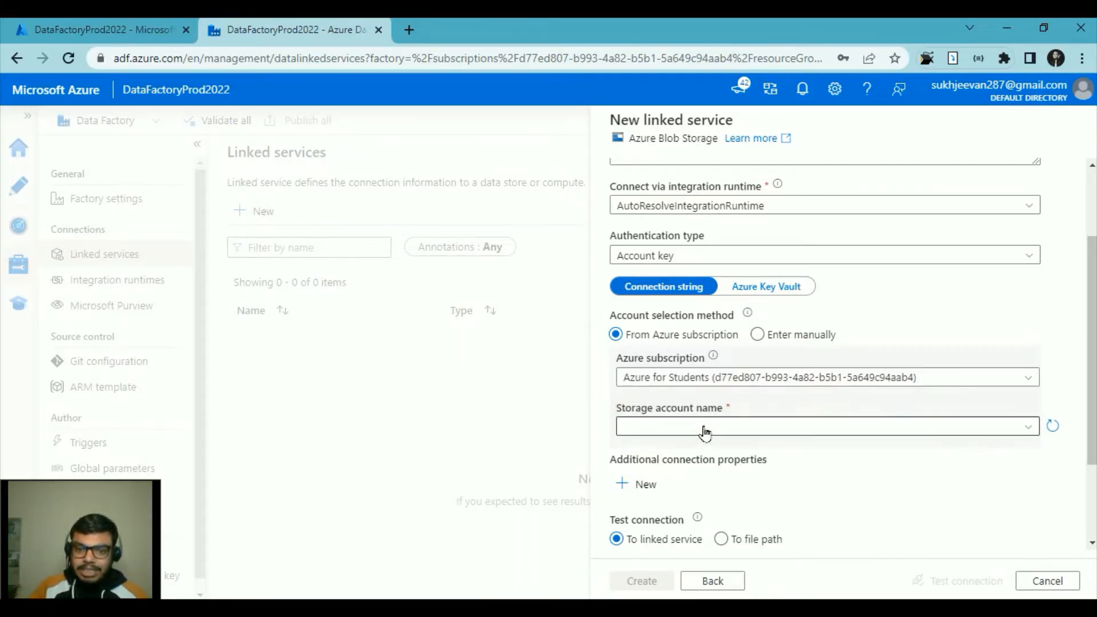
{"action": "left_click", "coordinate": [707, 429]}
{"action": "left_click", "coordinate": [697, 448]}
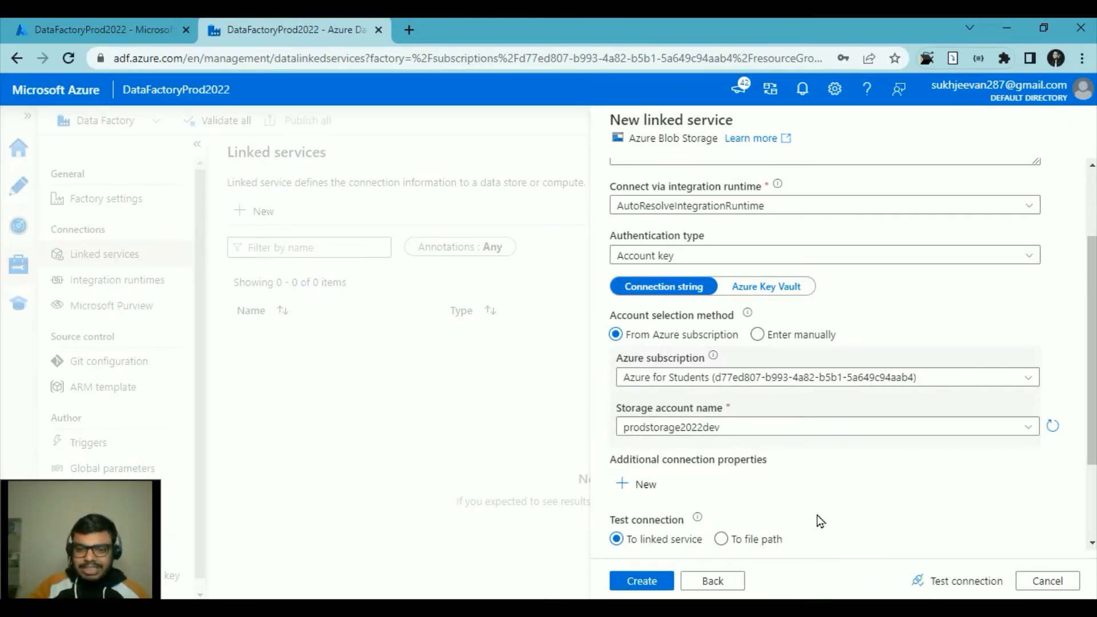
Test the linked service's connection and create it
{"action": "left_click", "coordinate": [957, 580]}
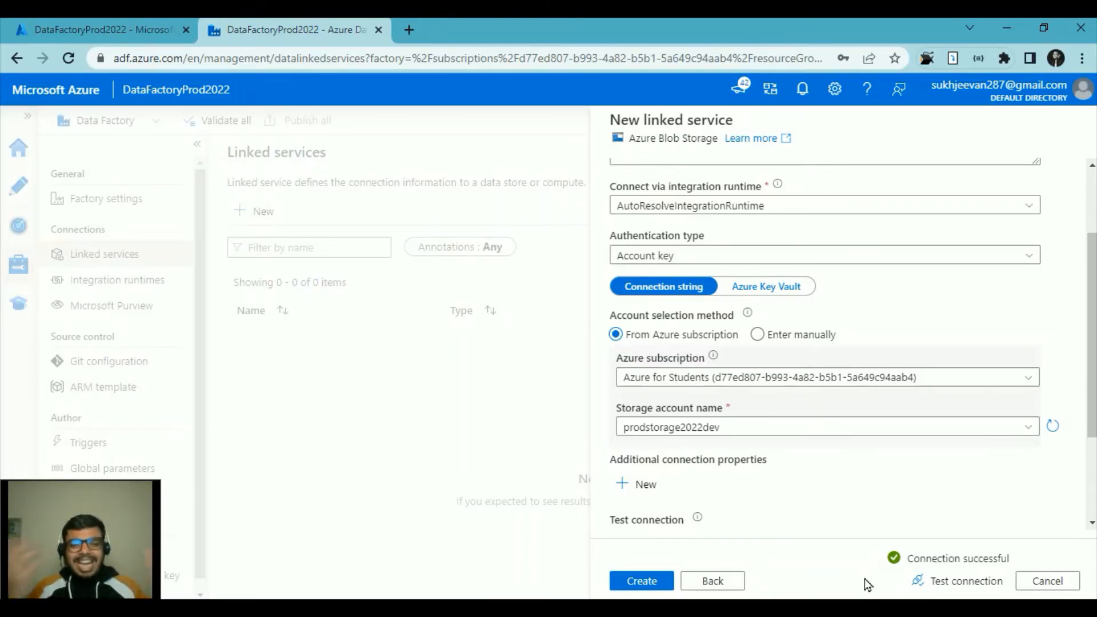
{"action": "left_click", "coordinate": [633, 583]}
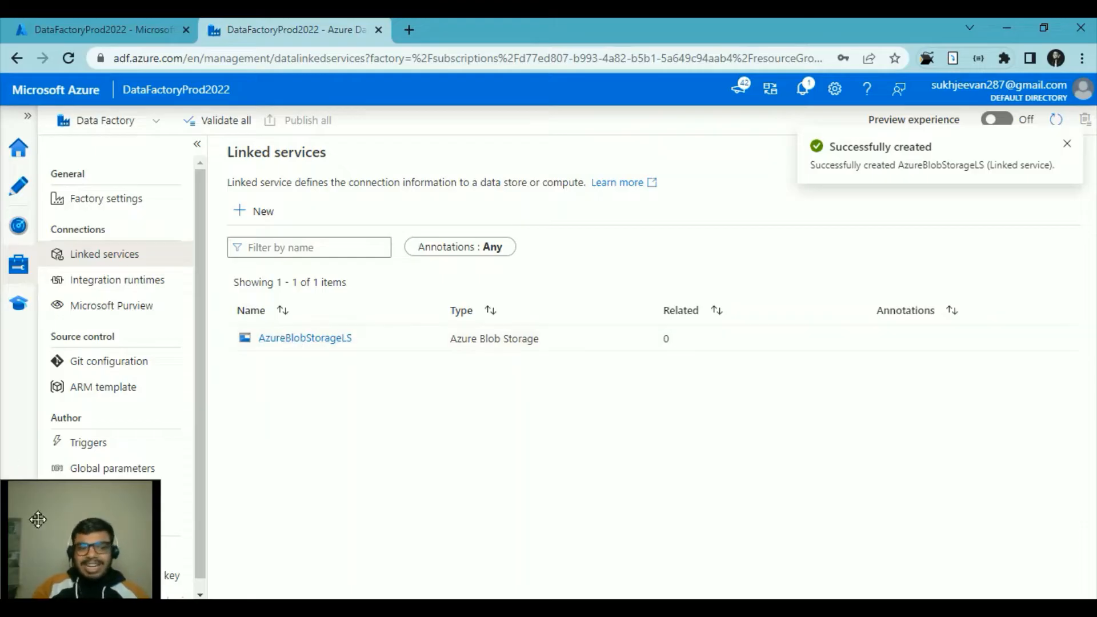
{"action": "left_click_drag", "start_coordinate": [151, 550], "coordinate": [1086, 550]}
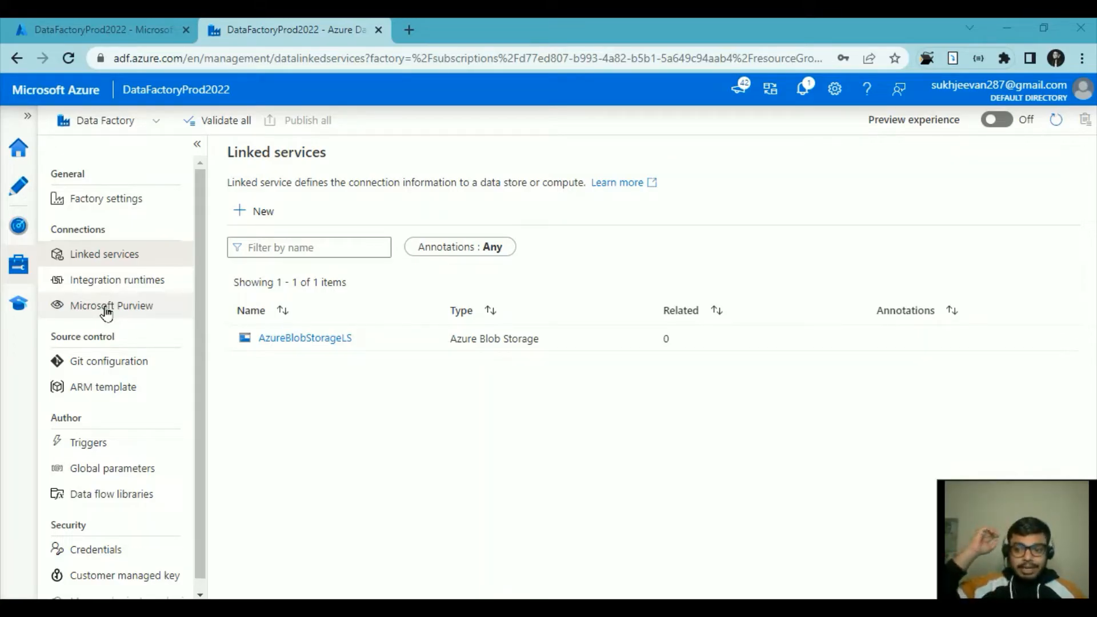
In the authoring area, start a new dataset on Azure Blob Storage with the Excel format
{"action": "left_click", "coordinate": [17, 228]}
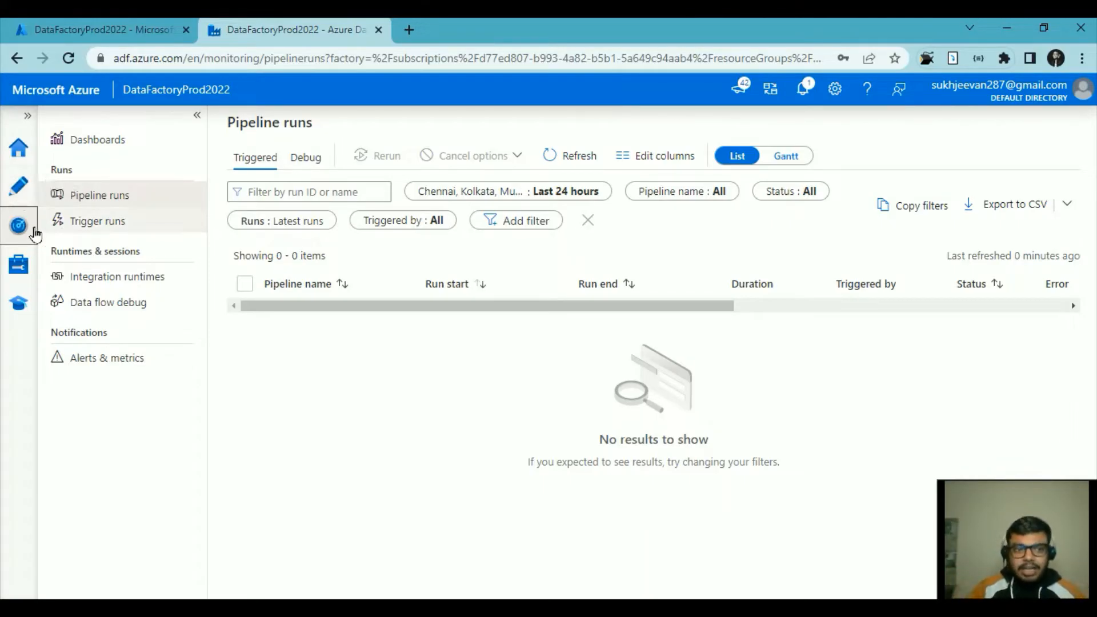
{"action": "left_click", "coordinate": [8, 189]}
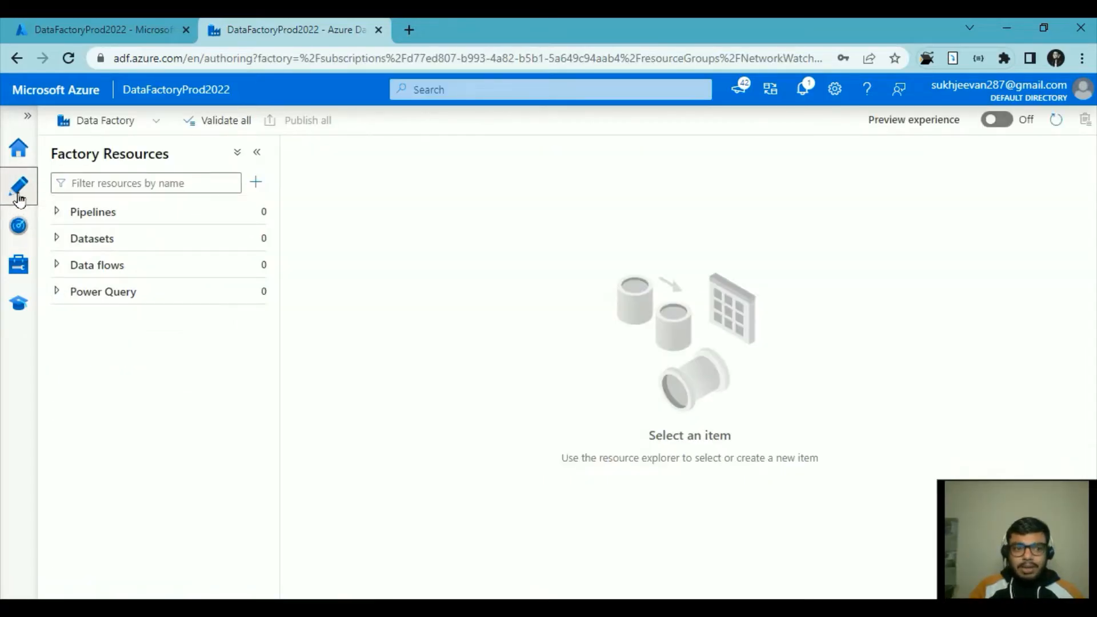
{"action": "left_click", "coordinate": [110, 245]}
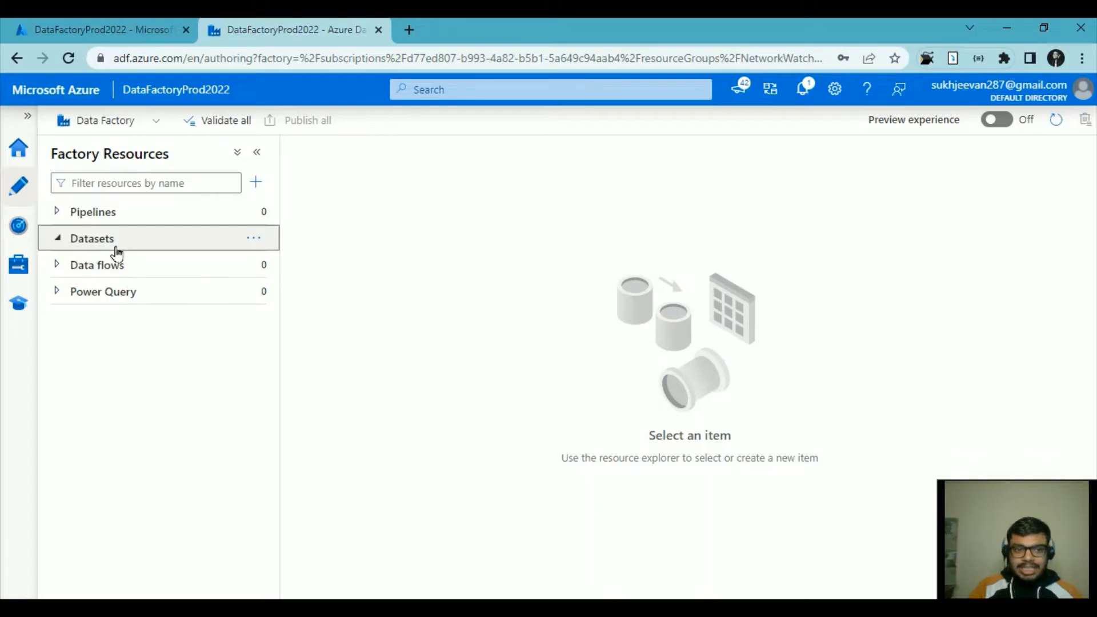
{"action": "left_click", "coordinate": [254, 240]}
{"action": "left_click", "coordinate": [275, 262]}
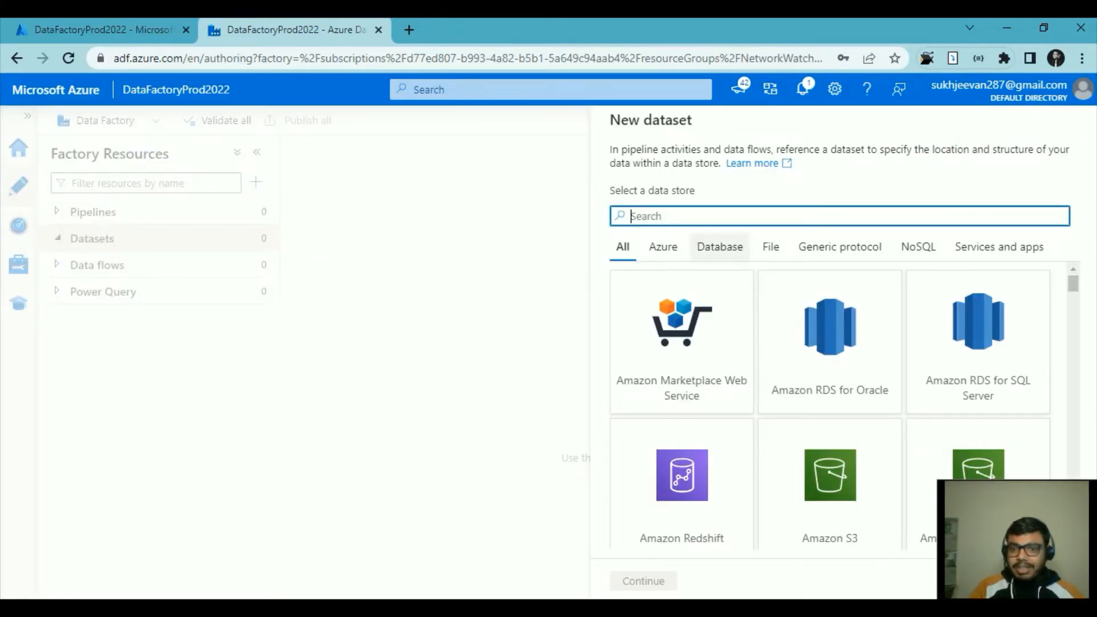
{"action": "left_click", "coordinate": [674, 257]}
{"action": "left_click", "coordinate": [706, 361]}
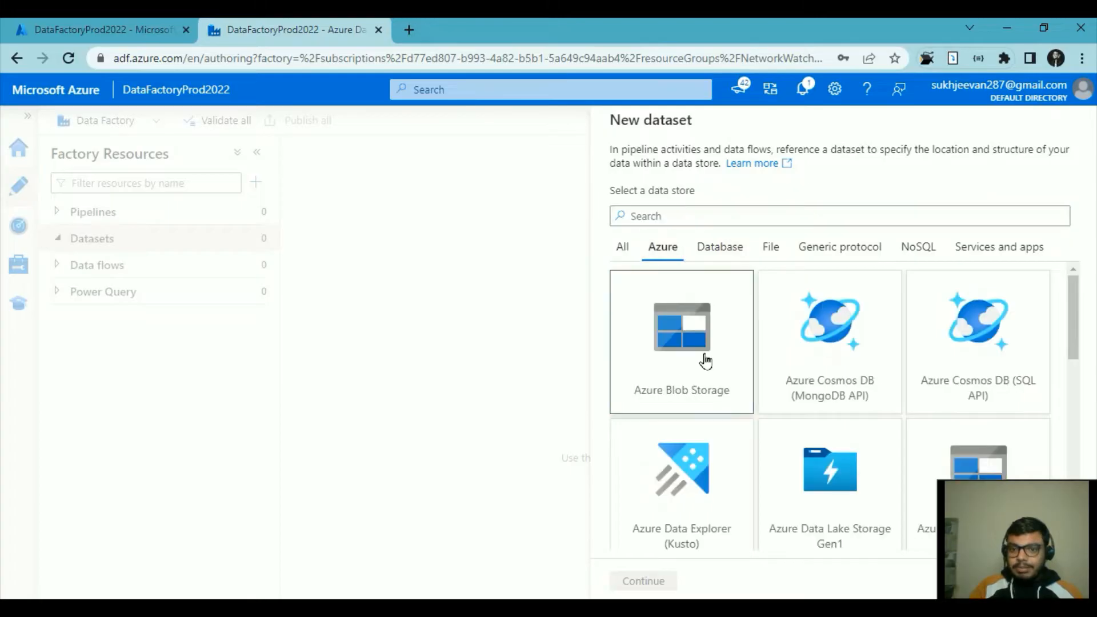
{"action": "left_click", "coordinate": [661, 581]}
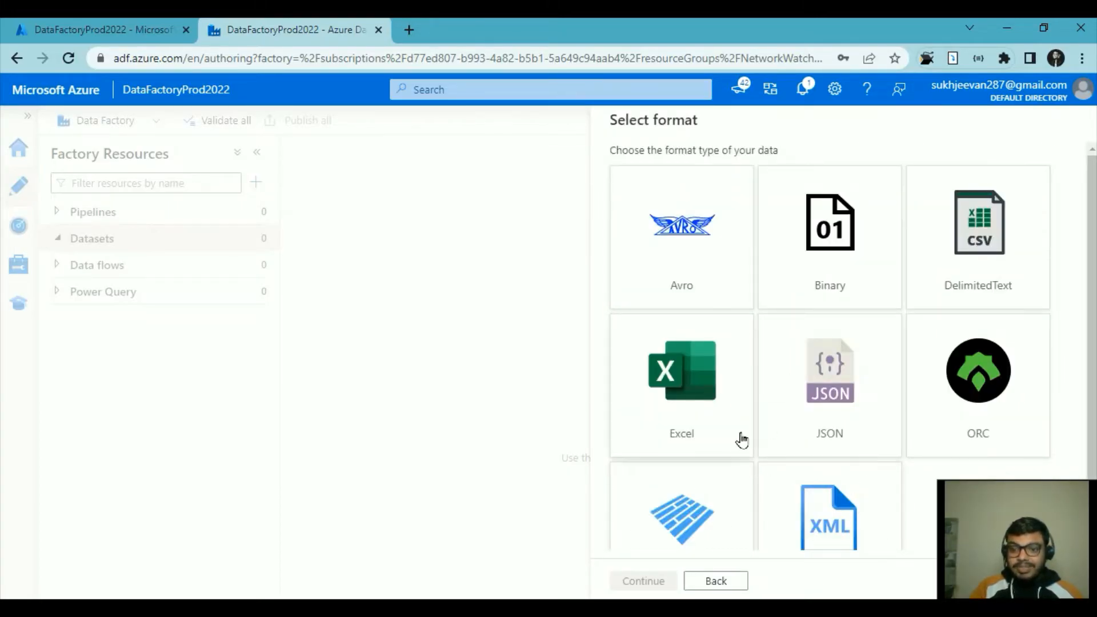
{"action": "left_click", "coordinate": [692, 408]}
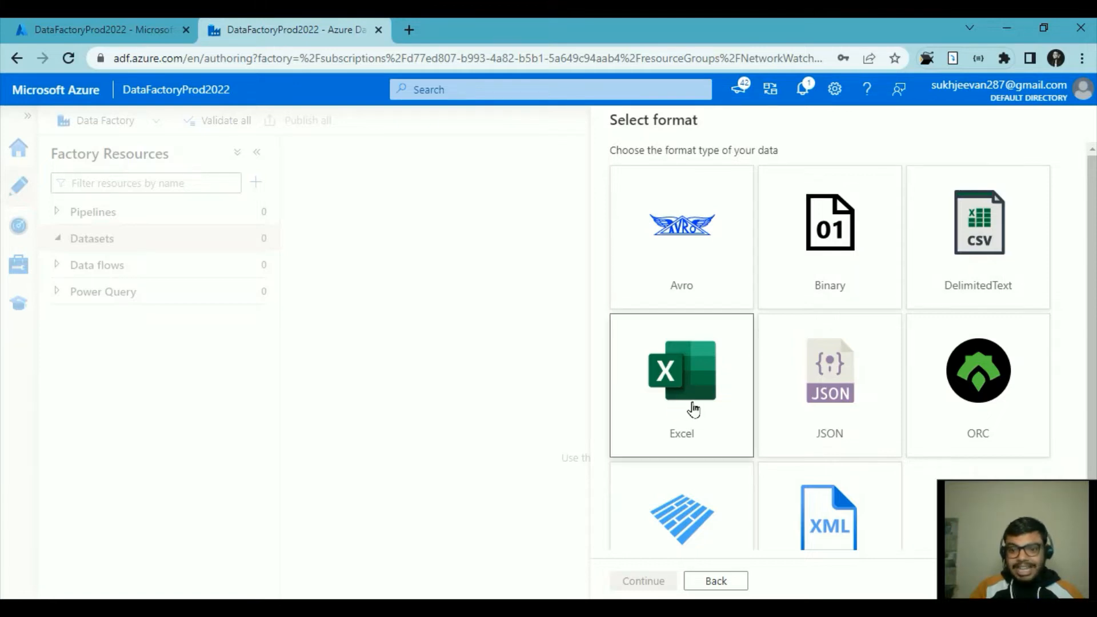
{"action": "left_click", "coordinate": [662, 581]}
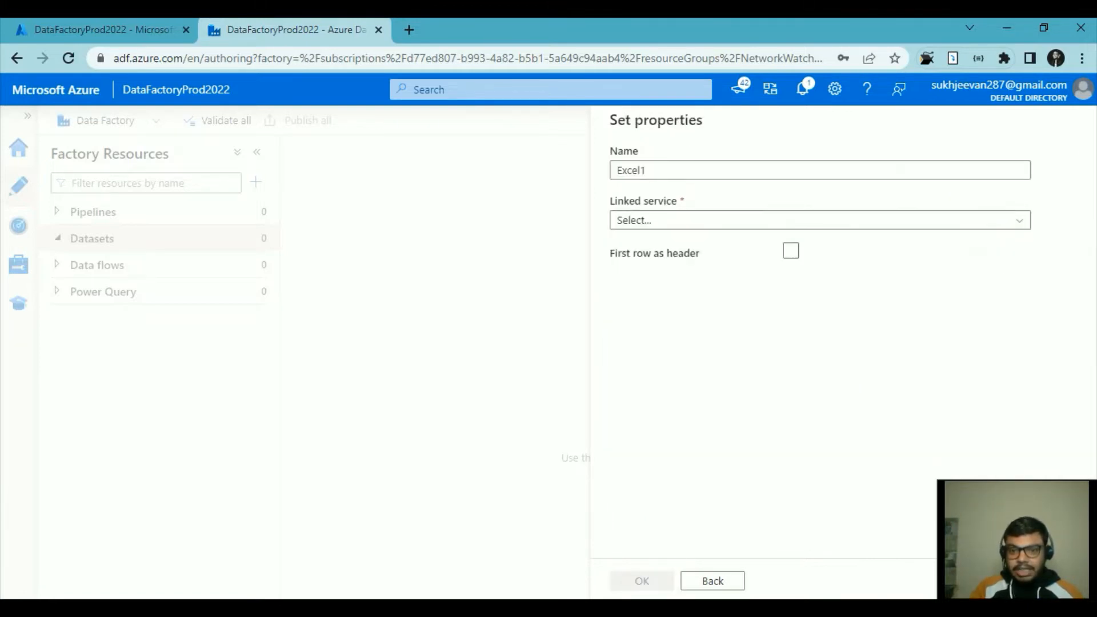
Name the Excel dataset StudentDS and select AzureBlobStorageLS as its linked service
{"action": "double_click", "coordinate": [778, 183]}
{"action": "type", "text": "S"}
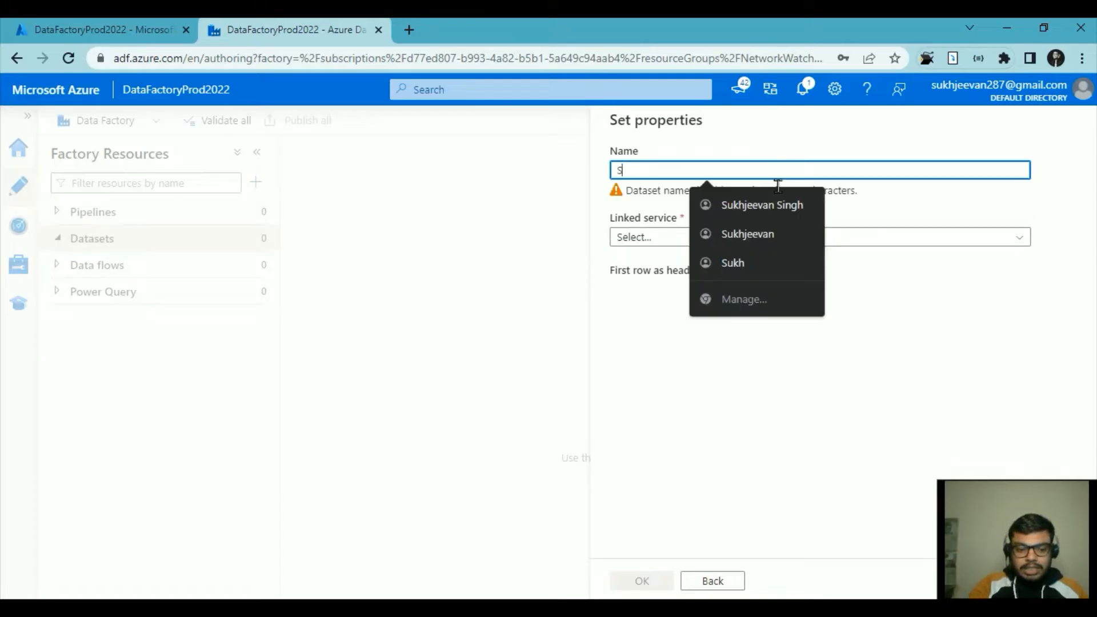
{"action": "type", "text": "tudentDS"}
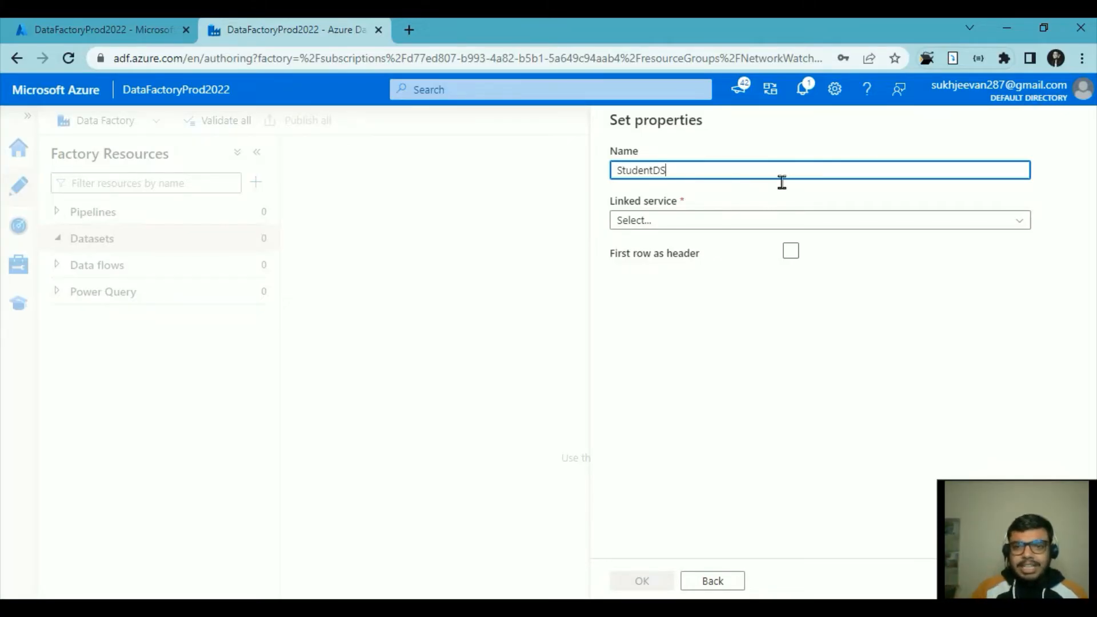
{"action": "left_click", "coordinate": [684, 224]}
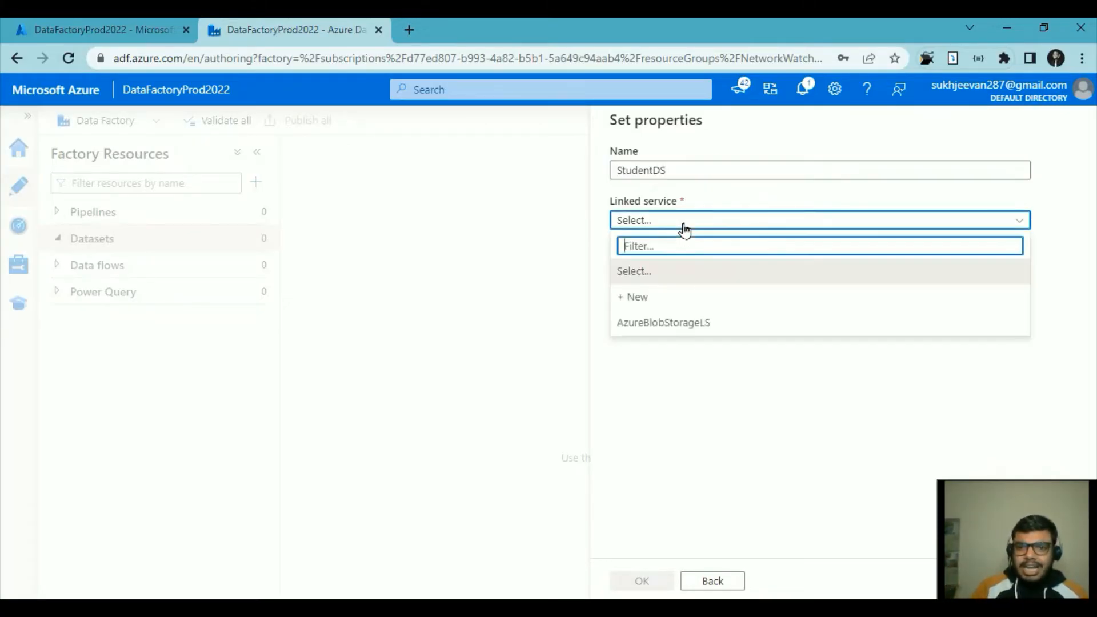
{"action": "left_click", "coordinate": [685, 322]}
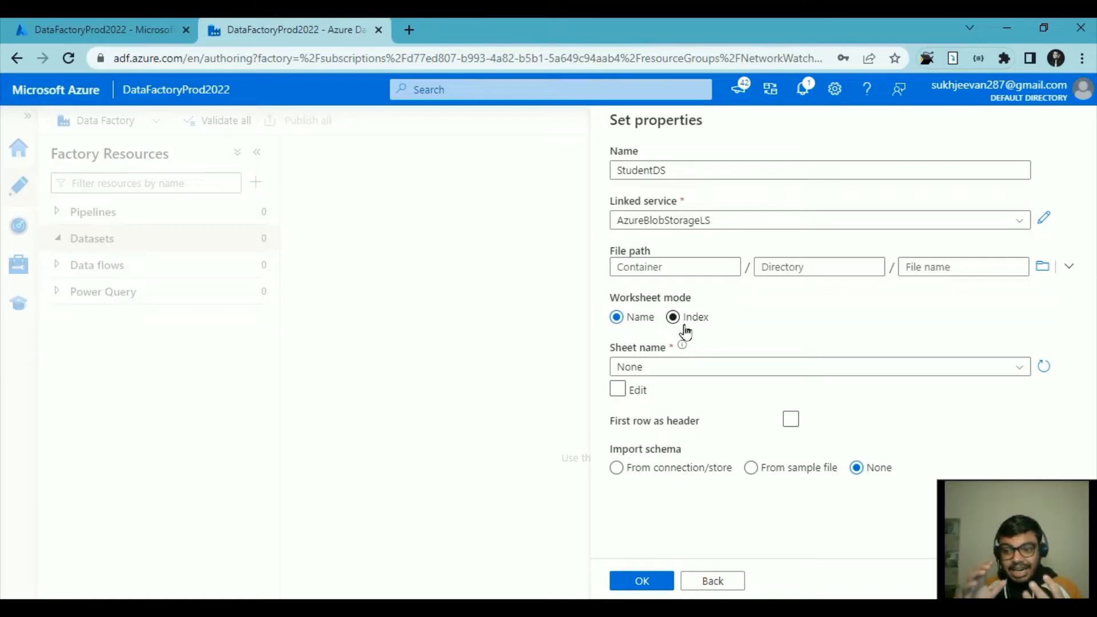
Set the dataset's file path to TeacherDetail.xlsx in the prod container
{"action": "left_click", "coordinate": [1040, 267]}
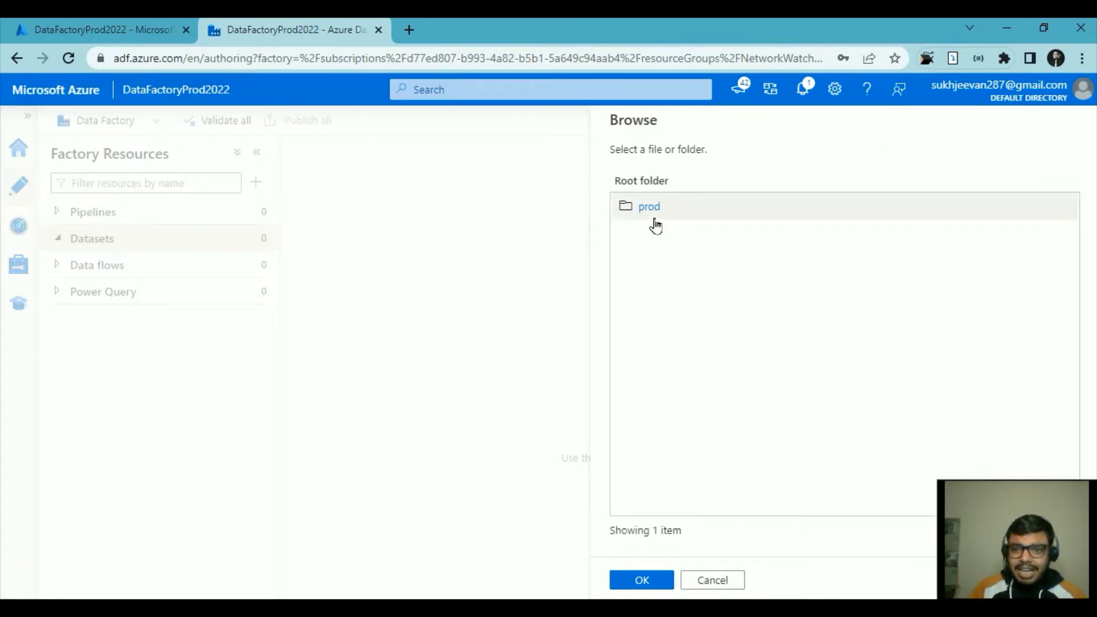
{"action": "left_click", "coordinate": [651, 209]}
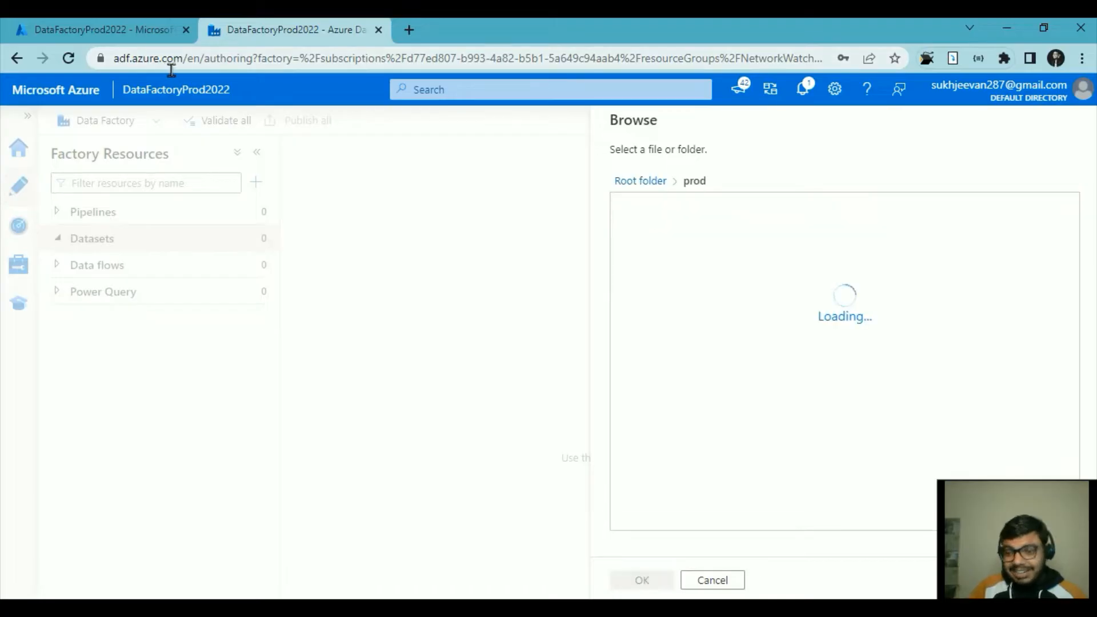
{"action": "left_click", "coordinate": [688, 237]}
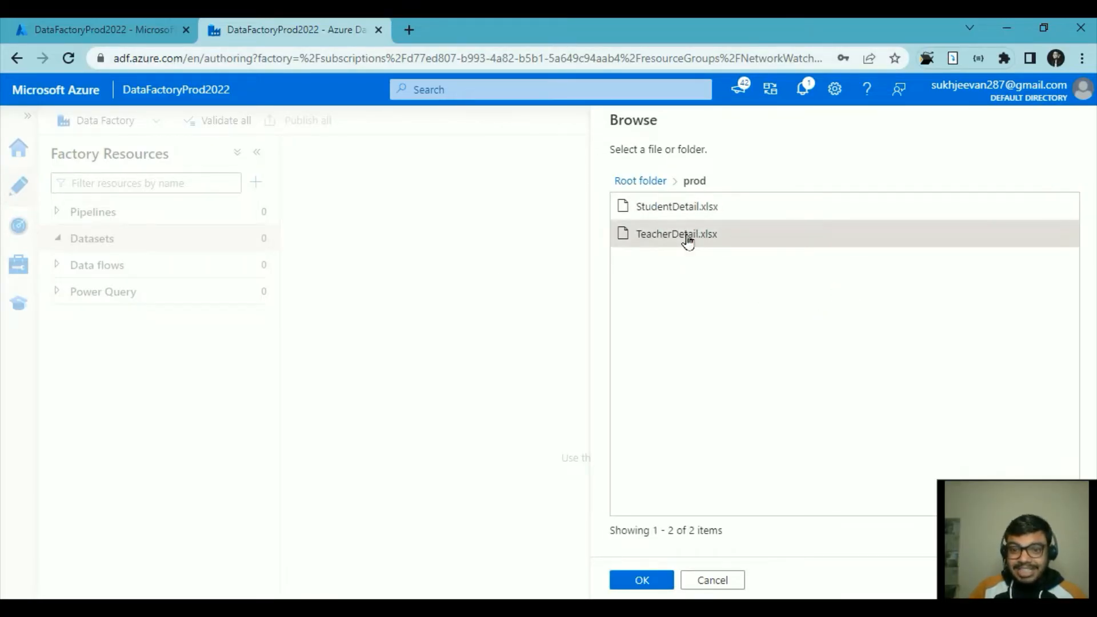
{"action": "left_click", "coordinate": [633, 582]}
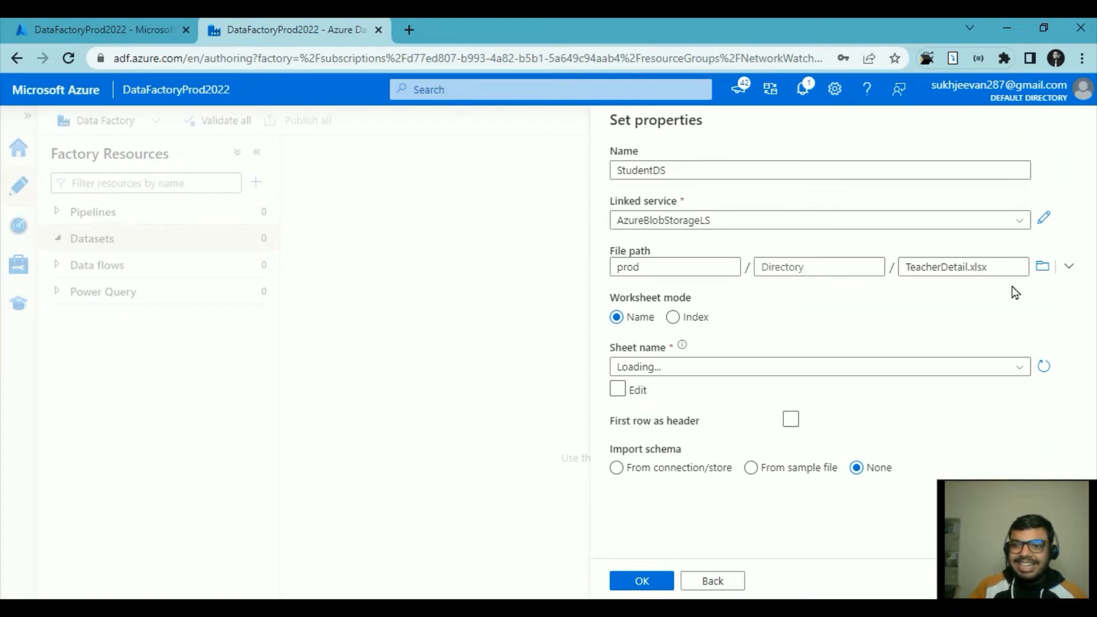
Change the StudentDS file path to StudentDetail.xlsx in the prod container
{"action": "left_click", "coordinate": [1044, 269]}
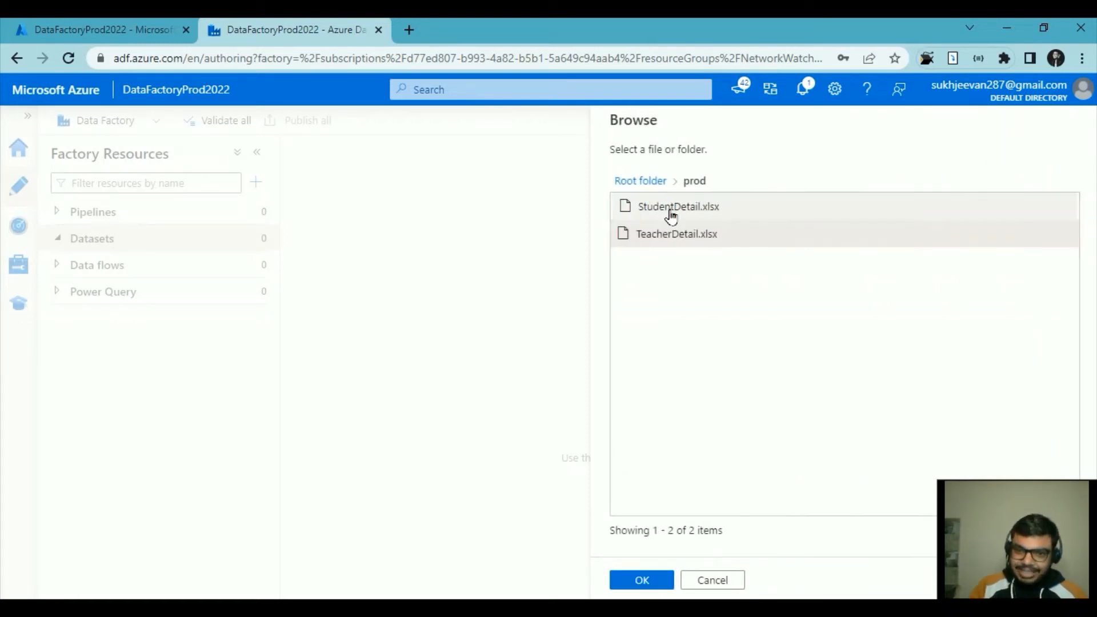
{"action": "left_click", "coordinate": [671, 209]}
{"action": "left_click", "coordinate": [654, 581]}
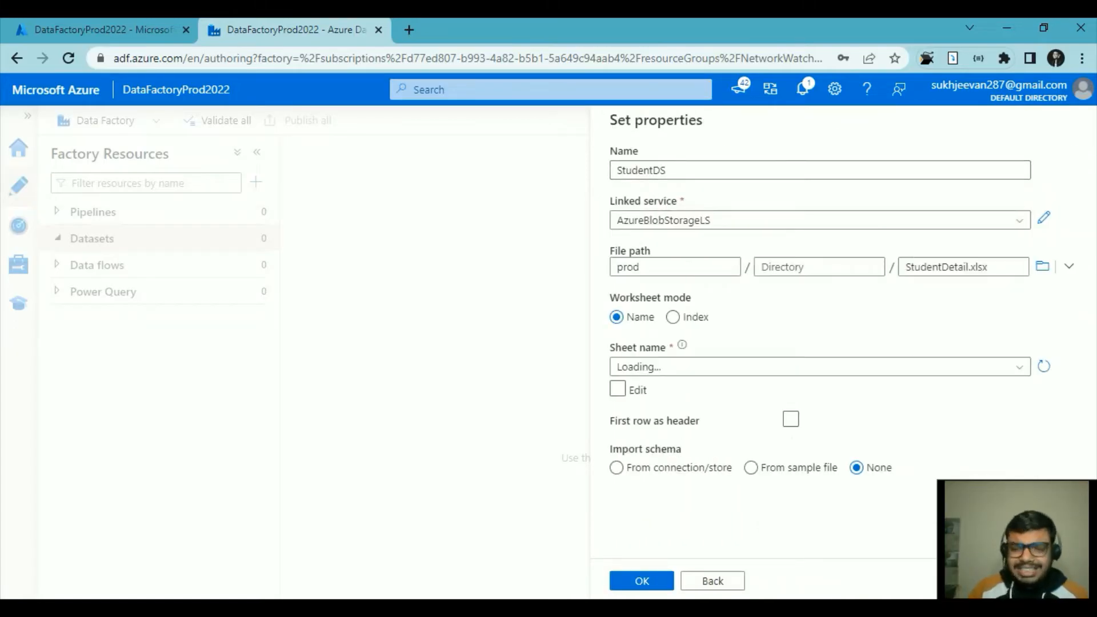
Select the StudentDetails sheet, treat the first row as header, and create the StudentDS dataset
{"action": "left_click", "coordinate": [938, 366]}
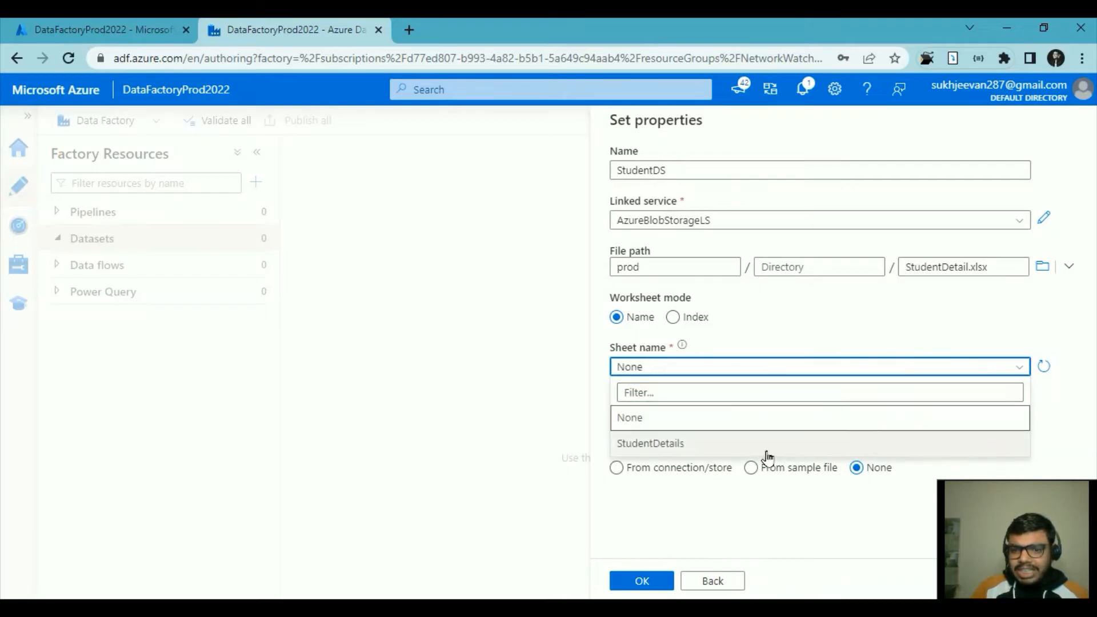
{"action": "left_click", "coordinate": [763, 450]}
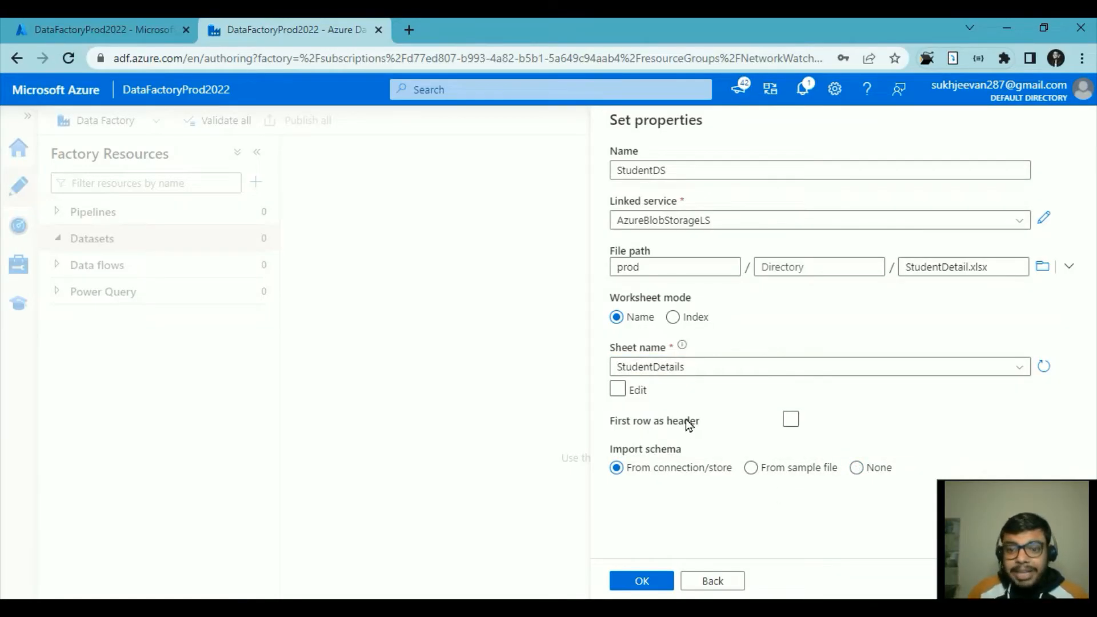
{"action": "left_click", "coordinate": [795, 427]}
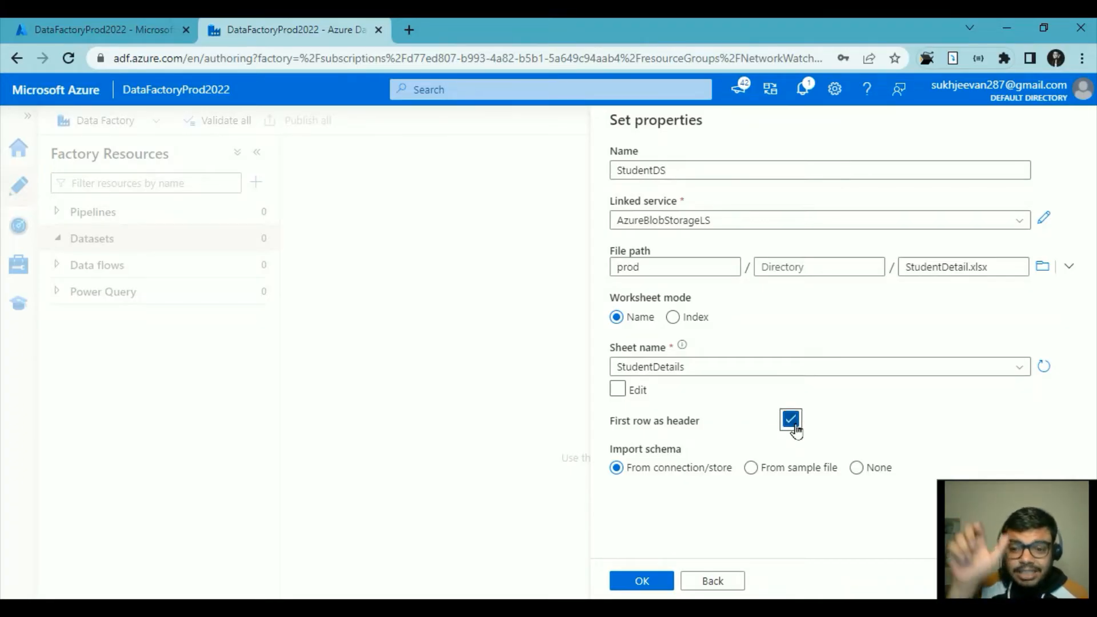
{"action": "left_click", "coordinate": [665, 583]}
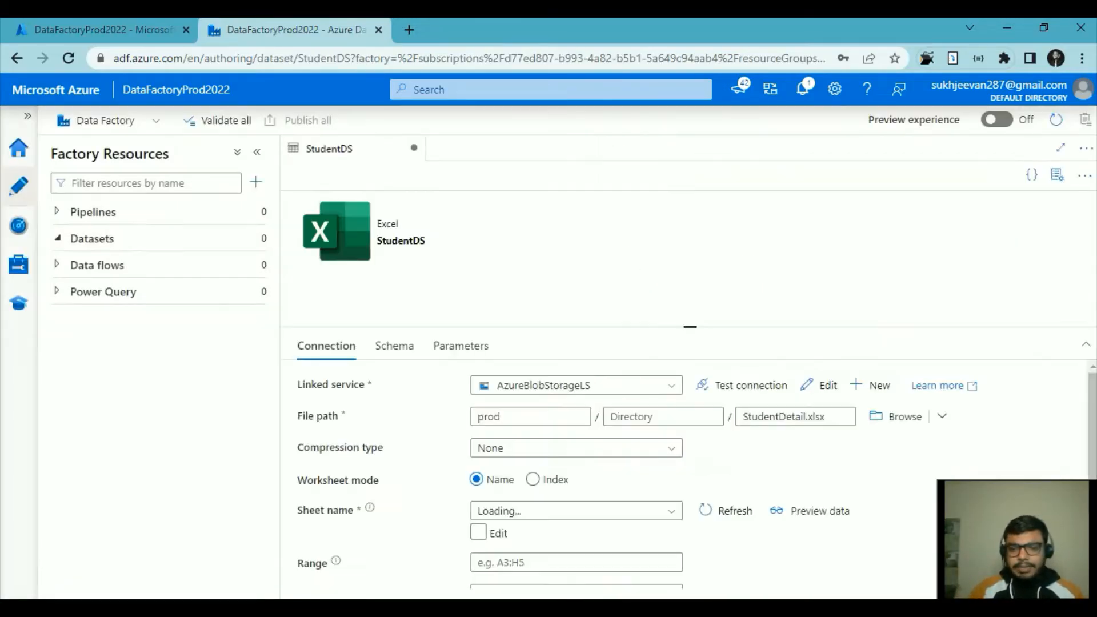
Review the StudentDS connection settings and request a preview of the dataset's data
{"action": "scroll", "coordinate": [797, 512], "scroll_direction": "down", "scroll_amount": 3}
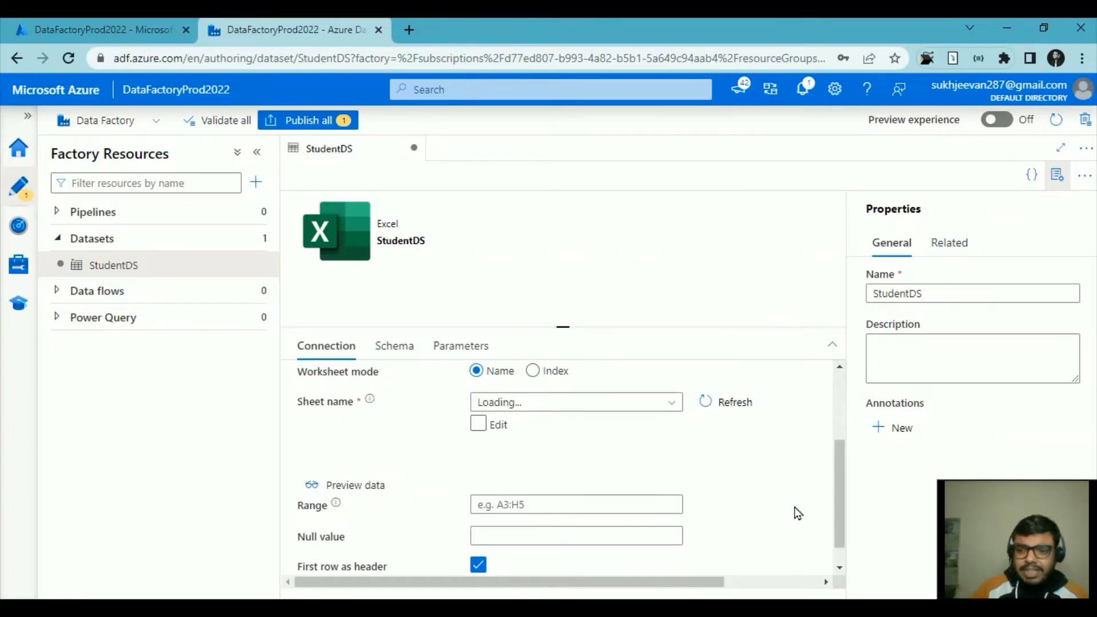
{"action": "scroll", "coordinate": [798, 513], "scroll_direction": "up", "scroll_amount": 1}
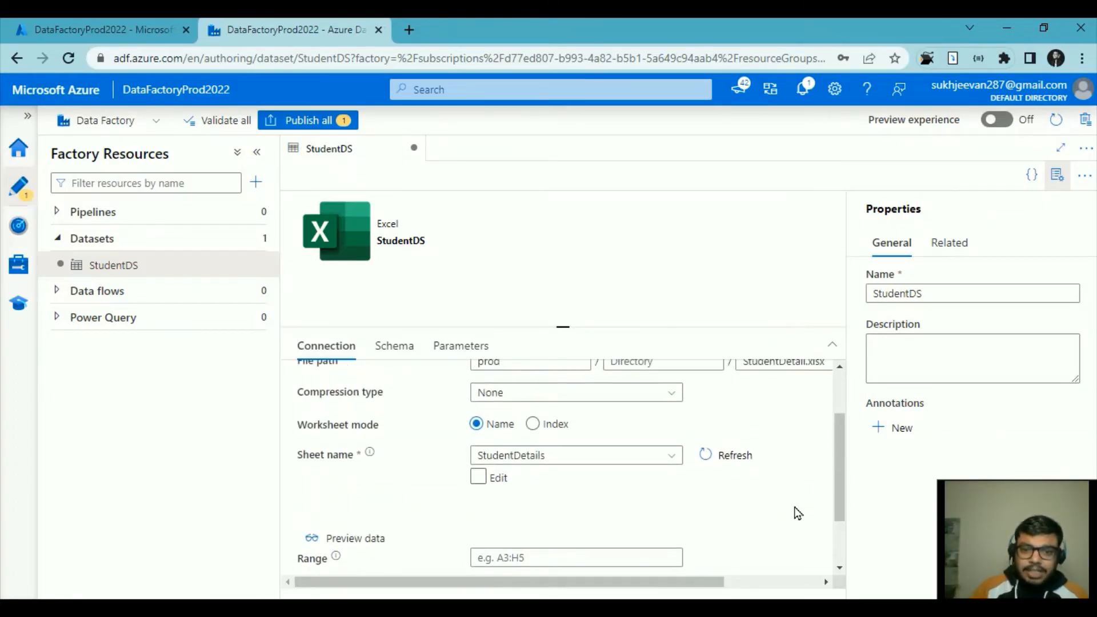
{"action": "scroll", "coordinate": [794, 512], "scroll_direction": "up", "scroll_amount": 1}
{"action": "scroll", "coordinate": [688, 511], "scroll_direction": "down", "scroll_amount": 2}
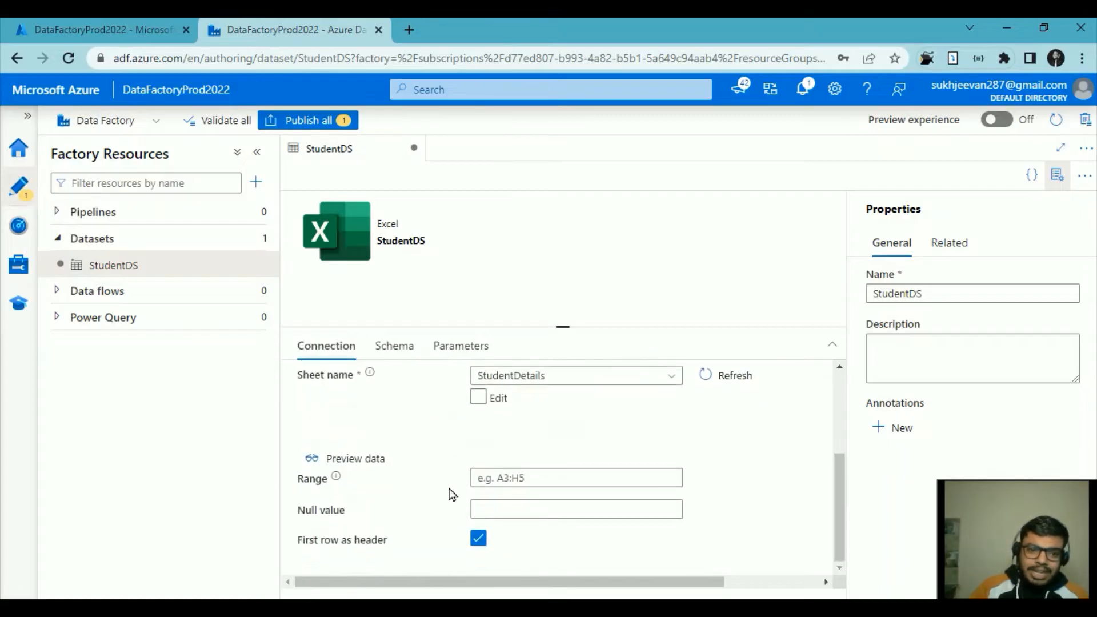
{"action": "left_click", "coordinate": [381, 462]}
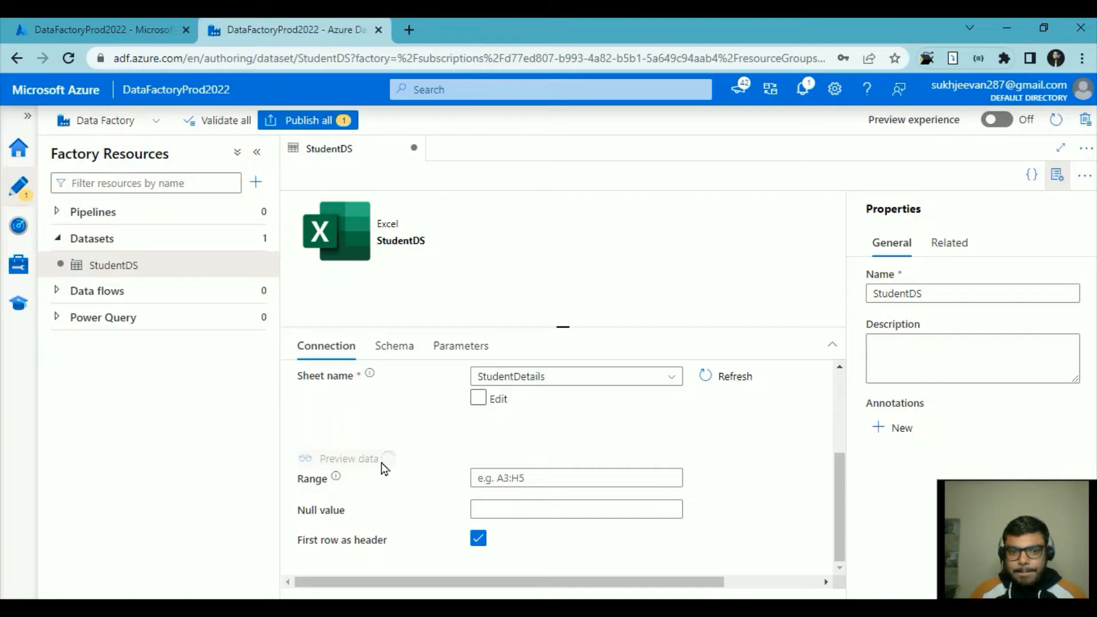
{"action": "left_click", "coordinate": [479, 398]}
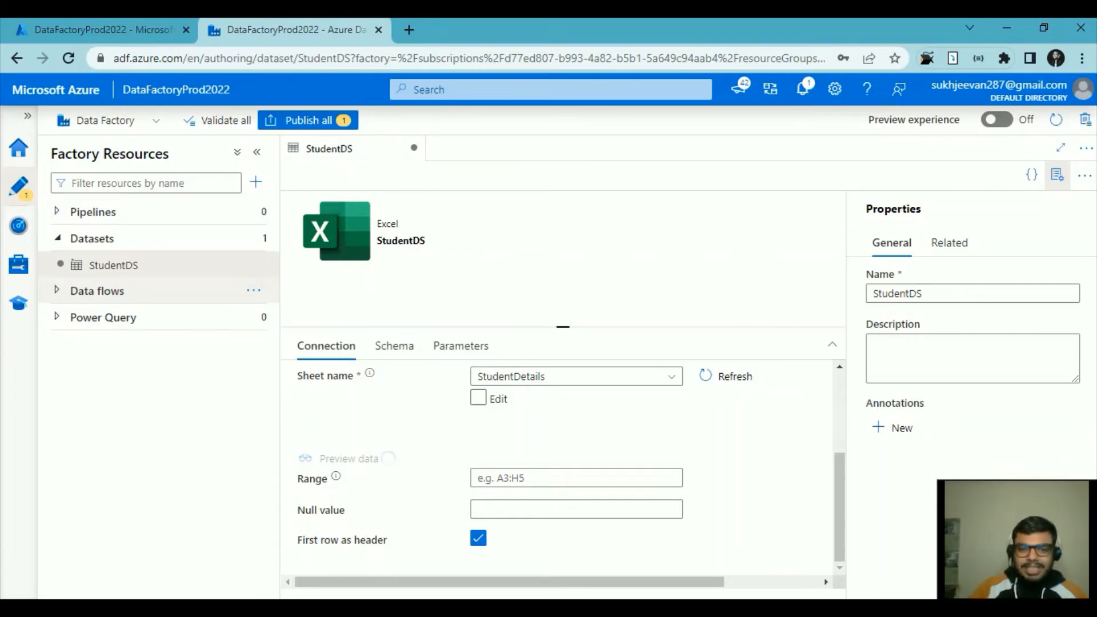
Examine the imported schema of StudentDS and check its connection settings again
{"action": "scroll", "coordinate": [632, 522], "scroll_direction": "up", "scroll_amount": 3}
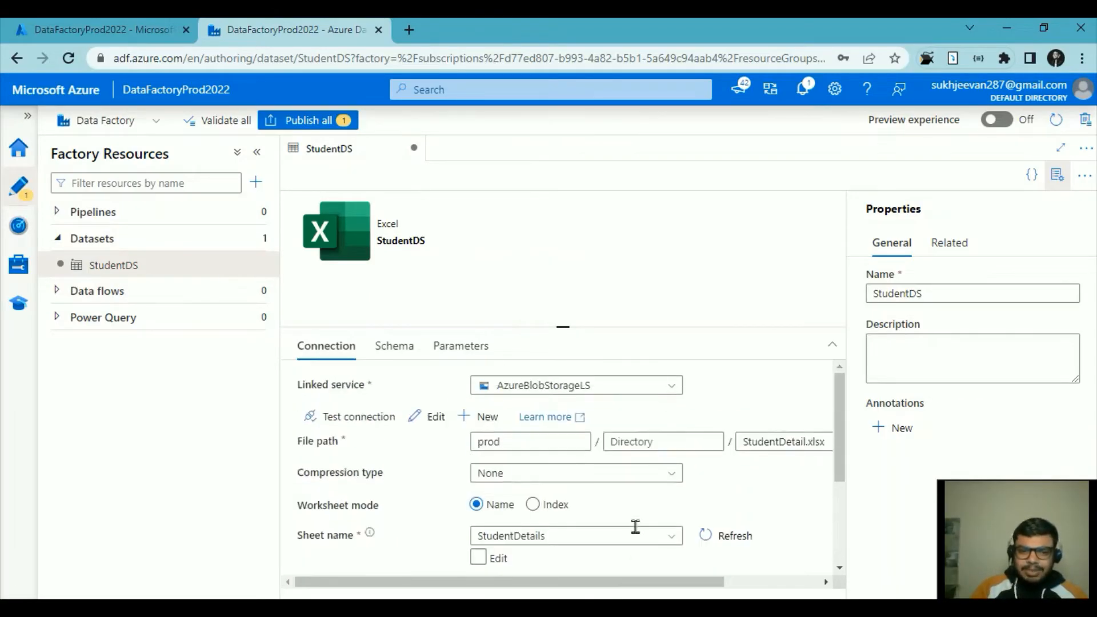
{"action": "left_click", "coordinate": [395, 348]}
{"action": "scroll", "coordinate": [451, 520], "scroll_direction": "down", "scroll_amount": 2}
{"action": "scroll", "coordinate": [452, 520], "scroll_direction": "up", "scroll_amount": 2}
{"action": "scroll", "coordinate": [451, 520], "scroll_direction": "down", "scroll_amount": 2}
{"action": "scroll", "coordinate": [451, 520], "scroll_direction": "up", "scroll_amount": 2}
{"action": "left_click", "coordinate": [336, 346]}
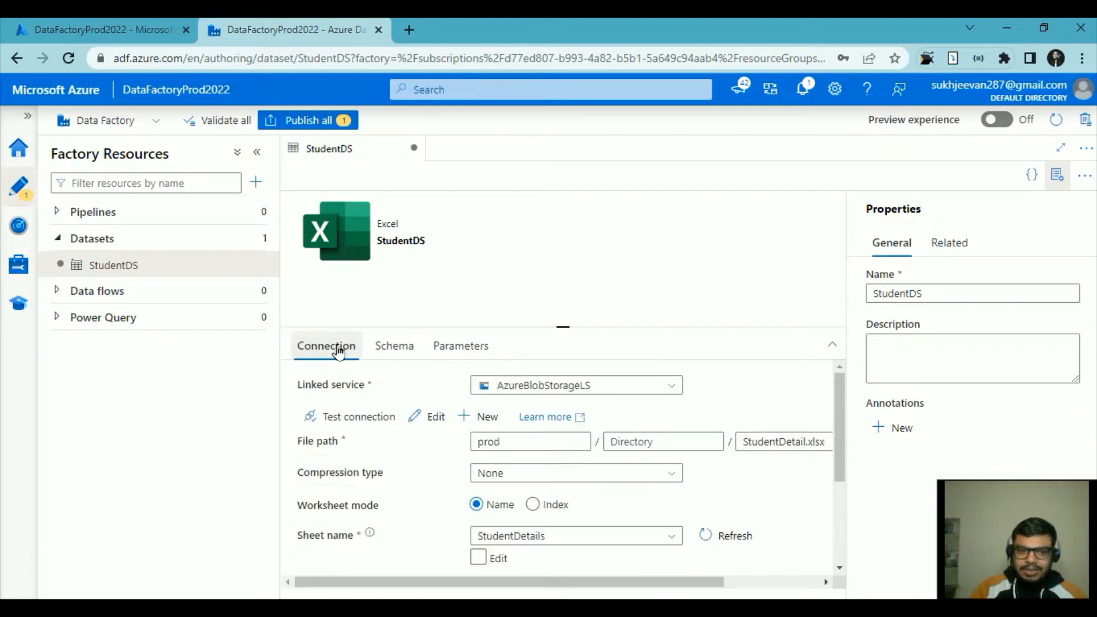
{"action": "scroll", "coordinate": [583, 509], "scroll_direction": "down", "scroll_amount": 3}
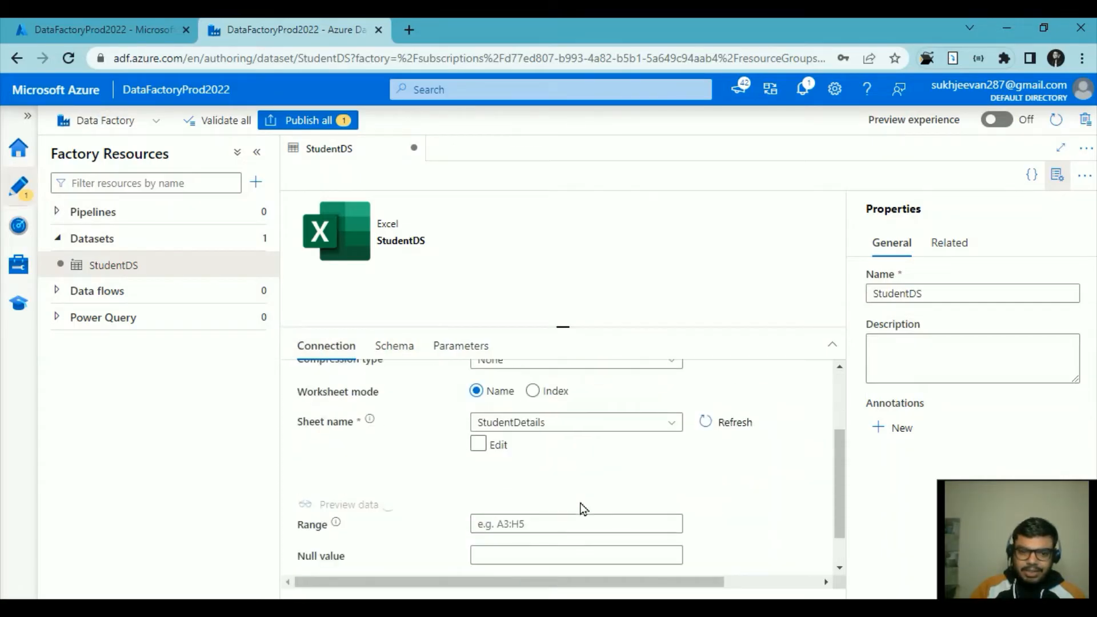
{"action": "scroll", "coordinate": [592, 514], "scroll_direction": "up", "scroll_amount": 3}
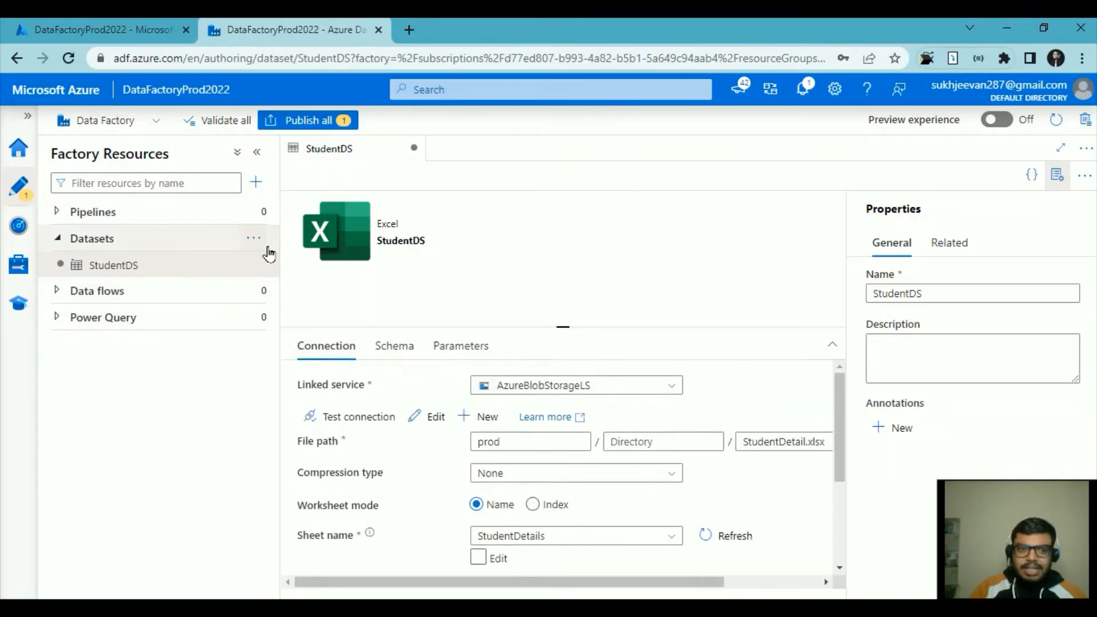
Publish the pending StudentDS dataset and dismiss the completion notification
{"action": "left_click", "coordinate": [313, 120]}
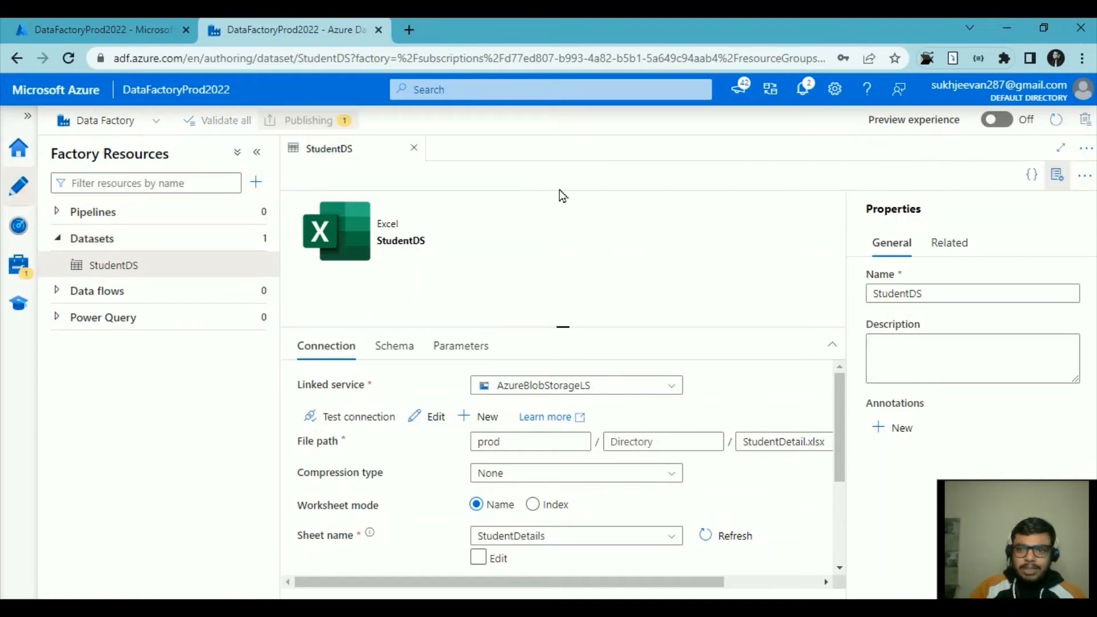
{"action": "left_click", "coordinate": [655, 578]}
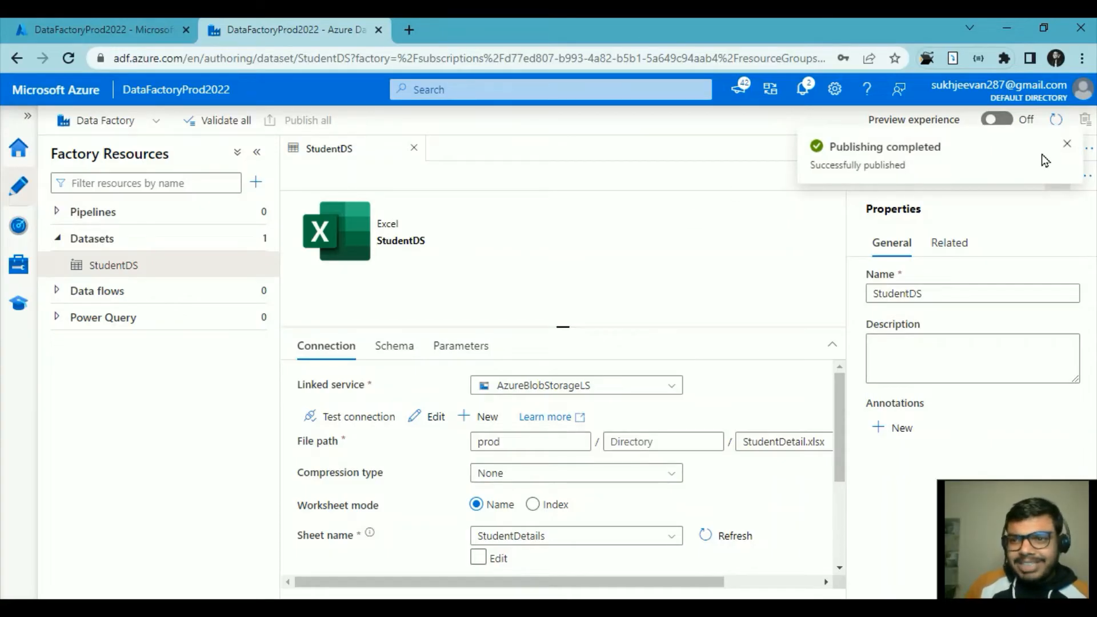
{"action": "left_click", "coordinate": [1073, 150]}
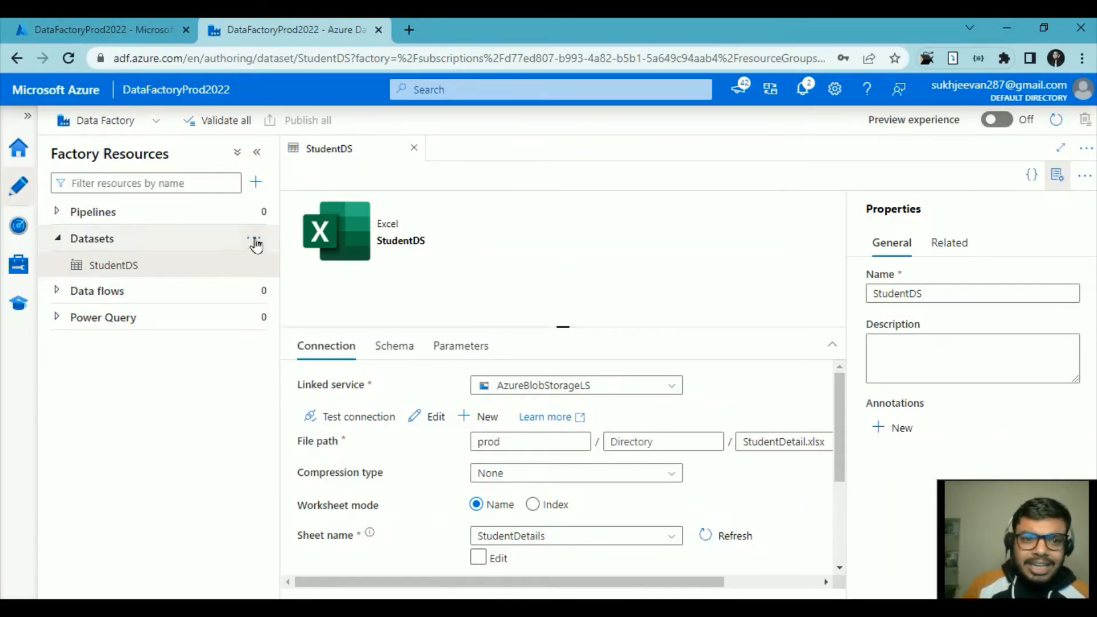
Start another new dataset on Azure Blob Storage with the Excel format
{"action": "left_click", "coordinate": [256, 242]}
{"action": "left_click", "coordinate": [283, 266]}
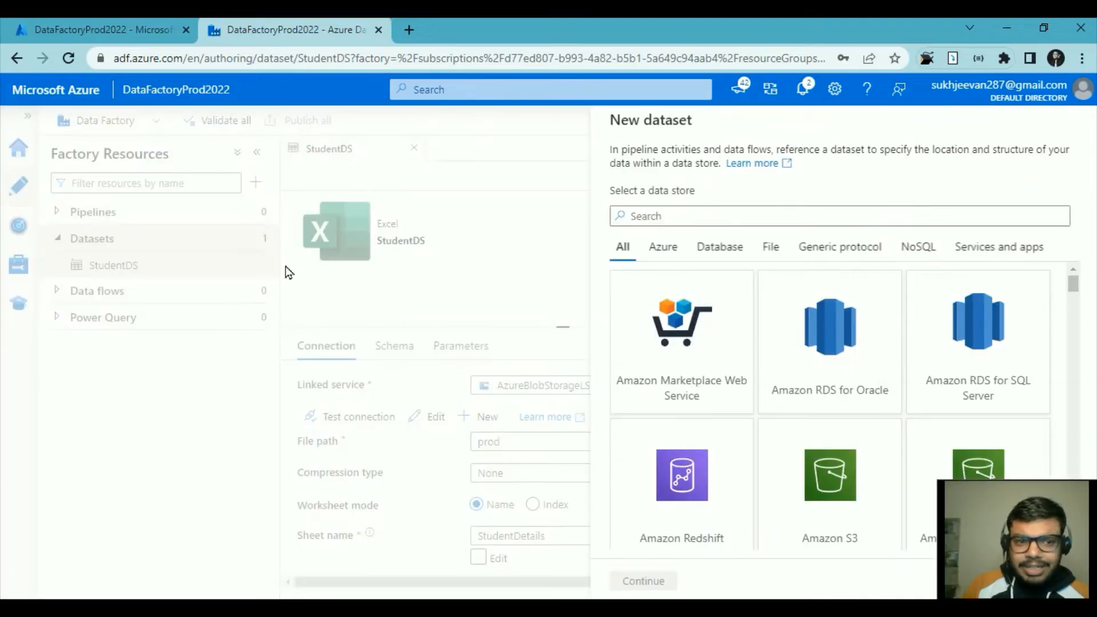
{"action": "left_click", "coordinate": [683, 250]}
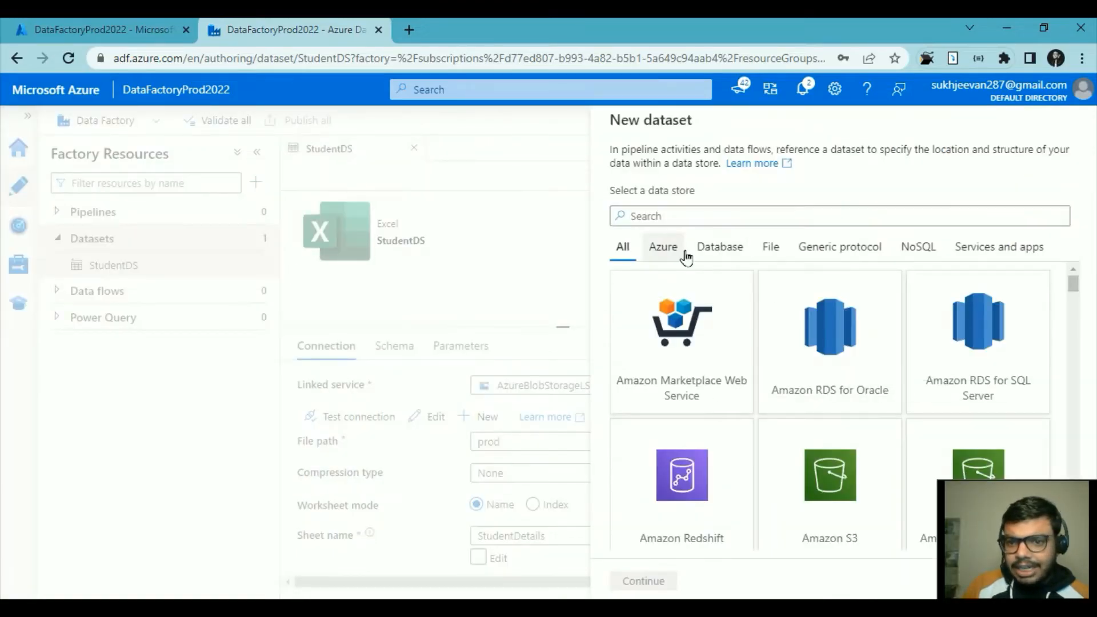
{"action": "left_click", "coordinate": [712, 330]}
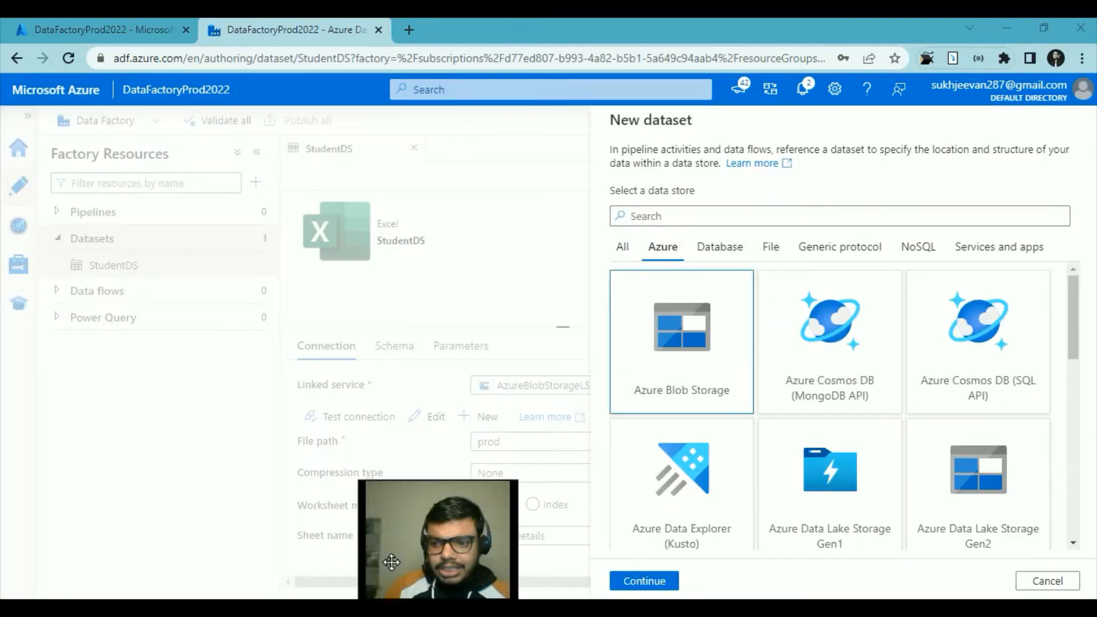
{"action": "left_click", "coordinate": [632, 582]}
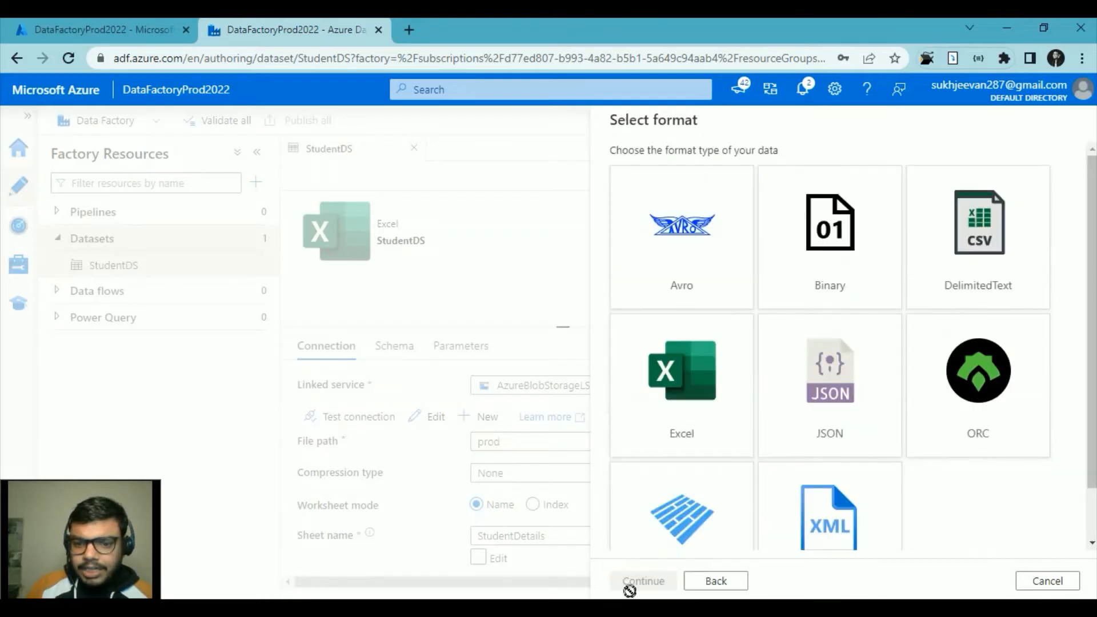
{"action": "left_click", "coordinate": [705, 431]}
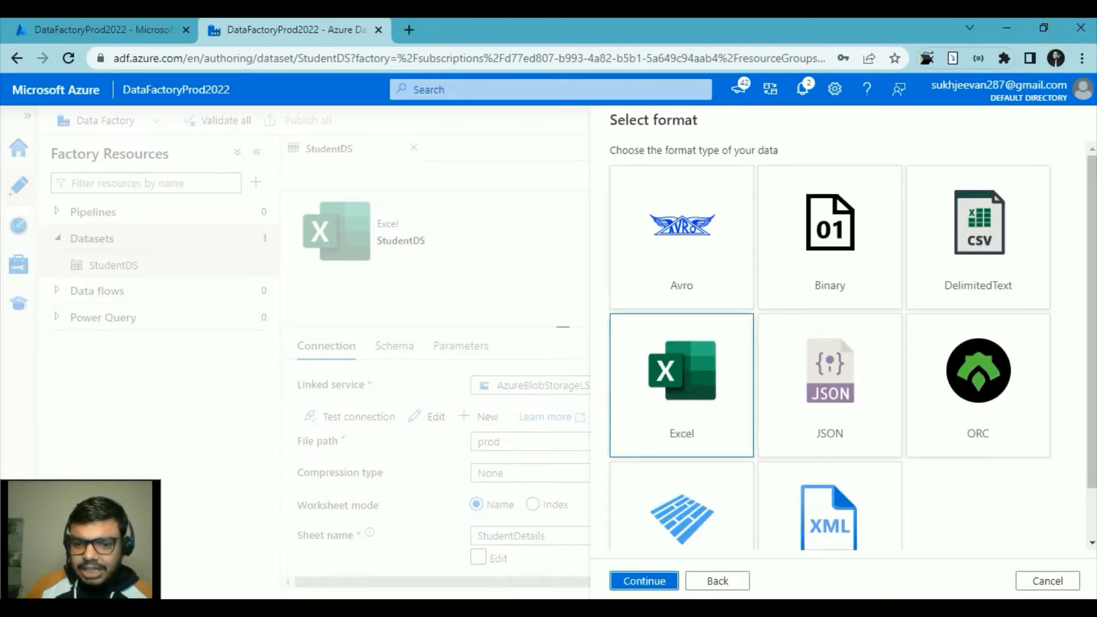
{"action": "left_click", "coordinate": [643, 580]}
Name the new dataset TeacherDS and select AzureBlobStorageLS as its linked service
{"action": "double_click", "coordinate": [744, 174]}
{"action": "type", "text": "TeacherDS"}
{"action": "left_click", "coordinate": [747, 220]}
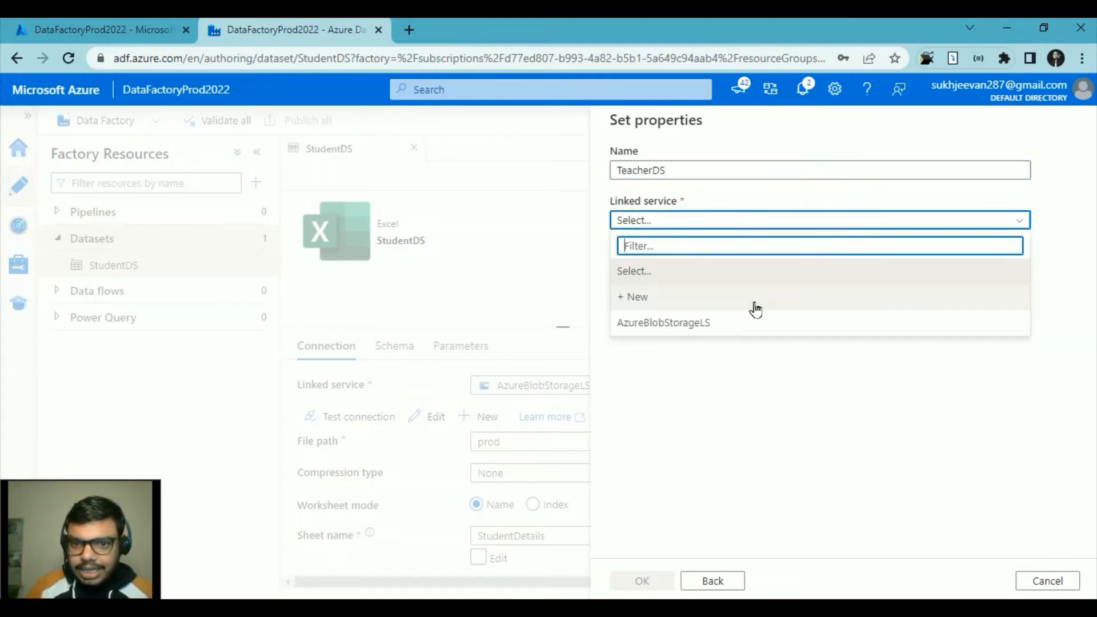
{"action": "left_click", "coordinate": [754, 321]}
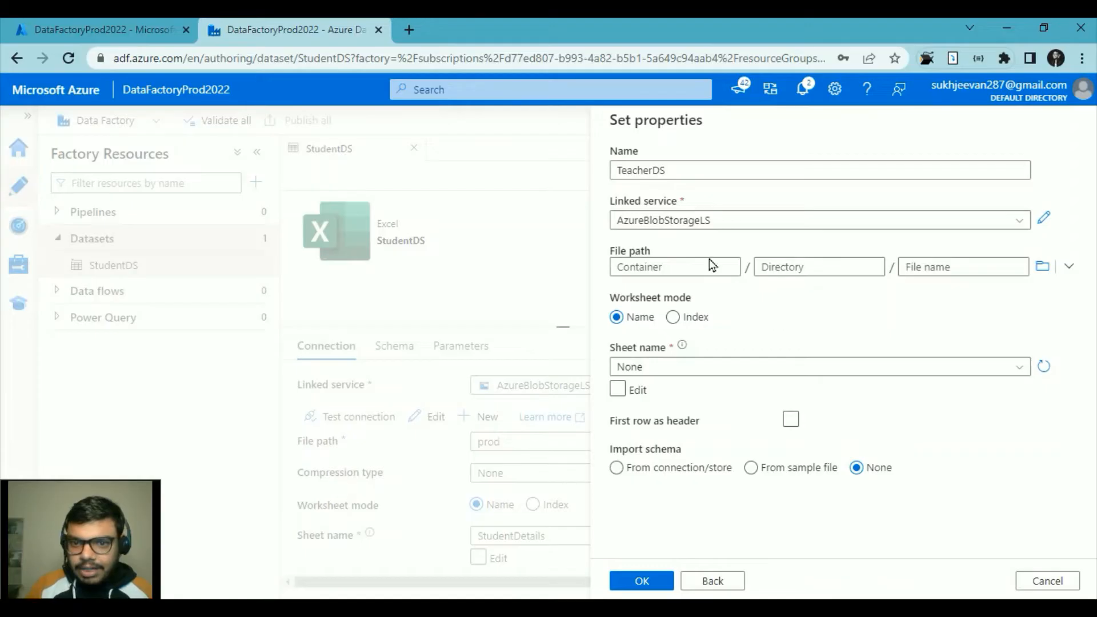
Set the TeacherDS file path to TeacherDetail.xlsx in the prod container
{"action": "left_click", "coordinate": [1042, 267]}
{"action": "left_click", "coordinate": [648, 206]}
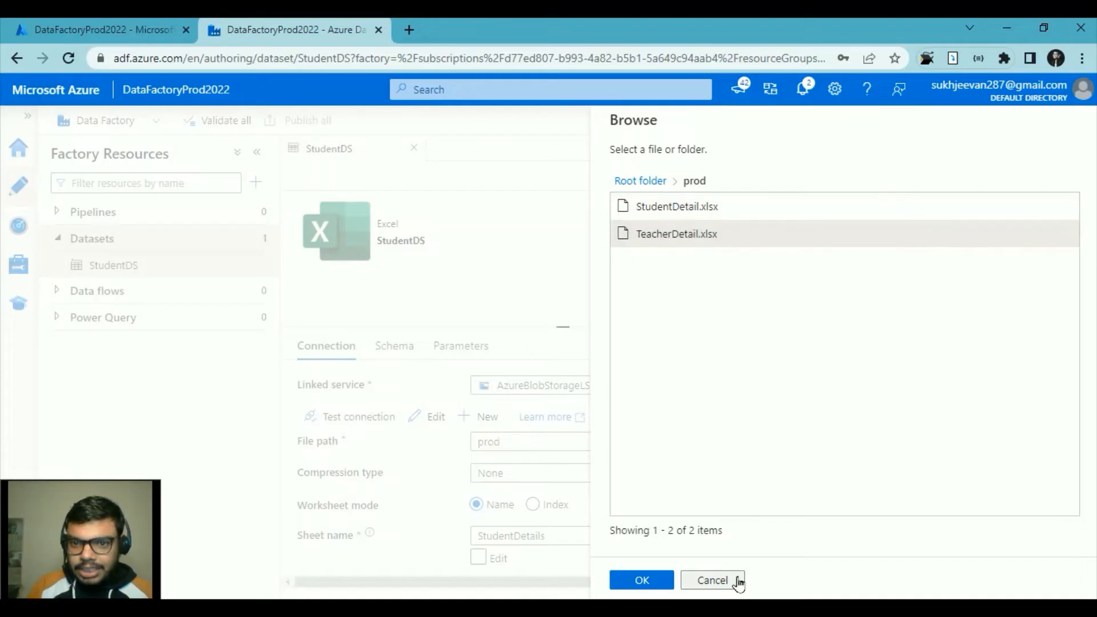
{"action": "left_click", "coordinate": [641, 580]}
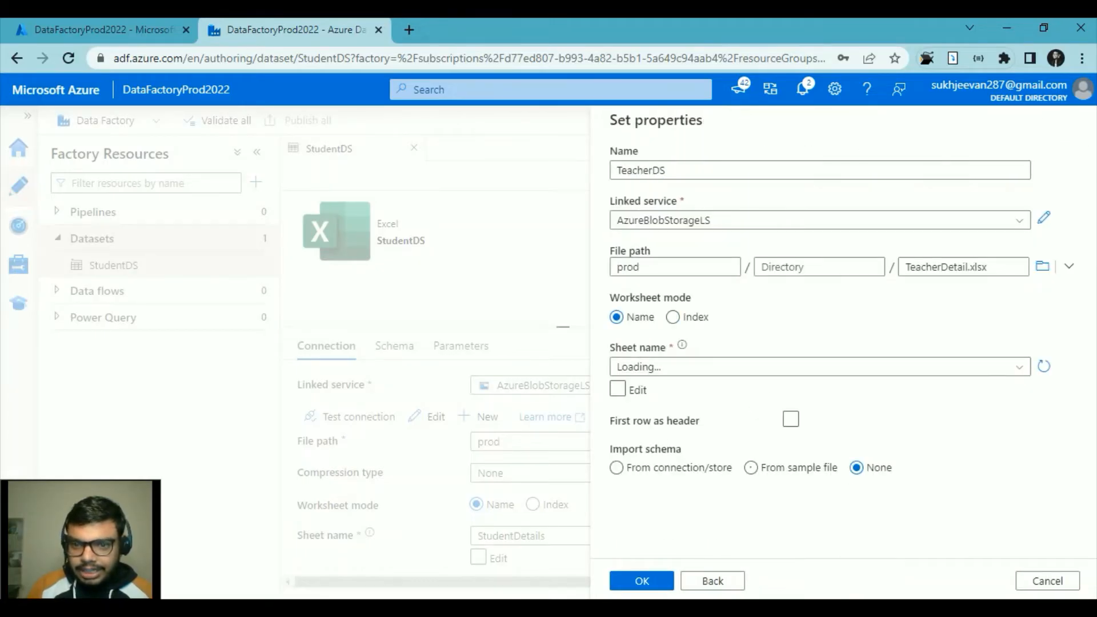
Use the TeacherDetail sheet with first row as header and schema imported from connection/store, and create the TeacherDS dataset
{"action": "left_click", "coordinate": [727, 366]}
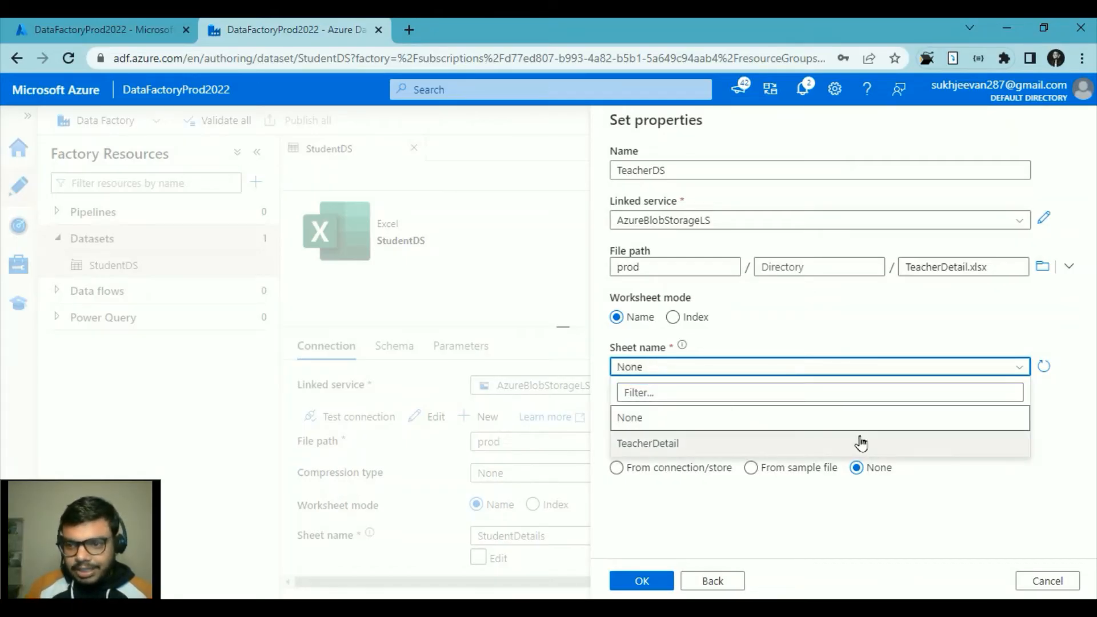
{"action": "left_click", "coordinate": [891, 454]}
{"action": "left_click", "coordinate": [718, 468]}
{"action": "left_click", "coordinate": [791, 421]}
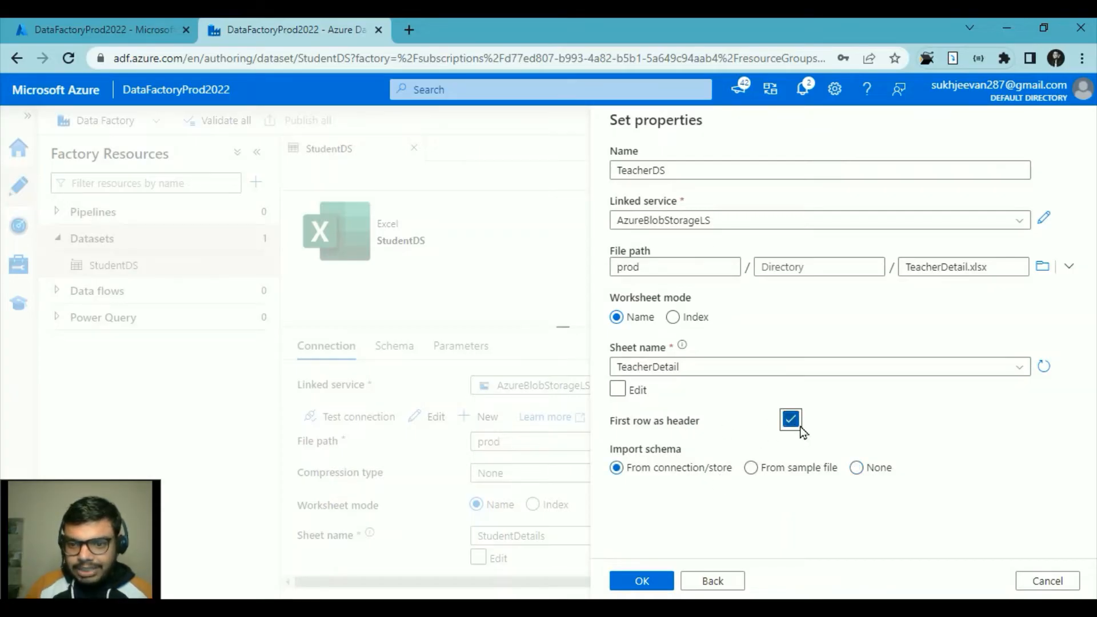
{"action": "left_click", "coordinate": [643, 581]}
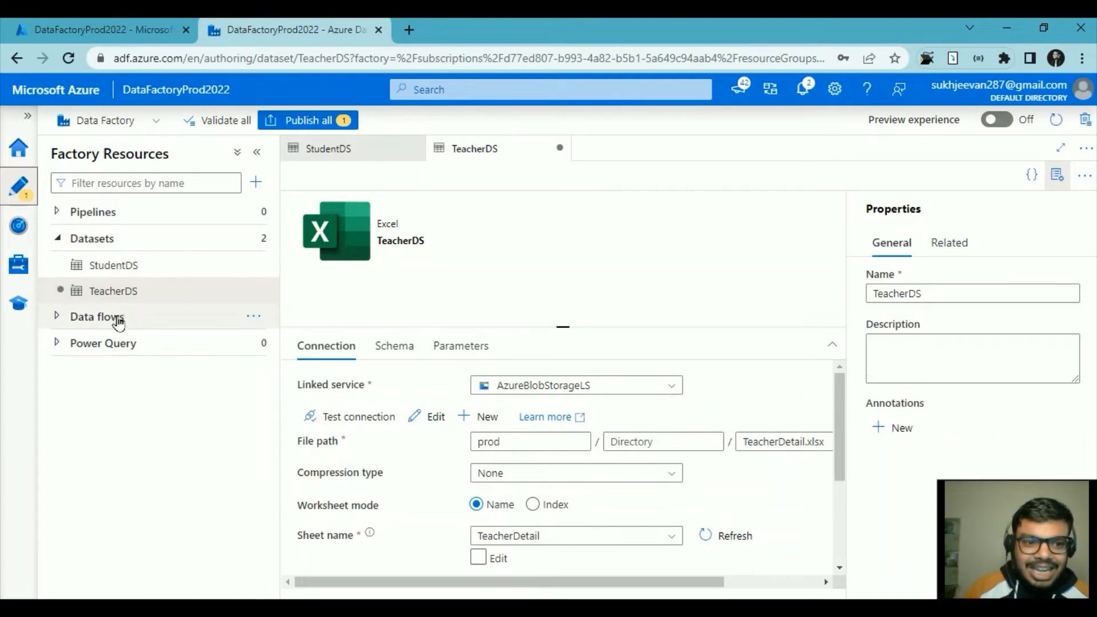
Create a new data flow and add a first source to its canvas
{"action": "left_click", "coordinate": [258, 316]}
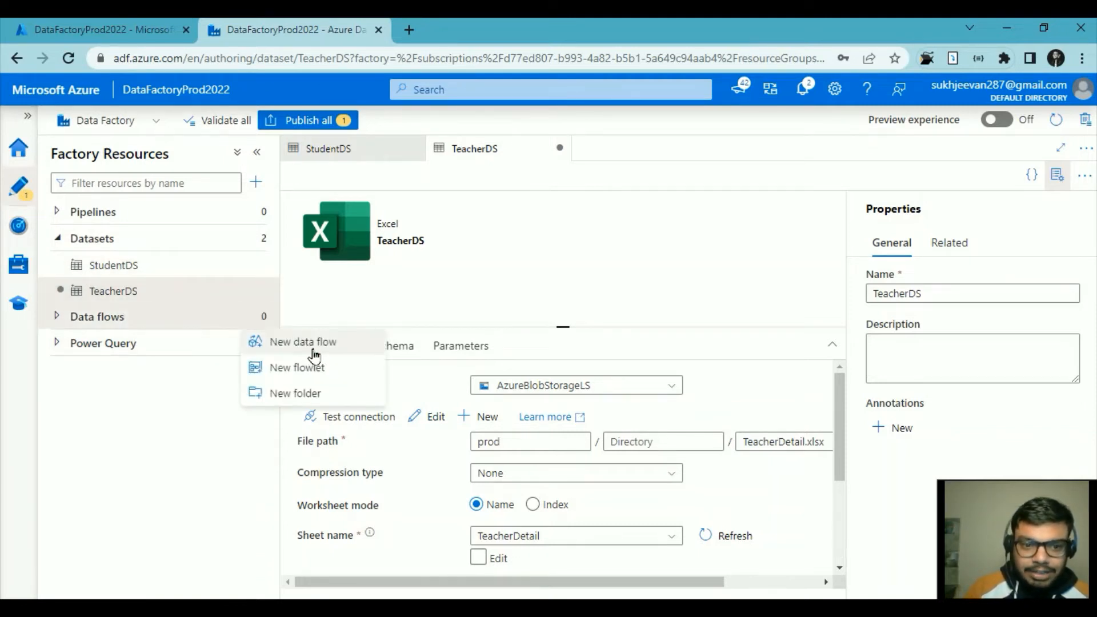
{"action": "left_click", "coordinate": [313, 349]}
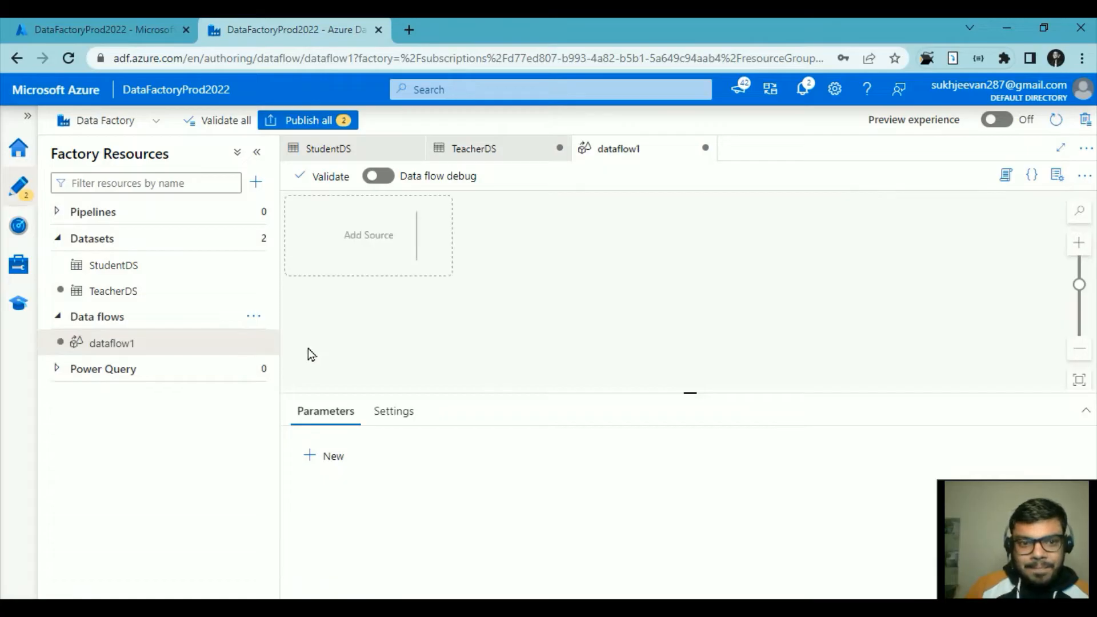
{"action": "left_click", "coordinate": [435, 247]}
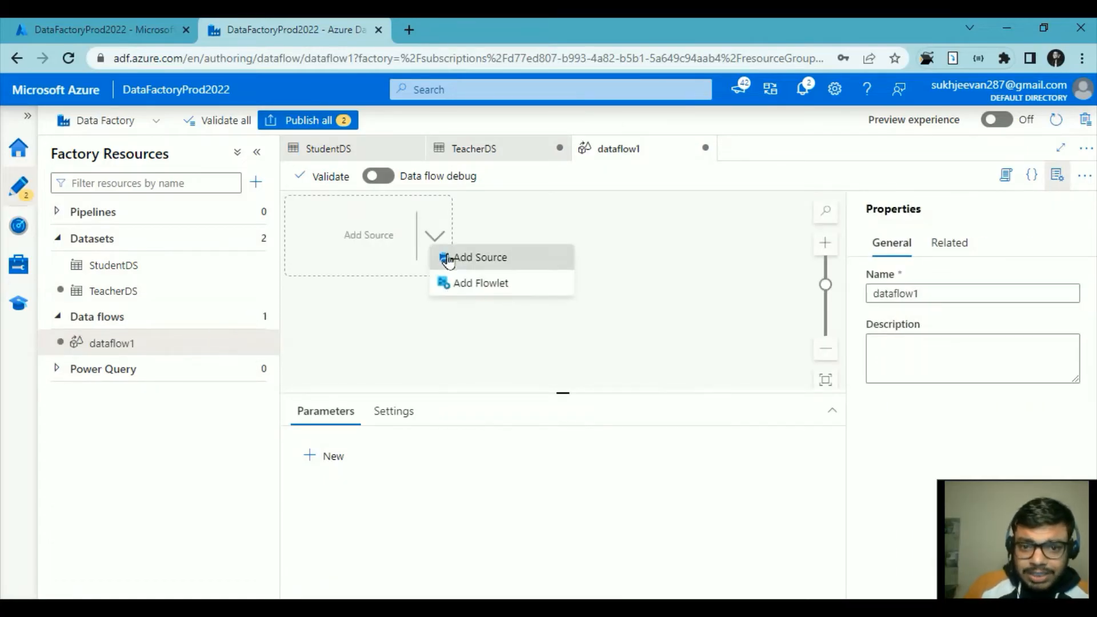
{"action": "left_click", "coordinate": [449, 259]}
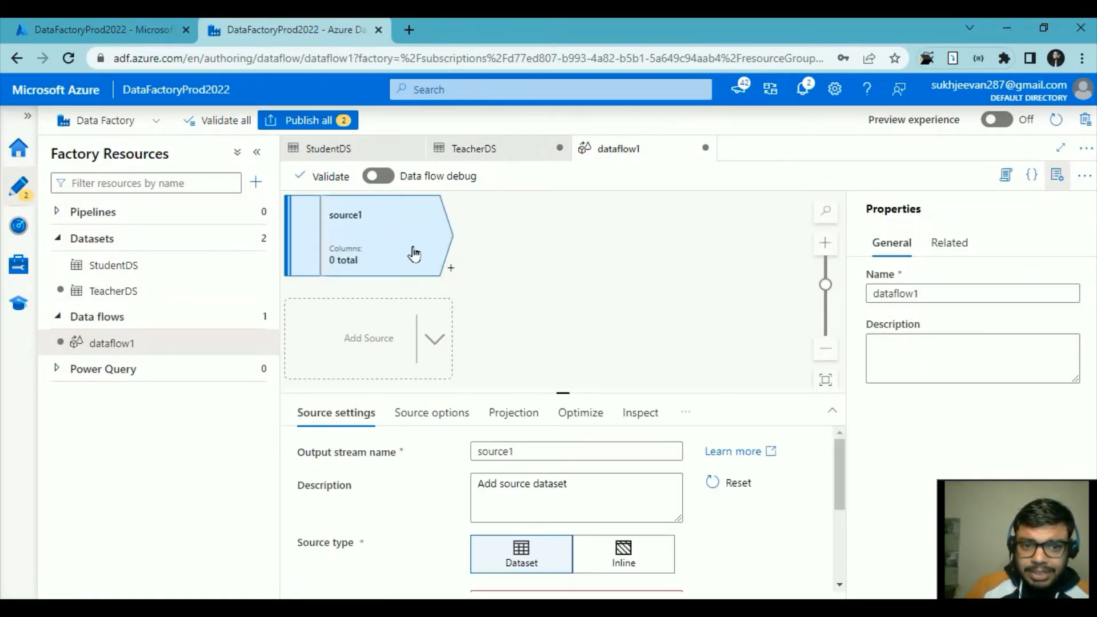
{"action": "left_click", "coordinate": [421, 416]}
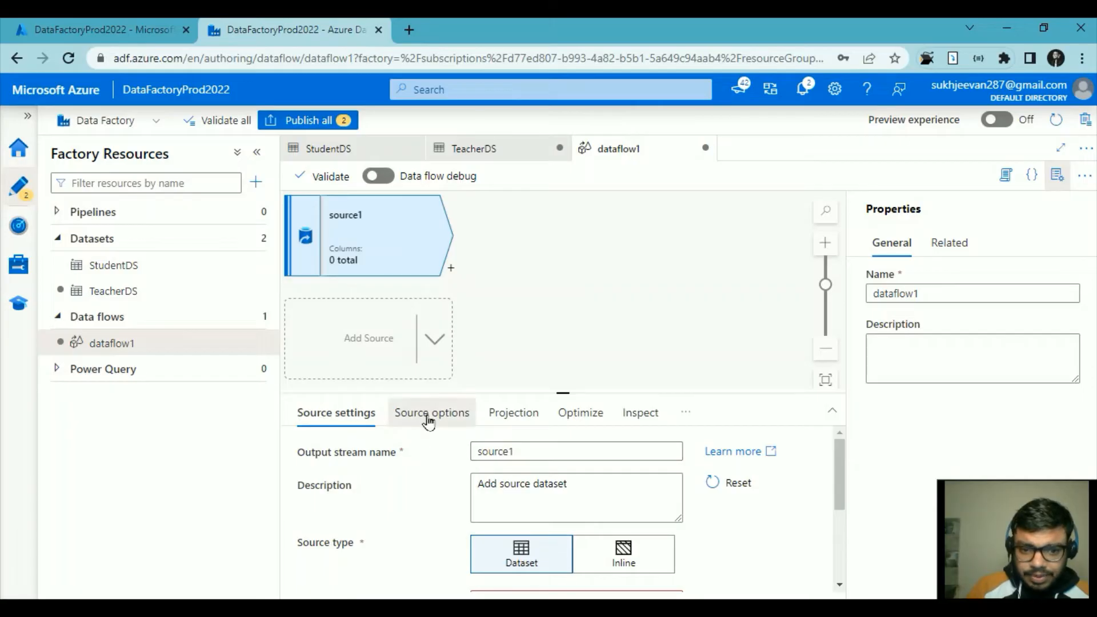
{"action": "left_click", "coordinate": [359, 415]}
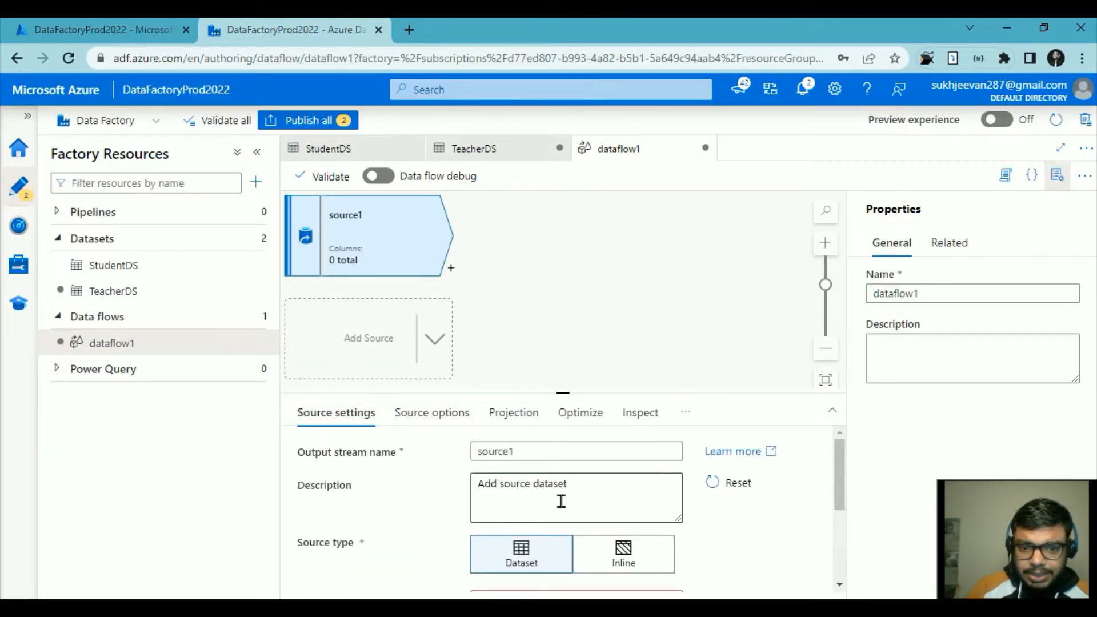
Name the source's output stream StudentSource and assign the StudentDS dataset to it
{"action": "double_click", "coordinate": [543, 459]}
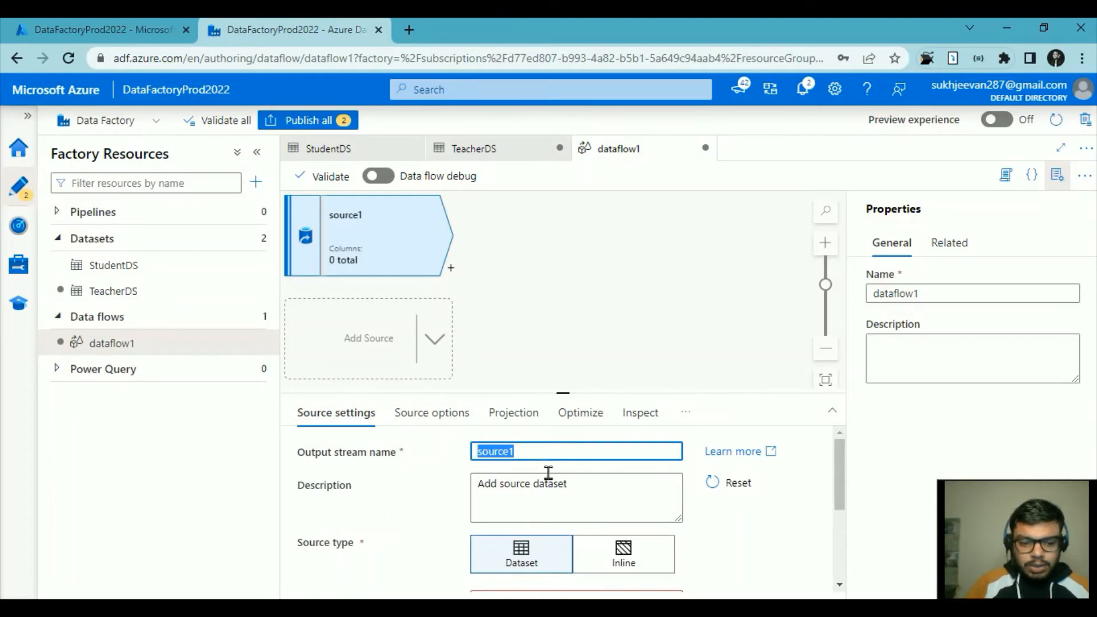
{"action": "type", "text": "StudentSour"}
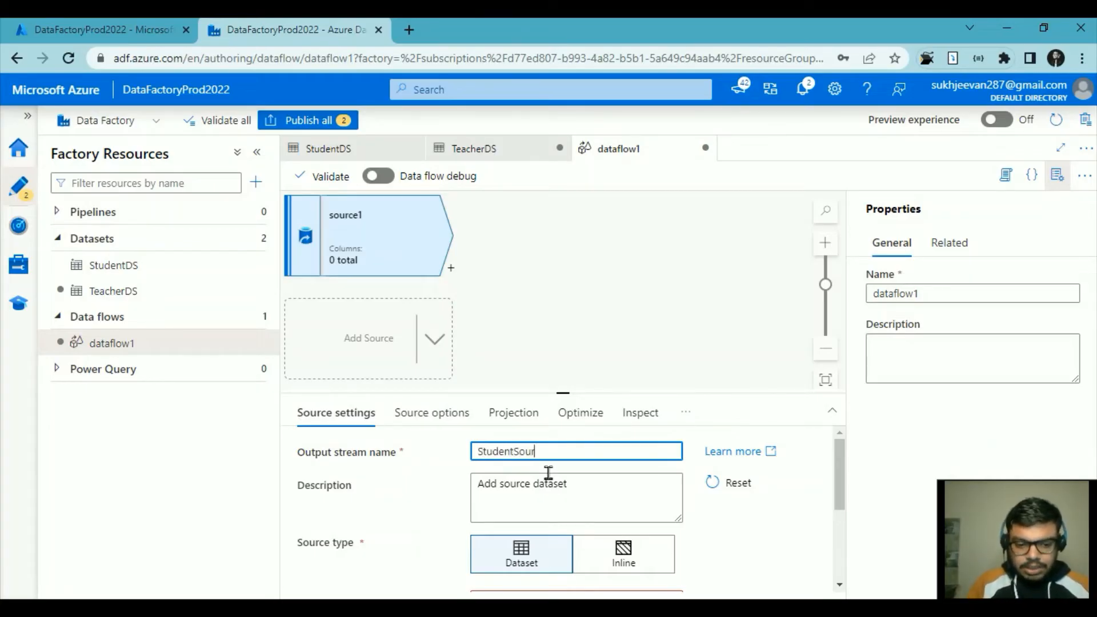
{"action": "scroll", "coordinate": [600, 532], "scroll_direction": "down", "scroll_amount": 2}
{"action": "left_click", "coordinate": [627, 508]}
{"action": "left_click", "coordinate": [503, 554]}
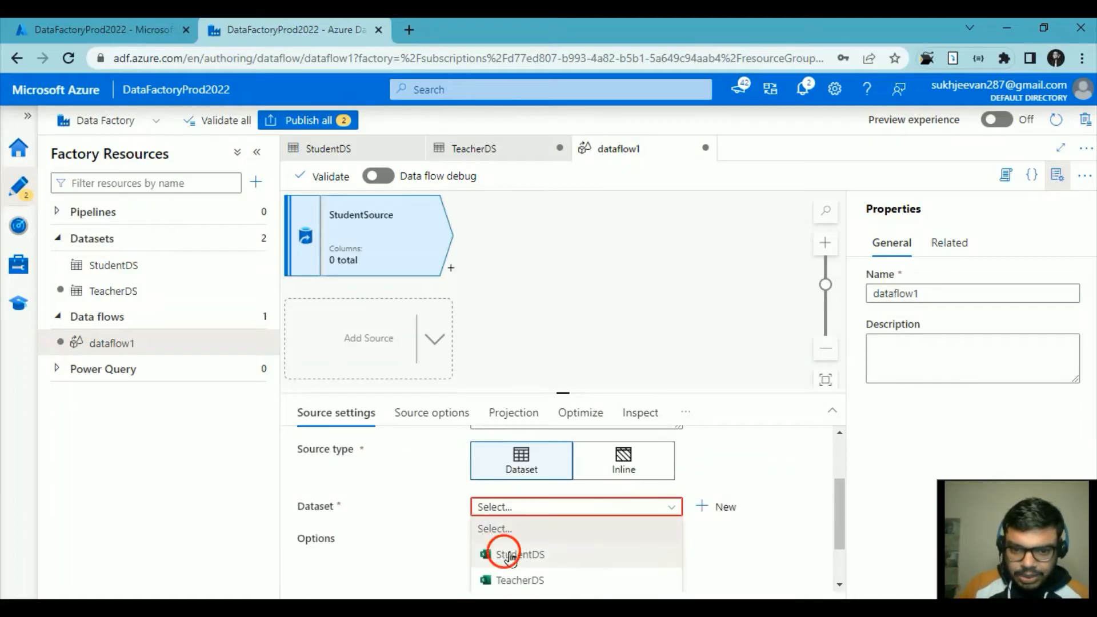
{"action": "scroll", "coordinate": [505, 557], "scroll_direction": "down", "scroll_amount": 1}
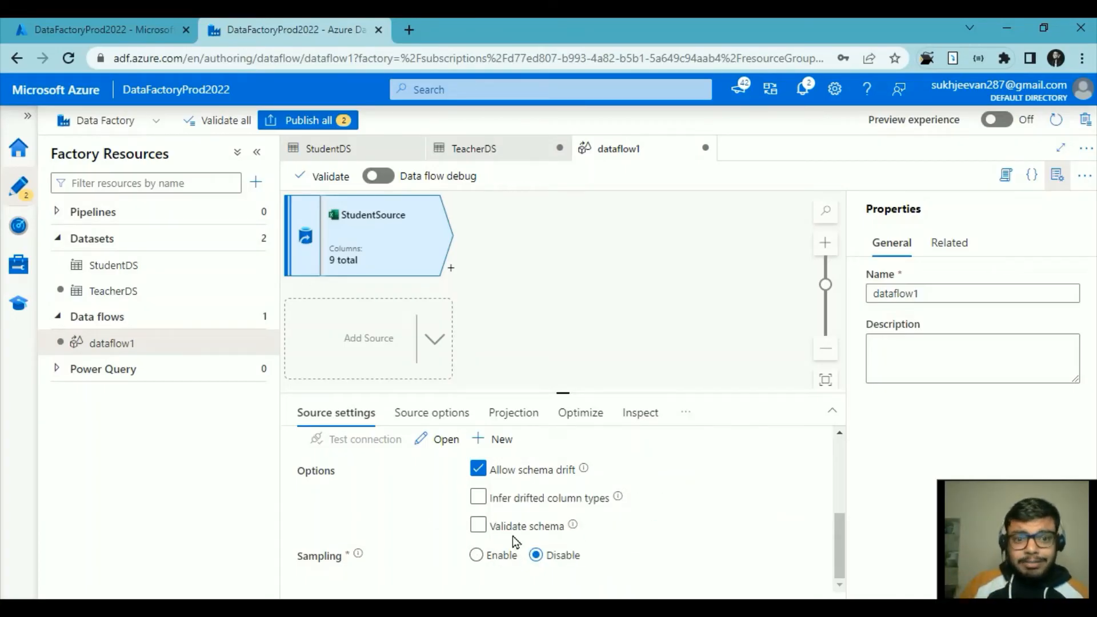
Turn on data flow debug with a time to live of 1 hour
{"action": "scroll", "coordinate": [774, 510], "scroll_direction": "up", "scroll_amount": 5}
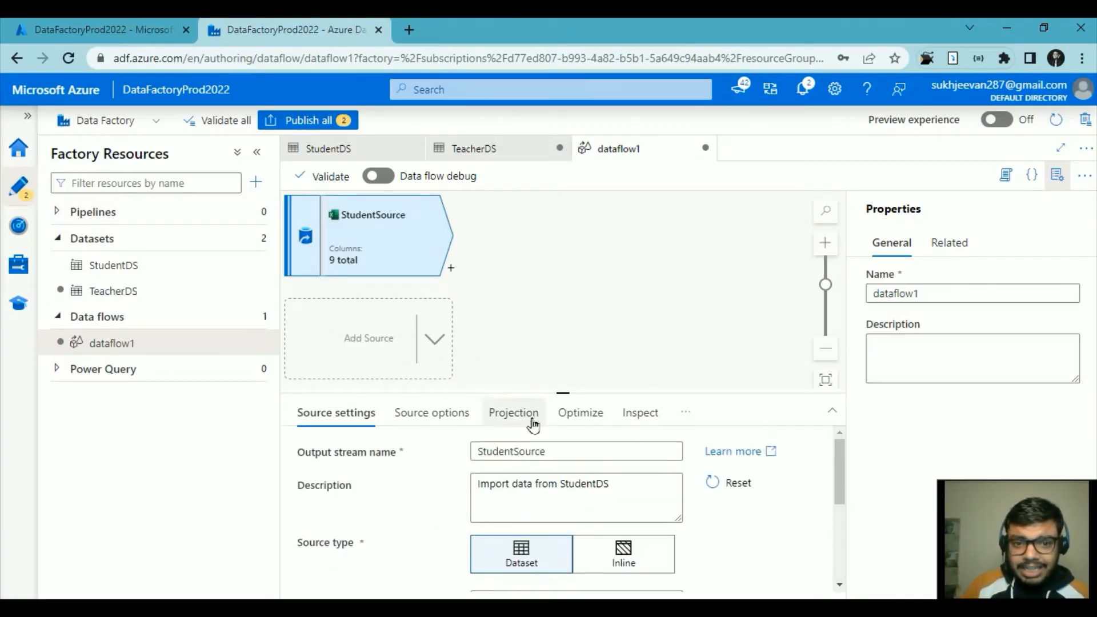
{"action": "left_click", "coordinate": [378, 176]}
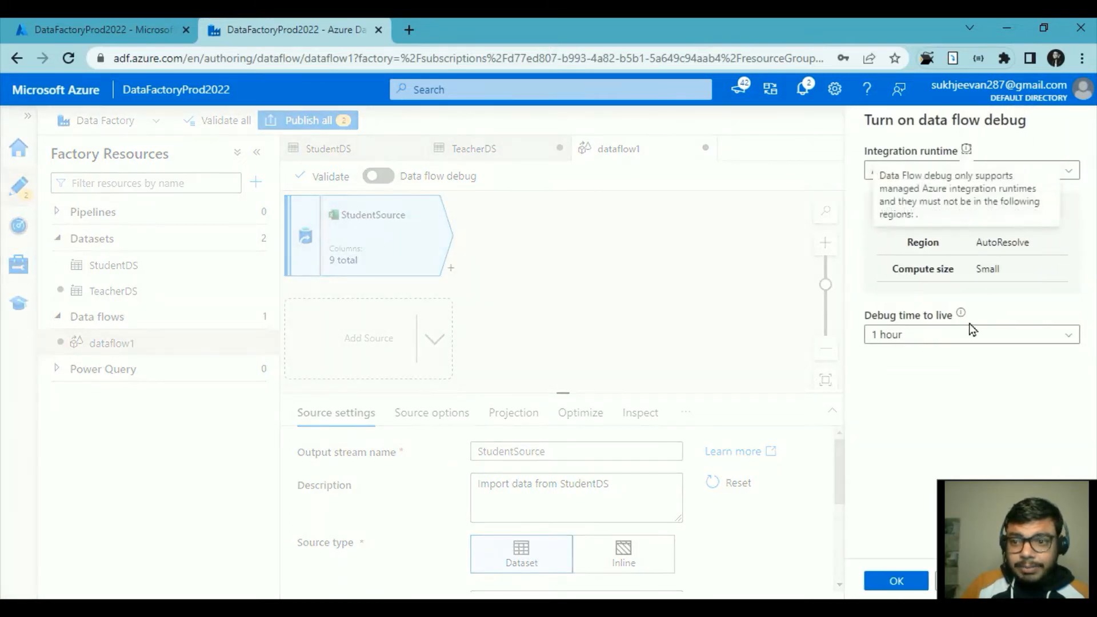
{"action": "left_click", "coordinate": [907, 583]}
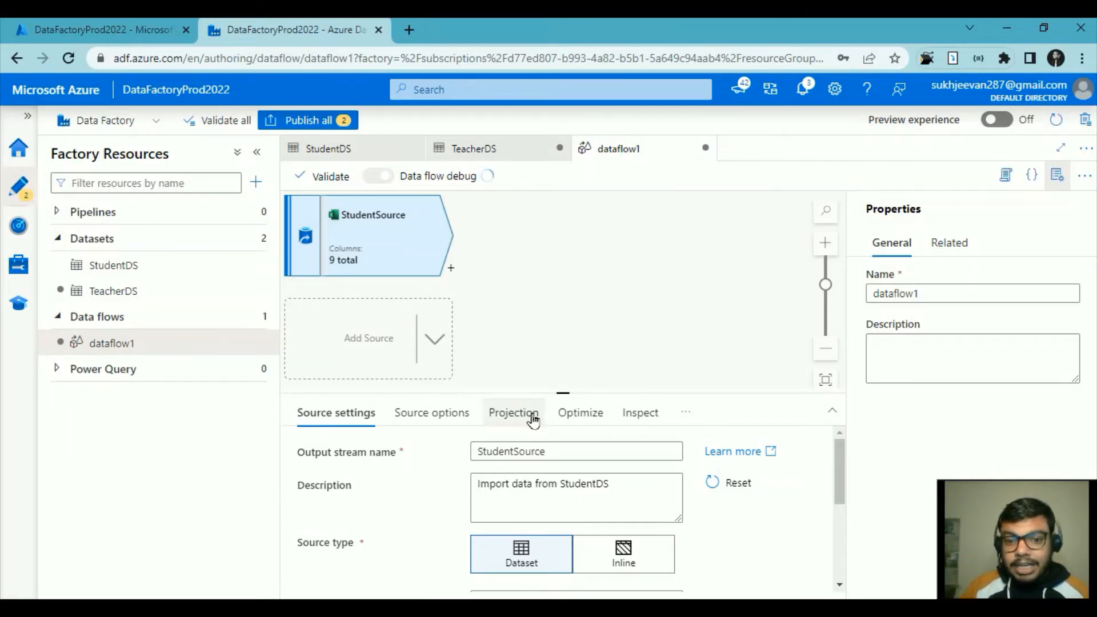
Inspect the column names and data types of StudentSource
{"action": "left_click", "coordinate": [641, 416]}
{"action": "scroll", "coordinate": [552, 557], "scroll_direction": "down", "scroll_amount": 3}
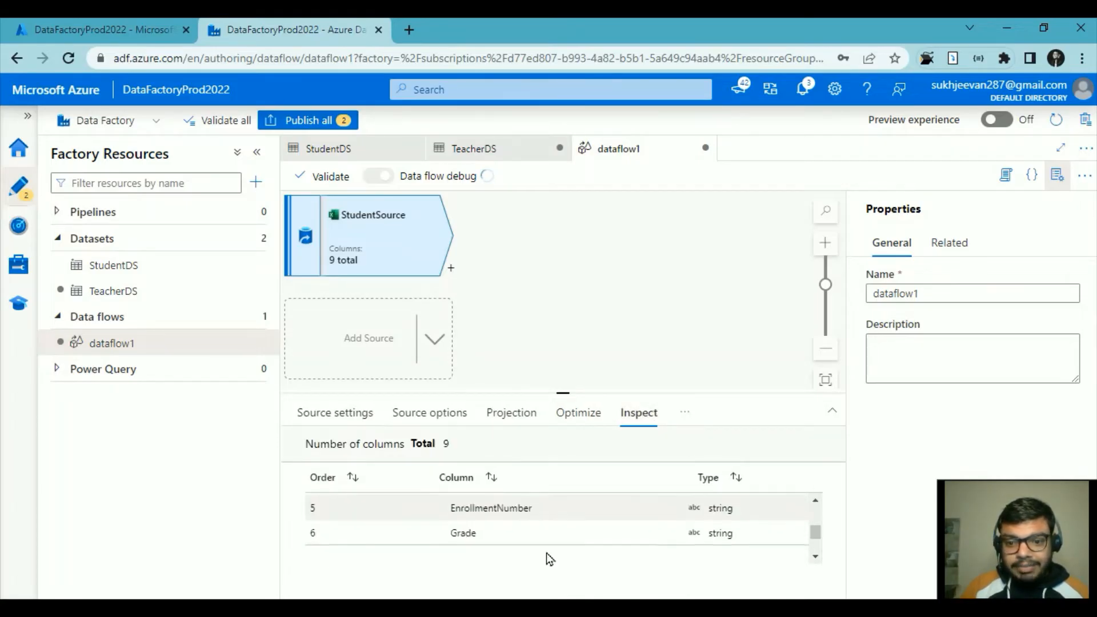
{"action": "scroll", "coordinate": [653, 572], "scroll_direction": "up", "scroll_amount": 3}
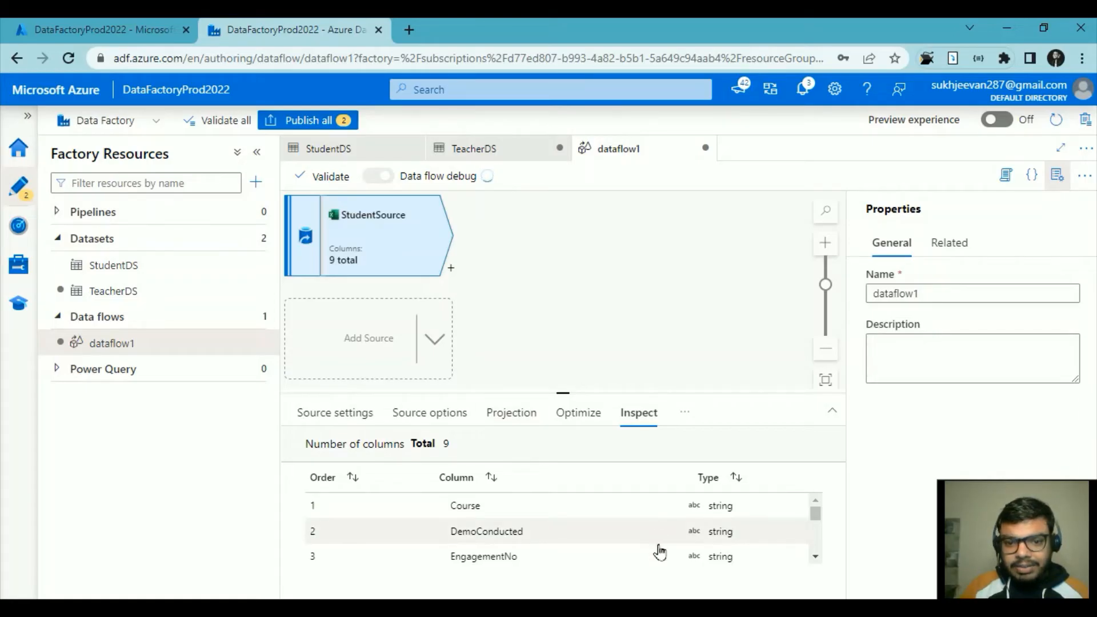
{"action": "scroll", "coordinate": [656, 551], "scroll_direction": "down", "scroll_amount": 3}
{"action": "scroll", "coordinate": [656, 551], "scroll_direction": "up", "scroll_amount": 3}
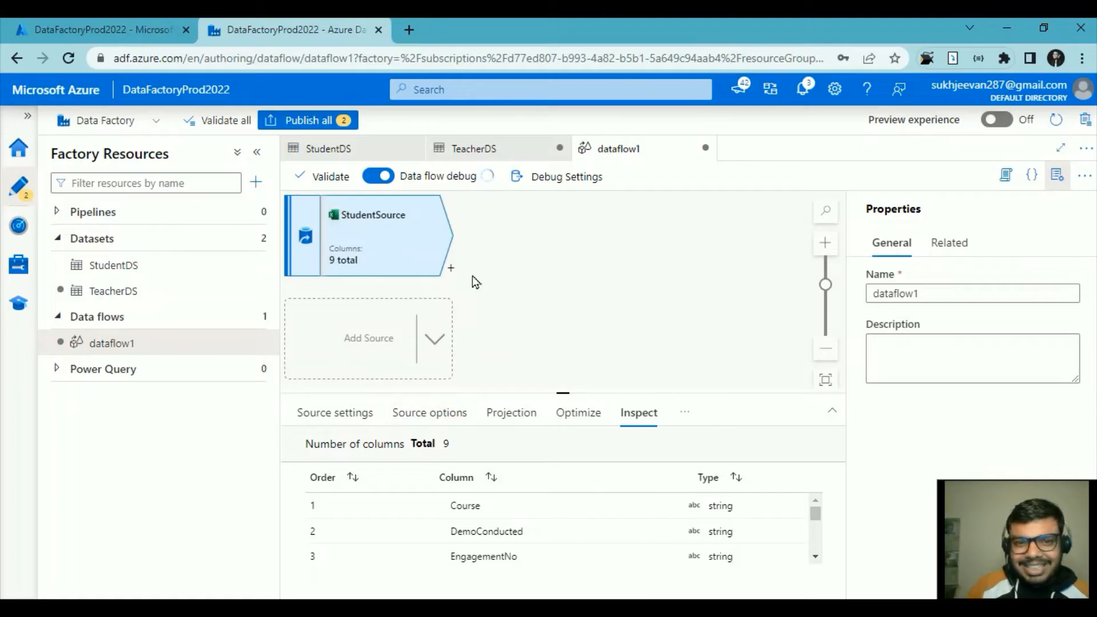
Refresh the data preview of StudentSource and adjust the height of the preview area
{"action": "left_click", "coordinate": [370, 419]}
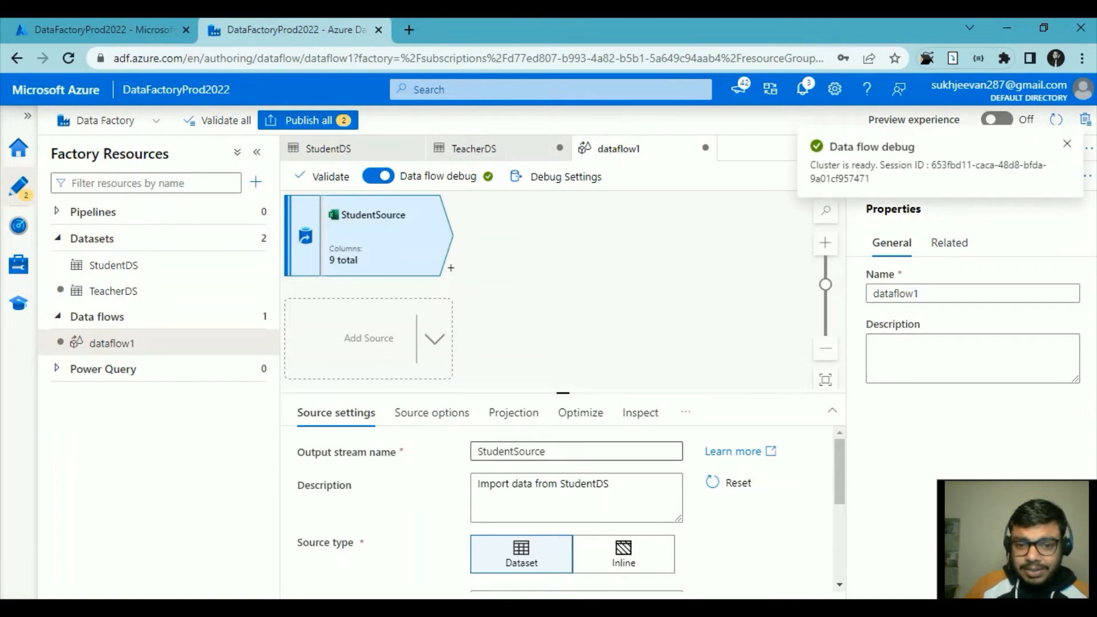
{"action": "left_click", "coordinate": [683, 411]}
{"action": "left_click", "coordinate": [628, 437]}
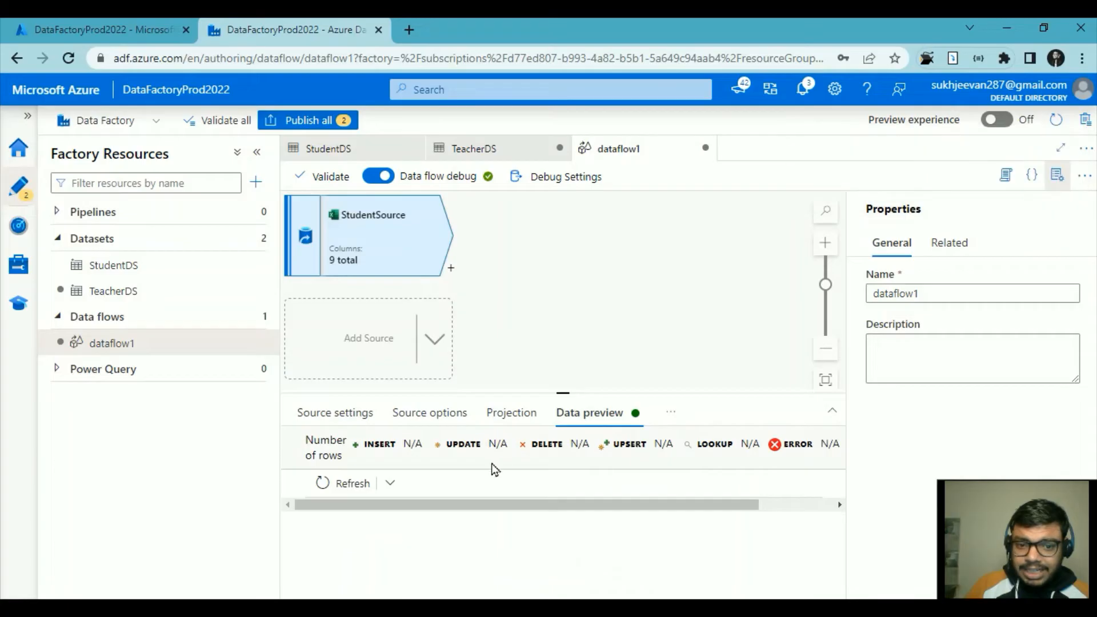
{"action": "left_click", "coordinate": [352, 483]}
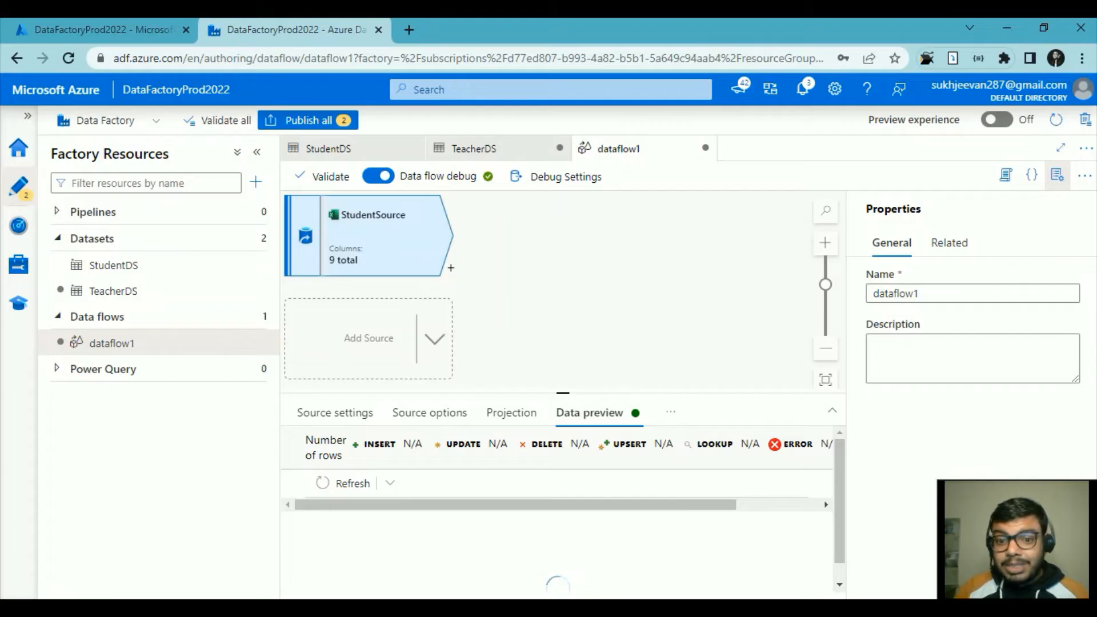
{"action": "left_click_drag", "start_coordinate": [572, 400], "coordinate": [573, 356]}
{"action": "left_click", "coordinate": [648, 576]}
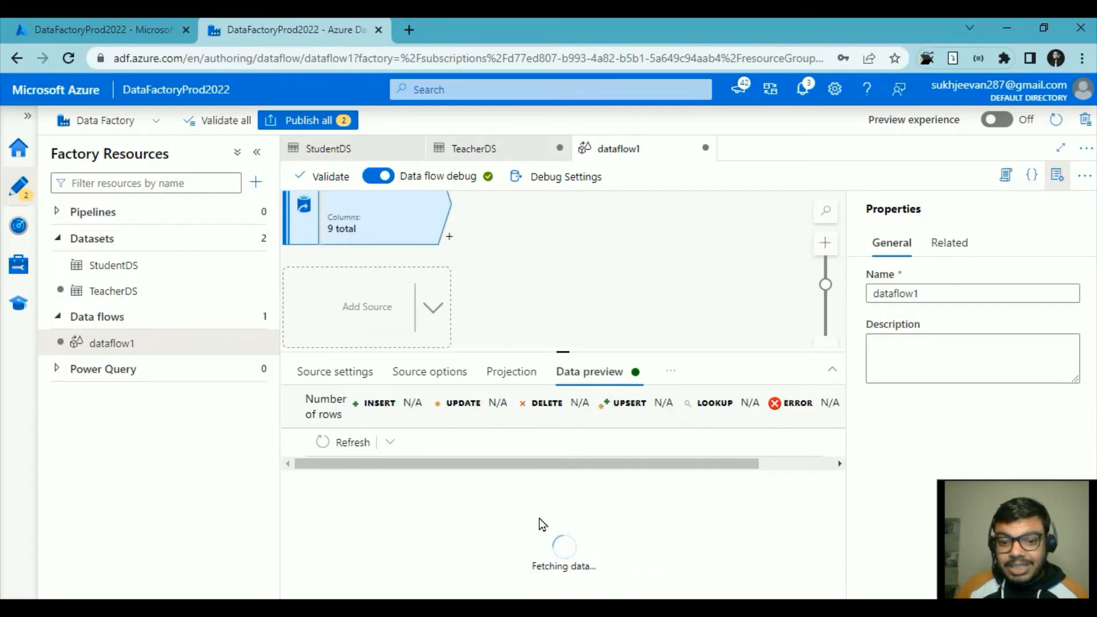
{"action": "left_click_drag", "start_coordinate": [564, 354], "coordinate": [583, 460]}
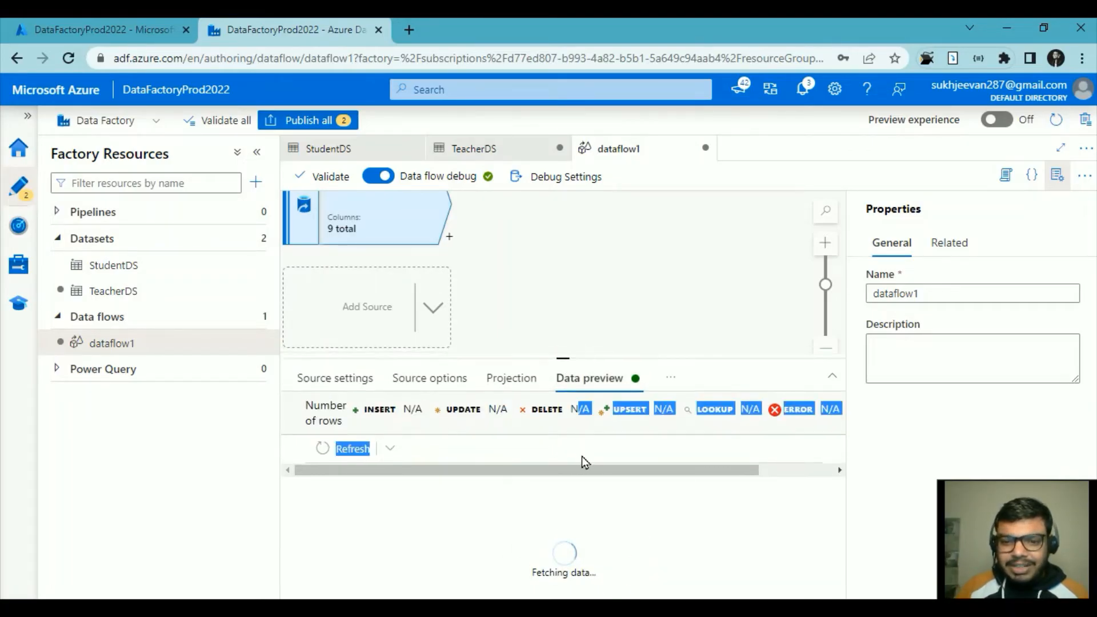
{"action": "left_click", "coordinate": [590, 301]}
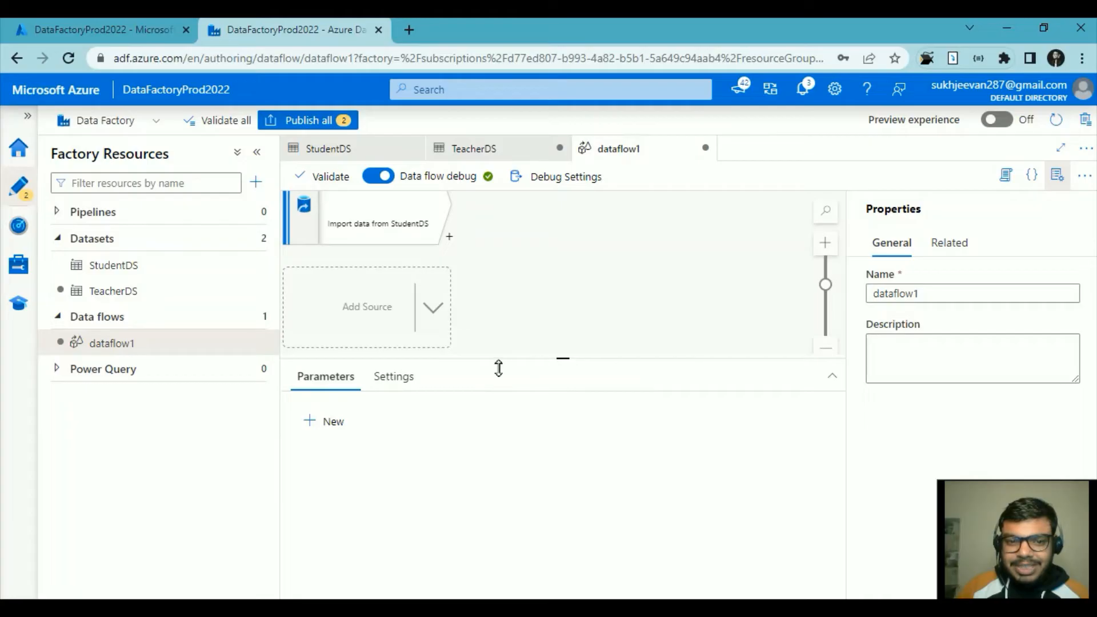
{"action": "left_click", "coordinate": [416, 221]}
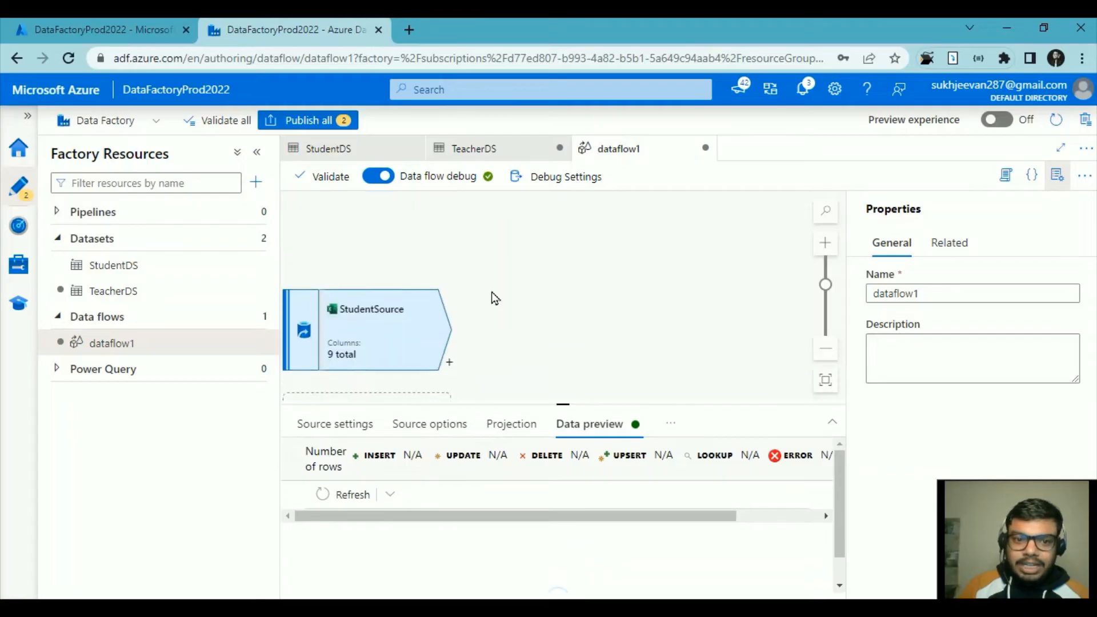
Add a second source to the data flow, named TeacherSource, that uses the TeacherDS dataset
{"action": "left_click", "coordinate": [428, 344]}
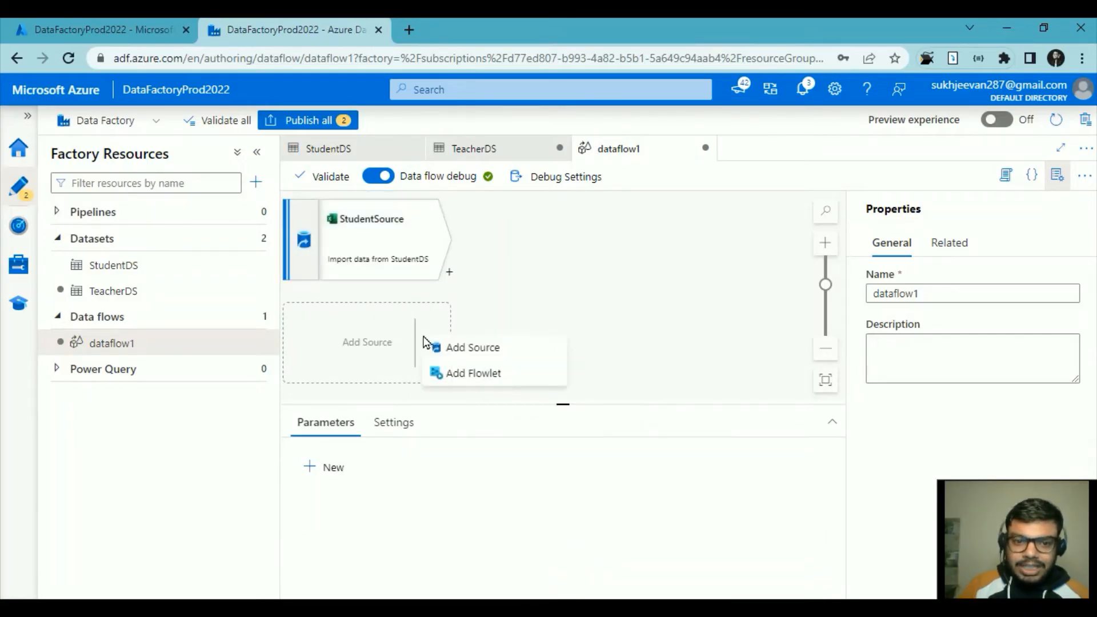
{"action": "left_click", "coordinate": [467, 350]}
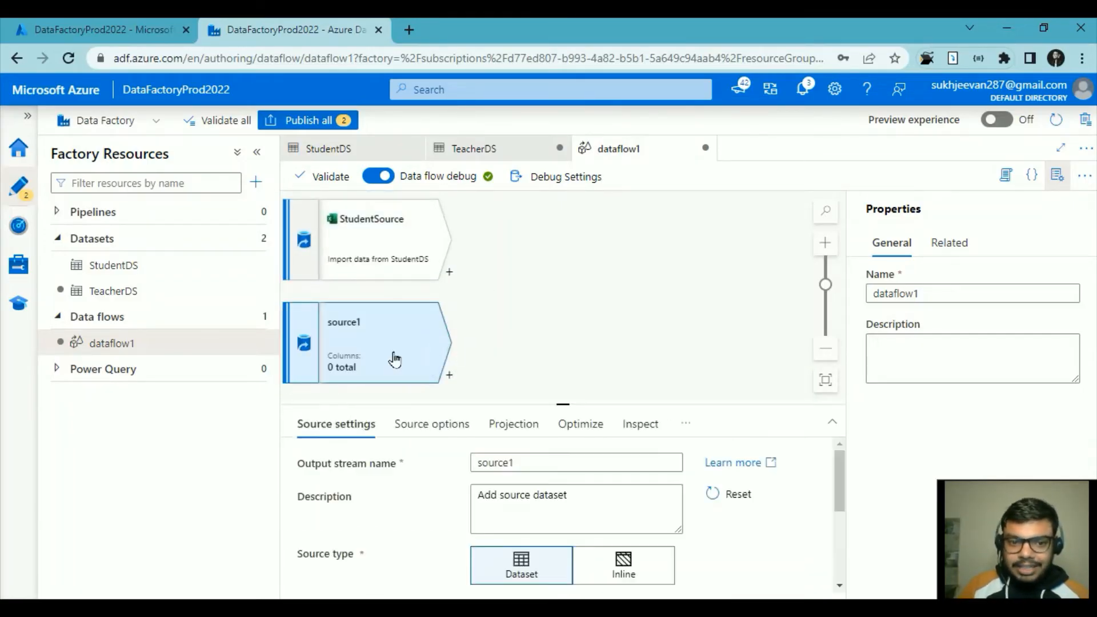
{"action": "double_click", "coordinate": [545, 470]}
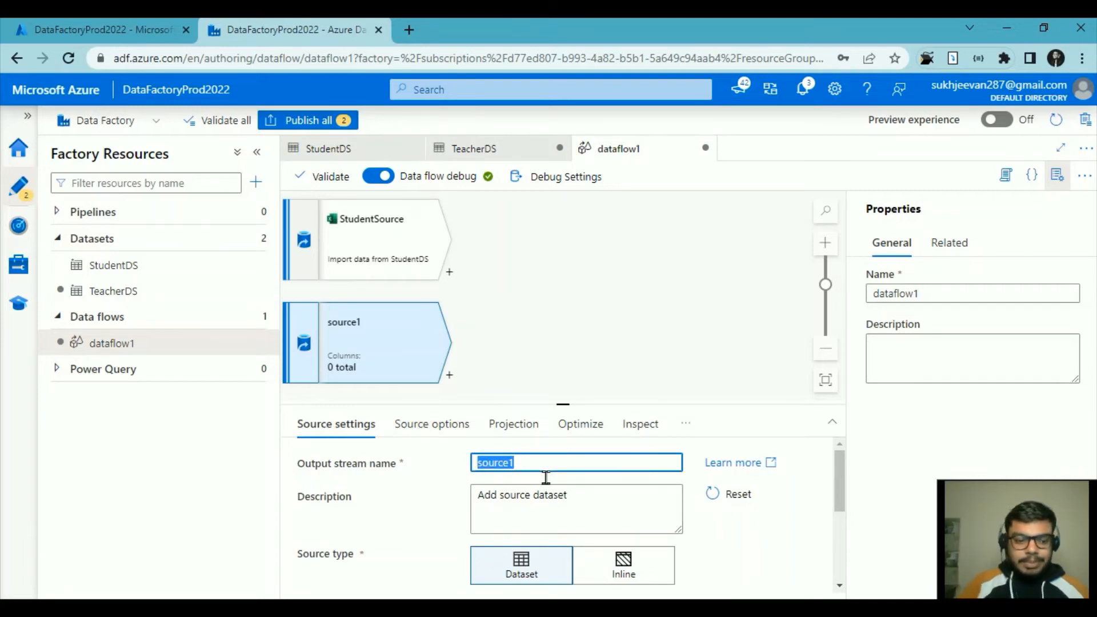
{"action": "type", "text": "TeacherS"}
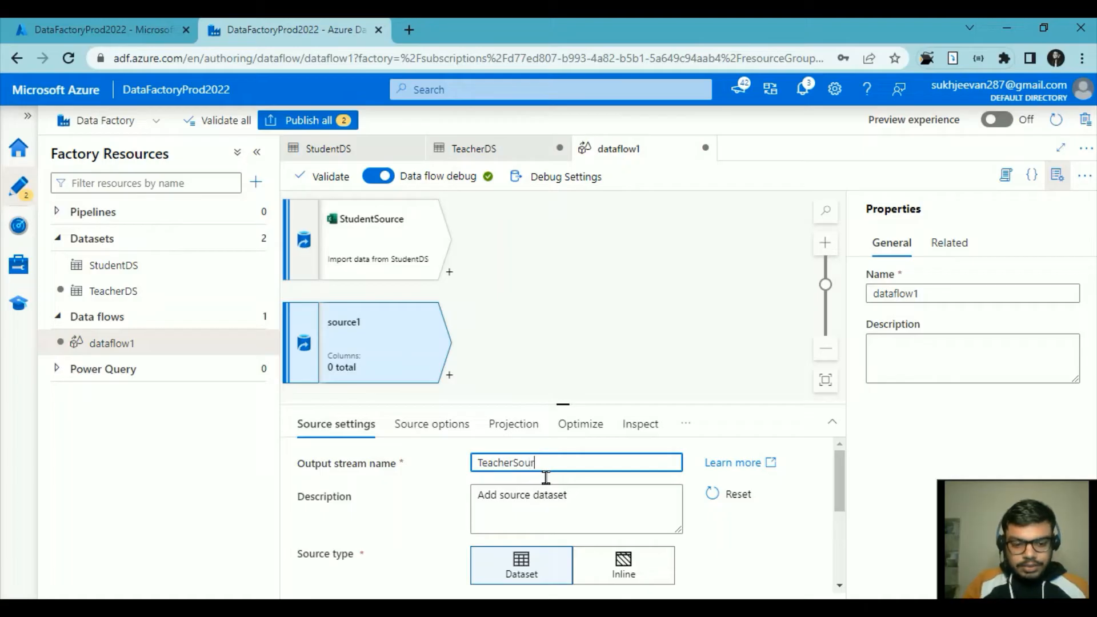
{"action": "scroll", "coordinate": [546, 478], "scroll_direction": "down", "scroll_amount": 2}
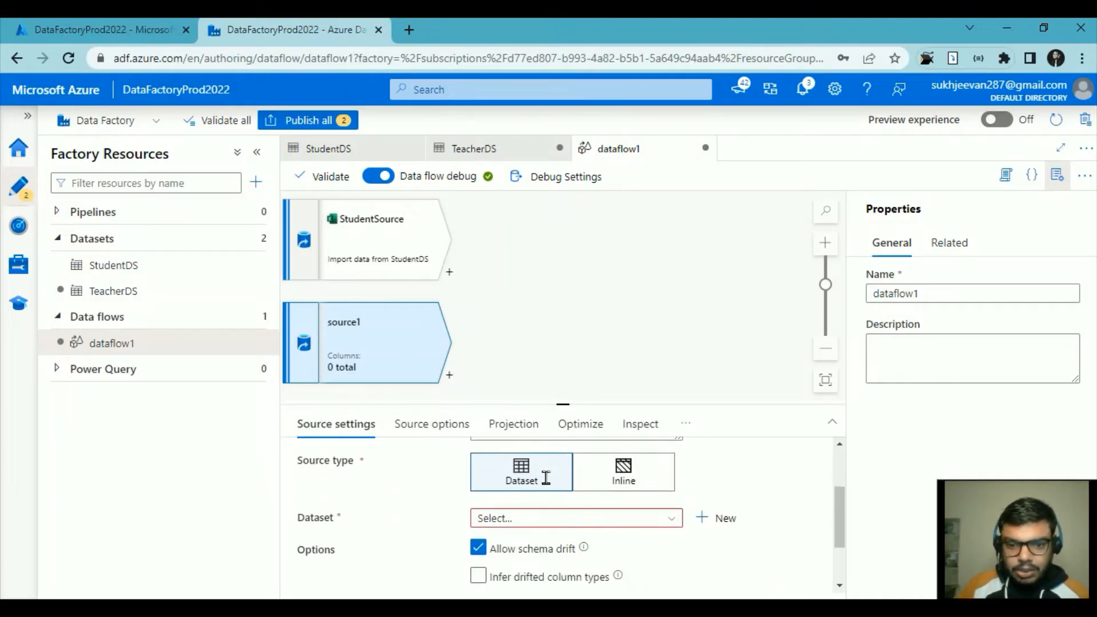
{"action": "left_click", "coordinate": [549, 521]}
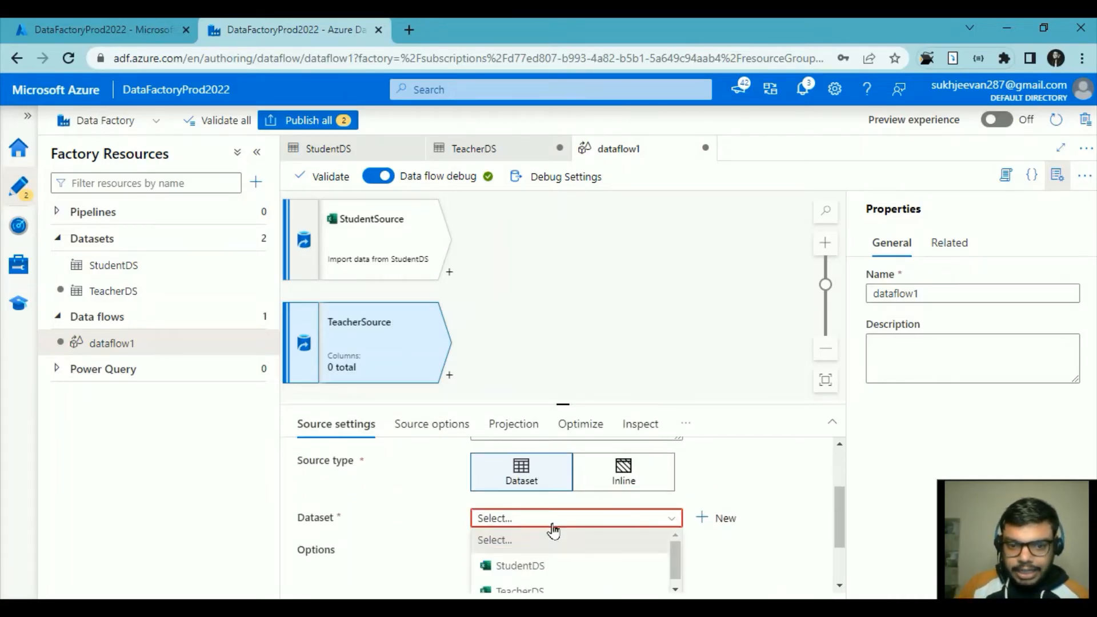
{"action": "left_click", "coordinate": [540, 587]}
{"action": "scroll", "coordinate": [725, 542], "scroll_direction": "down", "scroll_amount": 2}
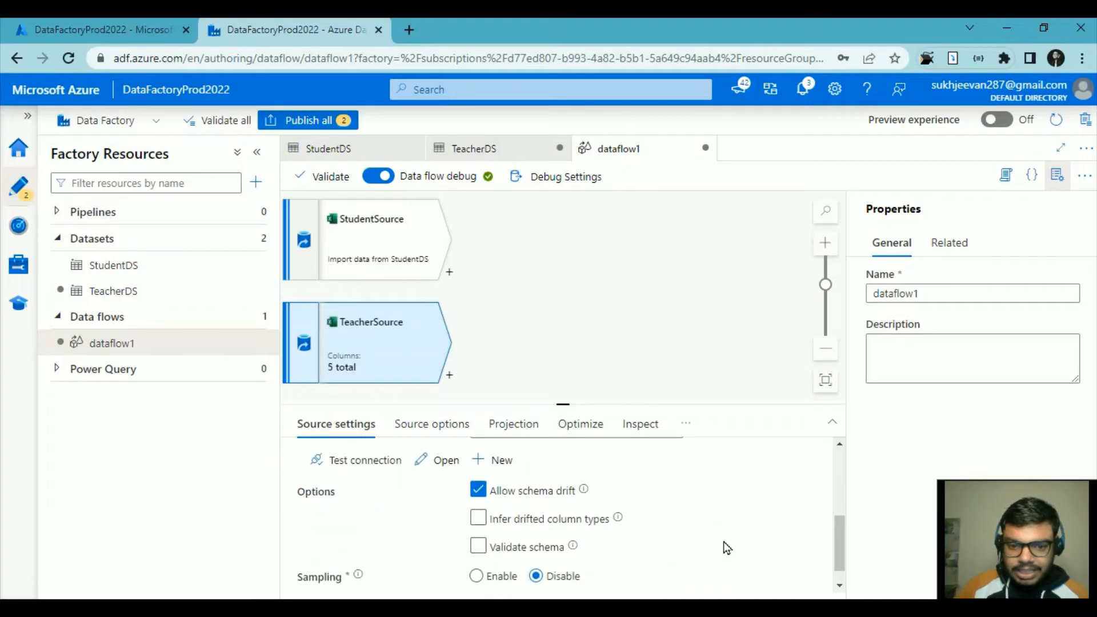
{"action": "scroll", "coordinate": [724, 543], "scroll_direction": "up", "scroll_amount": 4}
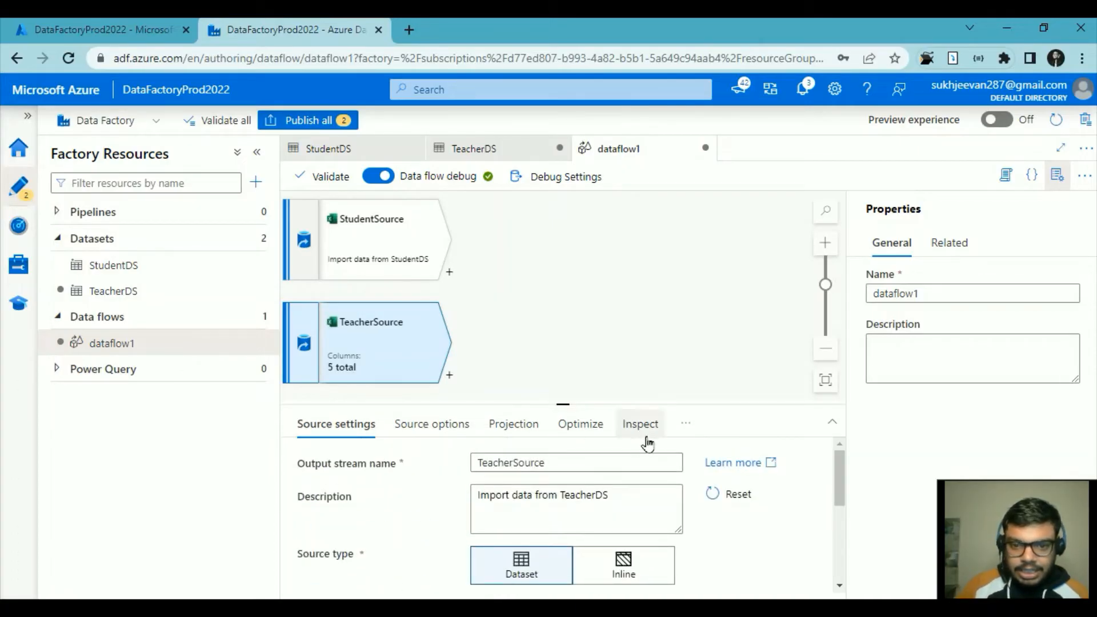
Examine the columns and rows in the data preview of StudentSource, adjusting the height of the preview area
{"action": "left_click", "coordinate": [365, 228]}
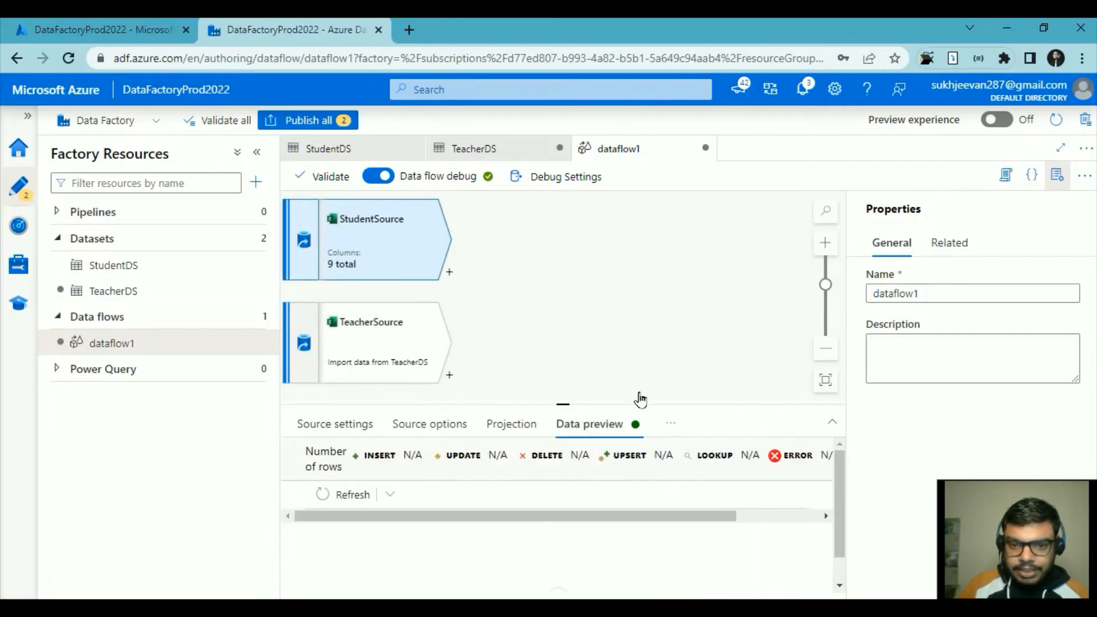
{"action": "scroll", "coordinate": [479, 562], "scroll_direction": "down", "scroll_amount": 1}
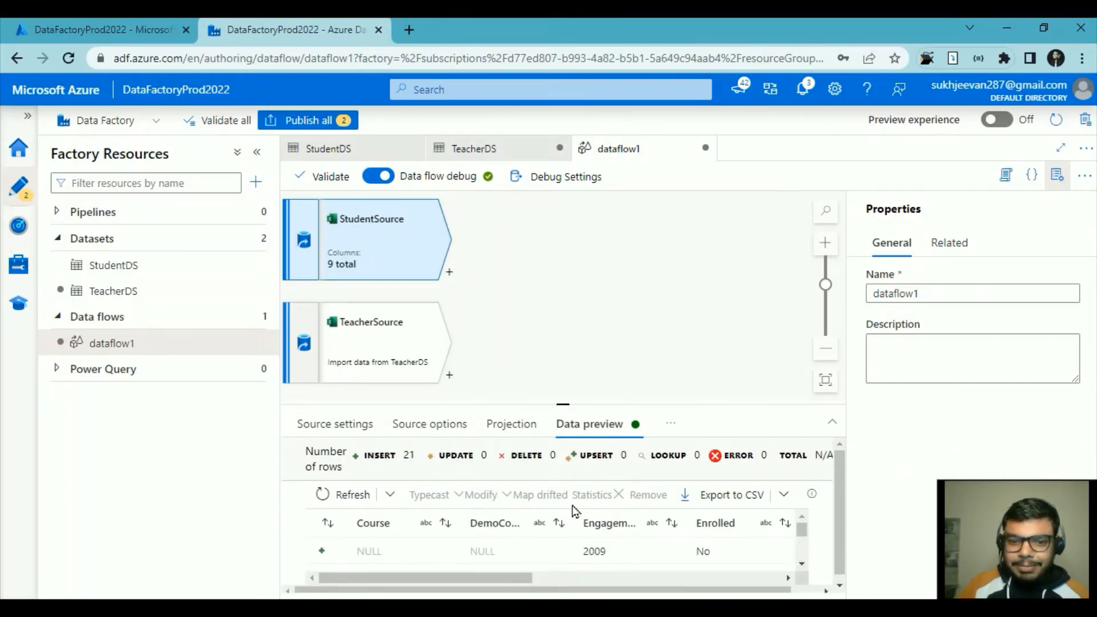
{"action": "scroll", "coordinate": [573, 553], "scroll_direction": "down", "scroll_amount": 1}
{"action": "left_click_drag", "start_coordinate": [506, 578], "coordinate": [626, 577]}
{"action": "left_click_drag", "start_coordinate": [574, 404], "coordinate": [563, 445]}
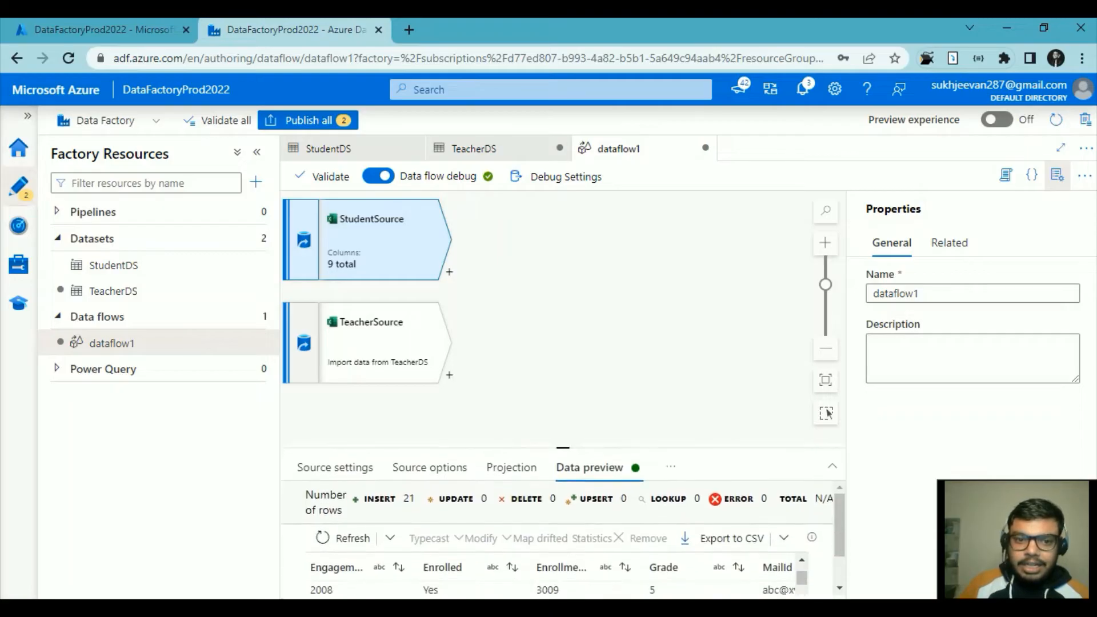
{"action": "left_click", "coordinate": [364, 343]}
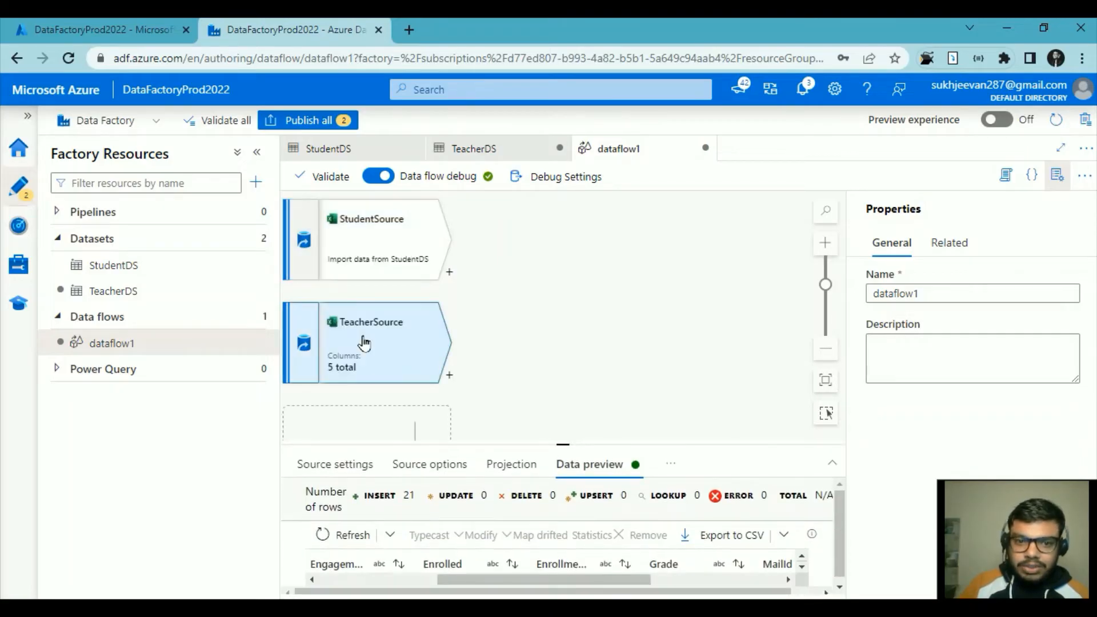
Add a Join transformation after StudentSource and set its output stream name to join
{"action": "left_click", "coordinate": [450, 273]}
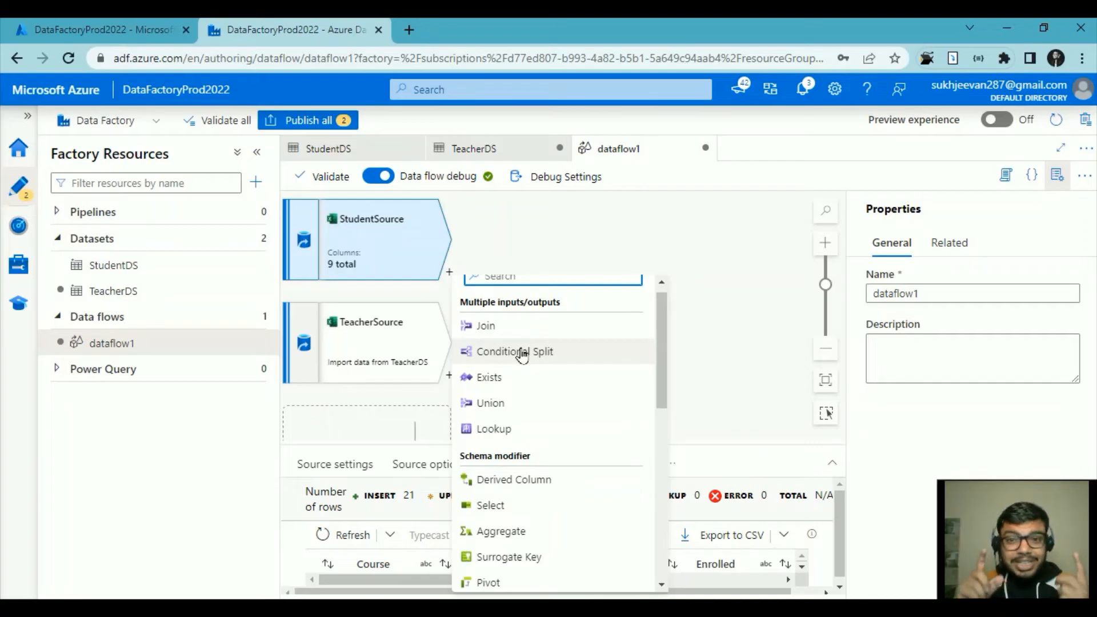
{"action": "scroll", "coordinate": [578, 484], "scroll_direction": "down", "scroll_amount": 5}
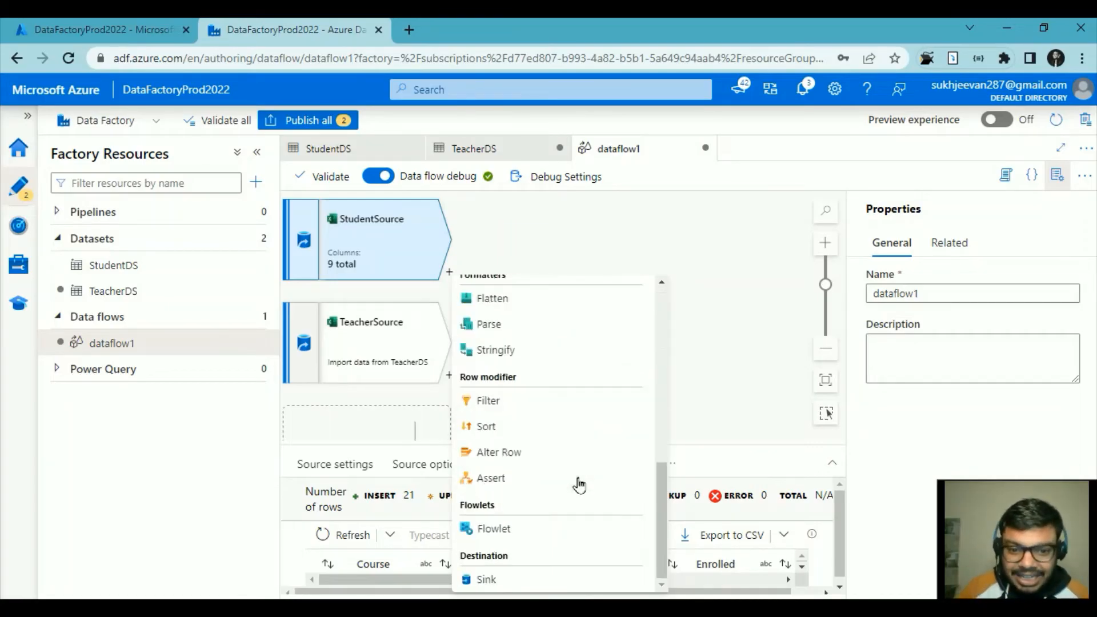
{"action": "scroll", "coordinate": [579, 485], "scroll_direction": "up", "scroll_amount": 5}
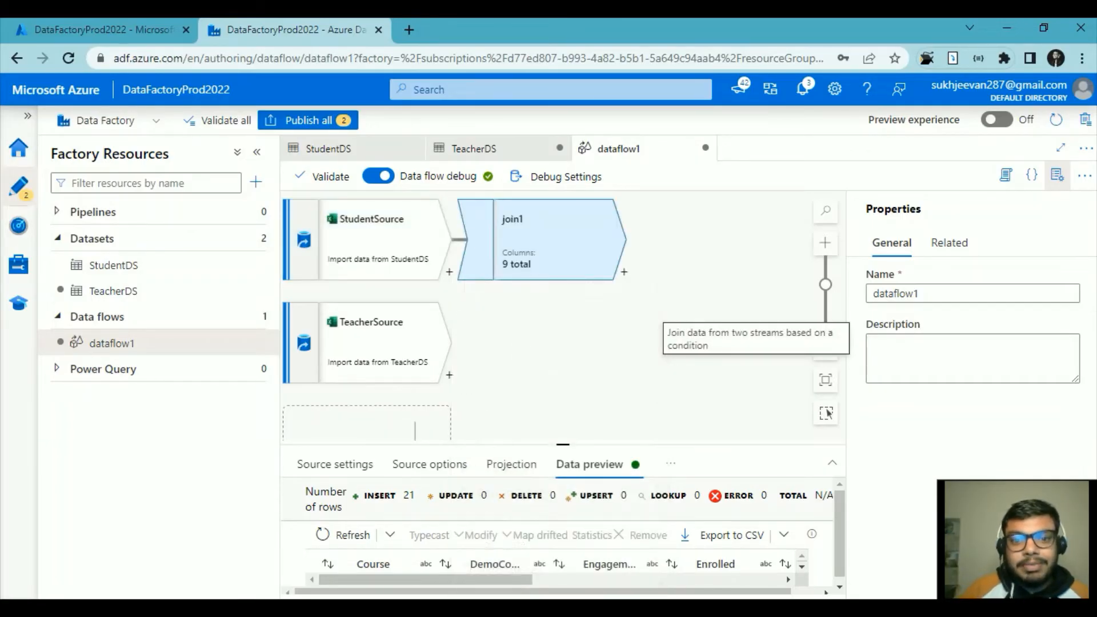
{"action": "left_click", "coordinate": [554, 503]}
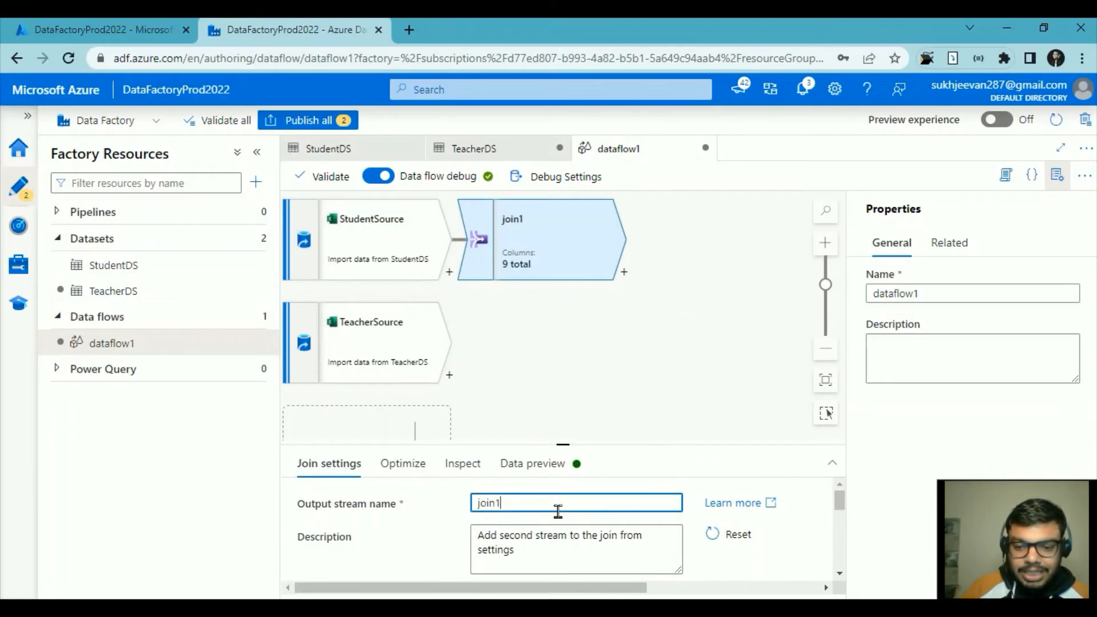
{"action": "left_click_drag", "start_coordinate": [562, 445], "coordinate": [560, 407]}
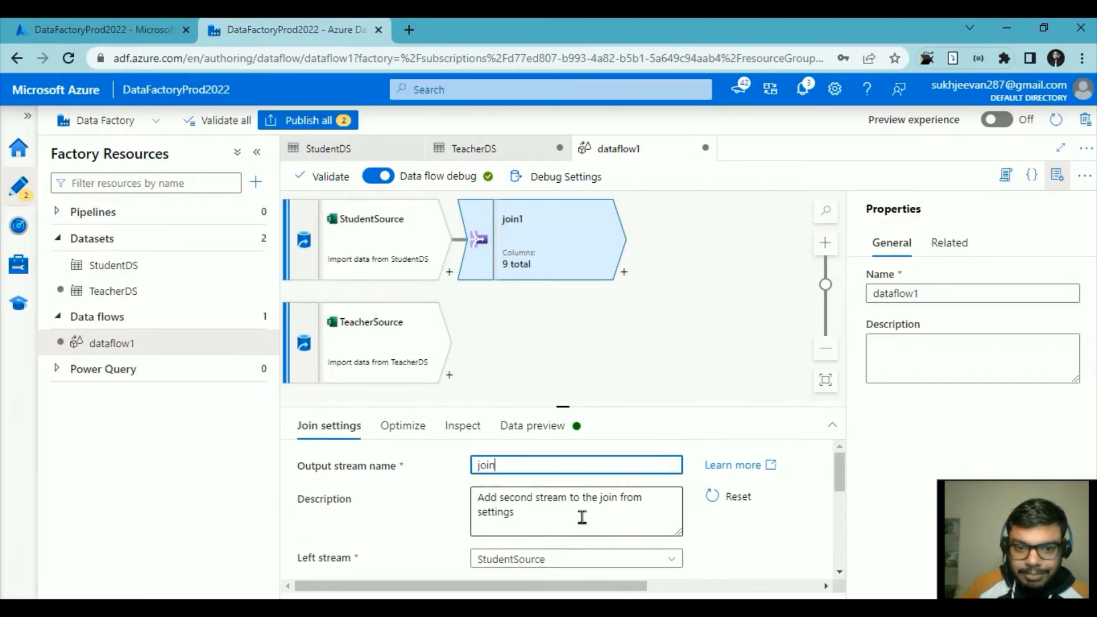
Set the join's right stream to TeacherSource and its join type to Full outer
{"action": "scroll", "coordinate": [575, 556], "scroll_direction": "down", "scroll_amount": 3}
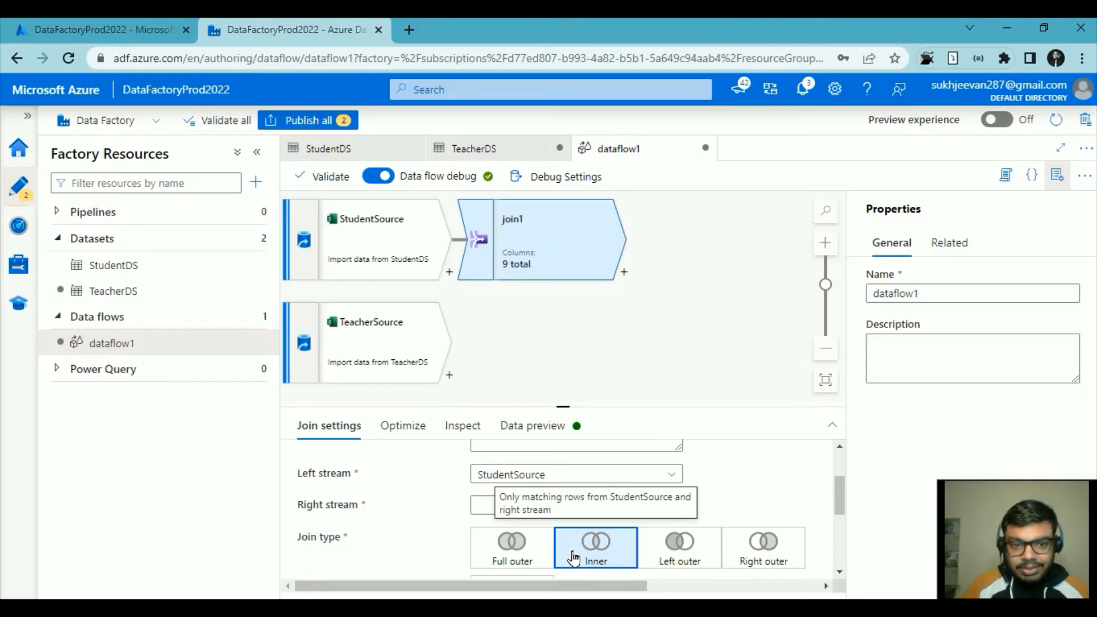
{"action": "left_click", "coordinate": [568, 510]}
{"action": "left_click", "coordinate": [568, 532]}
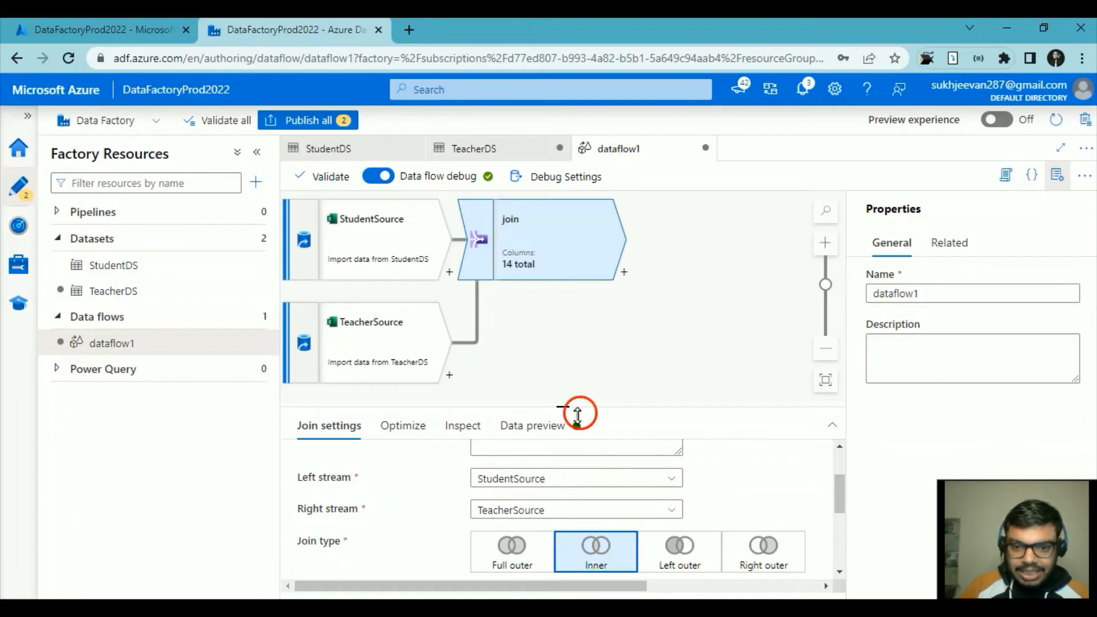
{"action": "left_click_drag", "start_coordinate": [576, 406], "coordinate": [581, 353]}
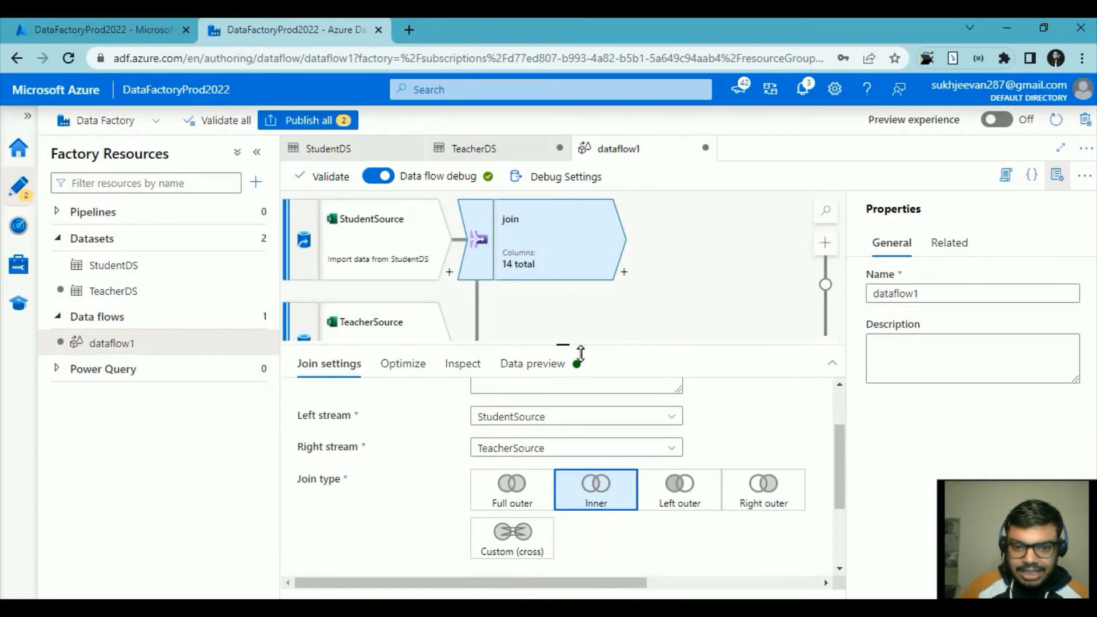
{"action": "left_click", "coordinate": [526, 501]}
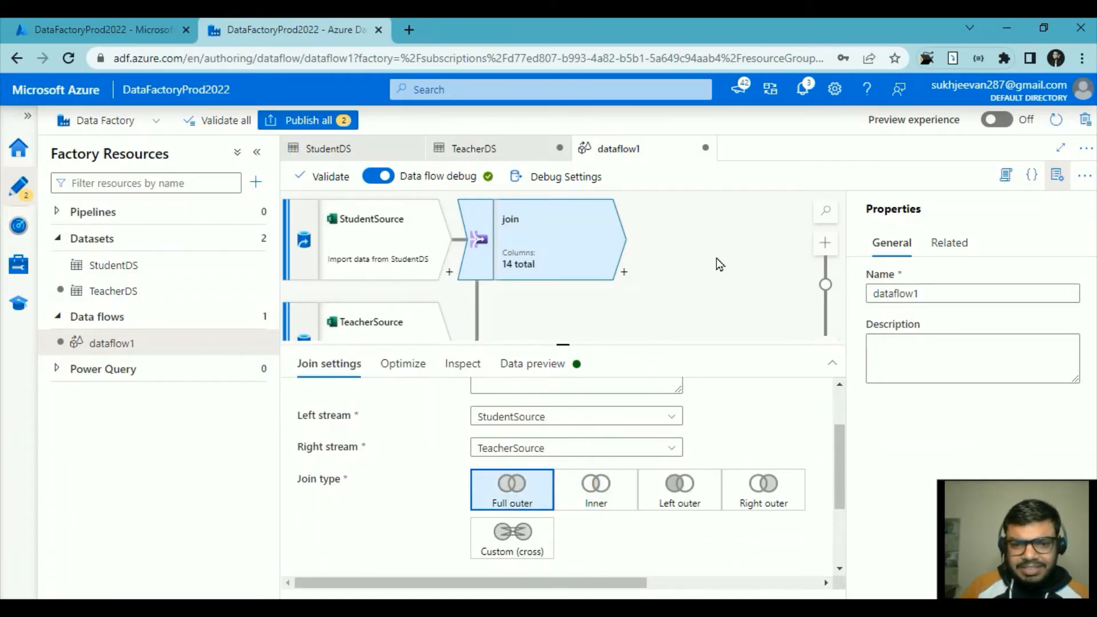
{"action": "left_click_drag", "start_coordinate": [564, 345], "coordinate": [560, 440]}
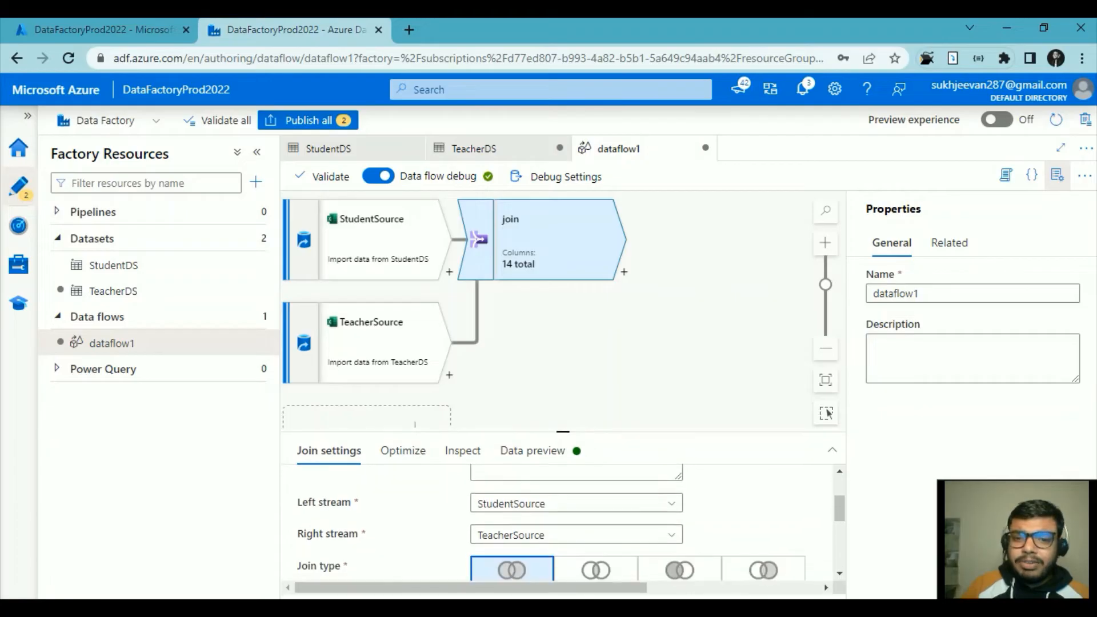
Look through the transformations that can follow the join, fit the data flow graph in view, and open the join's data preview
{"action": "left_click", "coordinate": [624, 272]}
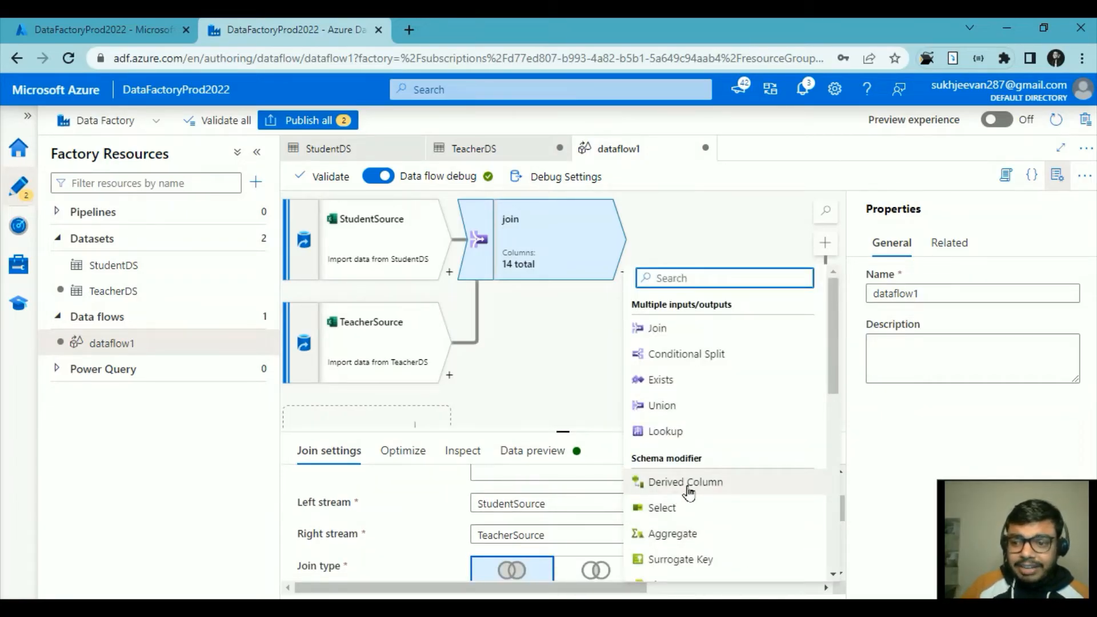
{"action": "left_click", "coordinate": [606, 288]}
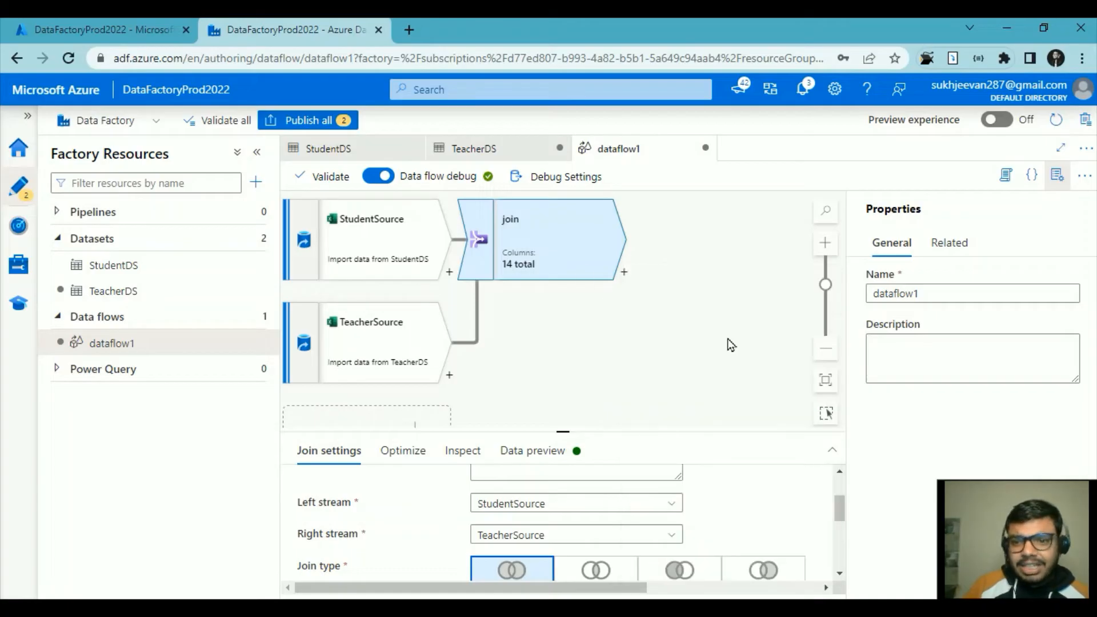
{"action": "left_click", "coordinate": [826, 380]}
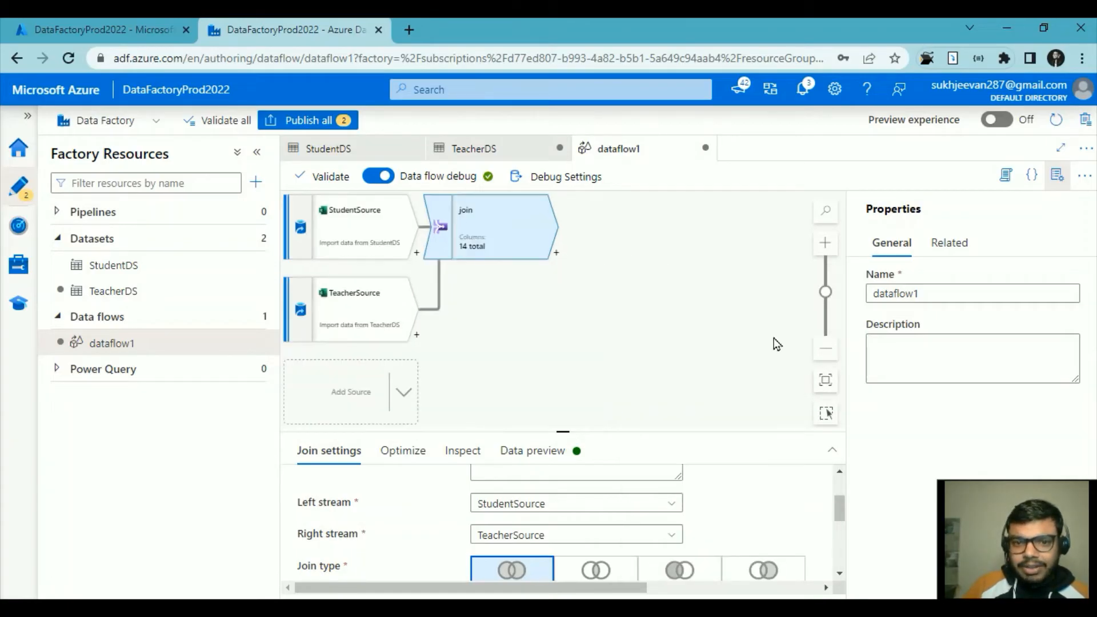
{"action": "left_click", "coordinate": [557, 254]}
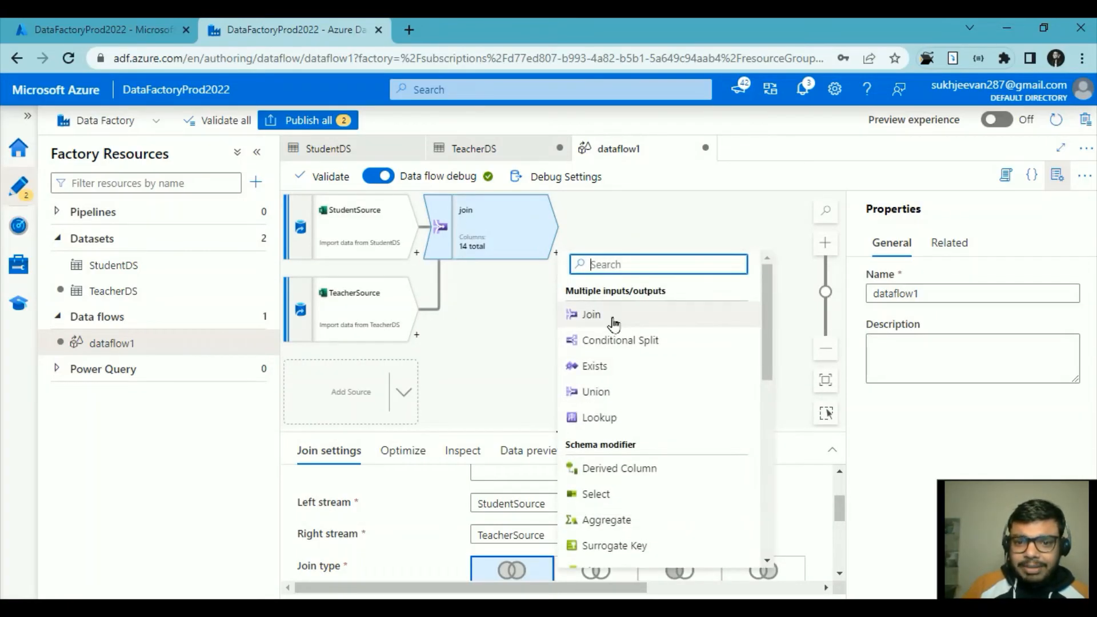
{"action": "left_click", "coordinate": [557, 448]}
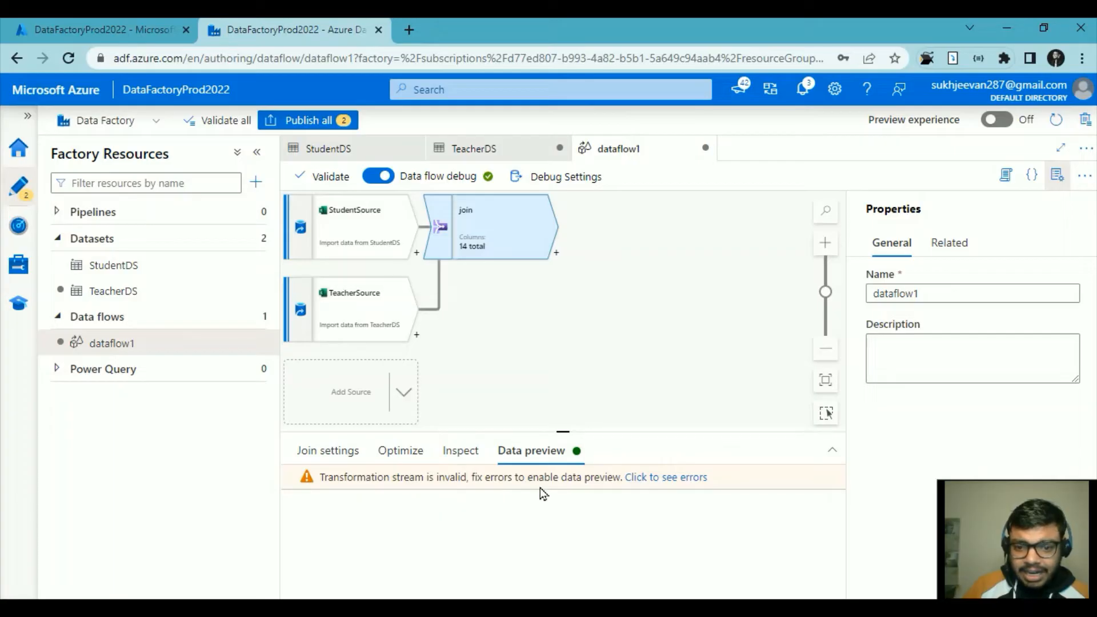
{"action": "left_click", "coordinate": [368, 302]}
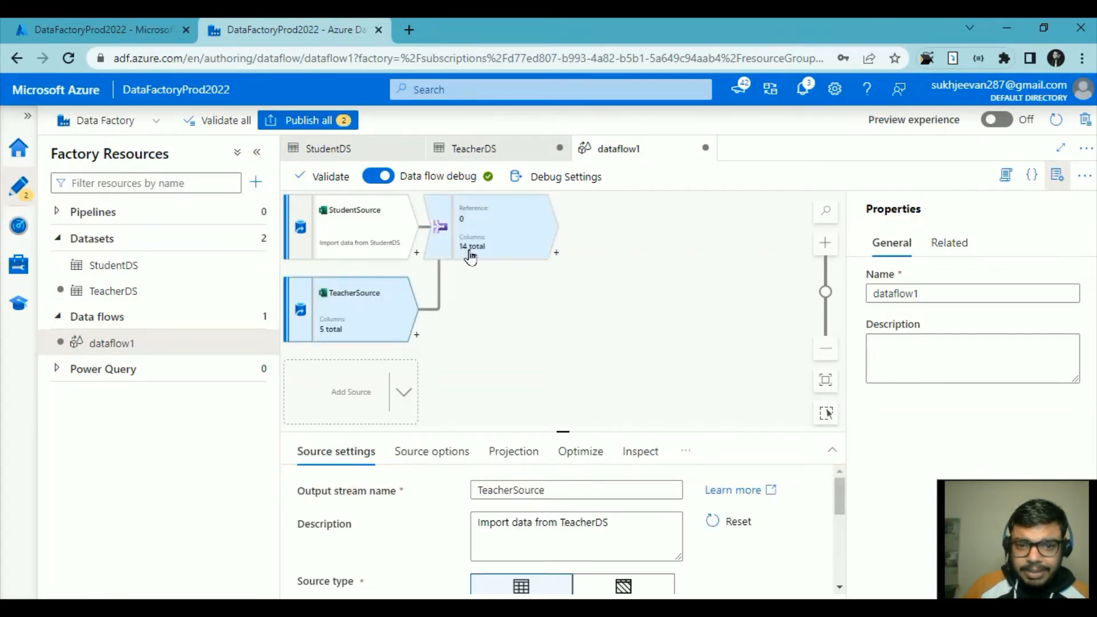
Review the settings of the join and the StudentSource columns offered for its join condition
{"action": "left_click", "coordinate": [470, 256]}
{"action": "left_click_drag", "start_coordinate": [564, 433], "coordinate": [561, 274]}
{"action": "left_click", "coordinate": [339, 374]}
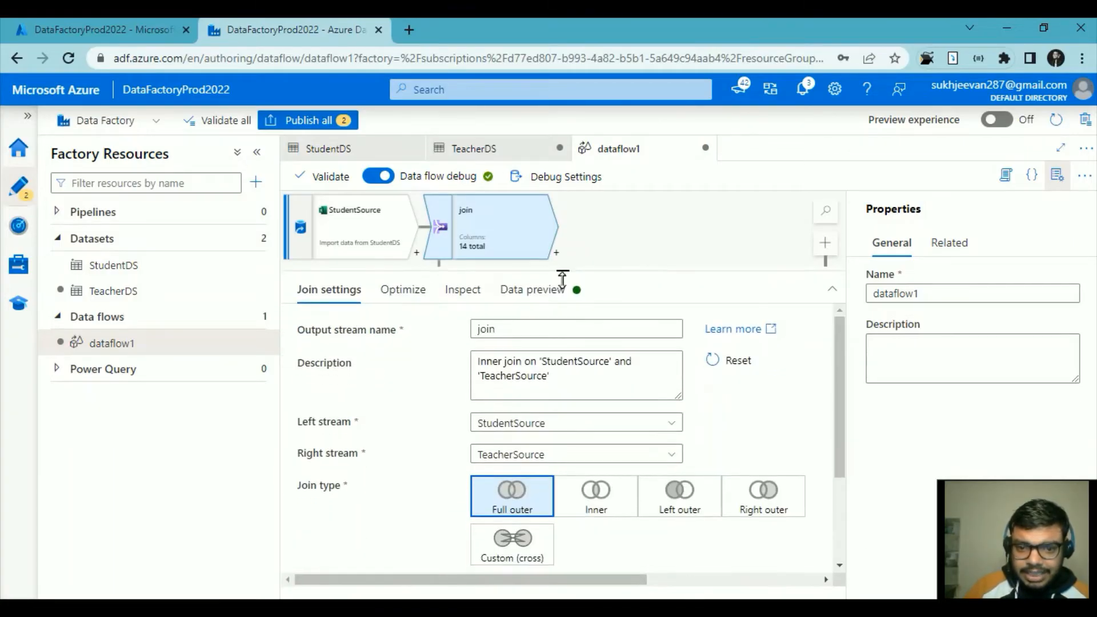
{"action": "scroll", "coordinate": [588, 506], "scroll_direction": "down", "scroll_amount": 2}
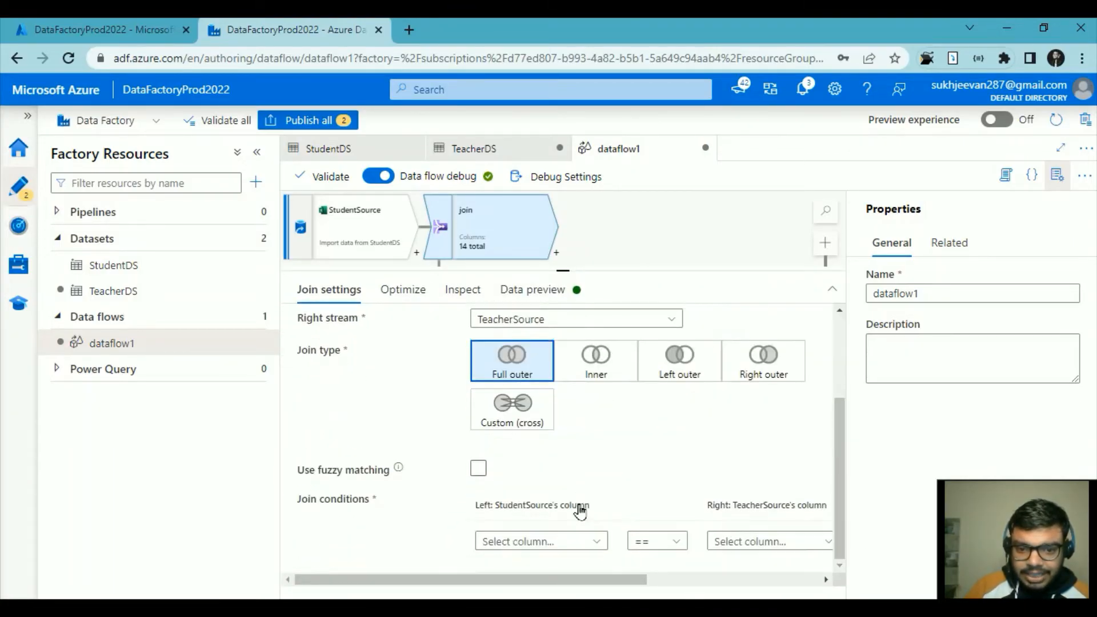
{"action": "left_click", "coordinate": [573, 541]}
{"action": "scroll", "coordinate": [594, 529], "scroll_direction": "down", "scroll_amount": 2}
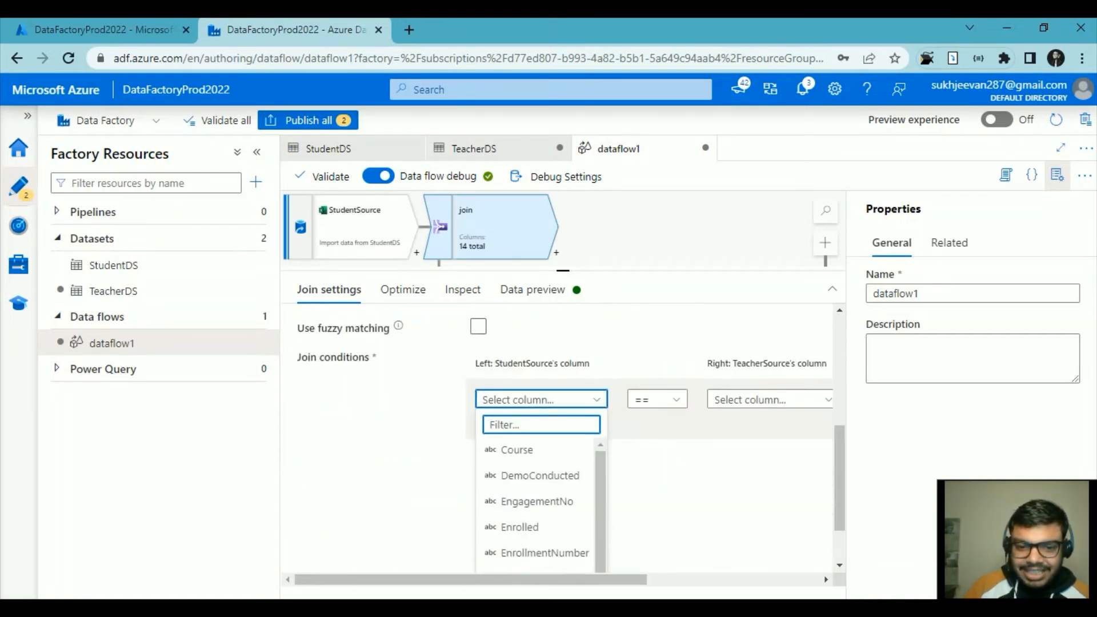
{"action": "scroll", "coordinate": [599, 526], "scroll_direction": "down", "scroll_amount": 2}
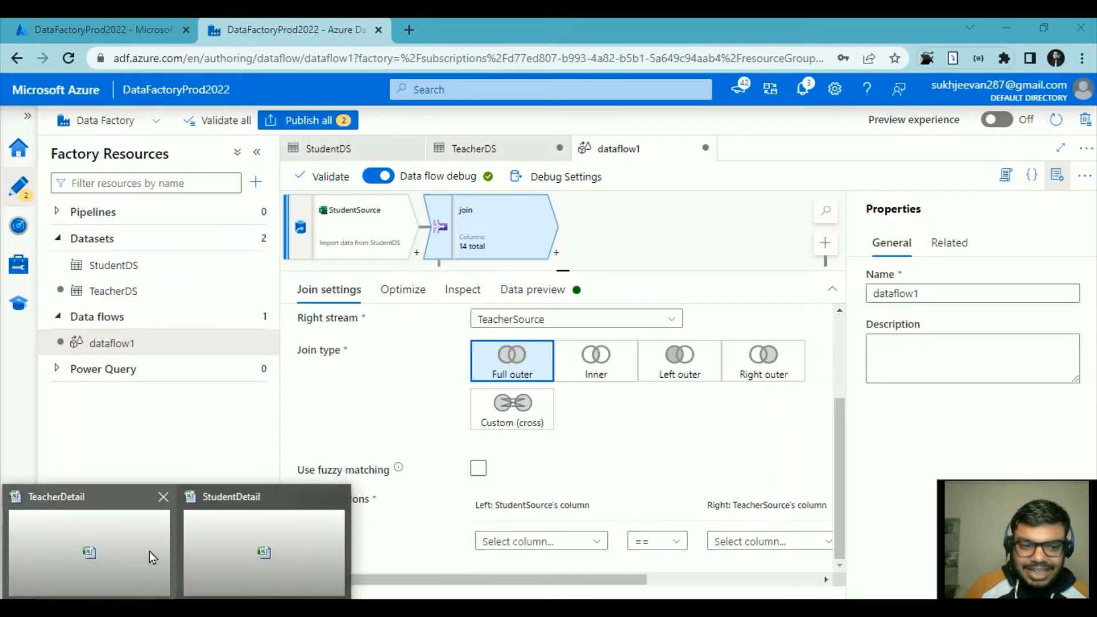
Switch to Excel and check the Teacher Id column in TeacherDetail and the TeacherMapped column in StudentDetail
{"action": "left_click", "coordinate": [150, 557]}
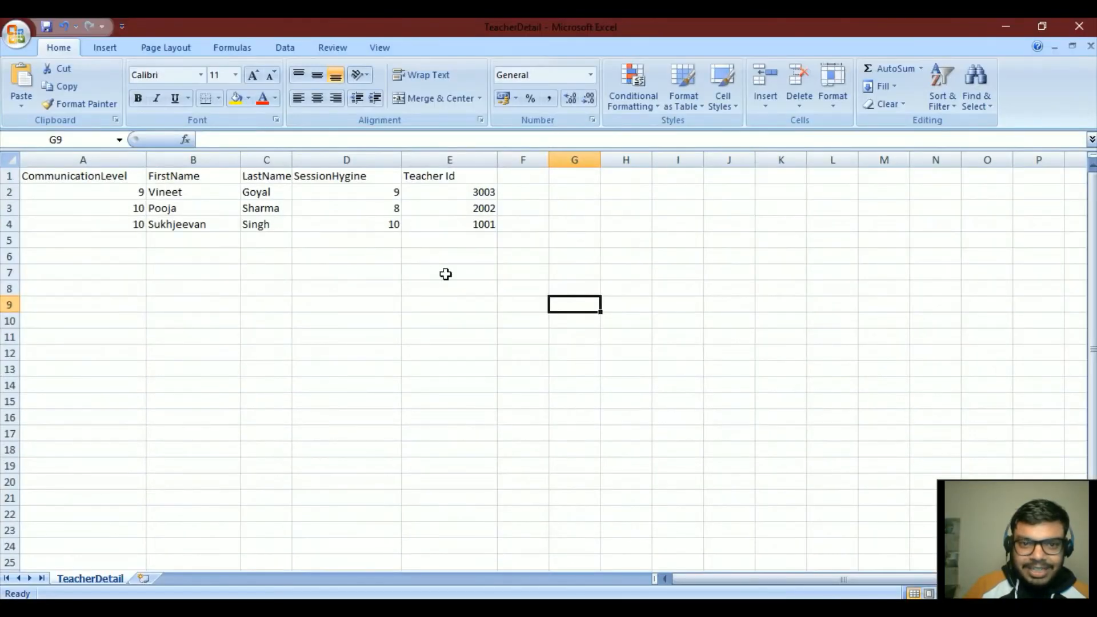
{"action": "left_click", "coordinate": [465, 191]}
{"action": "left_click", "coordinate": [465, 182]}
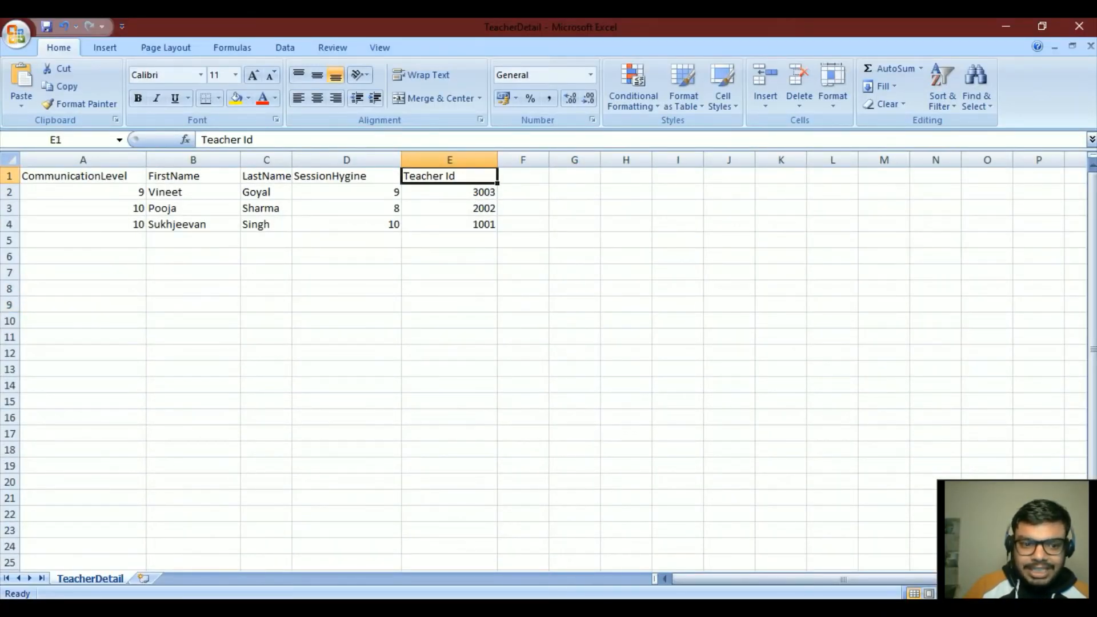
{"action": "left_click", "coordinate": [257, 527]}
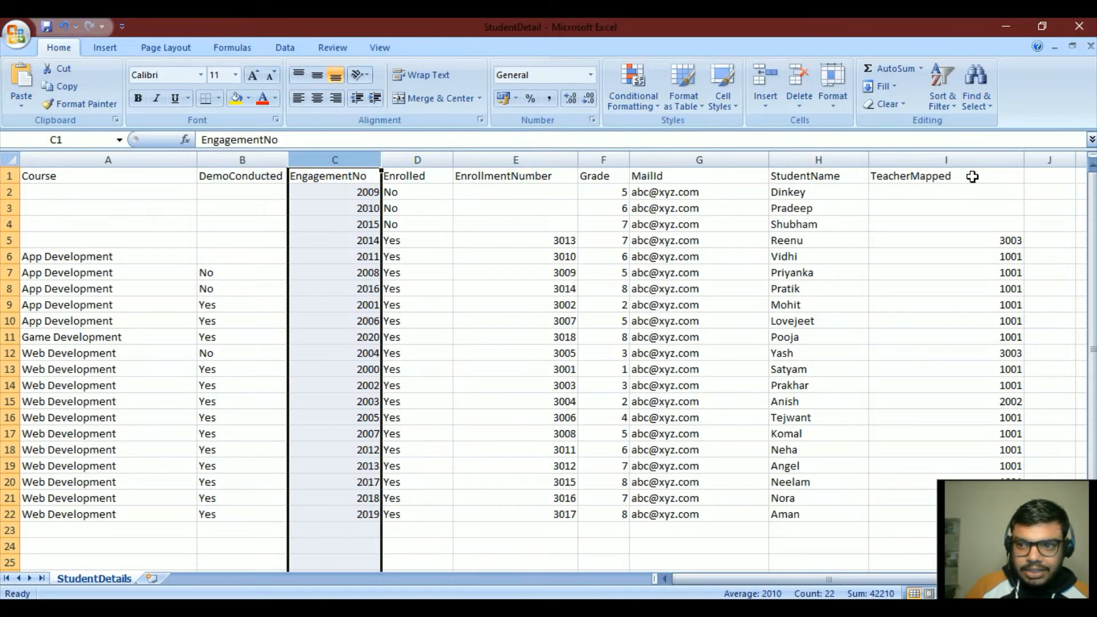
{"action": "left_click", "coordinate": [971, 176]}
{"action": "left_click", "coordinate": [1016, 29]}
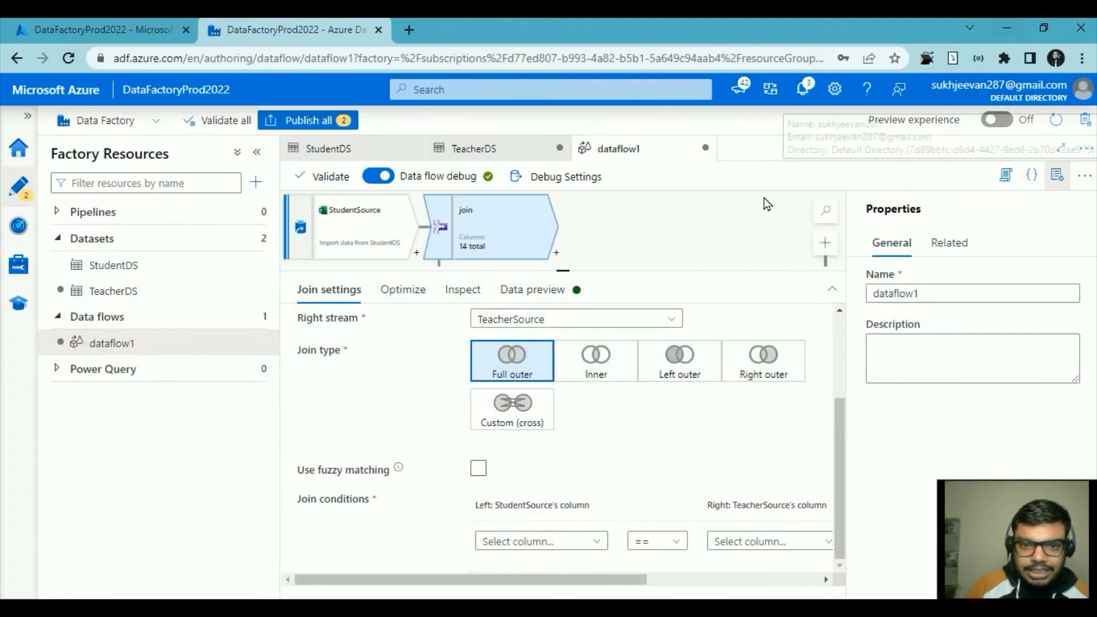
Set the join condition to StudentSource's TeacherMapped == TeacherSource's Teacher Id
{"action": "left_click", "coordinate": [580, 541]}
{"action": "scroll", "coordinate": [580, 550], "scroll_direction": "down", "scroll_amount": 5}
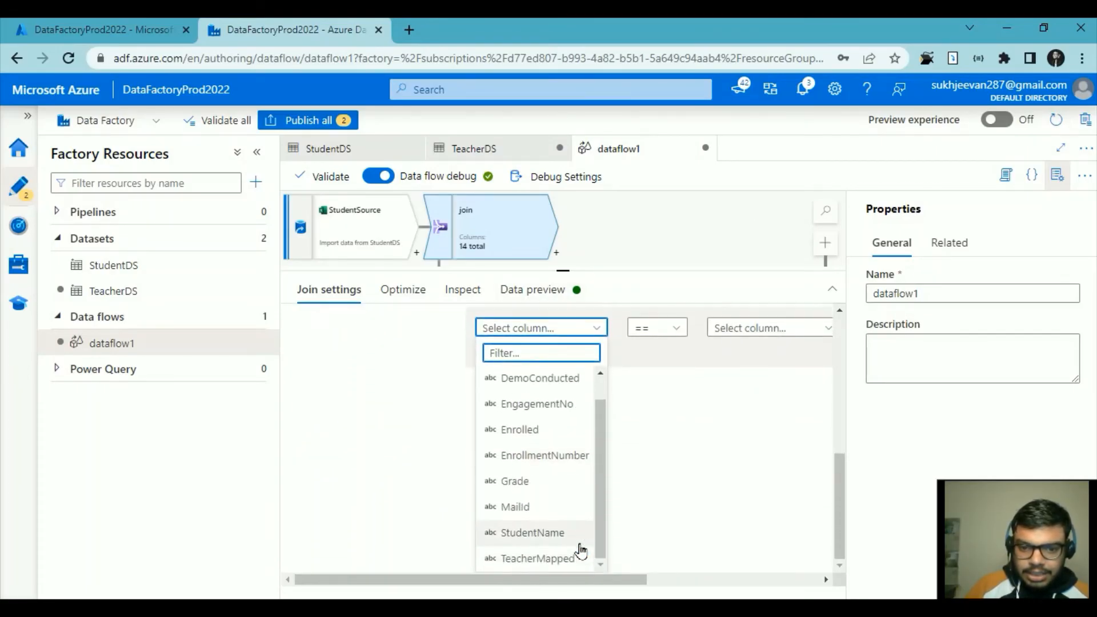
{"action": "left_click", "coordinate": [511, 558]}
{"action": "left_click", "coordinate": [753, 534]}
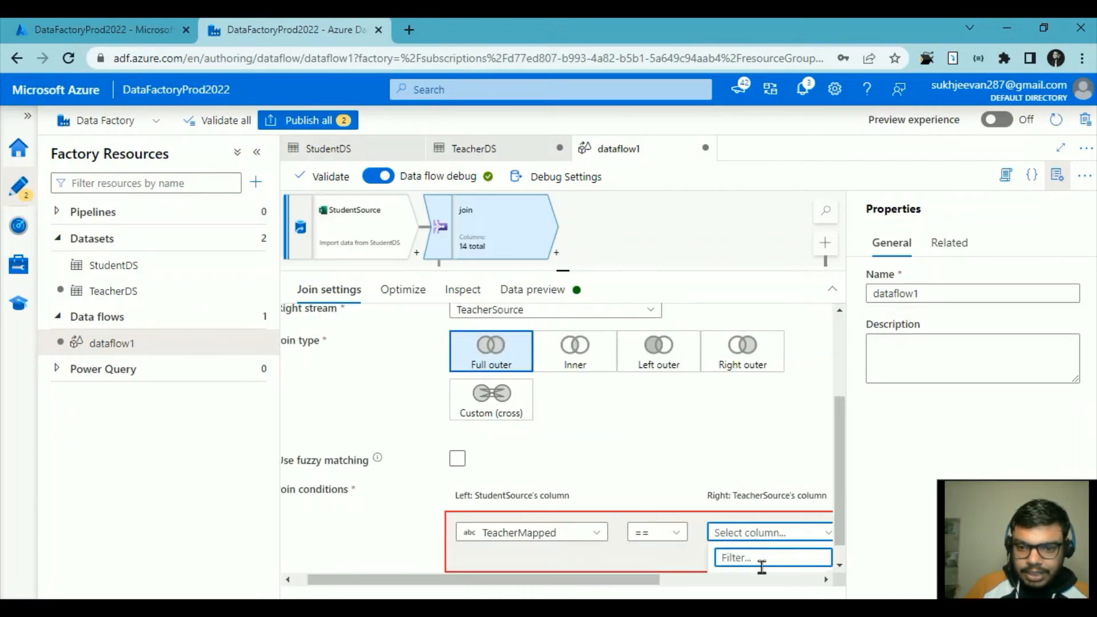
{"action": "left_click_drag", "start_coordinate": [622, 579], "coordinate": [741, 596]}
{"action": "left_click", "coordinate": [630, 546]}
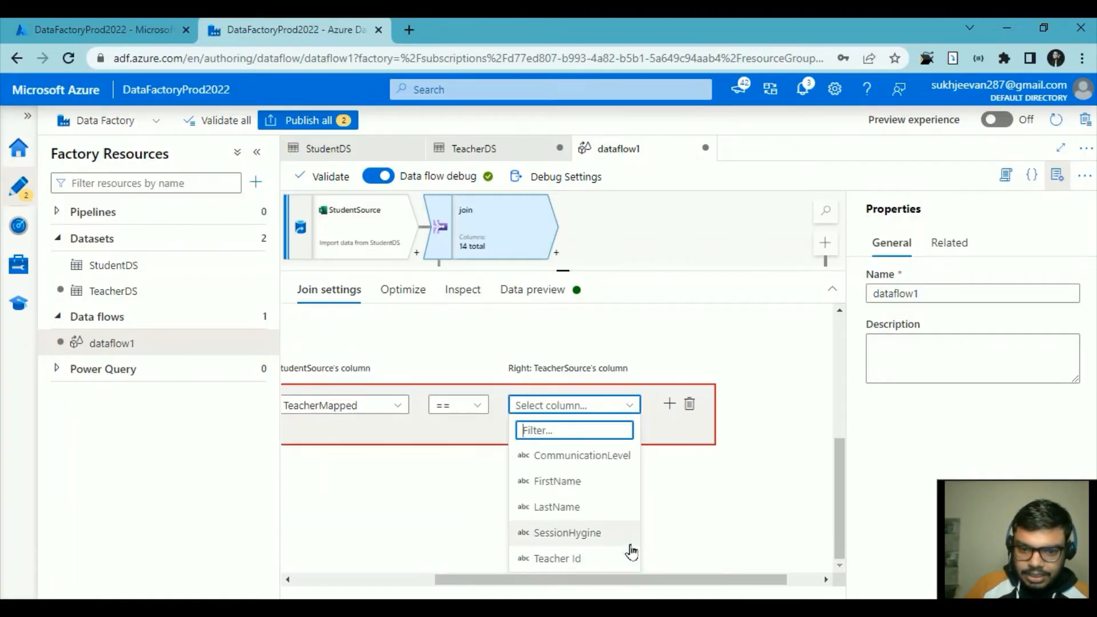
{"action": "left_click", "coordinate": [591, 559]}
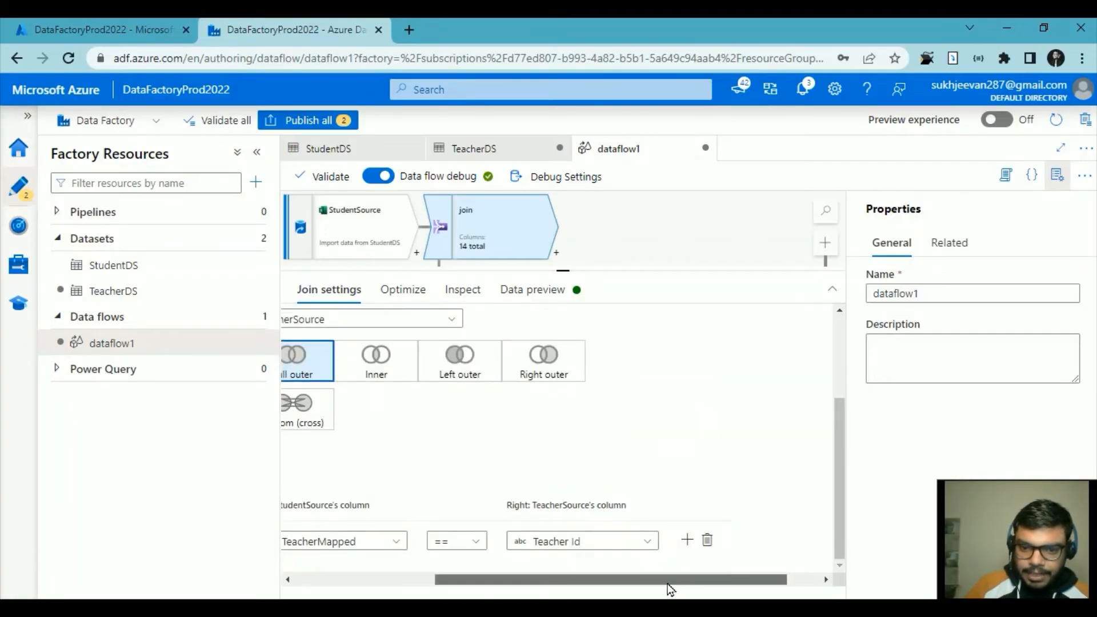
{"action": "left_click_drag", "start_coordinate": [666, 588], "coordinate": [571, 122]}
Refresh the data preview of the join and examine the joined rows
{"action": "left_click", "coordinate": [562, 291]}
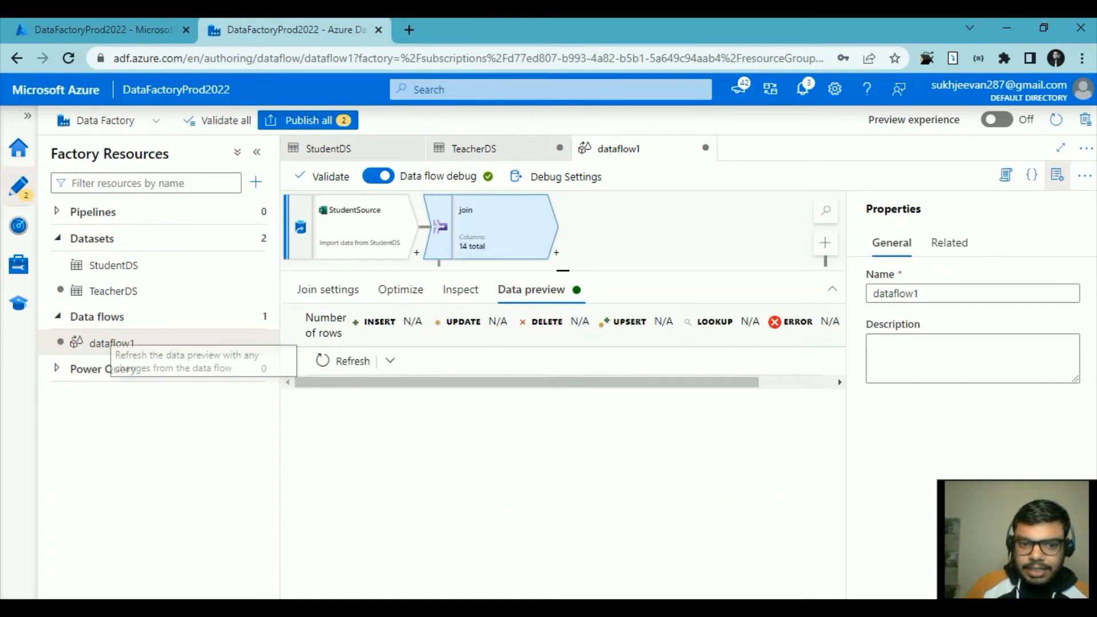
{"action": "left_click", "coordinate": [340, 364]}
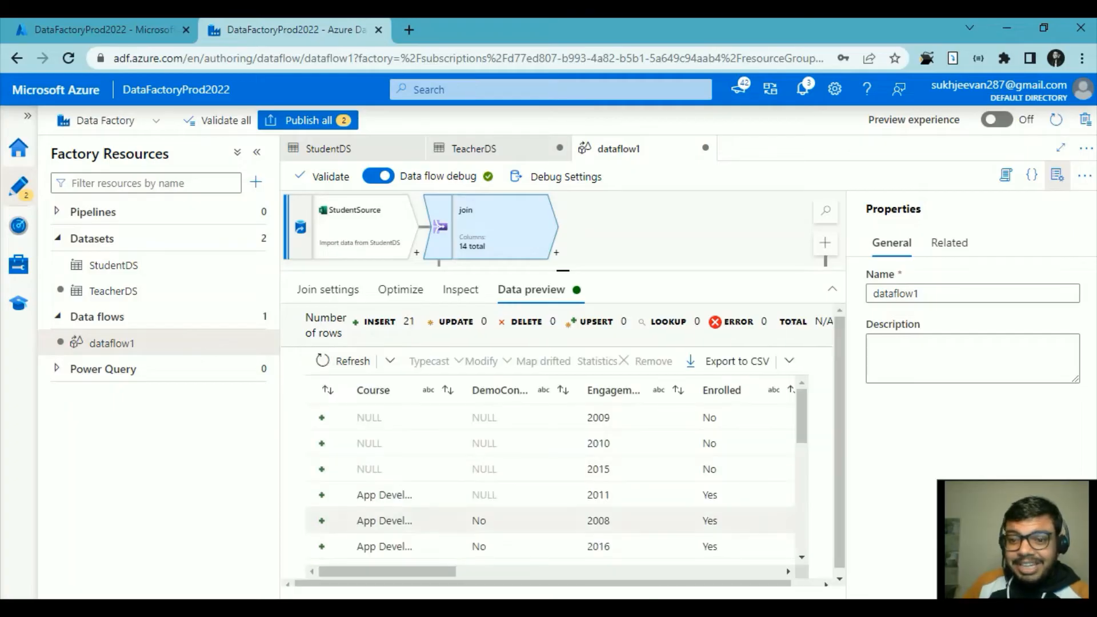
{"action": "scroll", "coordinate": [620, 465], "scroll_direction": "down", "scroll_amount": 5}
{"action": "scroll", "coordinate": [621, 469], "scroll_direction": "up", "scroll_amount": 5}
{"action": "scroll", "coordinate": [621, 468], "scroll_direction": "down", "scroll_amount": 5}
{"action": "scroll", "coordinate": [621, 469], "scroll_direction": "up", "scroll_amount": 5}
{"action": "scroll", "coordinate": [621, 468], "scroll_direction": "down", "scroll_amount": 5}
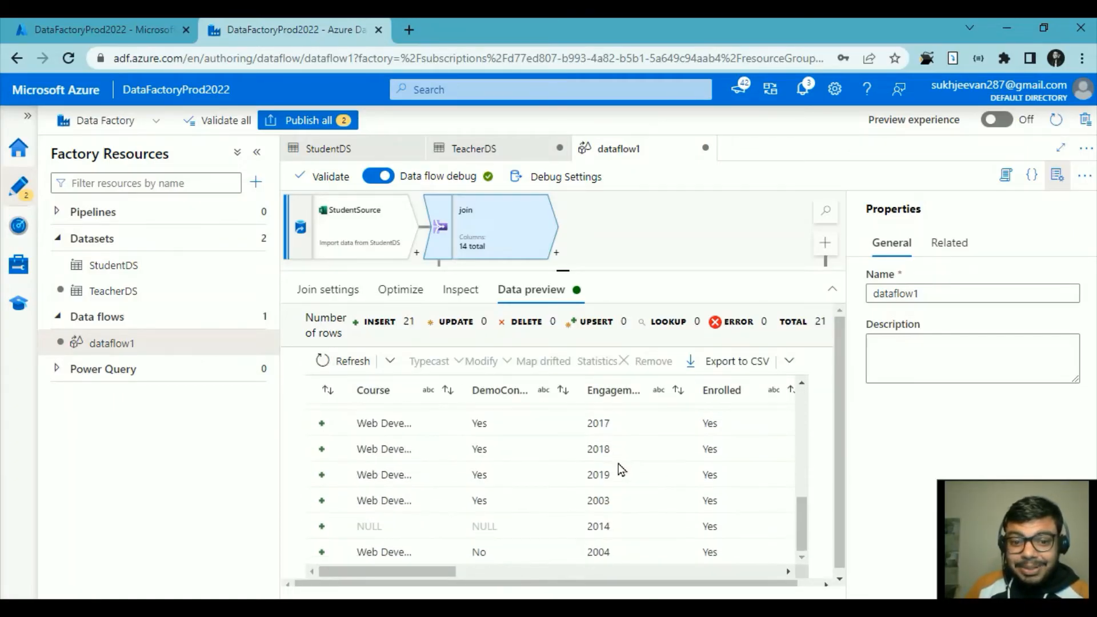
{"action": "scroll", "coordinate": [621, 469], "scroll_direction": "up", "scroll_amount": 5}
{"action": "scroll", "coordinate": [621, 469], "scroll_direction": "down", "scroll_amount": 5}
{"action": "scroll", "coordinate": [621, 468], "scroll_direction": "up", "scroll_amount": 5}
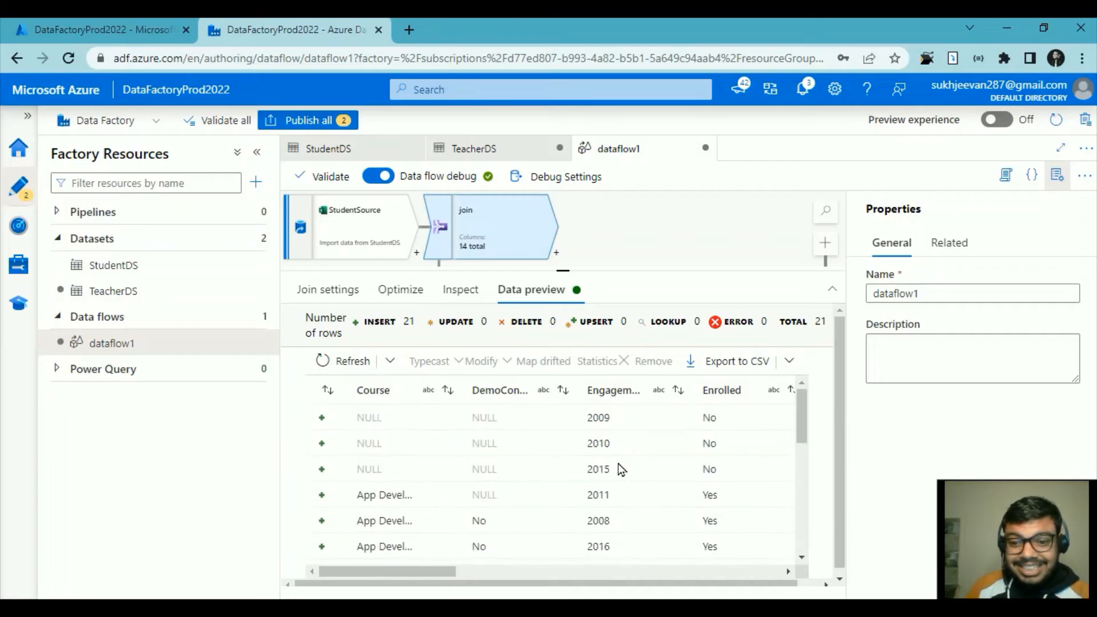
{"action": "scroll", "coordinate": [621, 469], "scroll_direction": "down", "scroll_amount": 5}
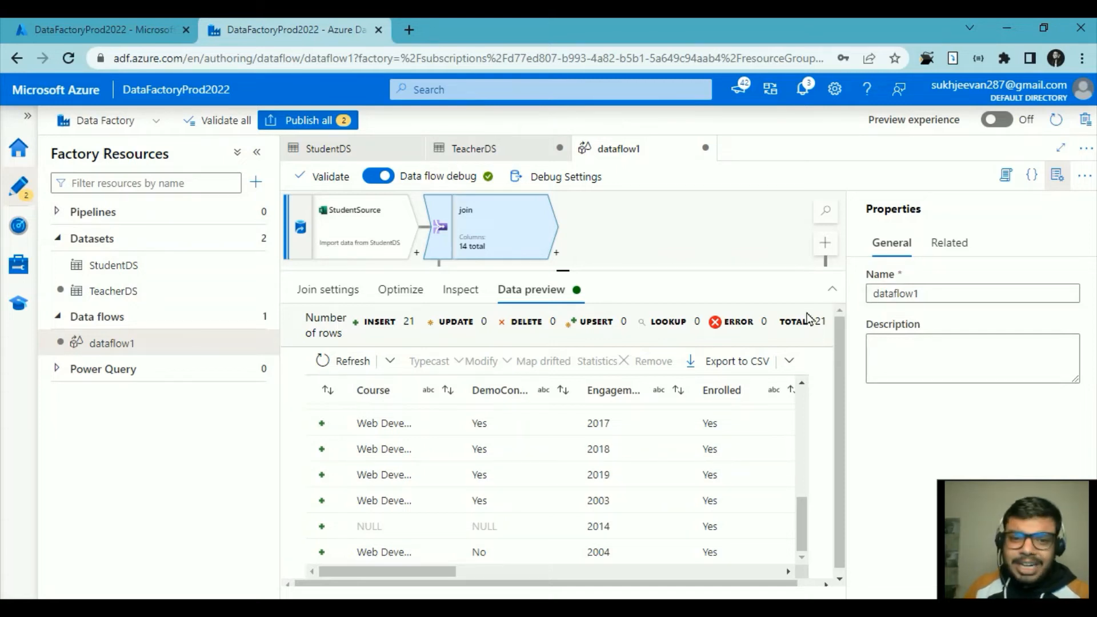
Add a sink after the join in the data flow and set its output stream name to sink
{"action": "left_click_drag", "start_coordinate": [562, 275], "coordinate": [565, 458]}
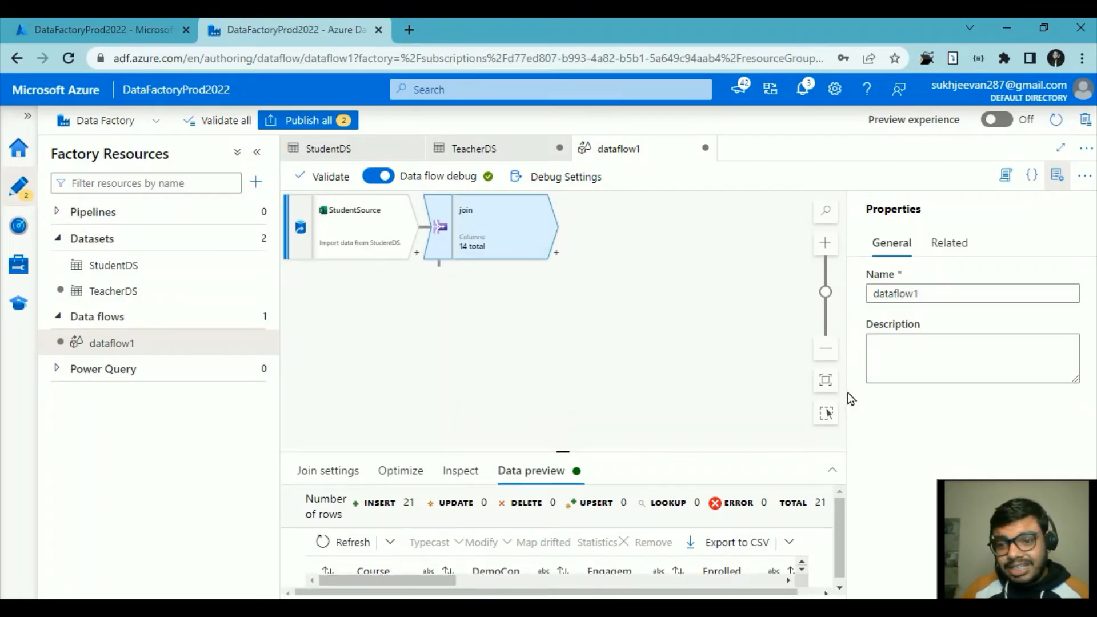
{"action": "left_click", "coordinate": [826, 383]}
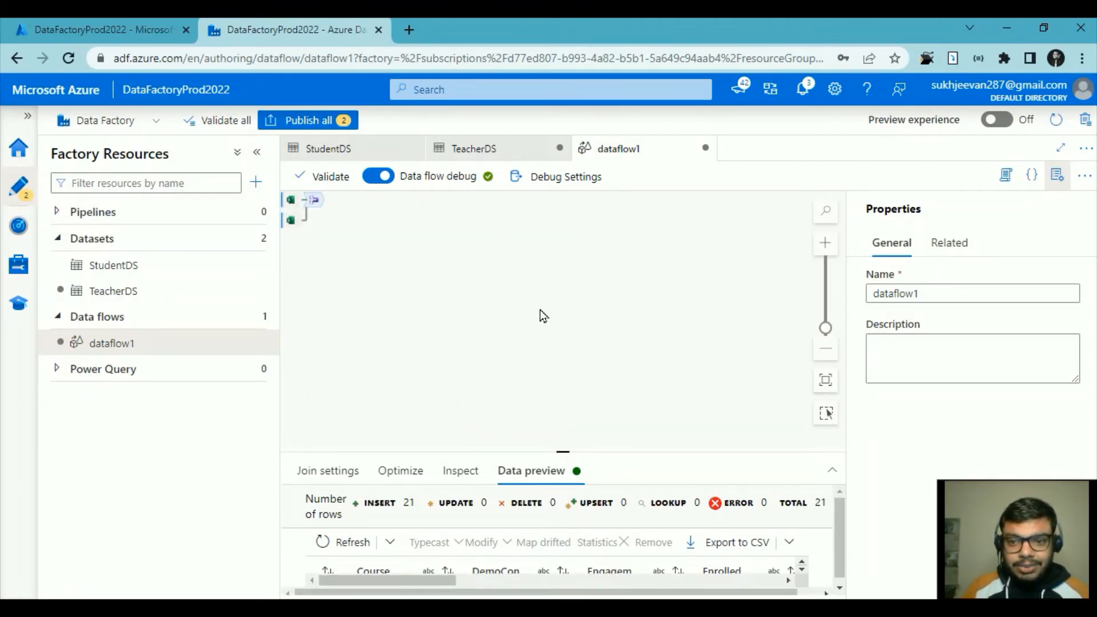
{"action": "scroll", "coordinate": [539, 310], "scroll_direction": "up", "scroll_amount": 1}
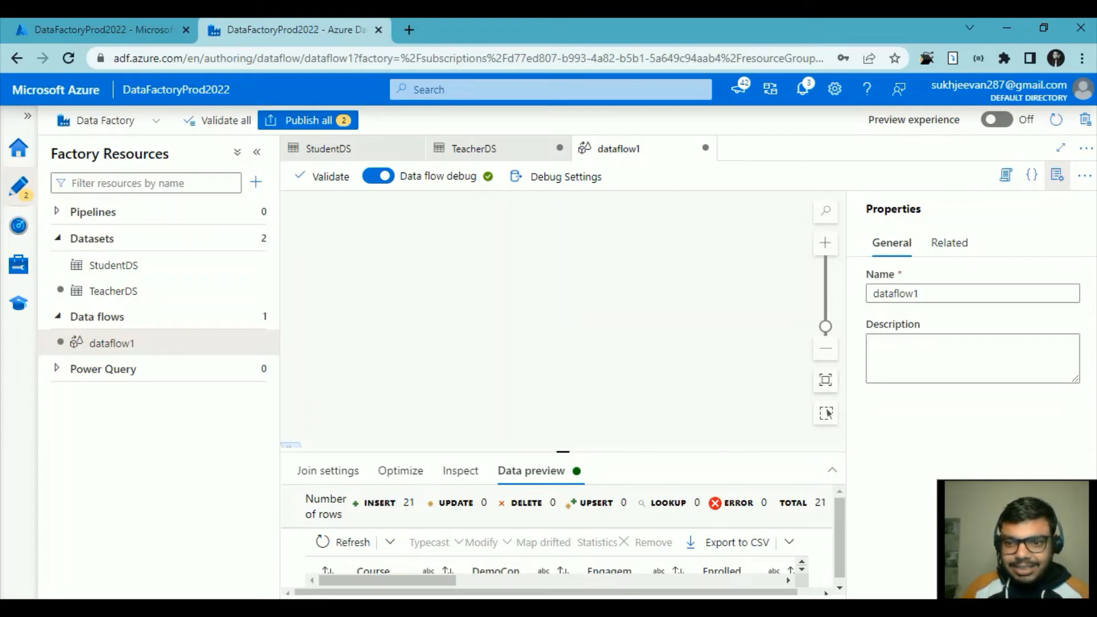
{"action": "left_click", "coordinate": [833, 378]}
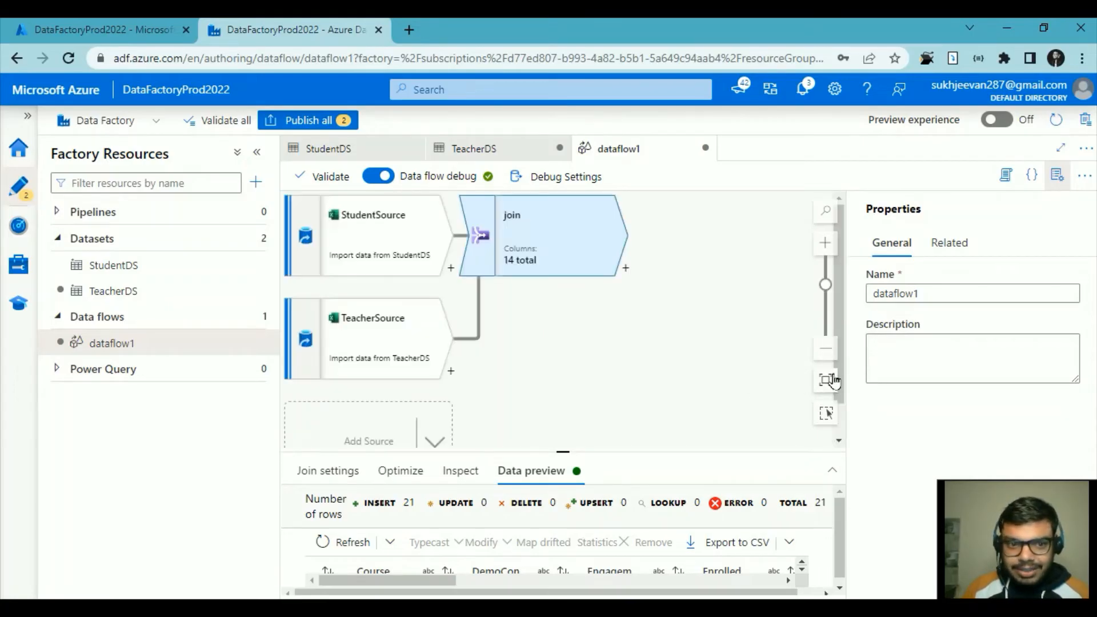
{"action": "left_click", "coordinate": [631, 276]}
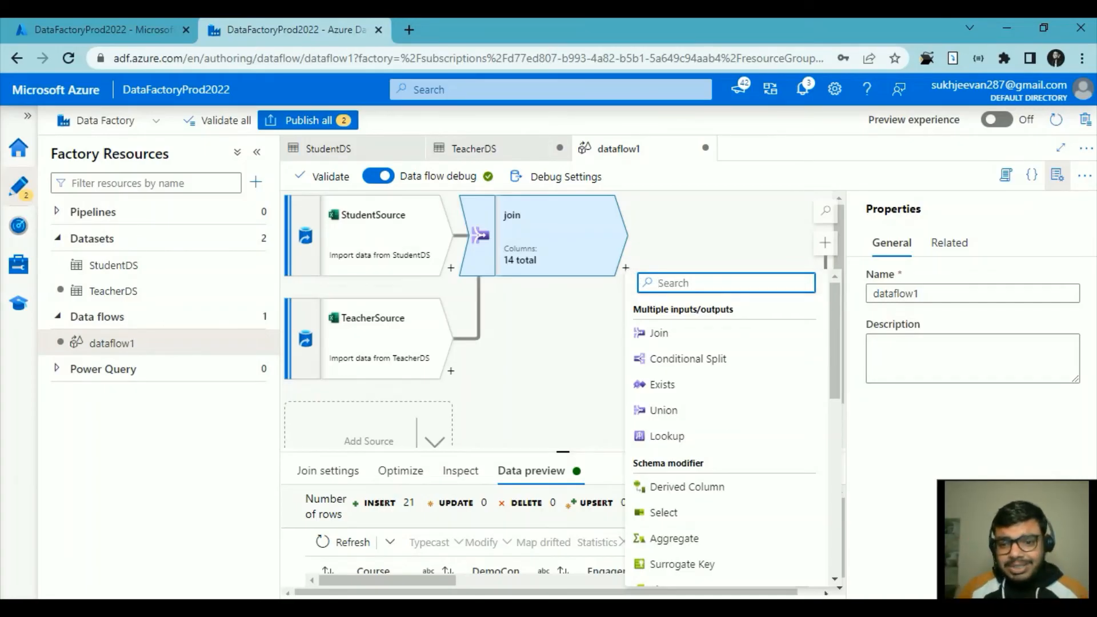
{"action": "scroll", "coordinate": [727, 417], "scroll_direction": "down", "scroll_amount": 10}
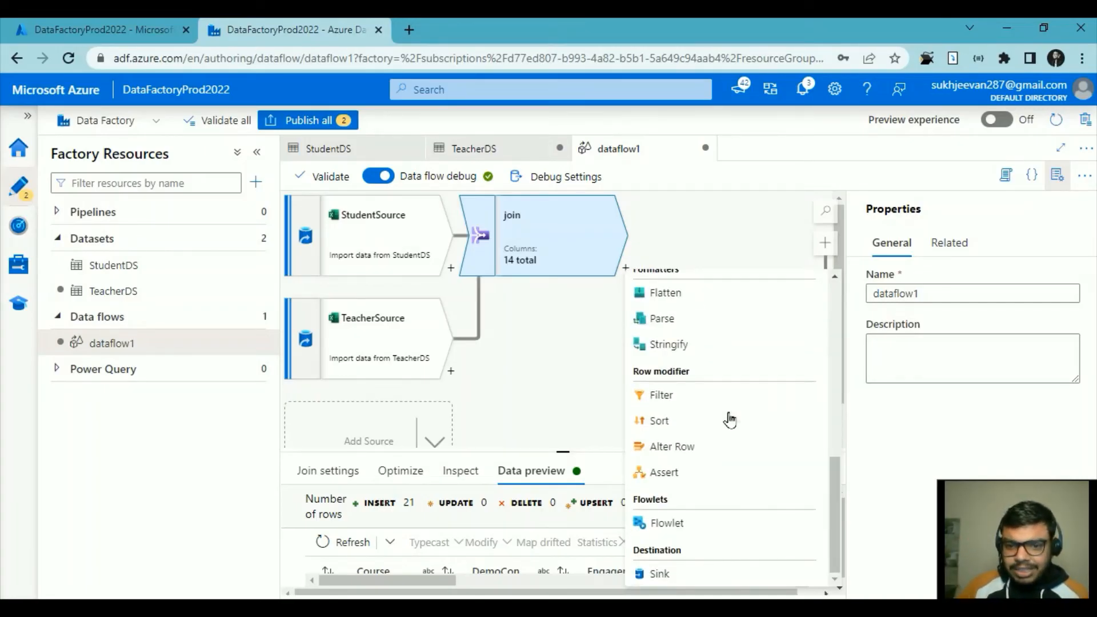
{"action": "left_click", "coordinate": [676, 576]}
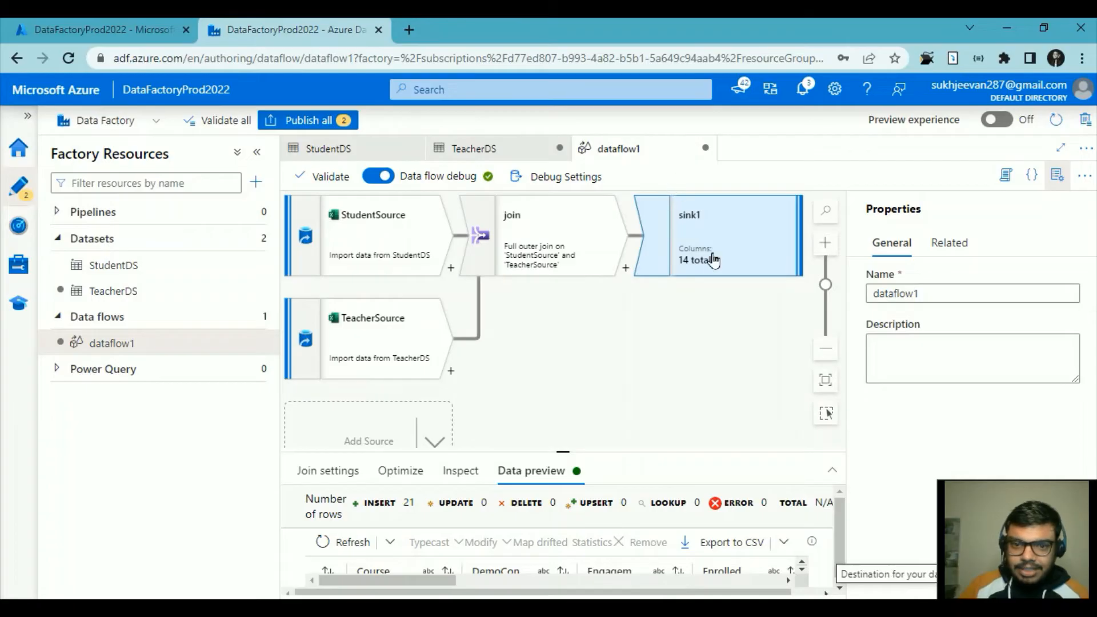
{"action": "left_click_drag", "start_coordinate": [566, 453], "coordinate": [563, 313]}
{"action": "left_click", "coordinate": [586, 377]}
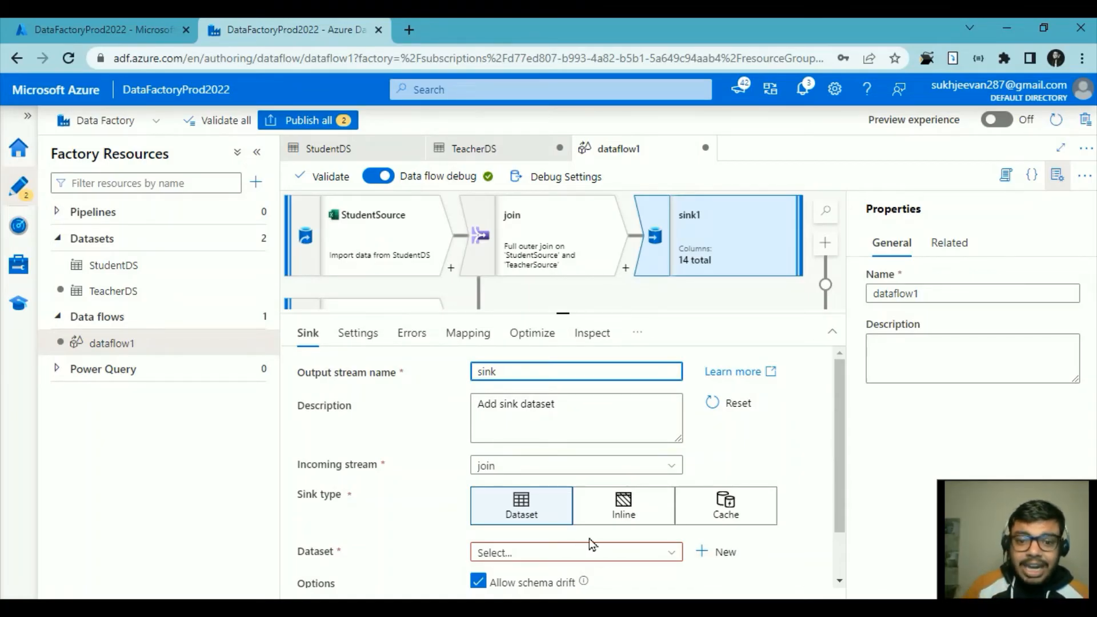
Start a new dataset for the sink using Azure Blob Storage as the data store and Parquet as the format
{"action": "left_click", "coordinate": [722, 554]}
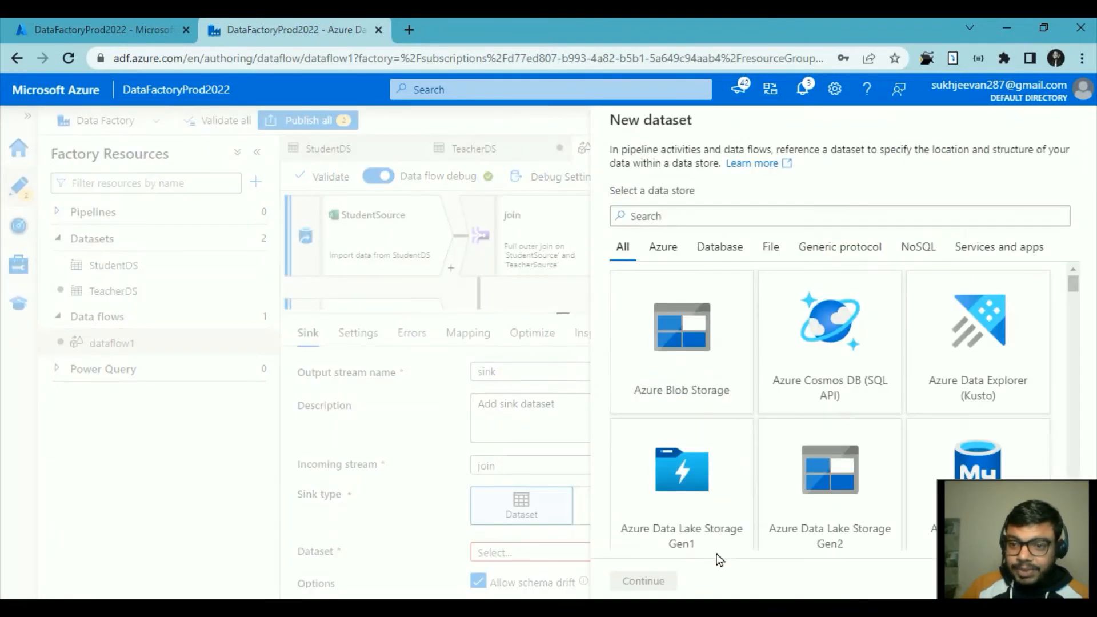
{"action": "left_click", "coordinate": [714, 377]}
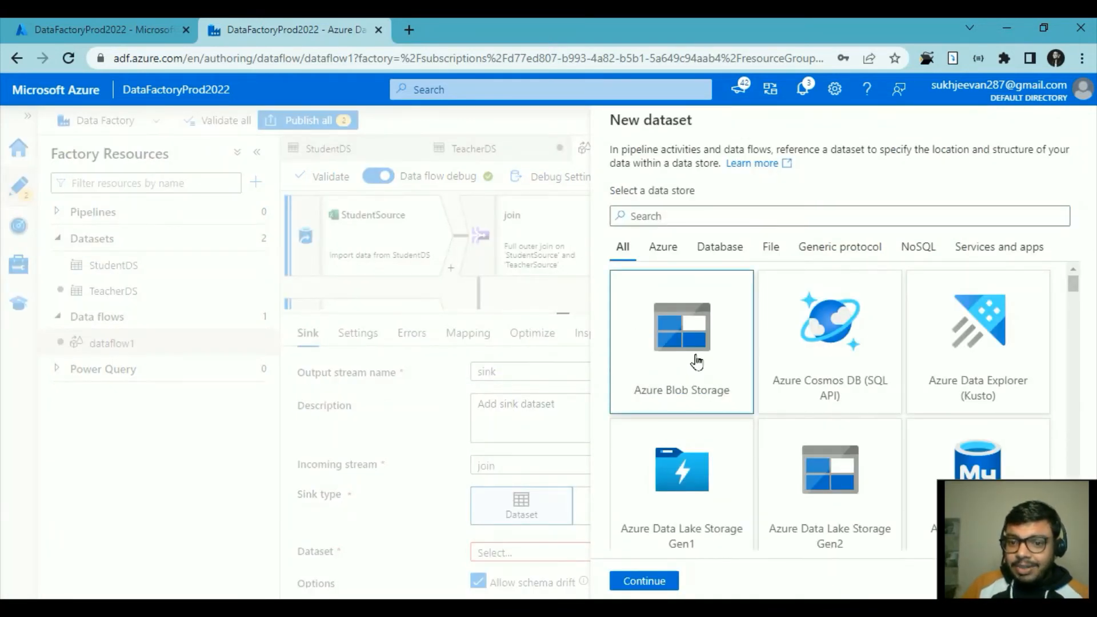
{"action": "left_click", "coordinate": [644, 580]}
{"action": "left_click", "coordinate": [848, 426]}
{"action": "left_click", "coordinate": [666, 582]}
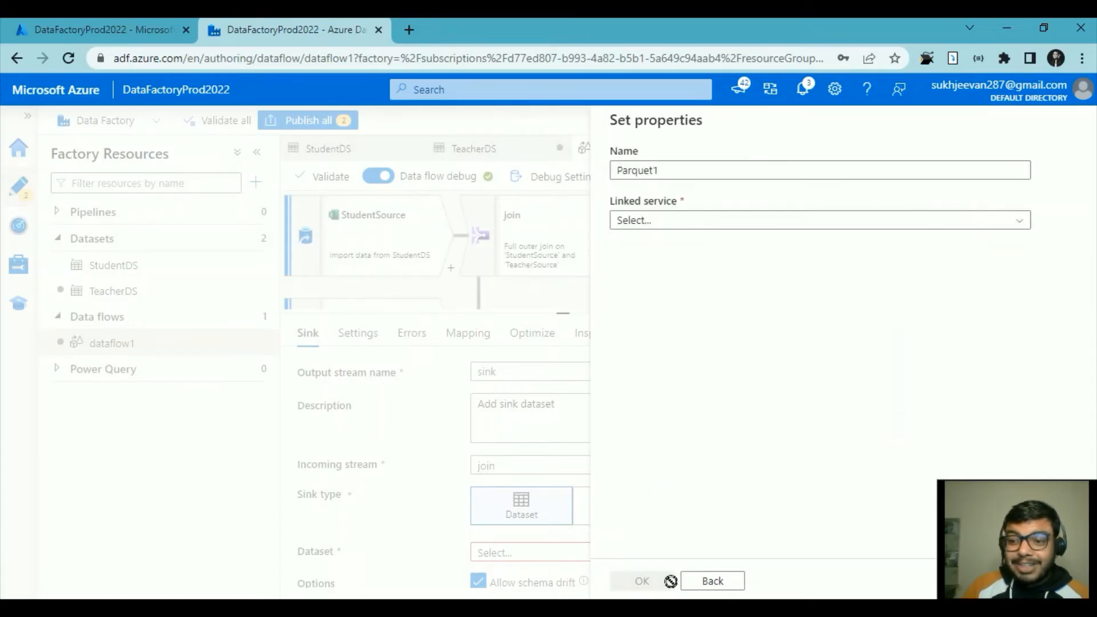
Name the new sink dataset FinalOutput and create it with the linked service AzureBlobStorageLS
{"action": "left_click", "coordinate": [719, 179]}
{"action": "double_click", "coordinate": [721, 179]}
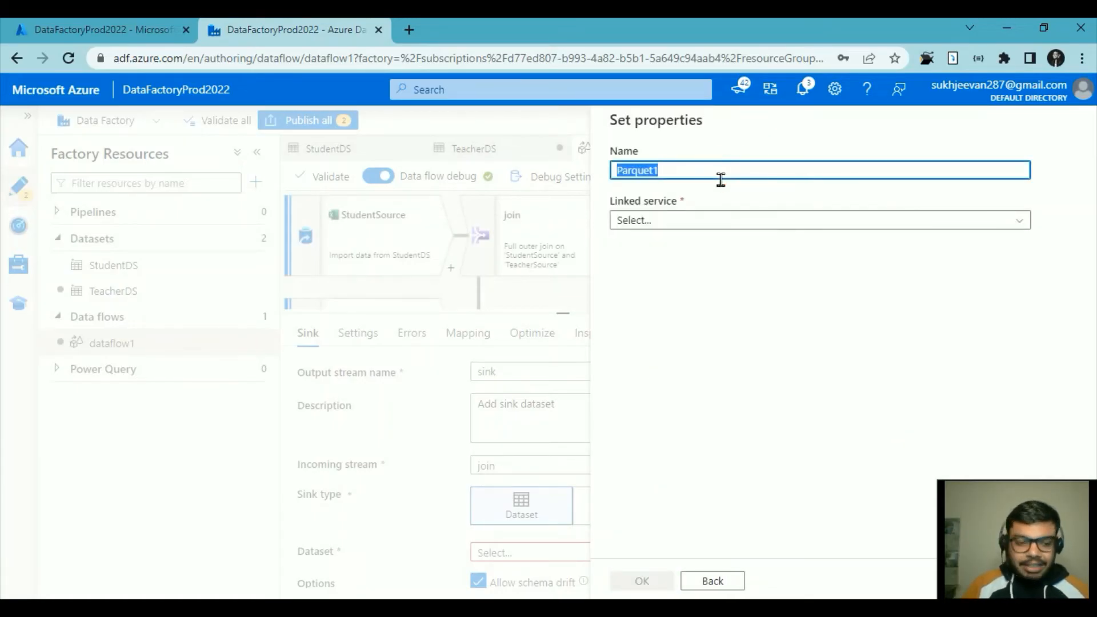
{"action": "type", "text": "FinalOutput"}
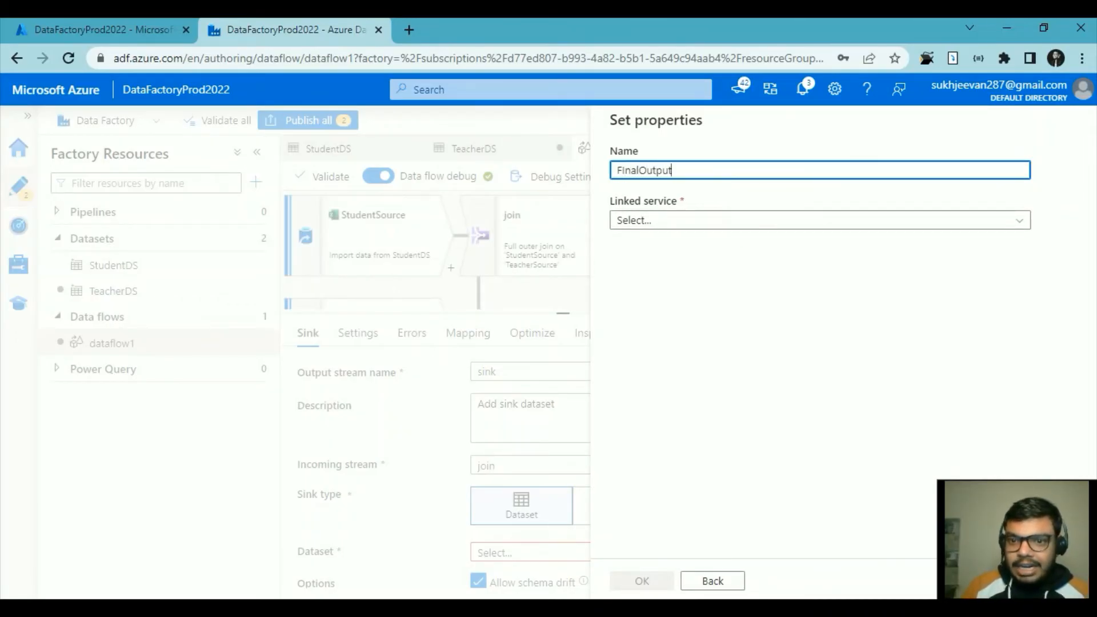
{"action": "left_click", "coordinate": [739, 223]}
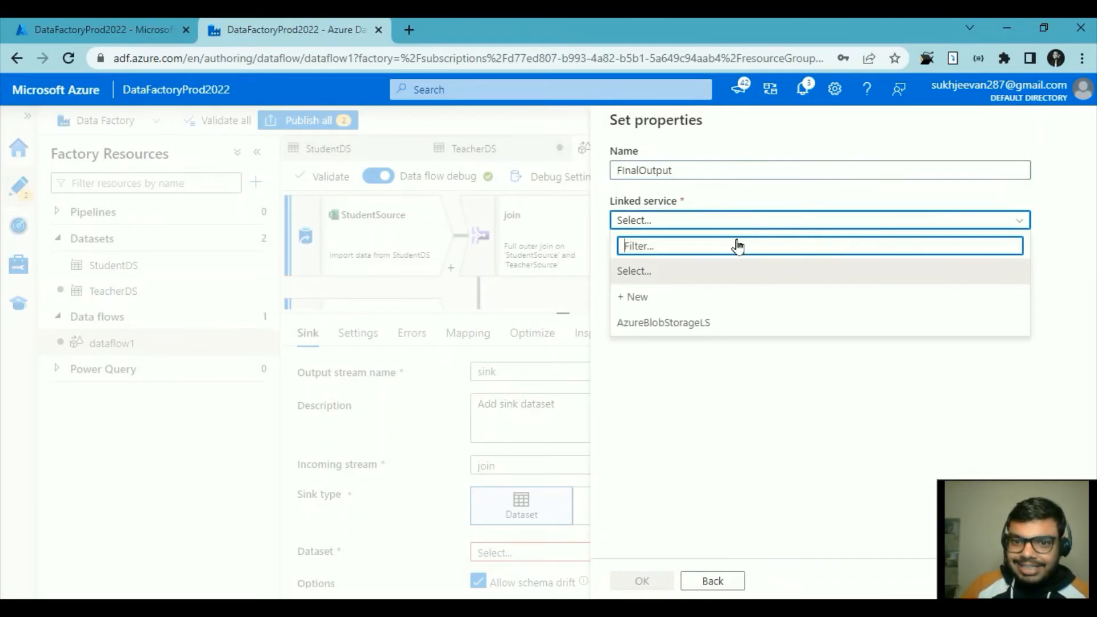
{"action": "left_click", "coordinate": [721, 324]}
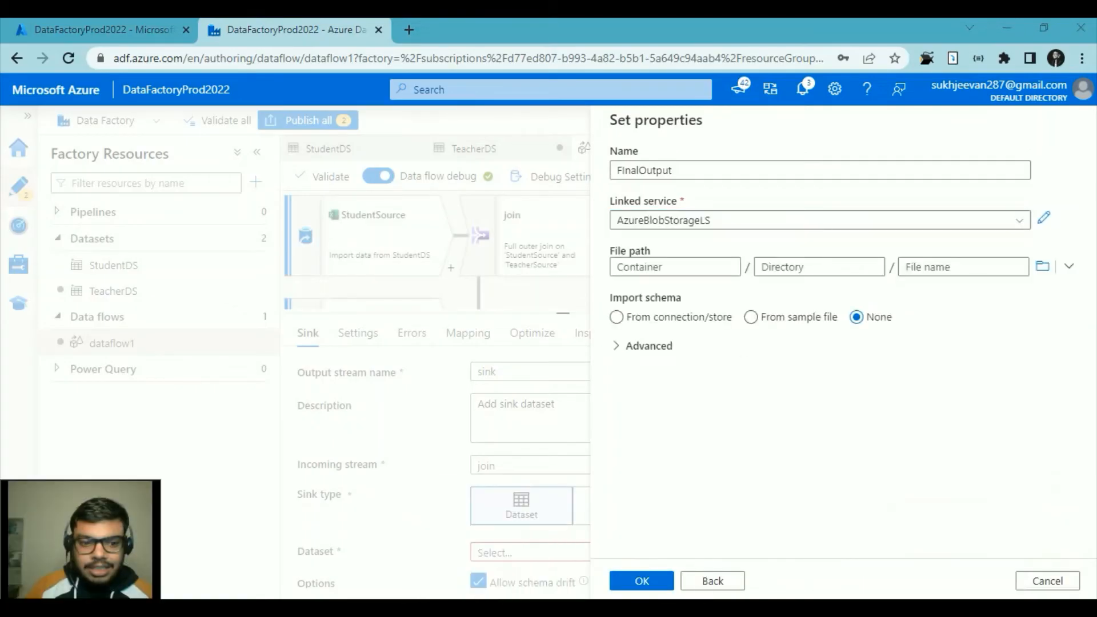
{"action": "left_click", "coordinate": [661, 581]}
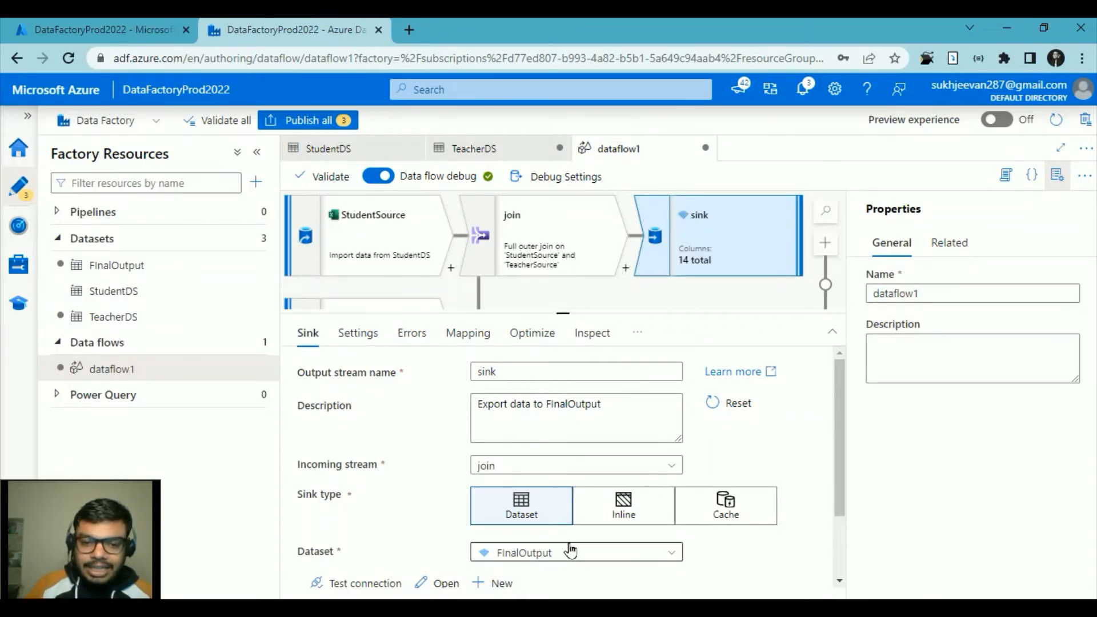
Configure the sink to output to a single file named FinalOP, using a single partition
{"action": "scroll", "coordinate": [568, 548], "scroll_direction": "down", "scroll_amount": 2}
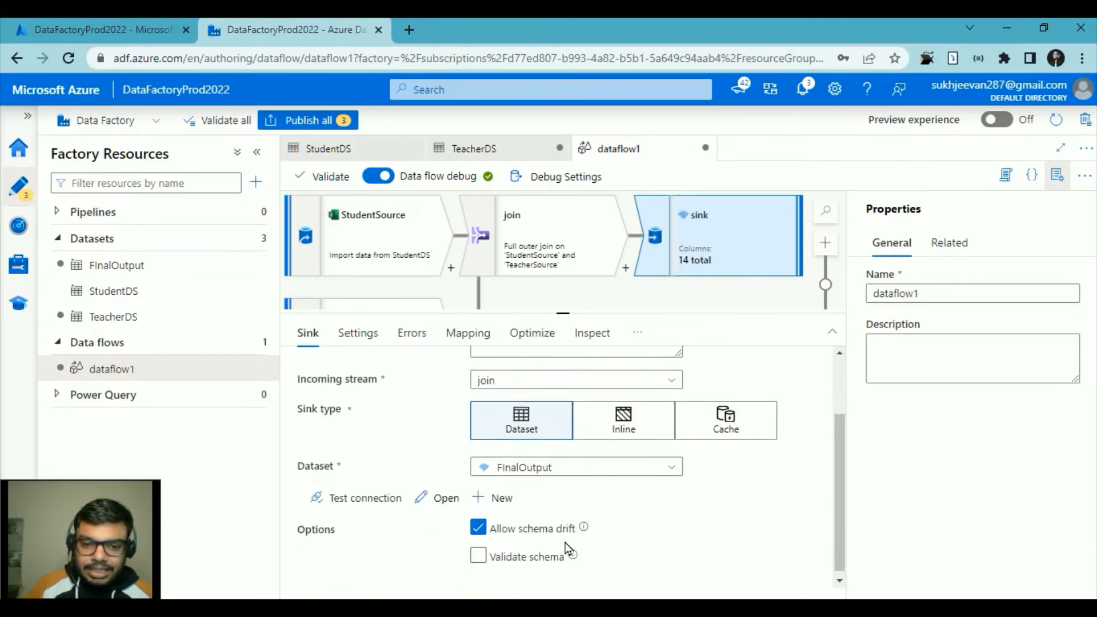
{"action": "left_click", "coordinate": [364, 336]}
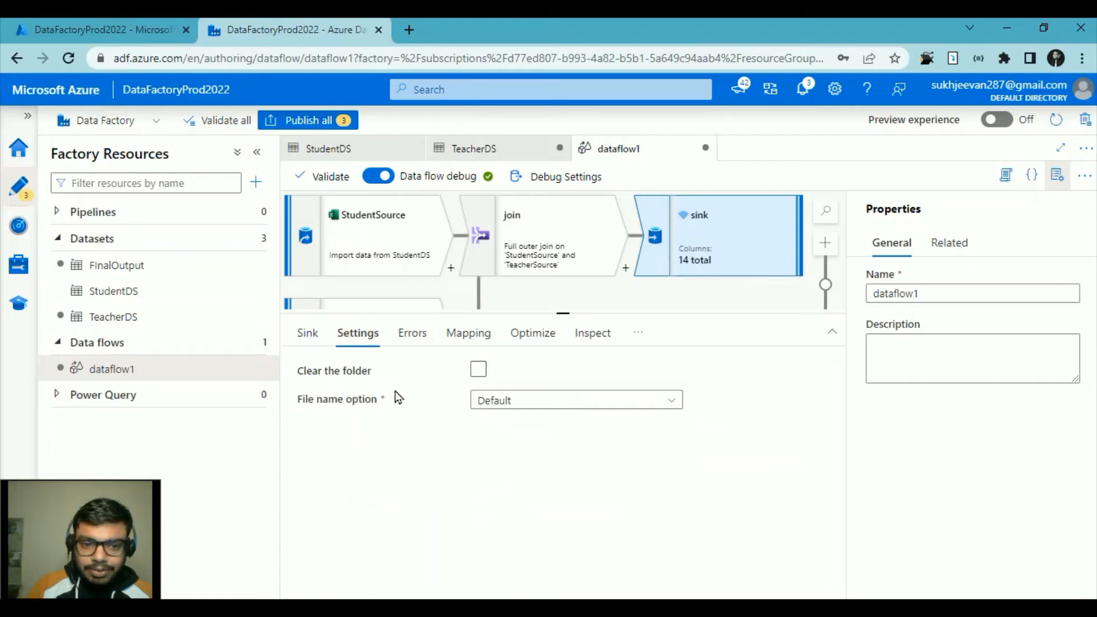
{"action": "left_click", "coordinate": [552, 399]}
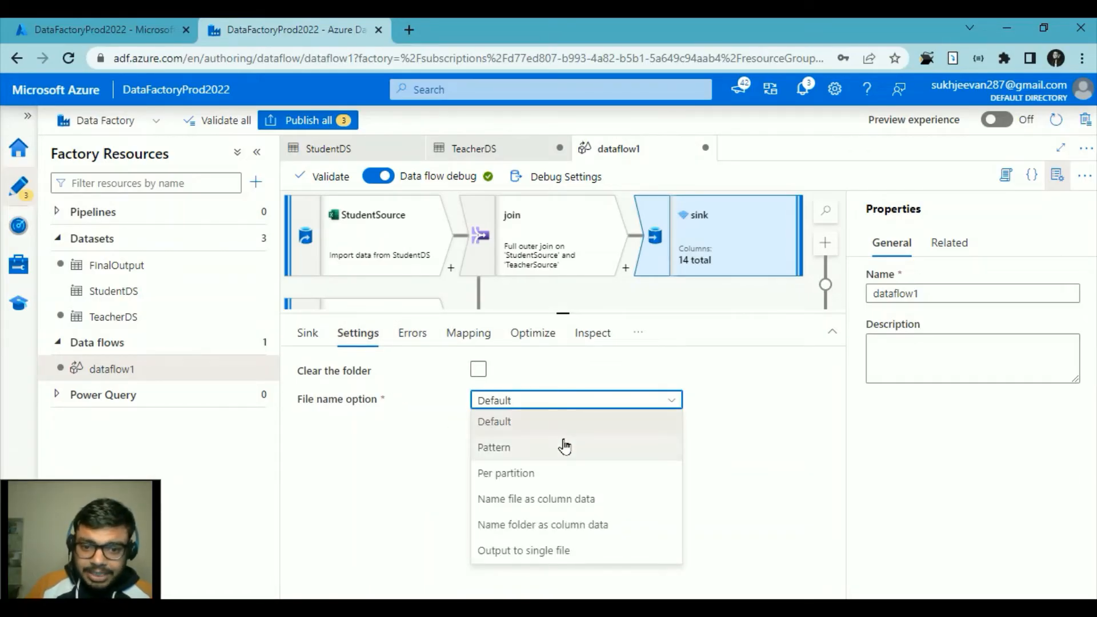
{"action": "left_click", "coordinate": [554, 553]}
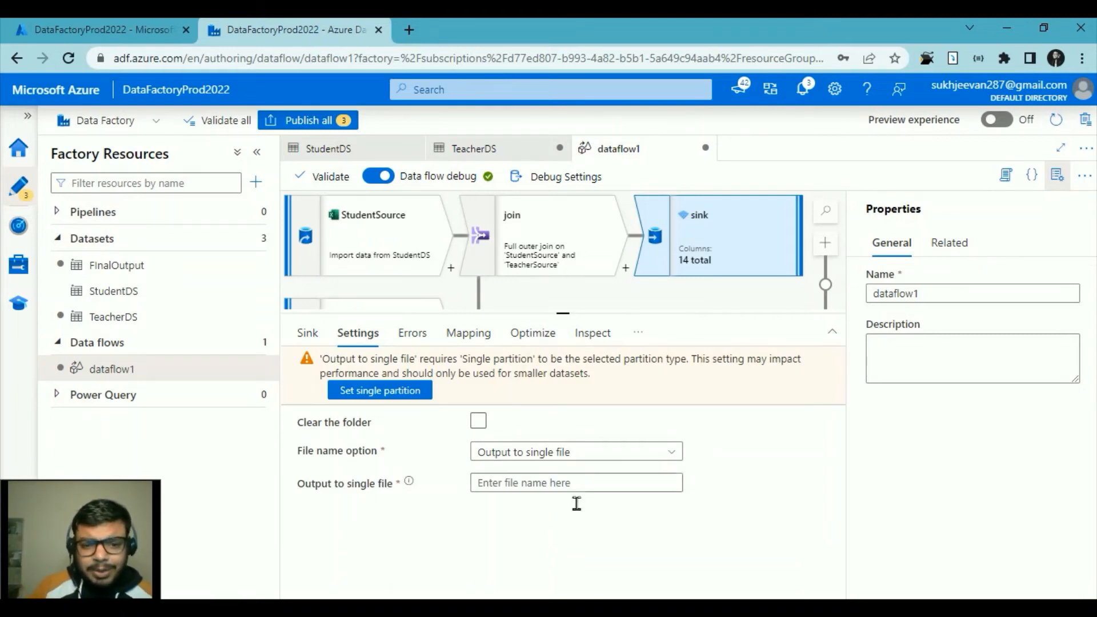
{"action": "left_click", "coordinate": [392, 395]}
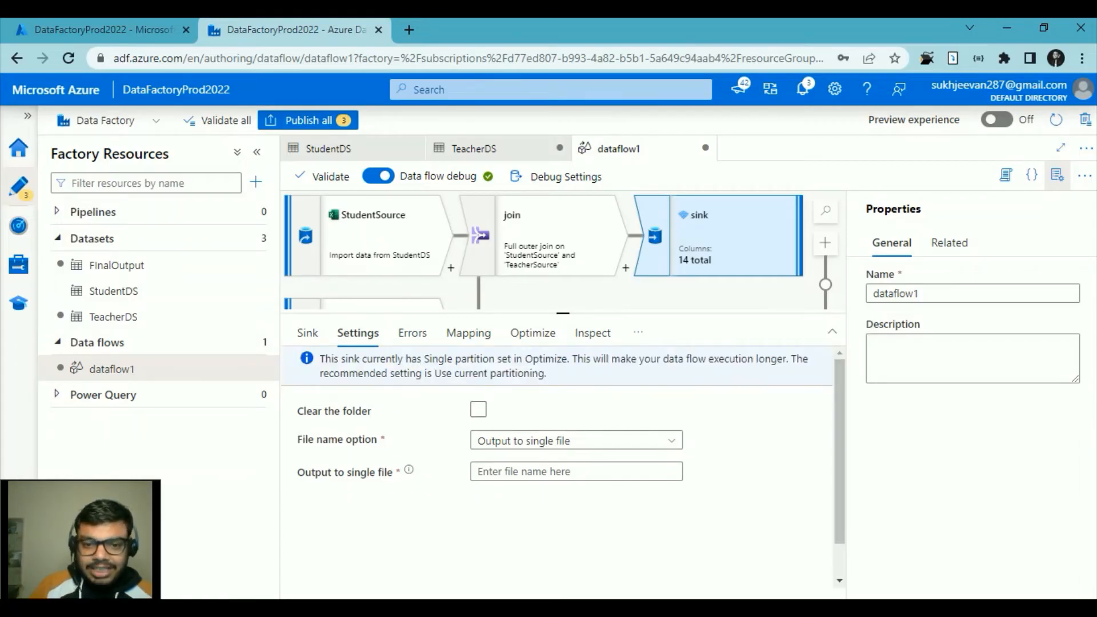
{"action": "left_click", "coordinate": [557, 479]}
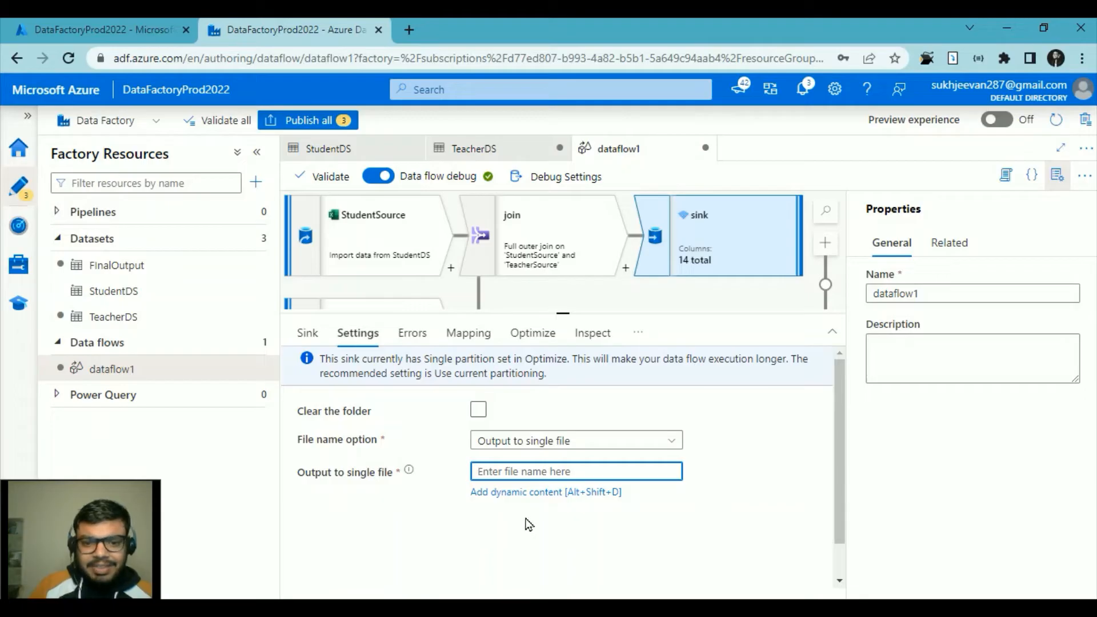
{"action": "type", "text": "Fina"}
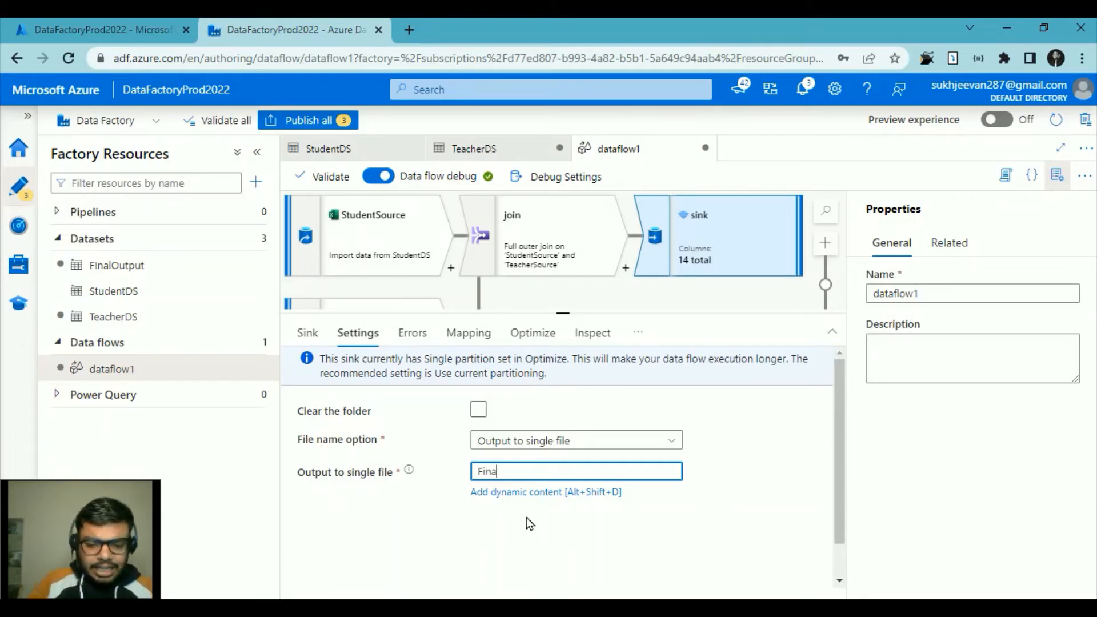
{"action": "type", "text": "lO"}
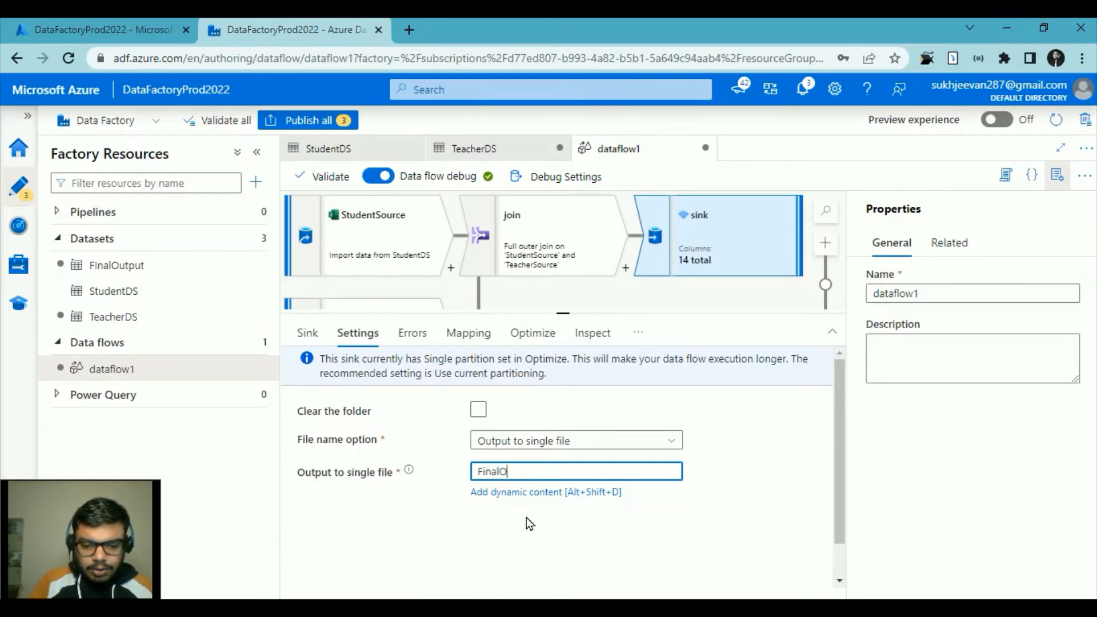
{"action": "type", "text": "P"}
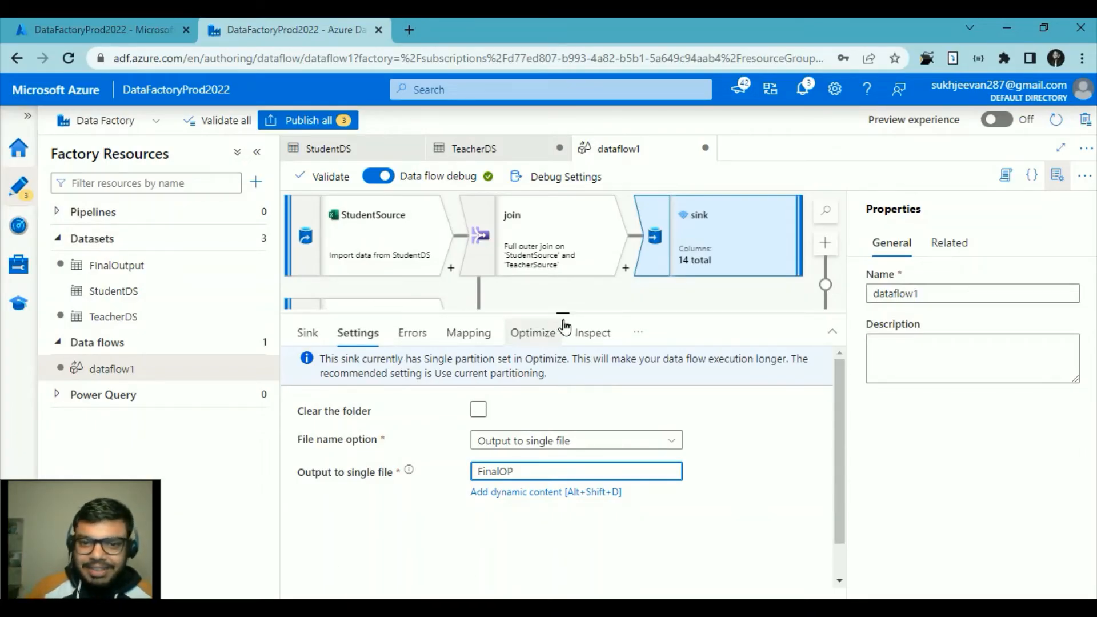
Check the sink's data preview, then review its dataset and output file settings for the cause of any errors
{"action": "left_click_drag", "start_coordinate": [563, 314], "coordinate": [563, 351]}
{"action": "left_click_drag", "start_coordinate": [563, 378], "coordinate": [558, 432]}
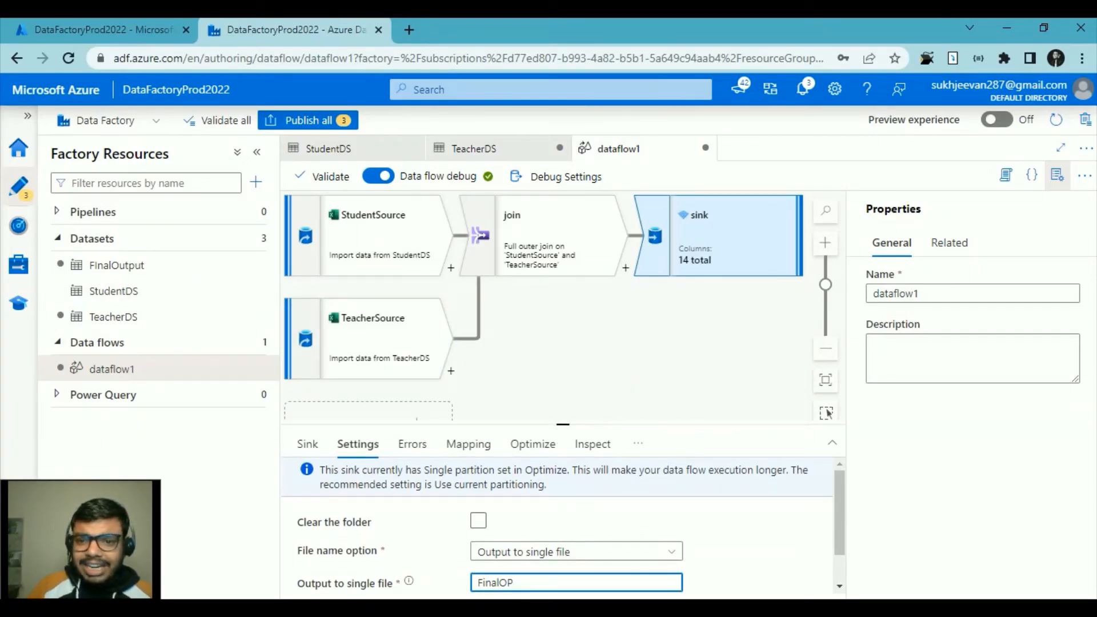
{"action": "left_click", "coordinate": [638, 447]}
{"action": "double_click", "coordinate": [572, 475]}
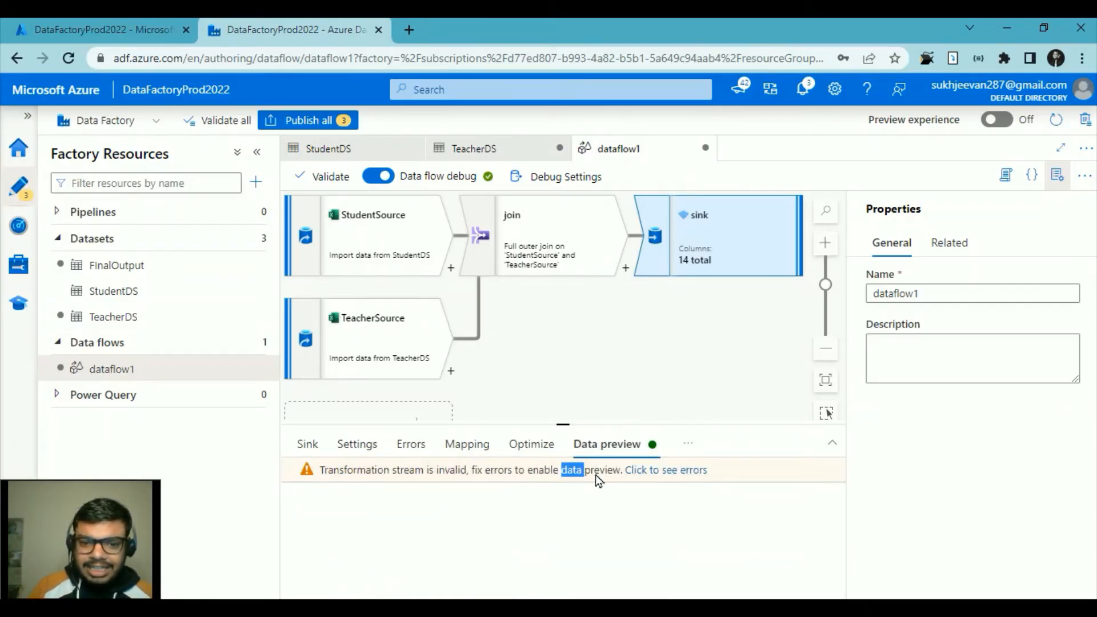
{"action": "left_click_drag", "start_coordinate": [571, 430], "coordinate": [585, 353]}
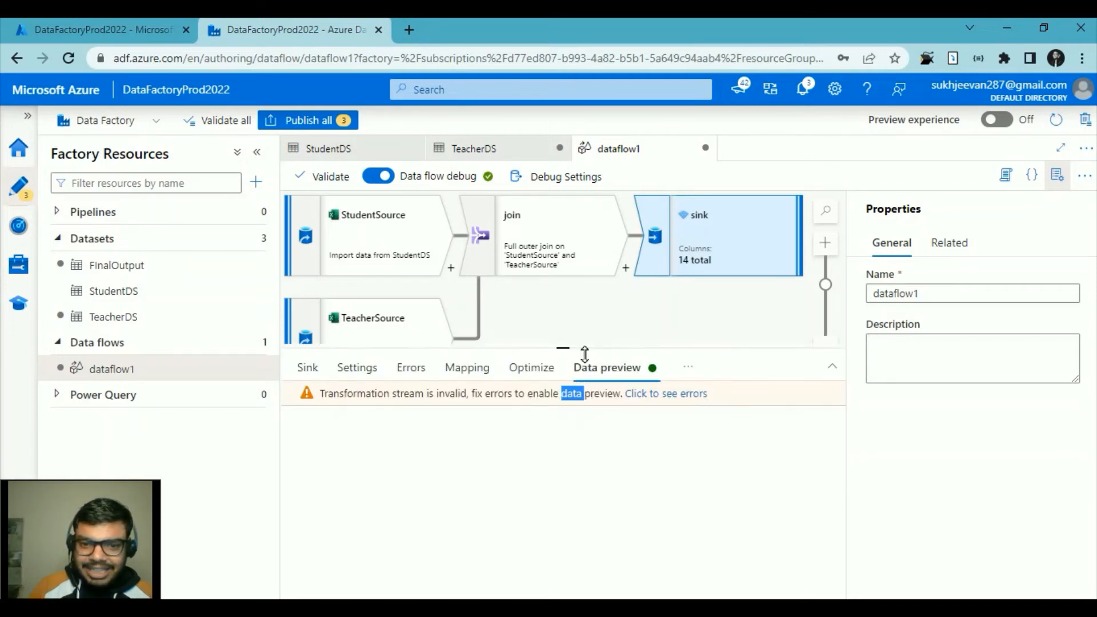
{"action": "left_click", "coordinate": [329, 372]}
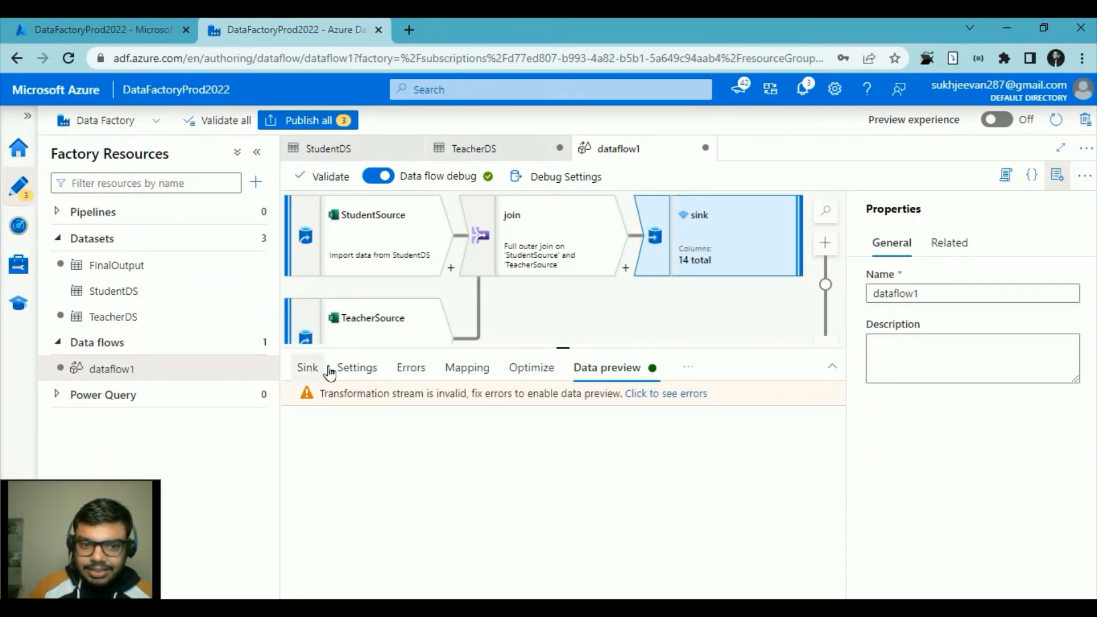
{"action": "left_click", "coordinate": [328, 369]}
{"action": "scroll", "coordinate": [497, 485], "scroll_direction": "down", "scroll_amount": 3}
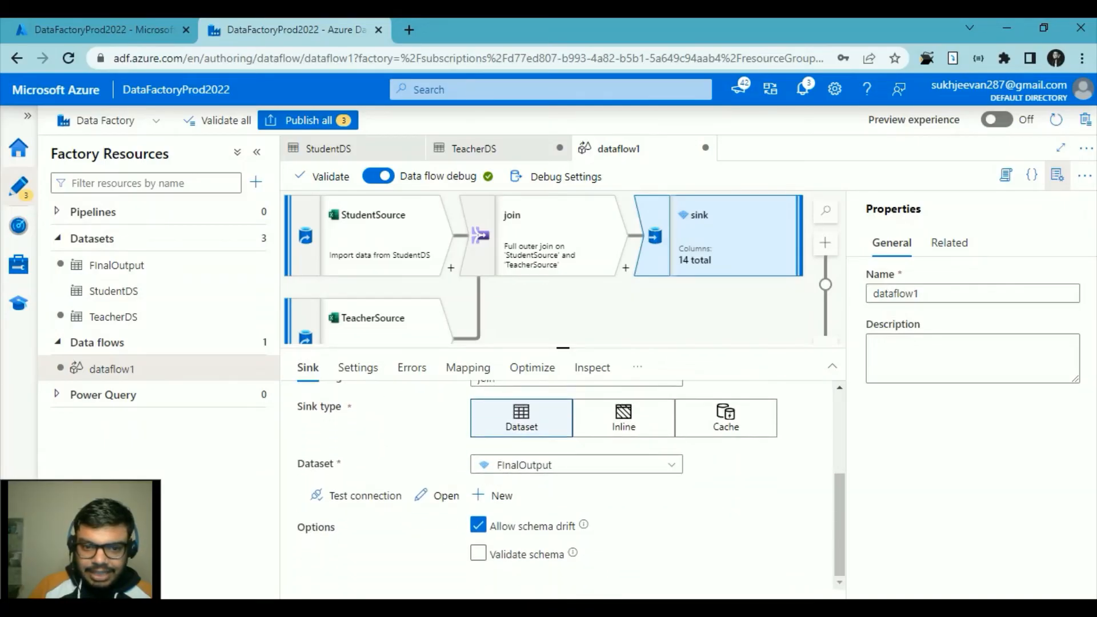
{"action": "left_click", "coordinate": [359, 370]}
{"action": "left_click", "coordinate": [480, 446]}
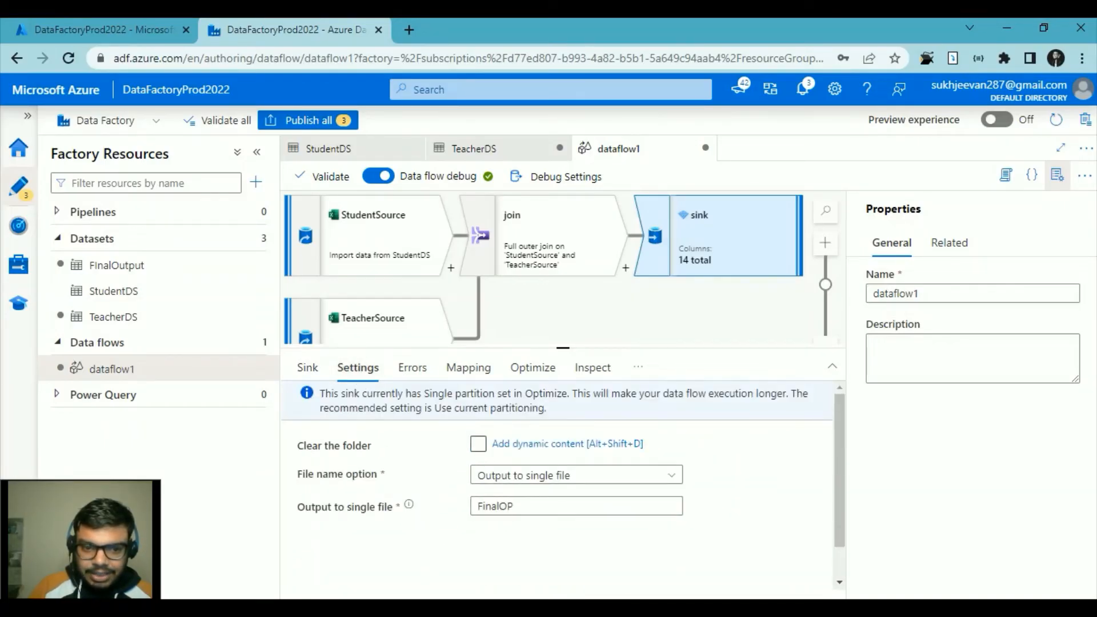
Set the linked service in the sink's error handling to AzureBlobStorageLS
{"action": "left_click", "coordinate": [412, 369]}
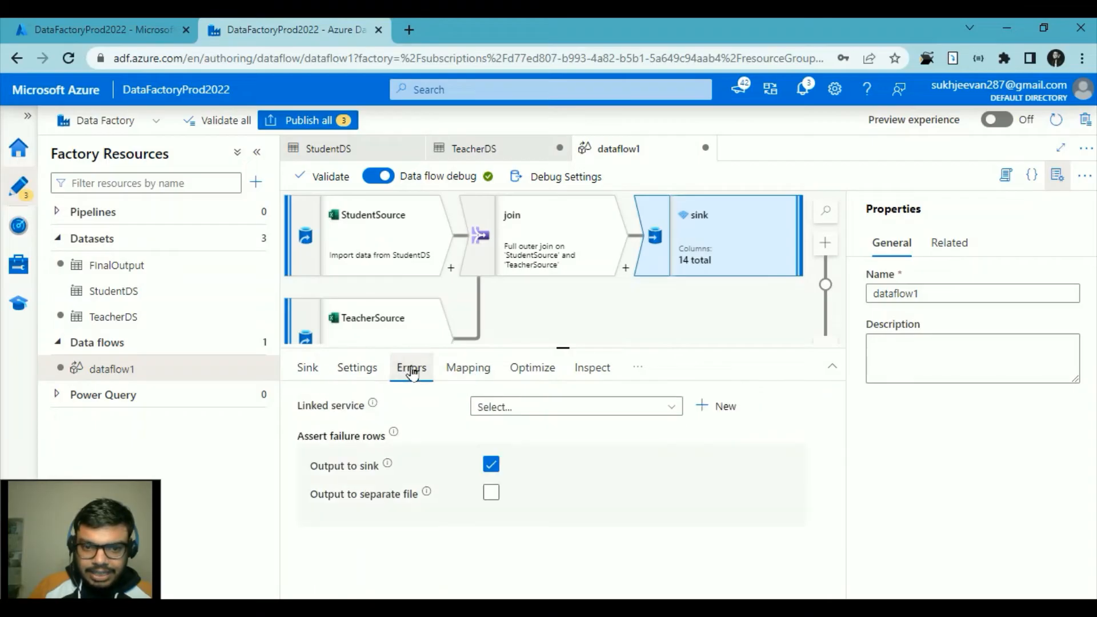
{"action": "left_click", "coordinate": [534, 408]}
{"action": "left_click", "coordinate": [549, 482]}
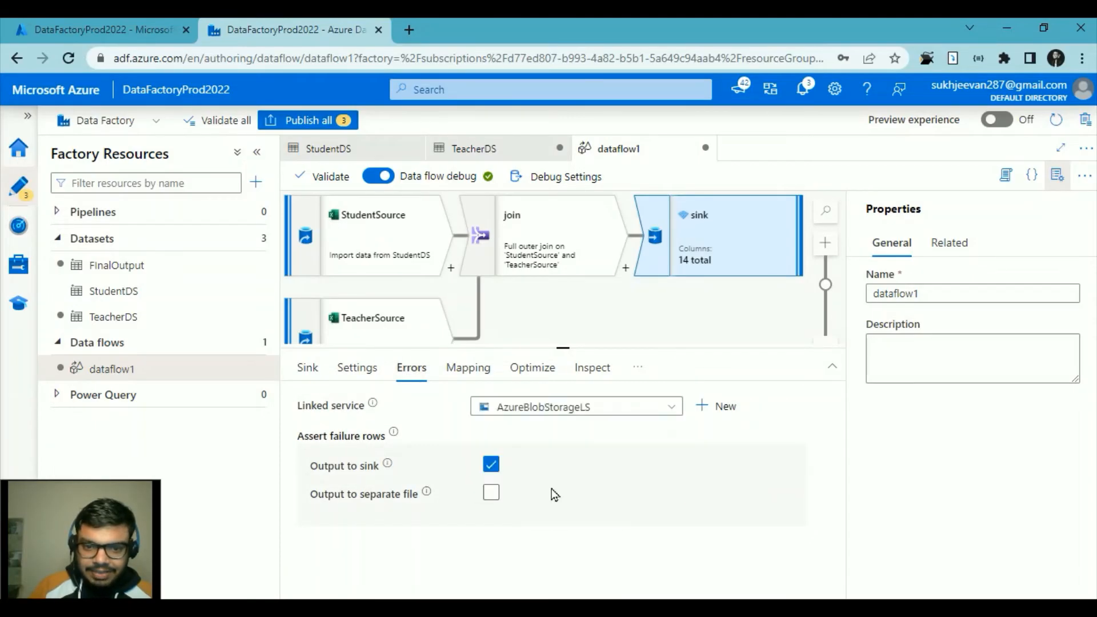
Review the sink's mapping, optimization and output schema, then view the error details reported for its data preview
{"action": "left_click", "coordinate": [479, 368]}
{"action": "left_click", "coordinate": [534, 370]}
{"action": "left_click", "coordinate": [594, 368]}
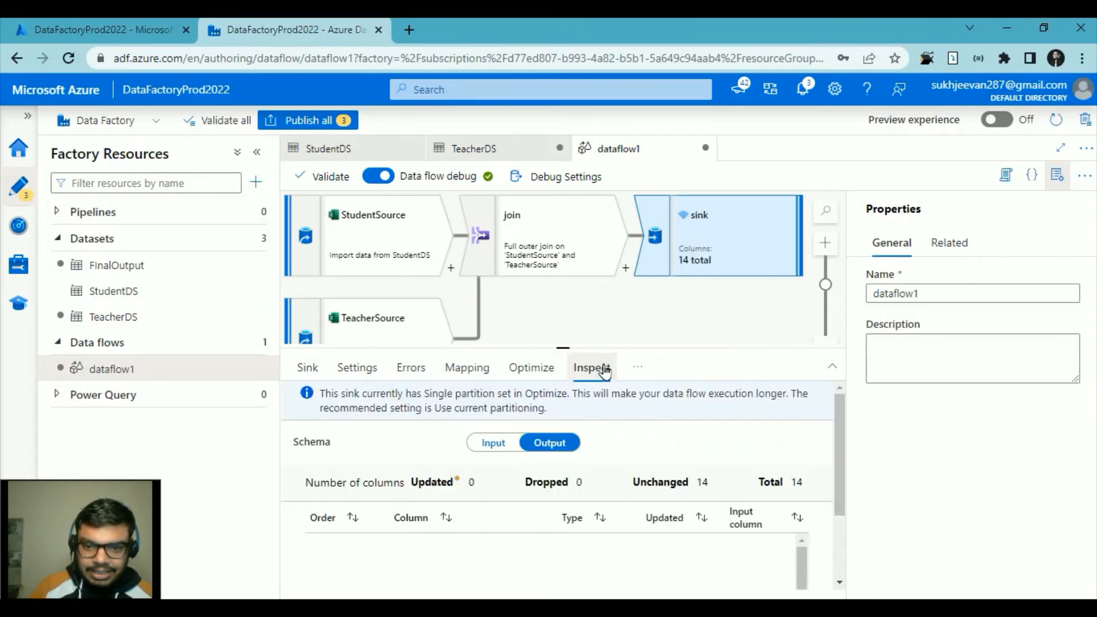
{"action": "scroll", "coordinate": [624, 489], "scroll_direction": "down", "scroll_amount": 1}
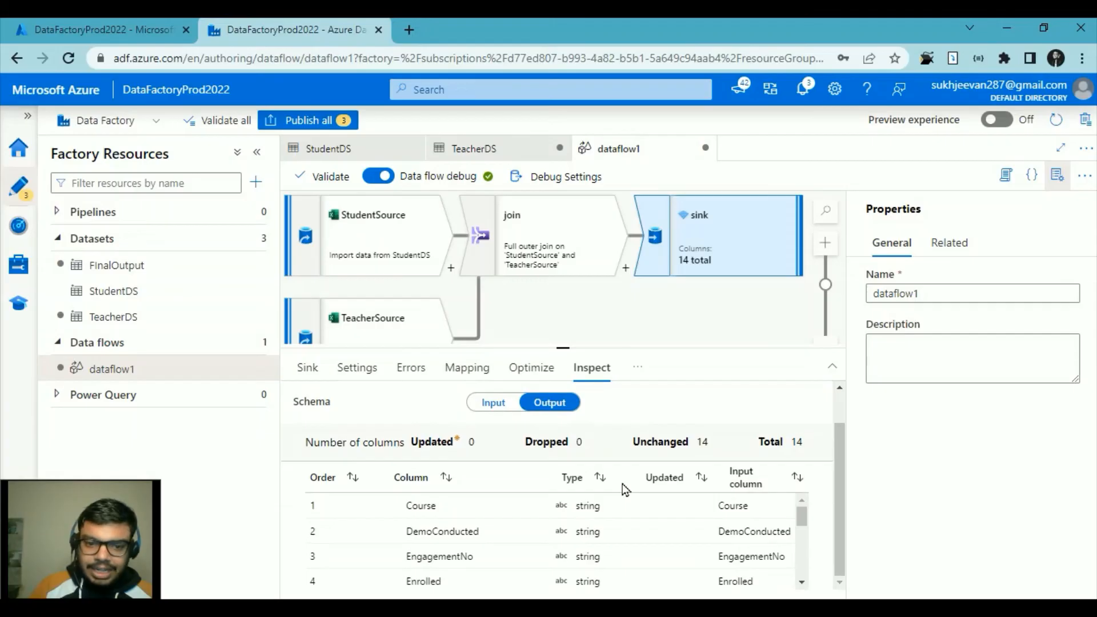
{"action": "left_click", "coordinate": [636, 368]}
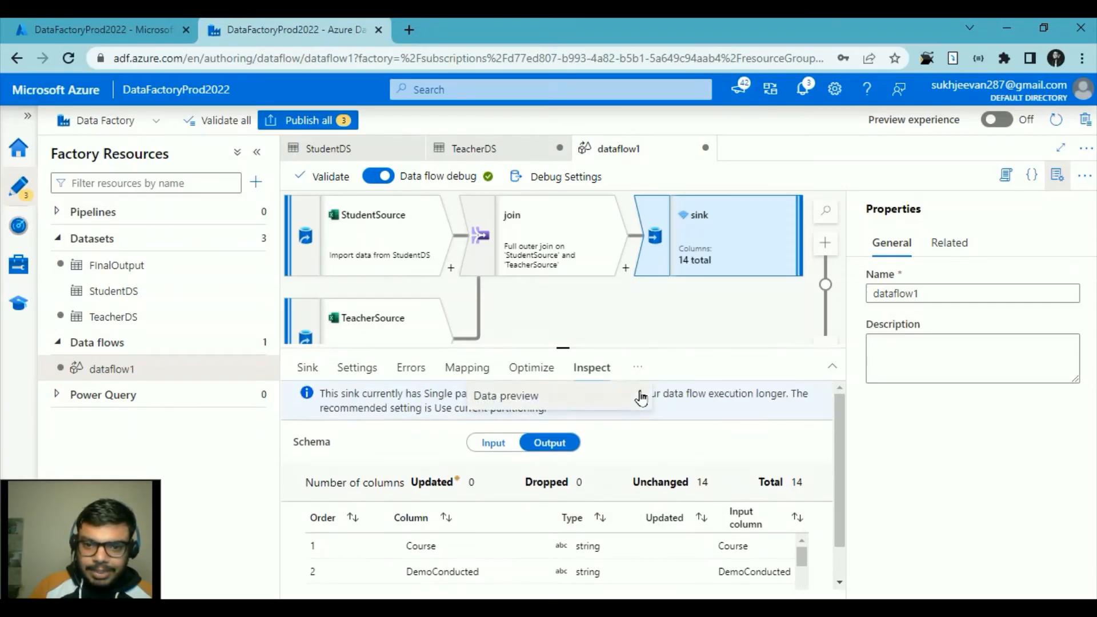
{"action": "left_click", "coordinate": [633, 404]}
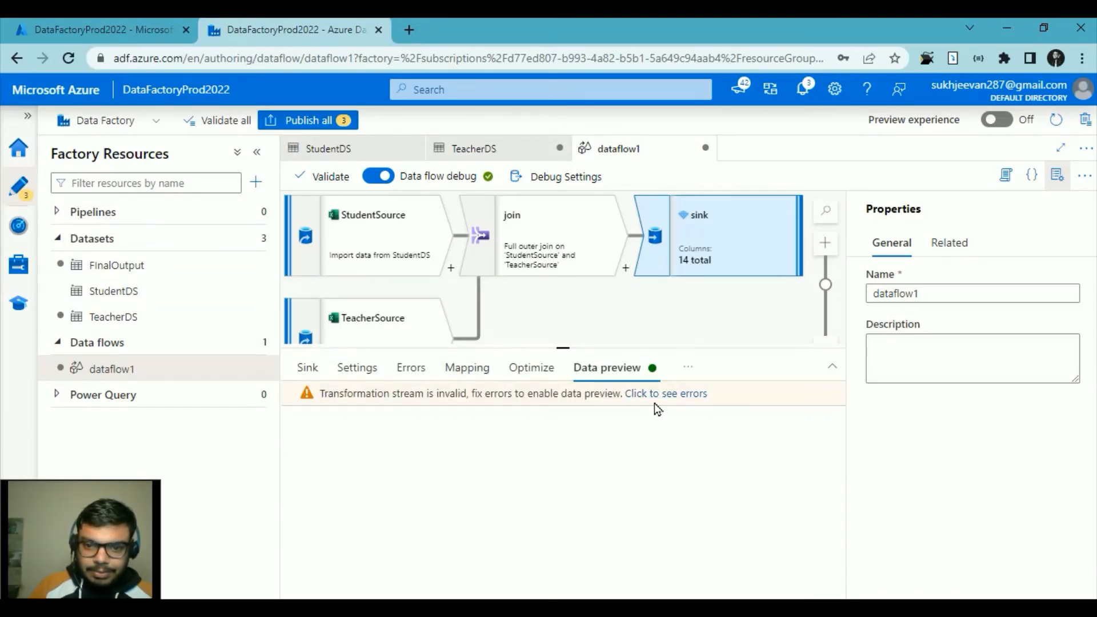
{"action": "left_click", "coordinate": [658, 406]}
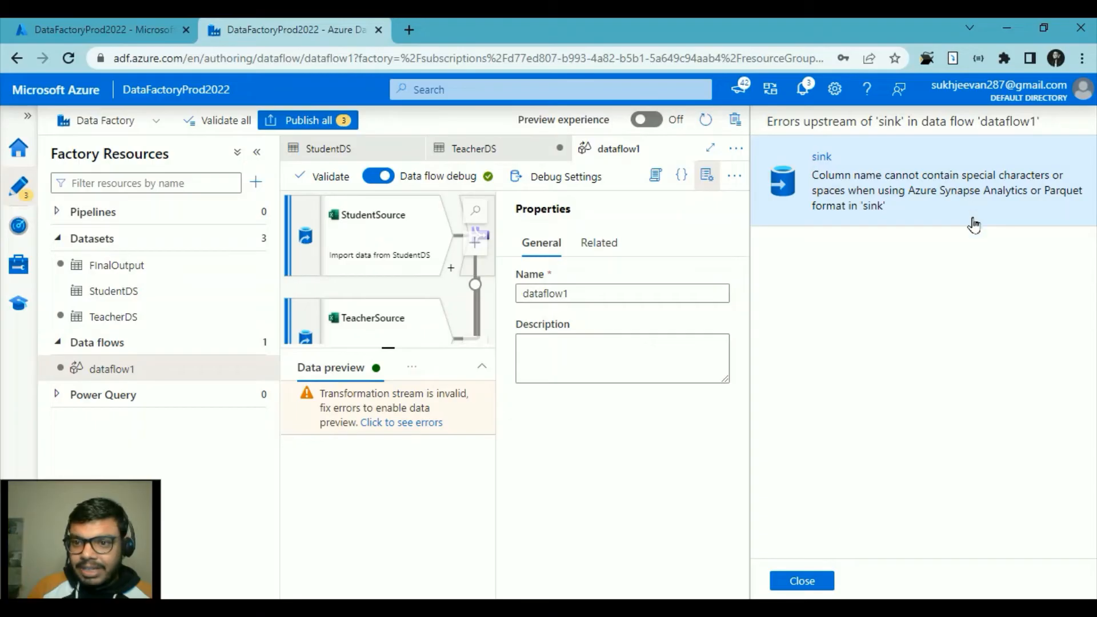
{"action": "left_click", "coordinate": [803, 581]}
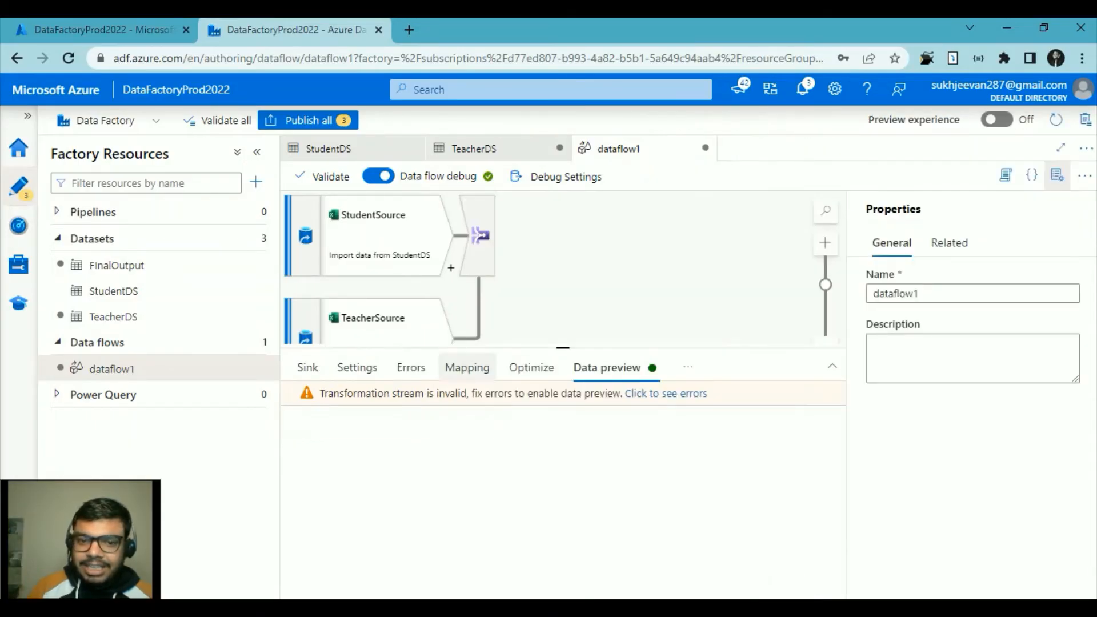
Recheck the sink's output file settings, inspected schema and dataset options for the cause of the invalid column name
{"action": "mouse_move", "coordinate": [571, 350]}
{"action": "left_mouse_down"}
{"action": "mouse_move", "coordinate": [571, 464]}
{"action": "mouse_move", "coordinate": [565, 362]}
{"action": "left_mouse_up"}
{"action": "left_click", "coordinate": [487, 261]}
{"action": "left_click", "coordinate": [679, 268]}
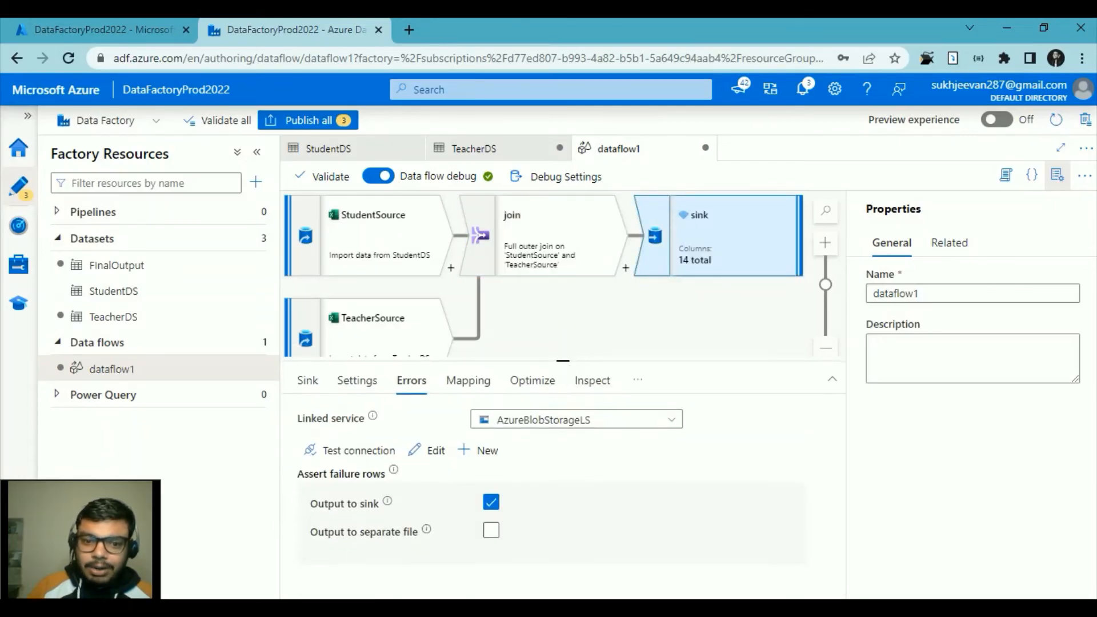
{"action": "left_click", "coordinate": [374, 381]}
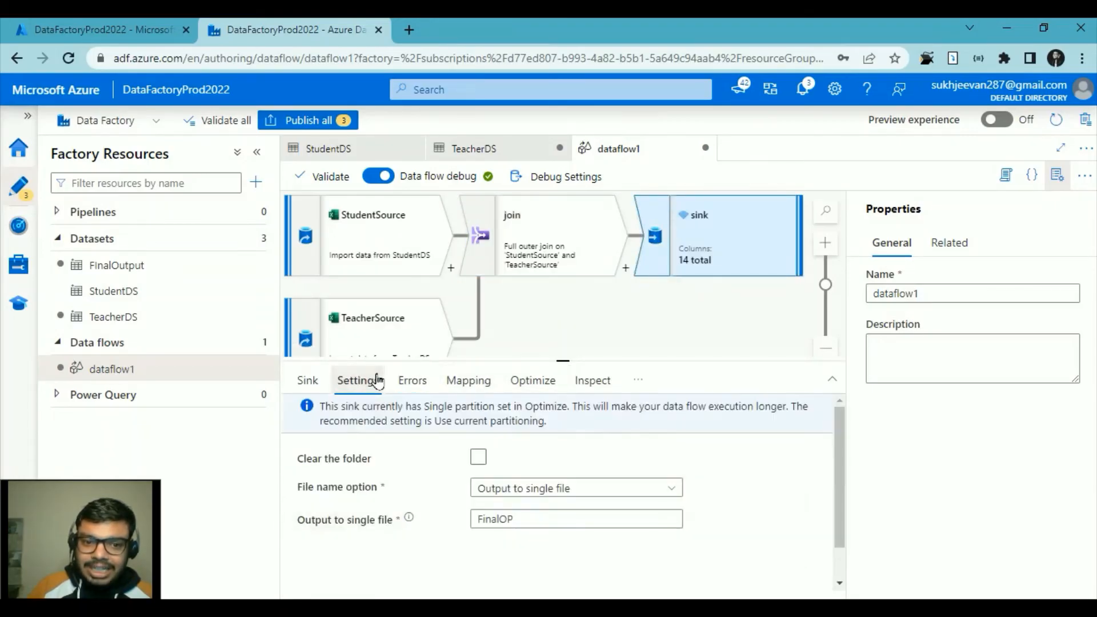
{"action": "left_click", "coordinate": [594, 382]}
{"action": "scroll", "coordinate": [366, 400], "scroll_direction": "down", "scroll_amount": 1}
{"action": "left_click", "coordinate": [357, 339]}
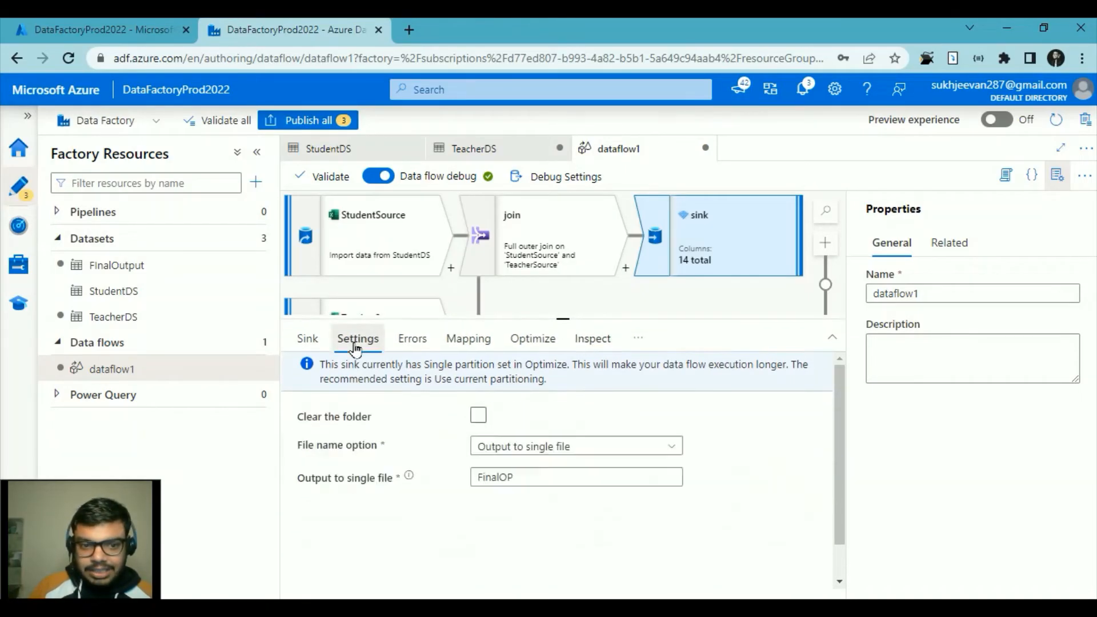
{"action": "left_click", "coordinate": [318, 345]}
{"action": "scroll", "coordinate": [490, 474], "scroll_direction": "down", "scroll_amount": 2}
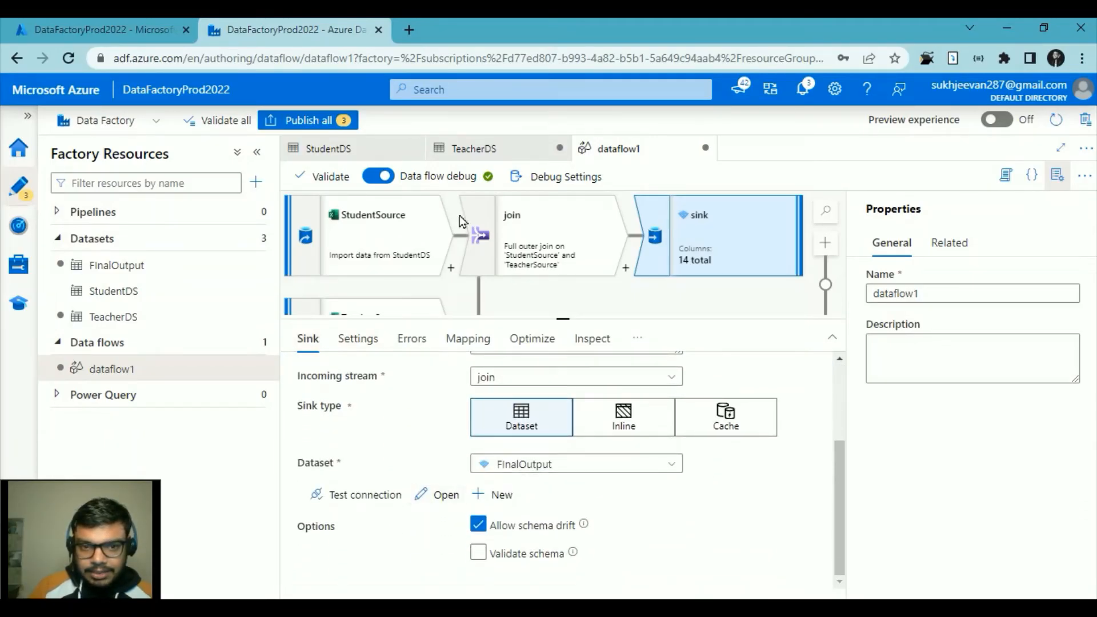
Examine StudentSource's projected column names for spaces or special characters
{"action": "left_click", "coordinate": [406, 220]}
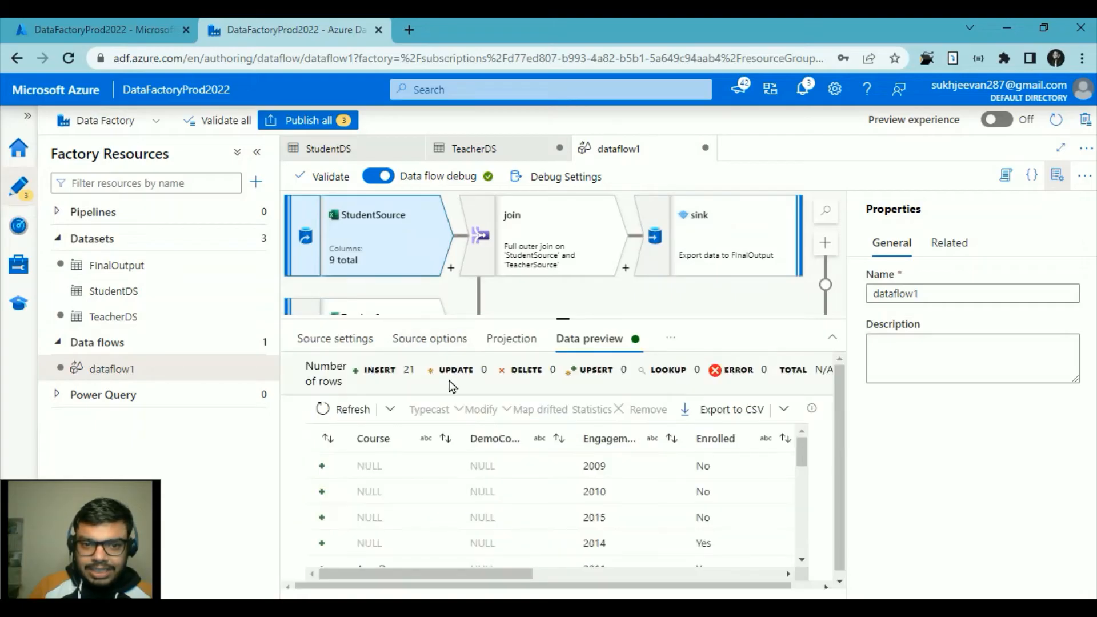
{"action": "left_click", "coordinate": [435, 343]}
{"action": "left_click", "coordinate": [518, 350]}
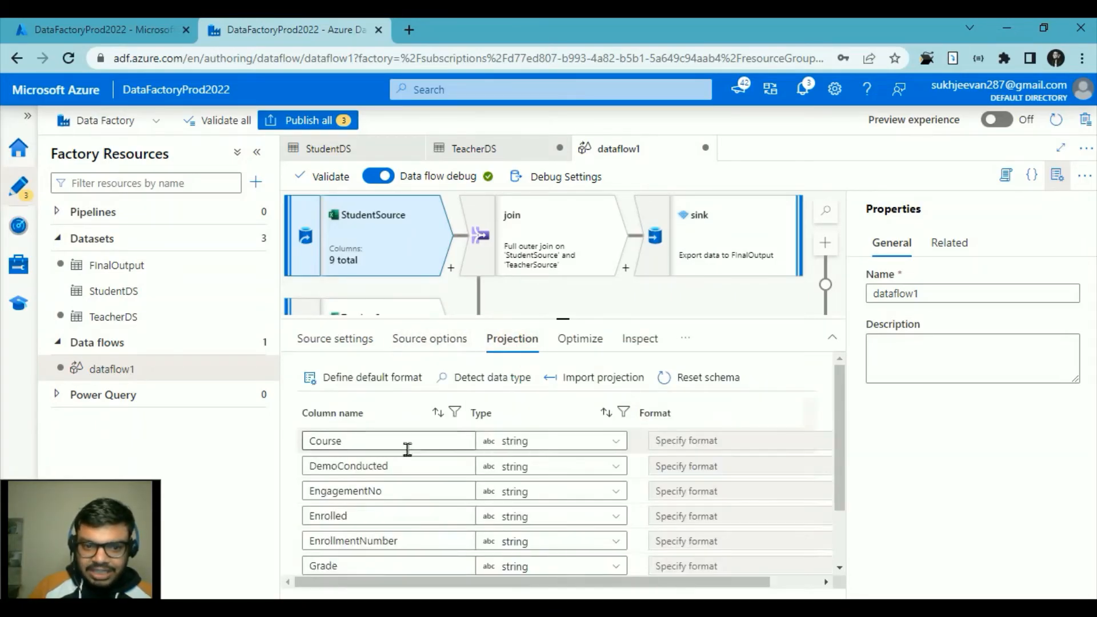
{"action": "scroll", "coordinate": [415, 505], "scroll_direction": "down", "scroll_amount": 1}
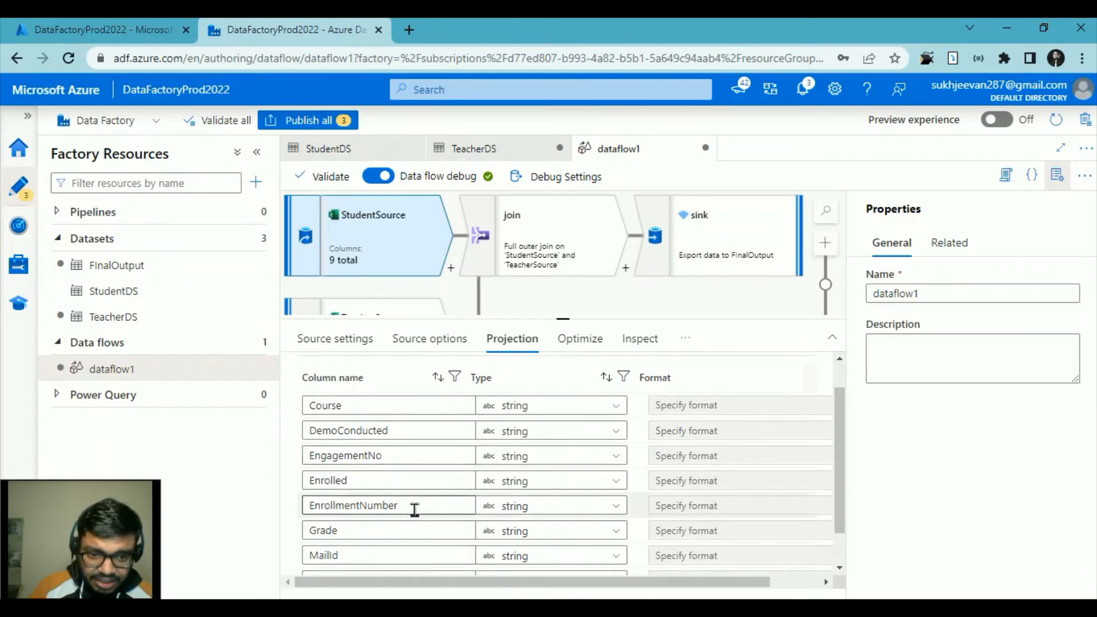
{"action": "scroll", "coordinate": [412, 505], "scroll_direction": "down", "scroll_amount": 1}
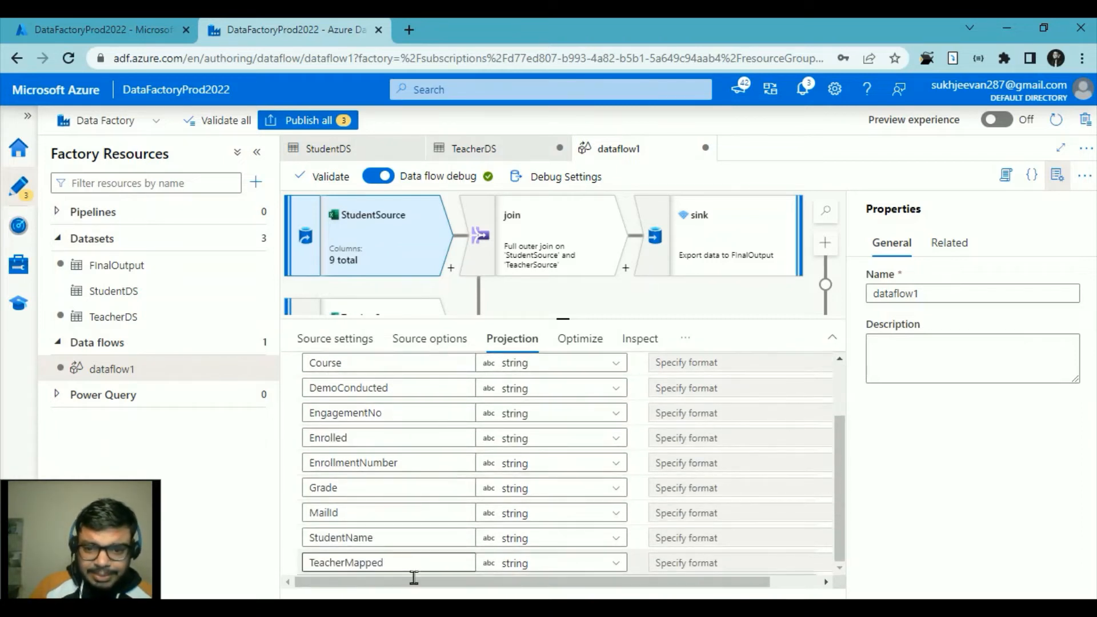
{"action": "scroll", "coordinate": [412, 577], "scroll_direction": "up", "scroll_amount": 1}
{"action": "scroll", "coordinate": [413, 577], "scroll_direction": "down", "scroll_amount": 1}
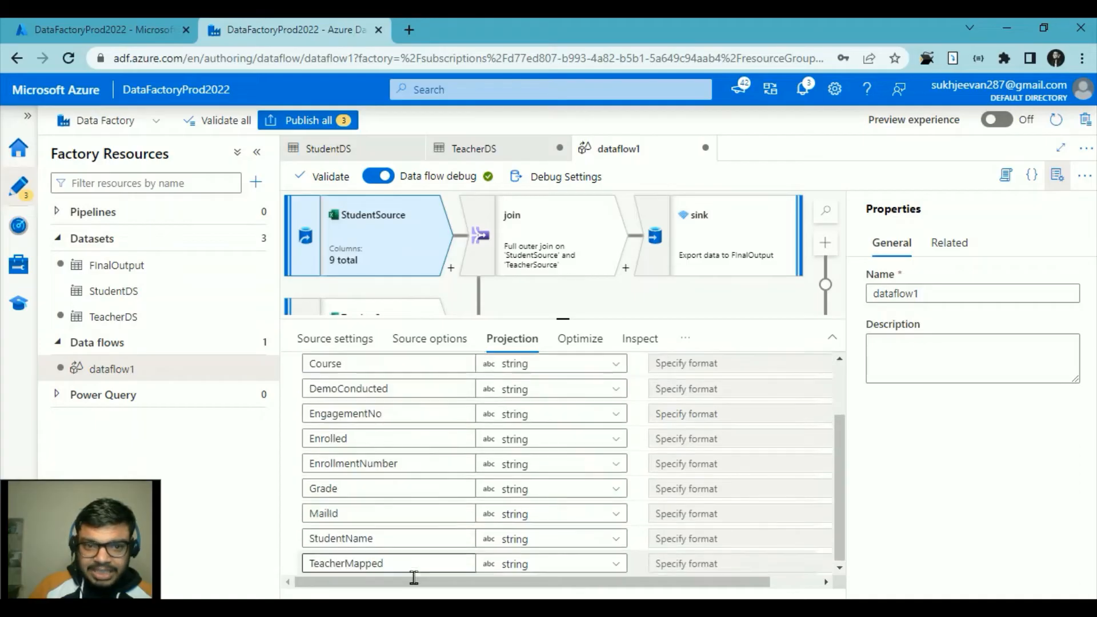
Remove the space from the Teacher Id column name in TeacherSource's projection
{"action": "left_click", "coordinate": [382, 308]}
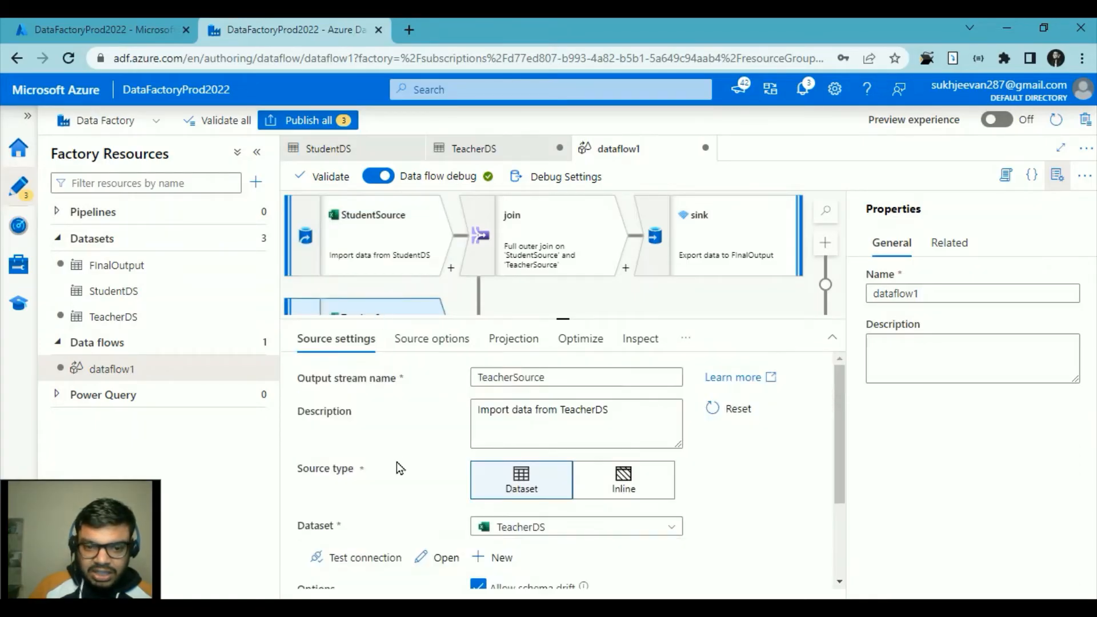
{"action": "left_click", "coordinate": [435, 342]}
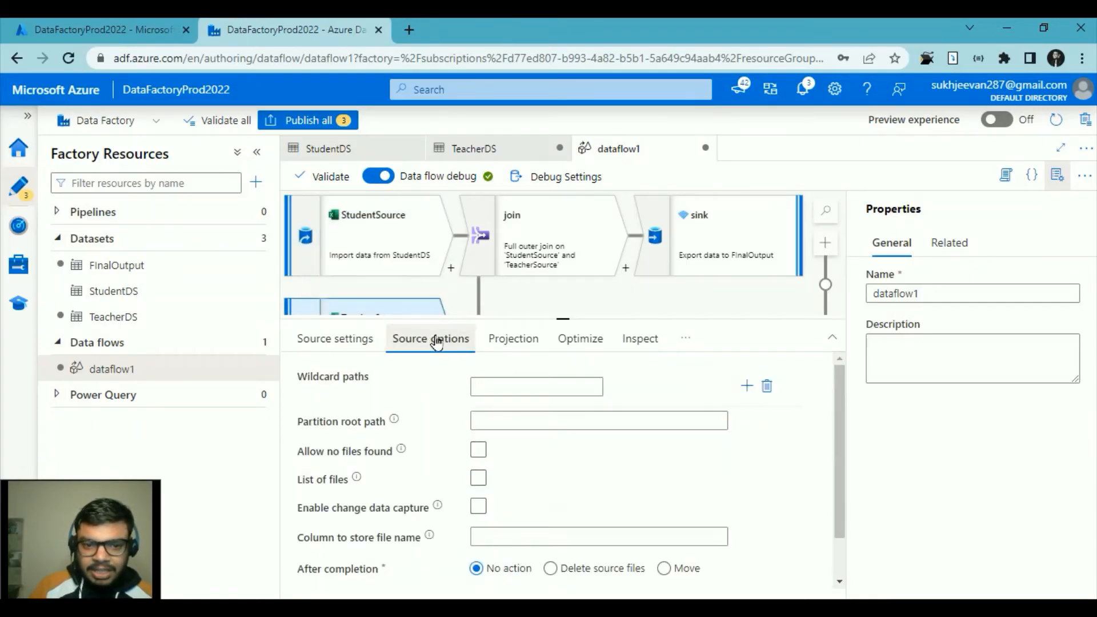
{"action": "left_click", "coordinate": [521, 352]}
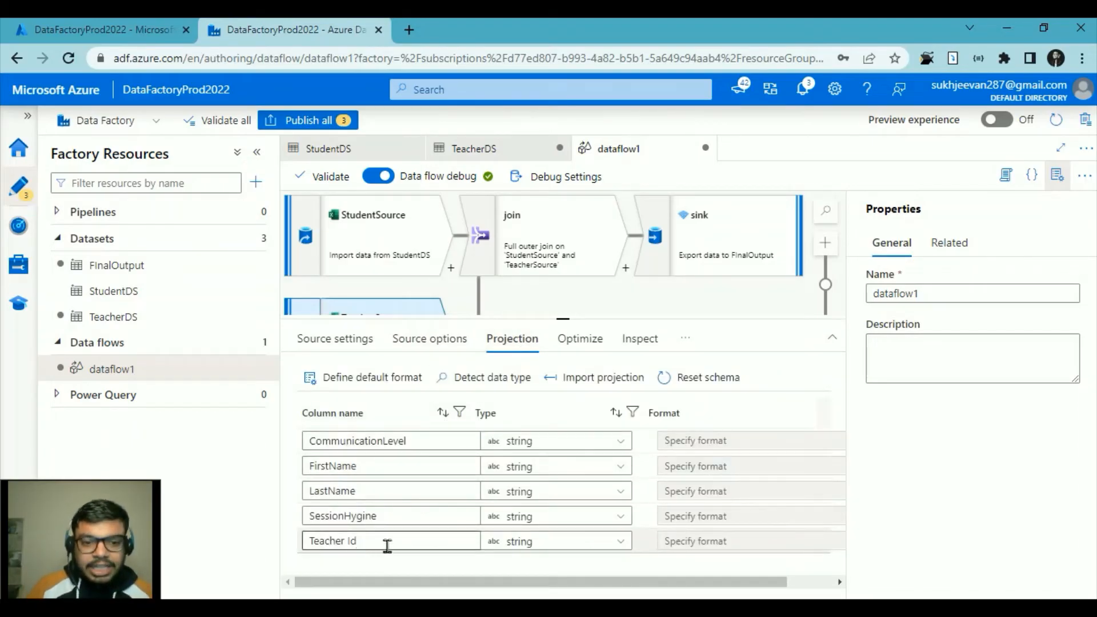
{"action": "left_click", "coordinate": [355, 548]}
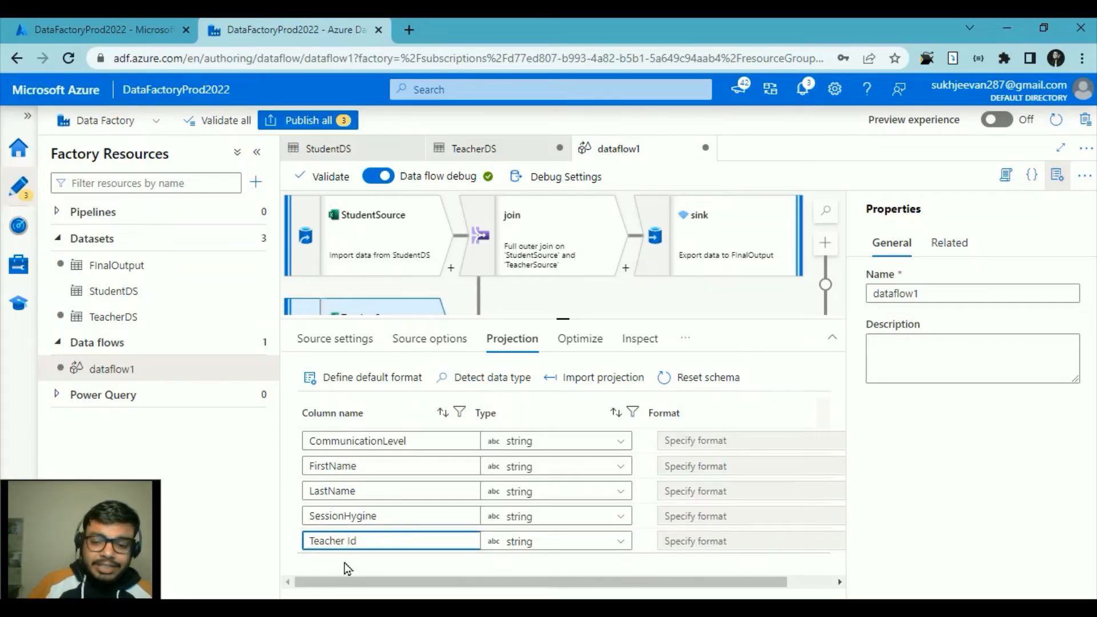
{"action": "left_click", "coordinate": [347, 568]}
Review the join's optimization, join settings and inspected column list
{"action": "left_click", "coordinate": [543, 255]}
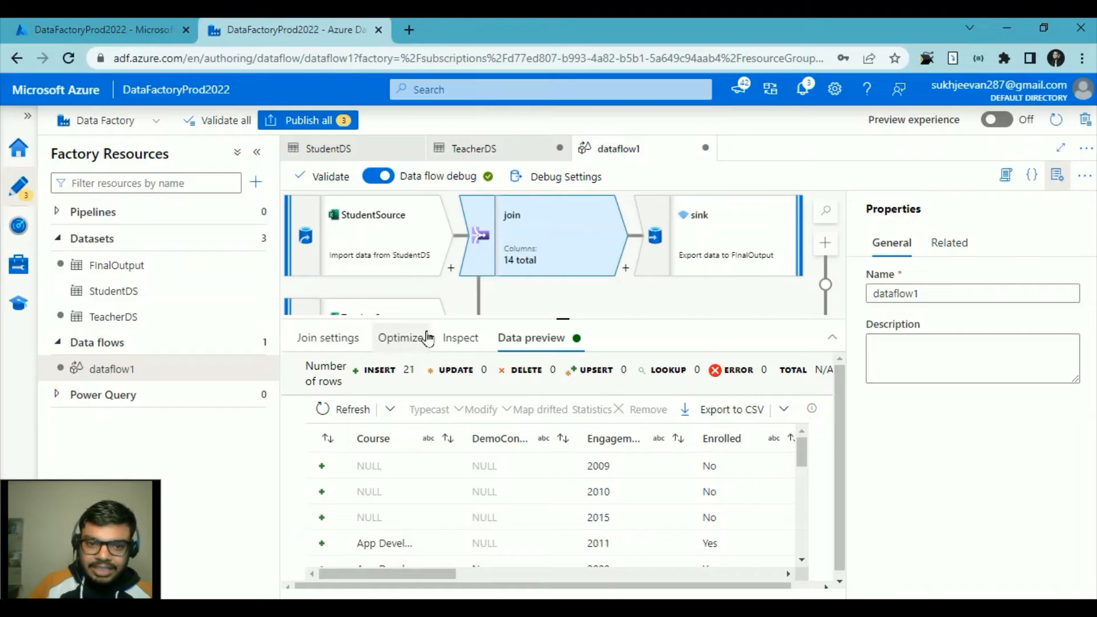
{"action": "left_click", "coordinate": [389, 338]}
{"action": "left_click", "coordinate": [340, 337]}
{"action": "left_click", "coordinate": [475, 339]}
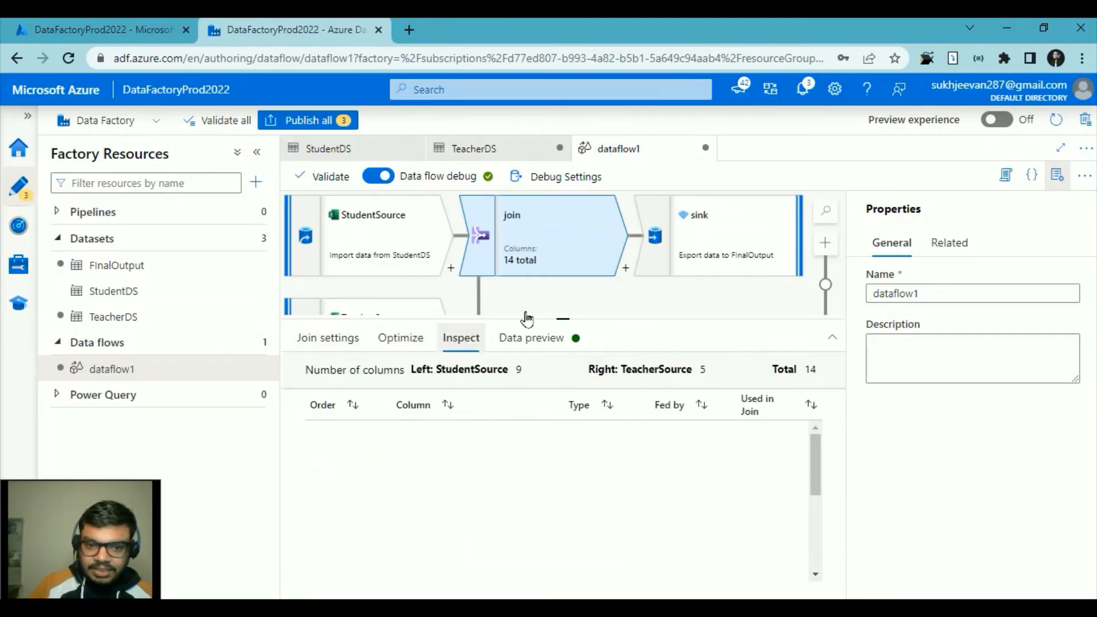
Check the sink's data preview again for column name errors
{"action": "left_click", "coordinate": [726, 240]}
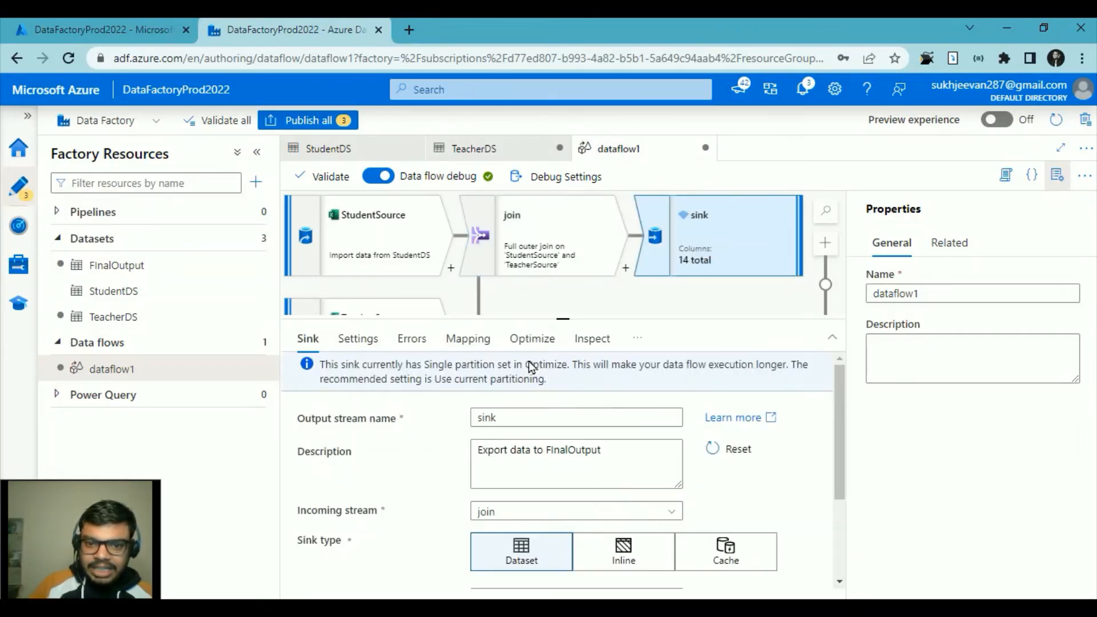
{"action": "left_click", "coordinate": [632, 337]}
{"action": "left_click", "coordinate": [636, 338]}
{"action": "left_click", "coordinate": [623, 365]}
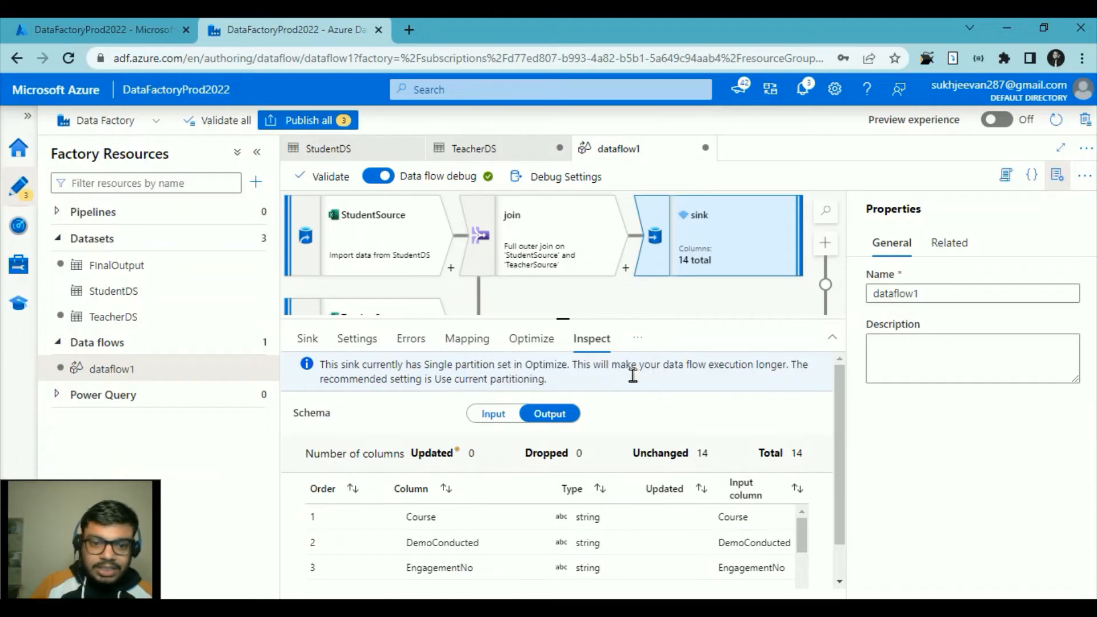
{"action": "left_click", "coordinate": [638, 338]}
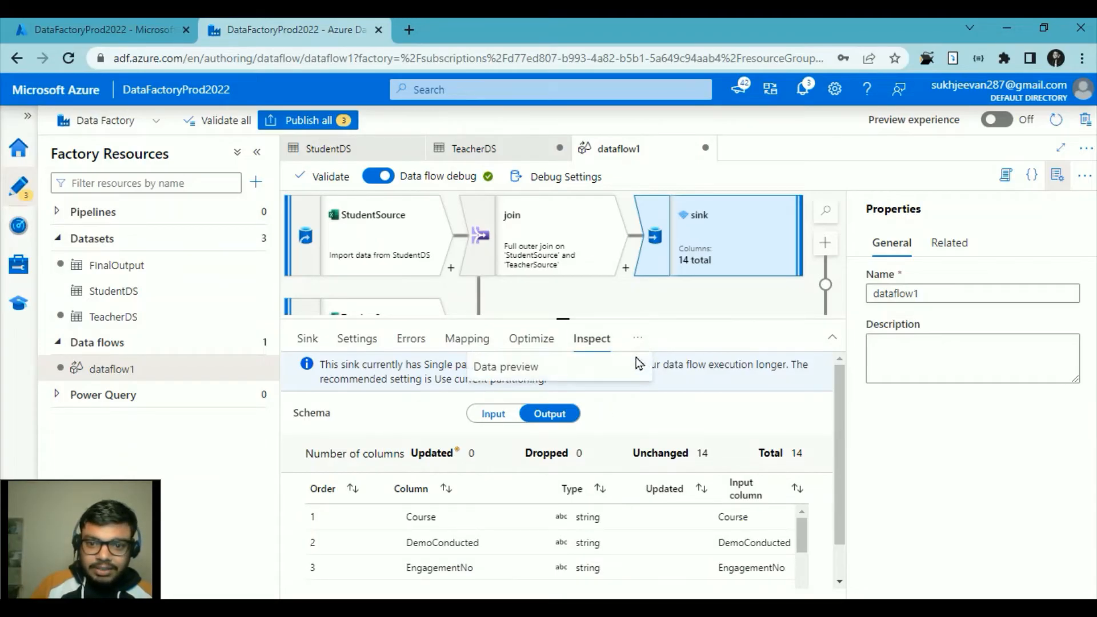
{"action": "left_click", "coordinate": [637, 369]}
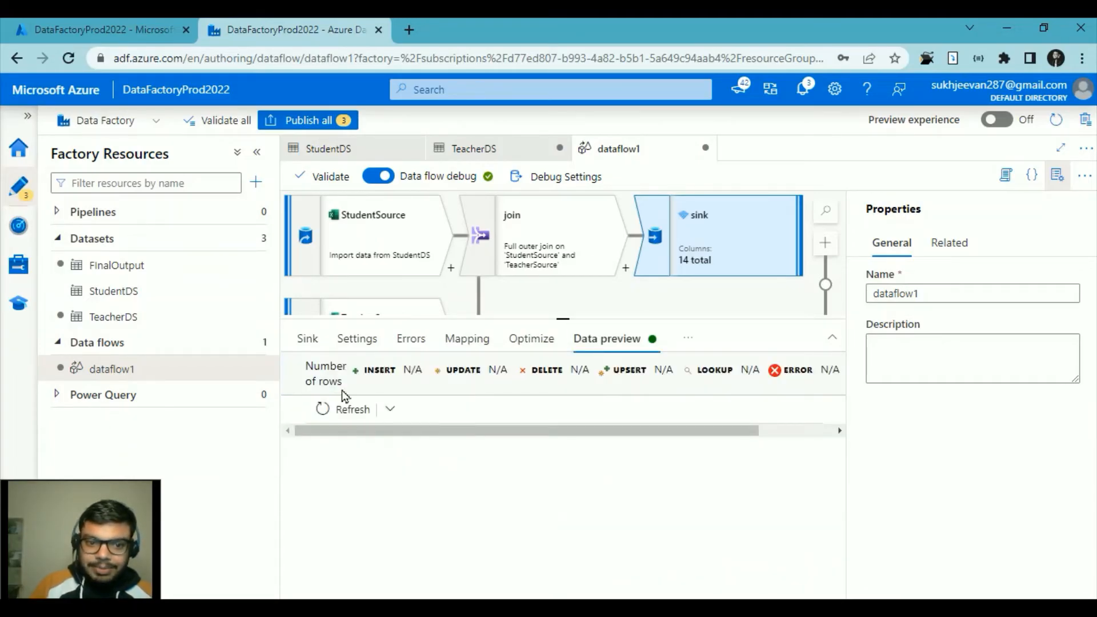
Publish the pending TeacherDS, FInalOutput and dataflow1 changes, and turn off data flow debug
{"action": "left_click", "coordinate": [294, 120]}
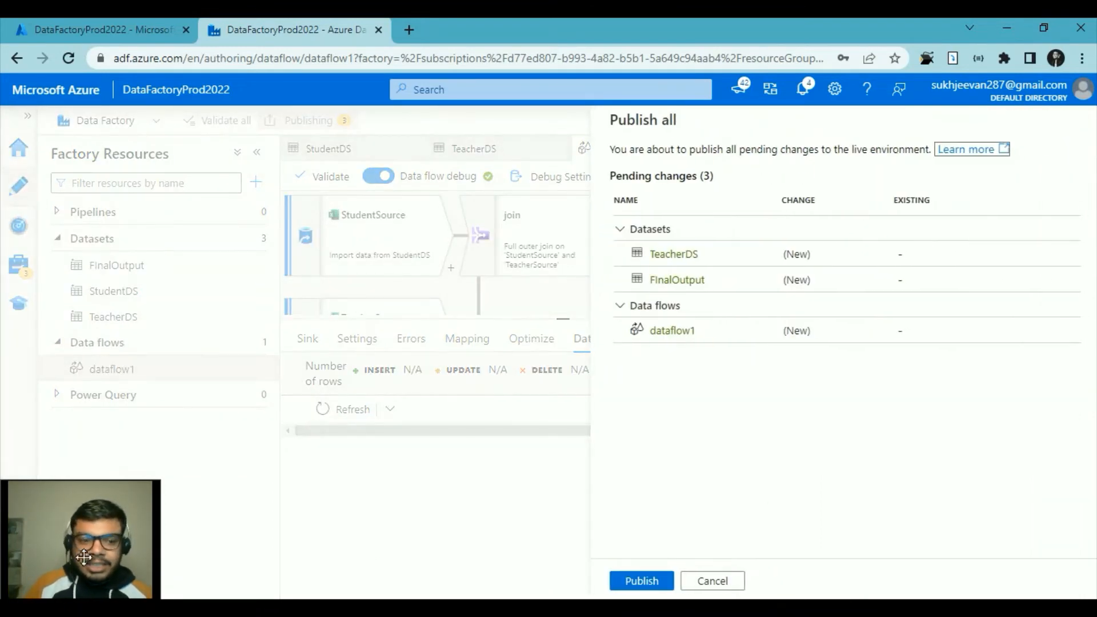
{"action": "left_click", "coordinate": [641, 581]}
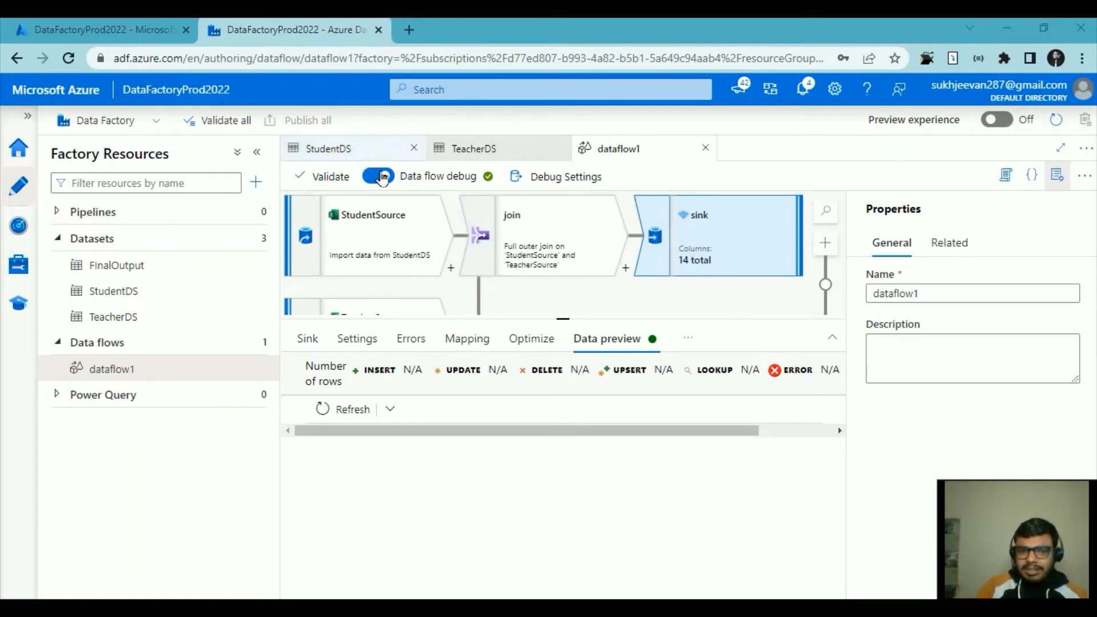
{"action": "left_click", "coordinate": [378, 176]}
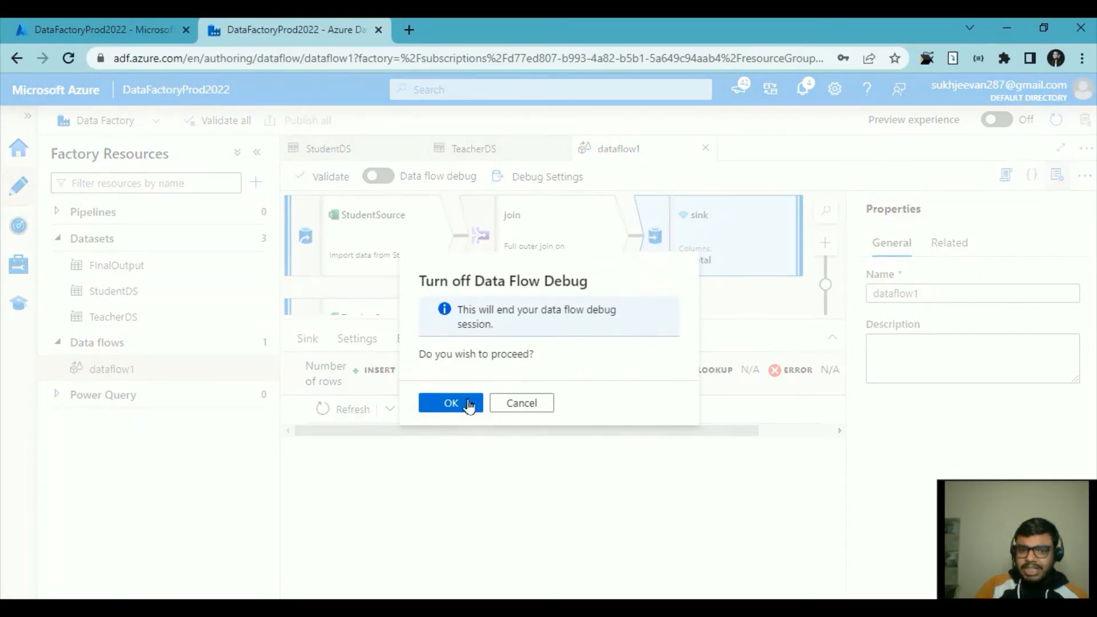
{"action": "left_click", "coordinate": [451, 403]}
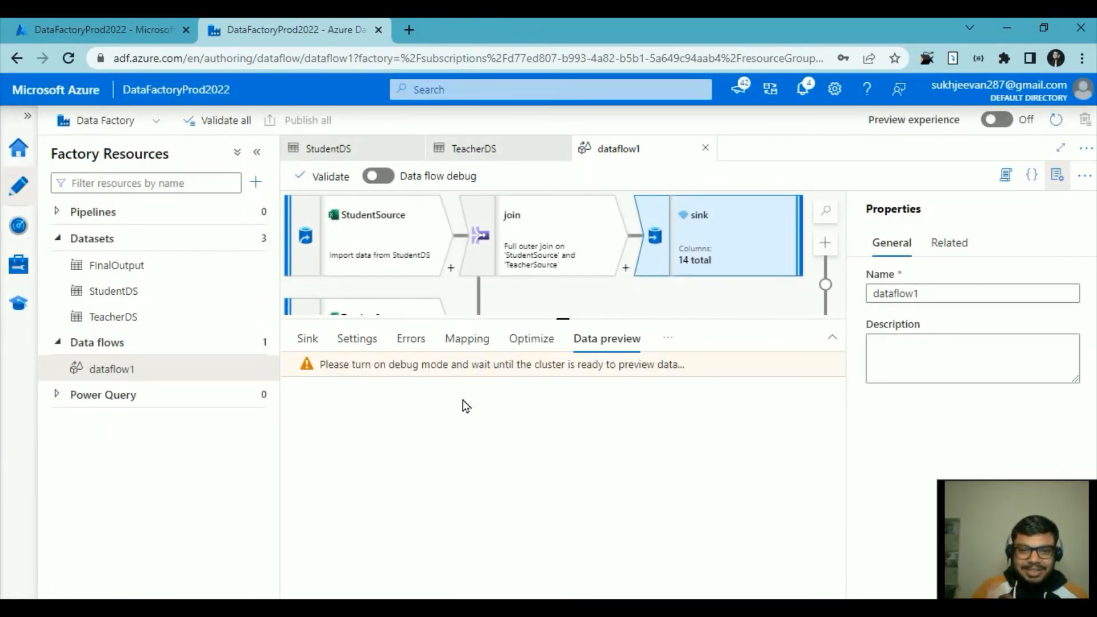
Create a new pipeline in the factory resources
{"action": "left_click", "coordinate": [115, 215]}
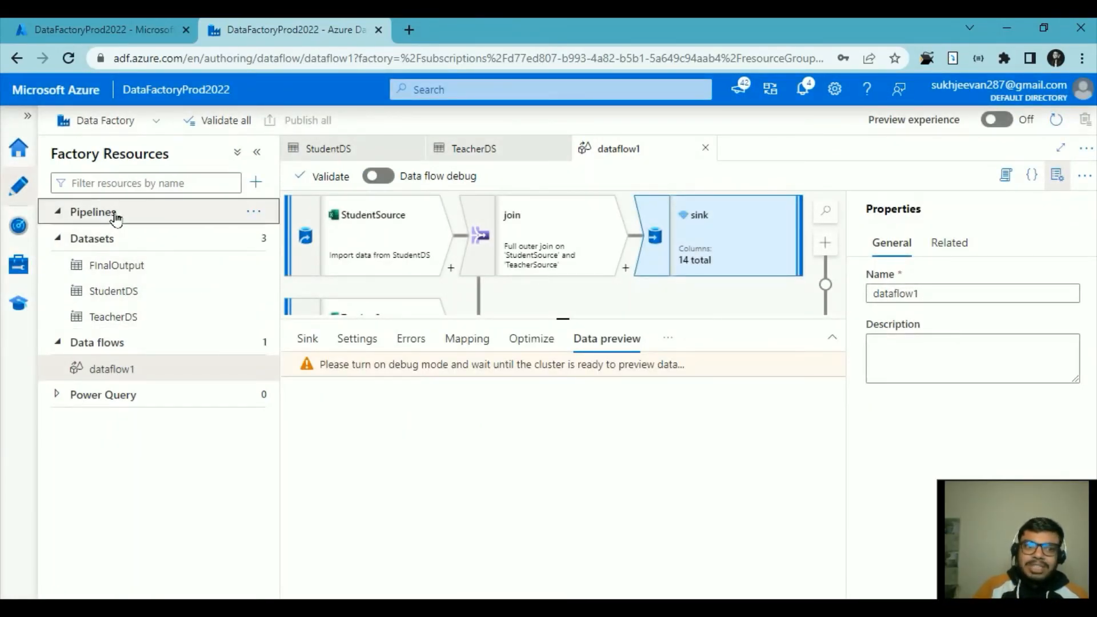
{"action": "left_click", "coordinate": [258, 212]}
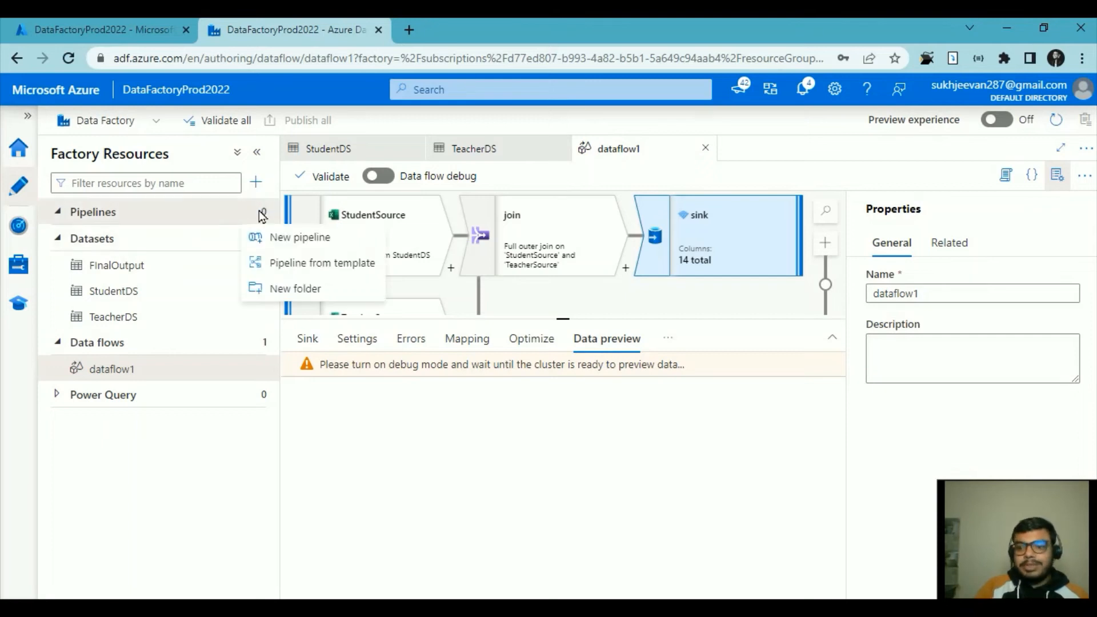
{"action": "left_click", "coordinate": [282, 239]}
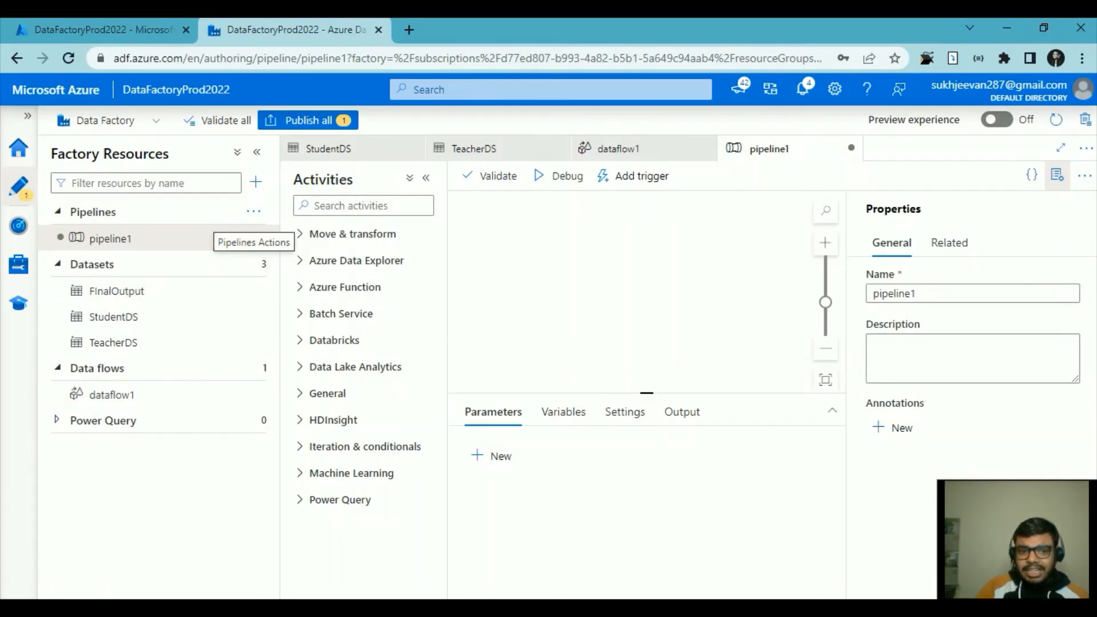
Search the activities for "data" and add a Data flow activity to the pipeline canvas
{"action": "left_click", "coordinate": [375, 214]}
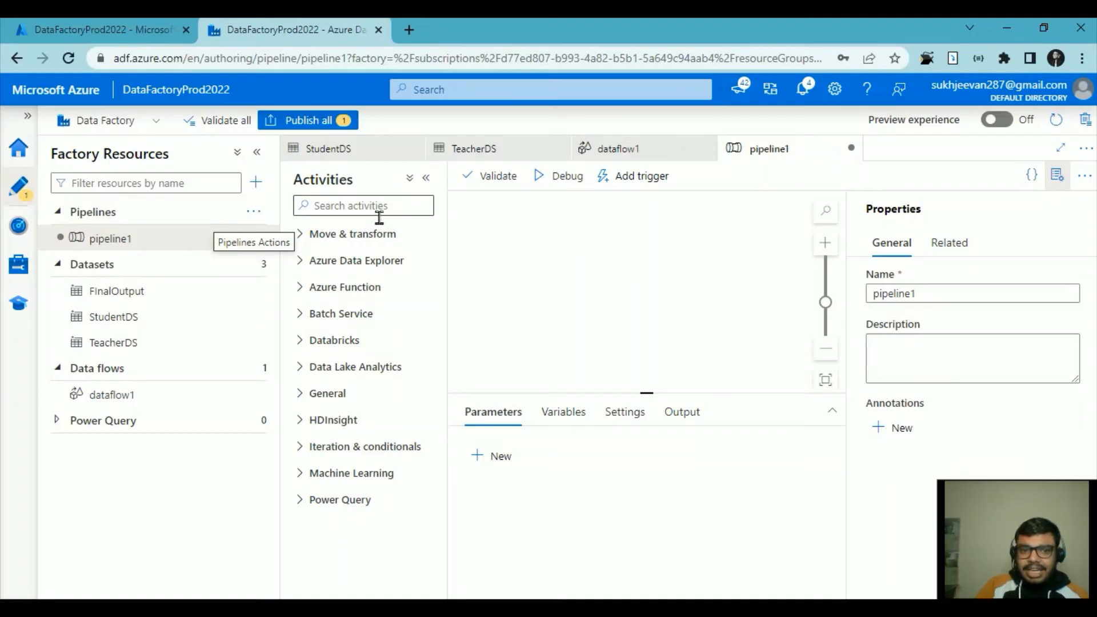
{"action": "type", "text": "data"}
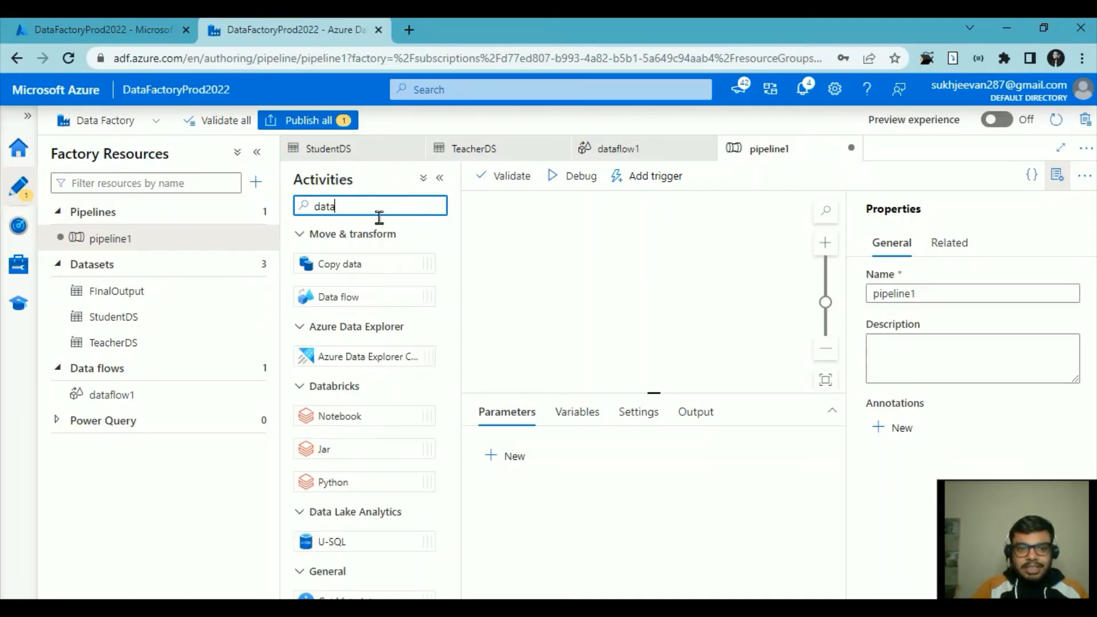
{"action": "left_click_drag", "start_coordinate": [377, 297], "coordinate": [609, 270]}
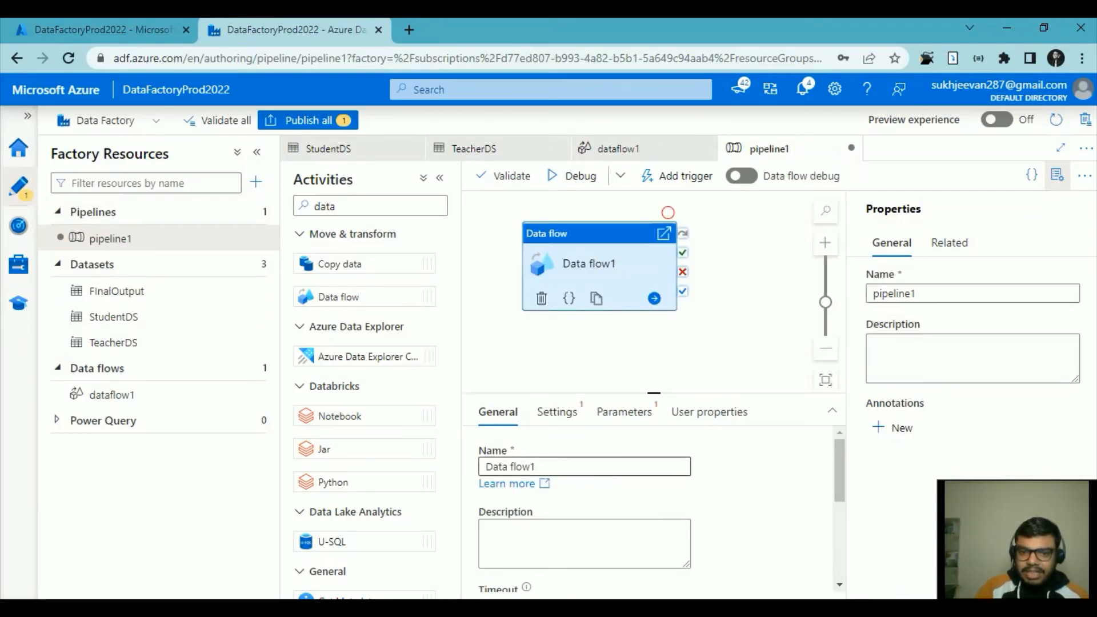
Review the Data flow activity's timeout and retry options, and assign dataflow1 as its data flow
{"action": "scroll", "coordinate": [546, 522], "scroll_direction": "down", "scroll_amount": 1}
{"action": "scroll", "coordinate": [546, 522], "scroll_direction": "down", "scroll_amount": 5}
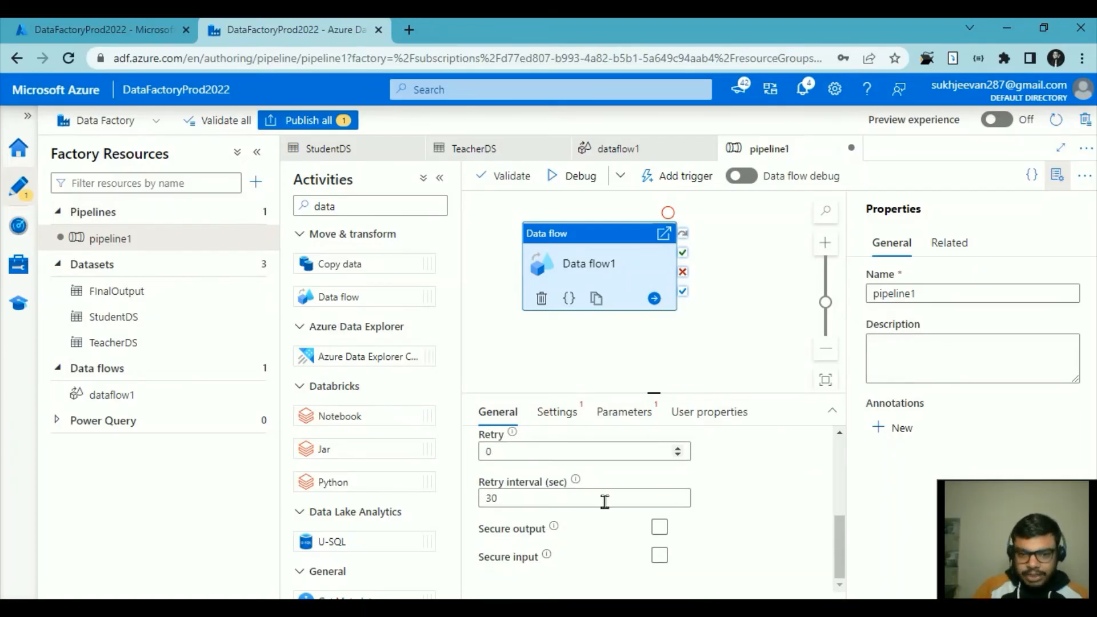
{"action": "scroll", "coordinate": [602, 498], "scroll_direction": "up", "scroll_amount": 6}
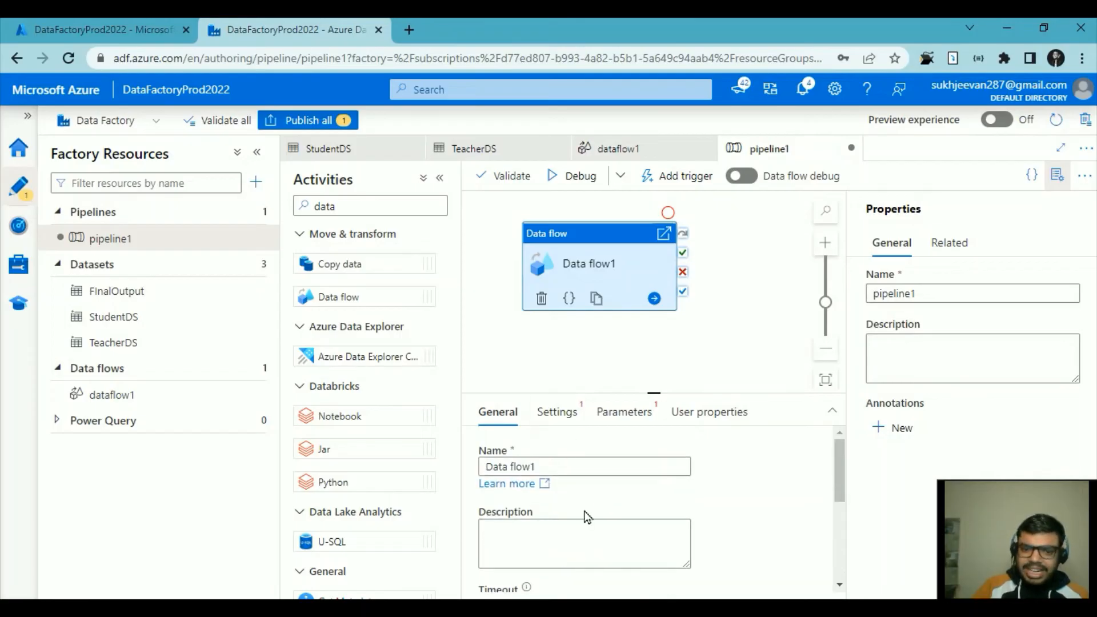
{"action": "scroll", "coordinate": [587, 515], "scroll_direction": "down", "scroll_amount": 5}
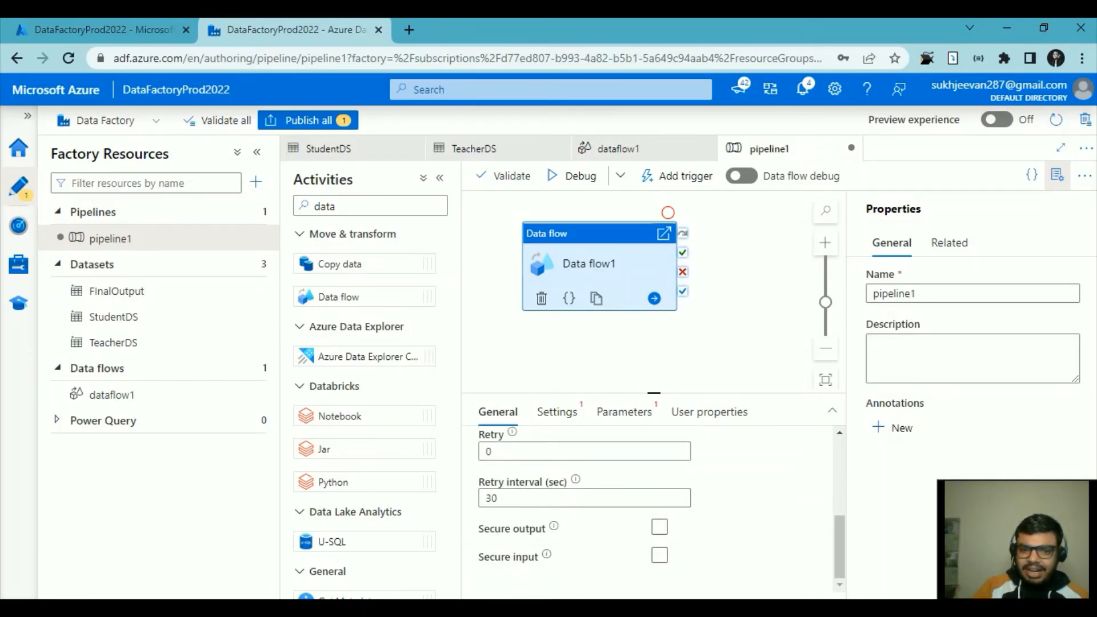
{"action": "scroll", "coordinate": [532, 513], "scroll_direction": "up", "scroll_amount": 1}
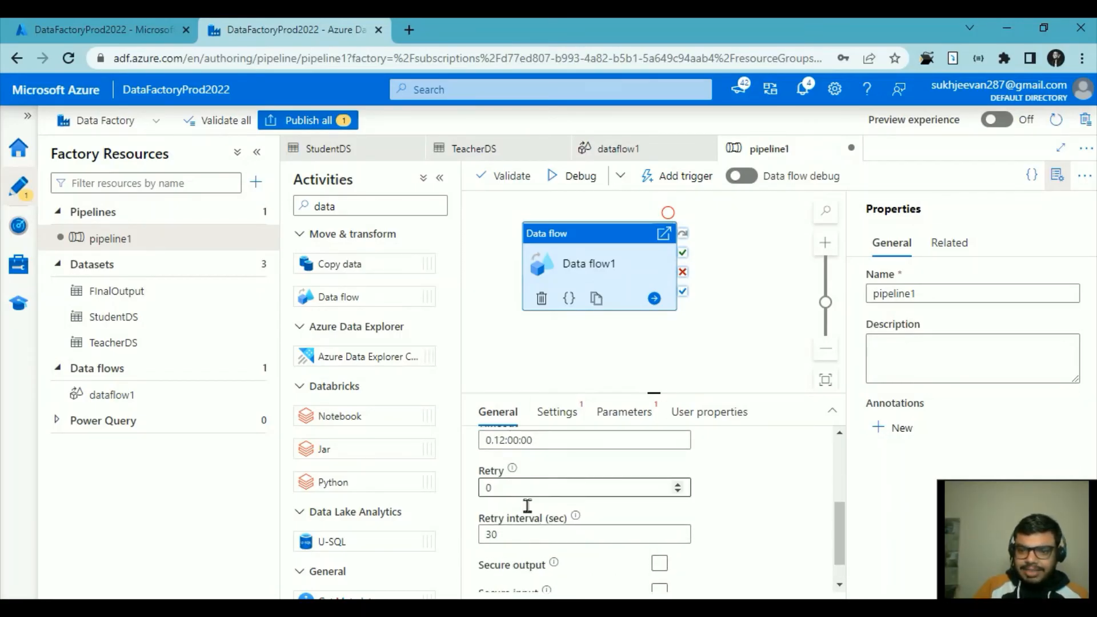
{"action": "left_click", "coordinate": [529, 489]}
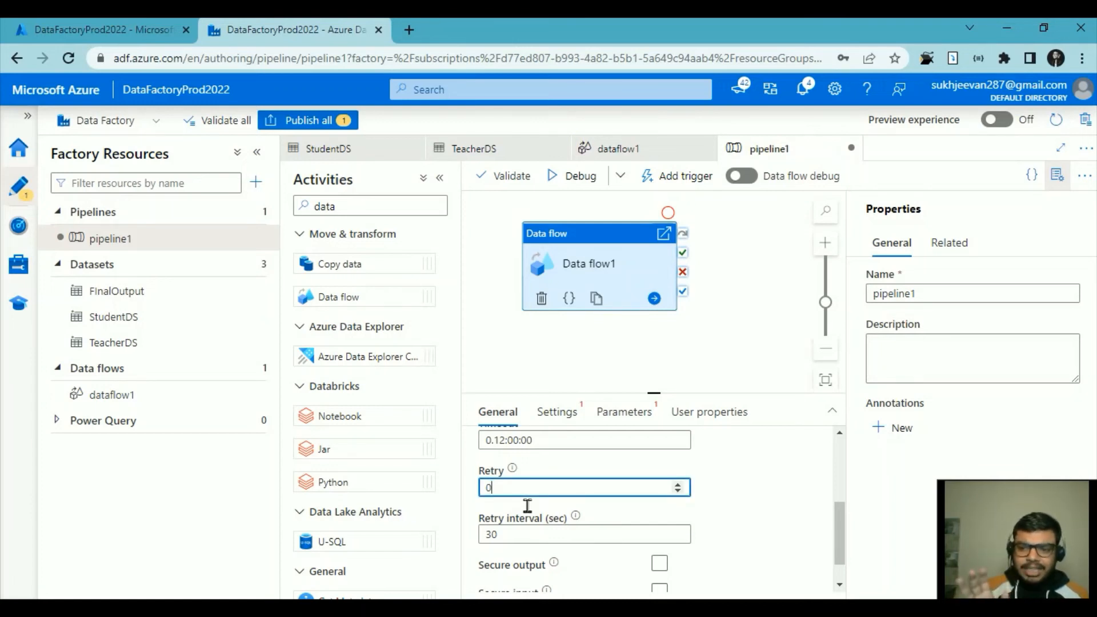
{"action": "left_click", "coordinate": [580, 426]}
{"action": "left_click", "coordinate": [564, 467]}
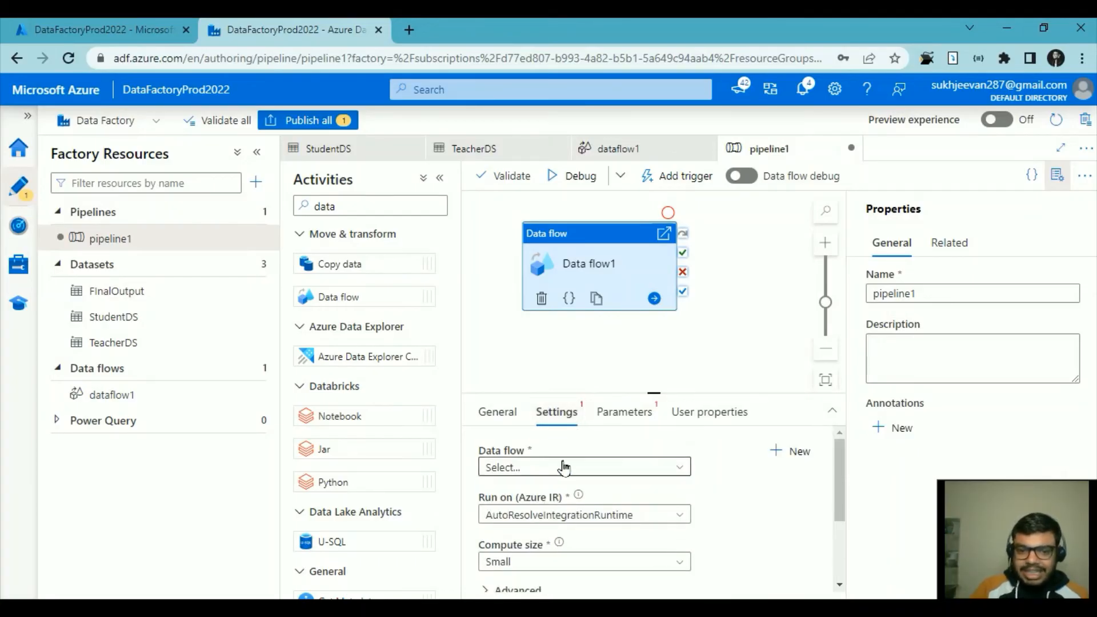
{"action": "left_click", "coordinate": [557, 542]}
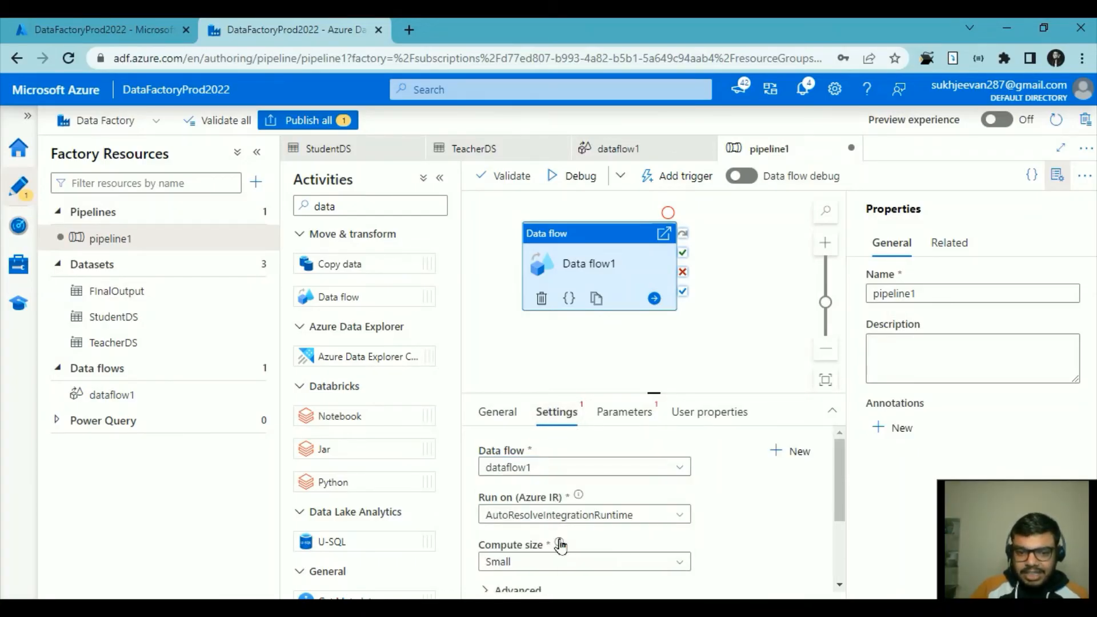
Check the activity's integration runtime, compute size, logging level and parameters, and validate pipeline1
{"action": "scroll", "coordinate": [617, 544], "scroll_direction": "down", "scroll_amount": 2}
{"action": "scroll", "coordinate": [617, 547], "scroll_direction": "up", "scroll_amount": 1}
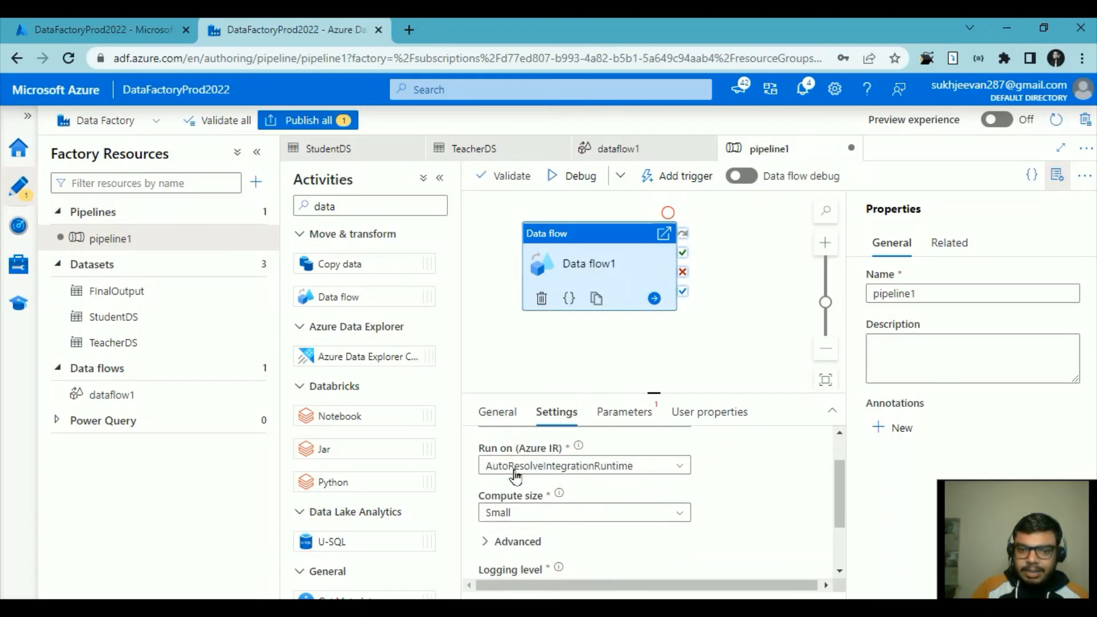
{"action": "scroll", "coordinate": [636, 503], "scroll_direction": "down", "scroll_amount": 2}
{"action": "scroll", "coordinate": [640, 502], "scroll_direction": "up", "scroll_amount": 1}
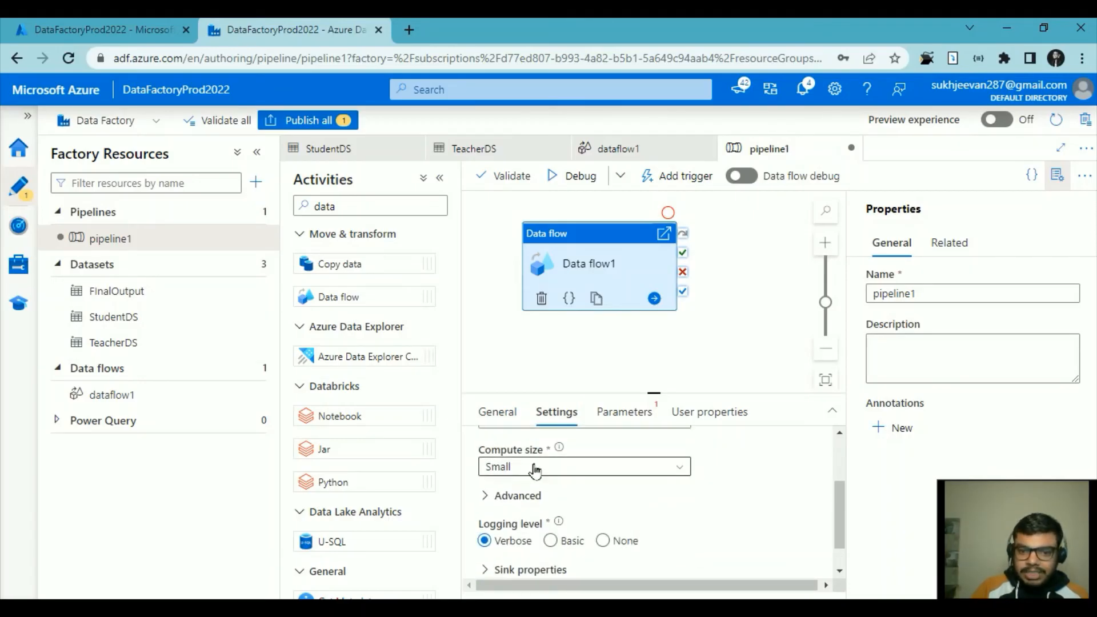
{"action": "scroll", "coordinate": [538, 471], "scroll_direction": "down", "scroll_amount": 1}
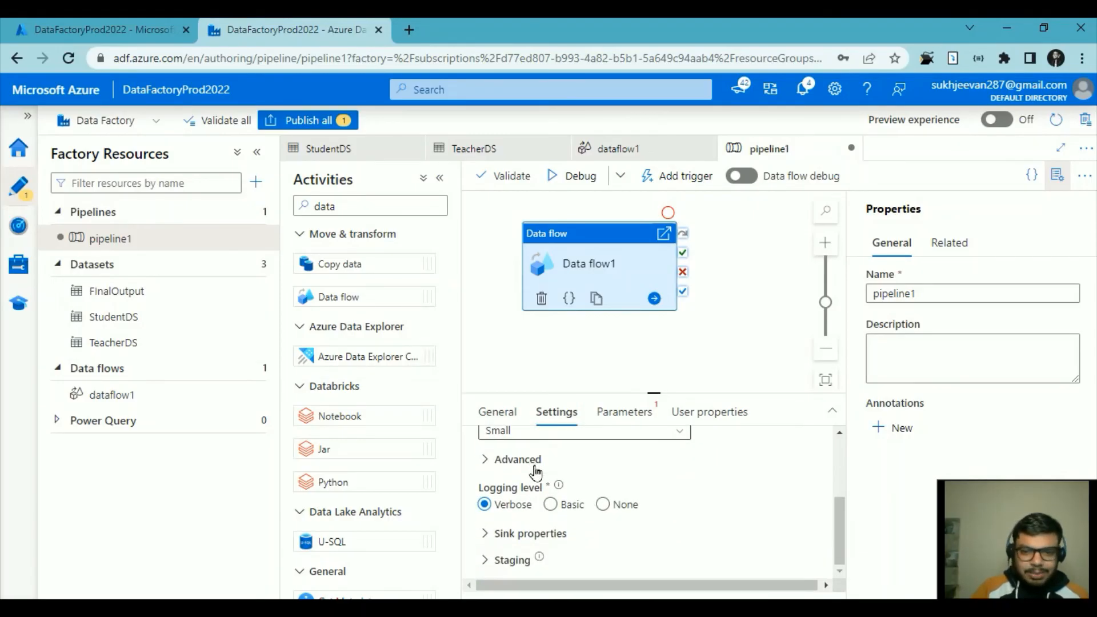
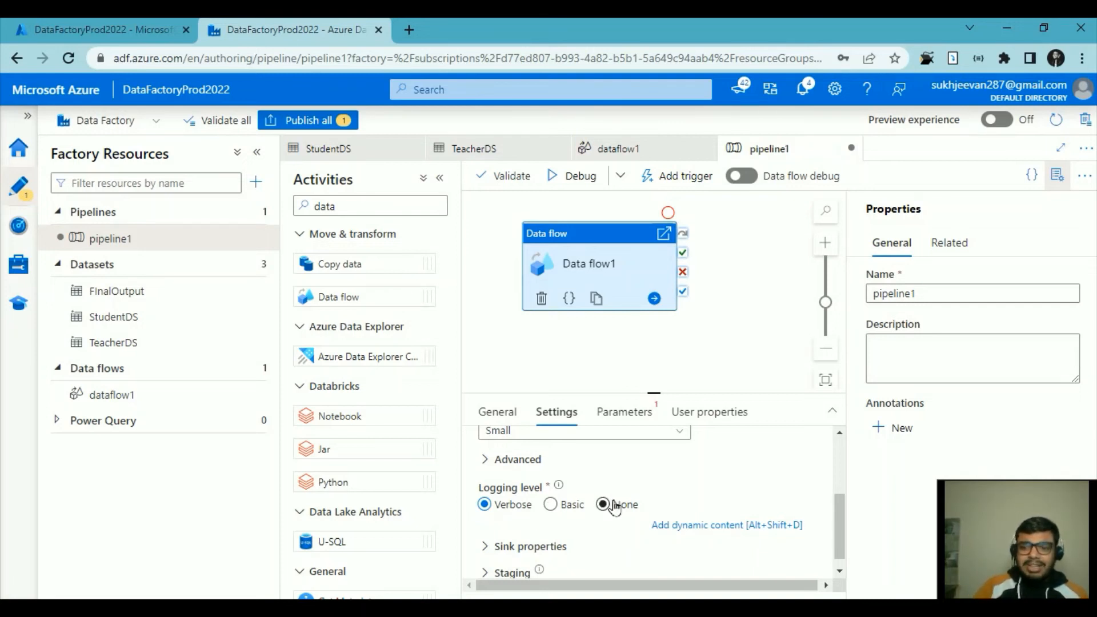
{"action": "left_click", "coordinate": [628, 410]}
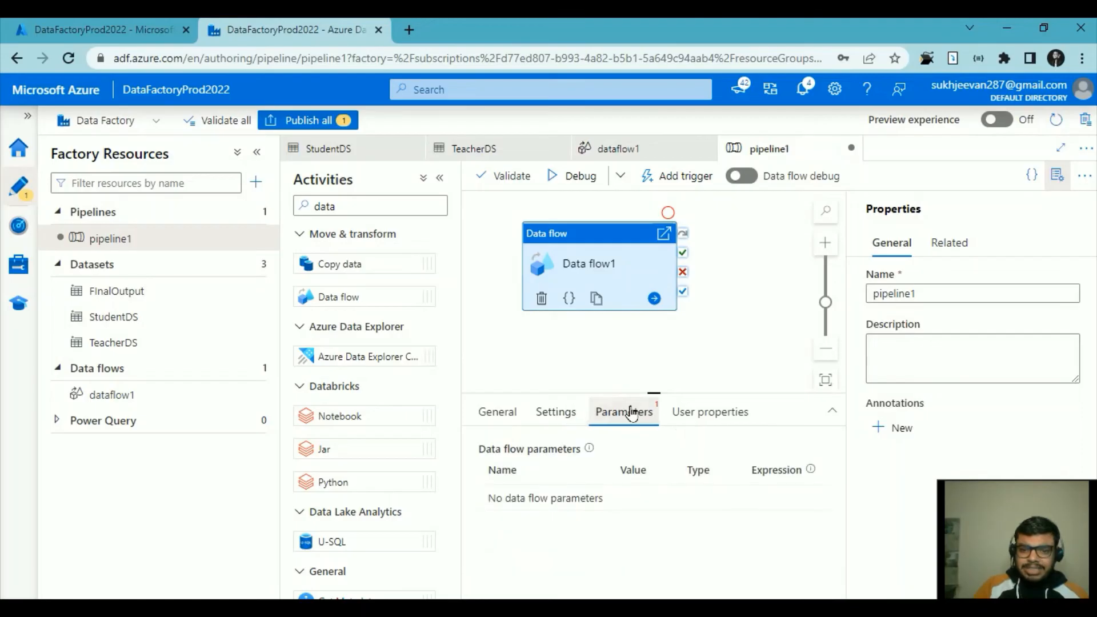
{"action": "left_click", "coordinate": [706, 361]}
{"action": "left_click", "coordinate": [504, 176]}
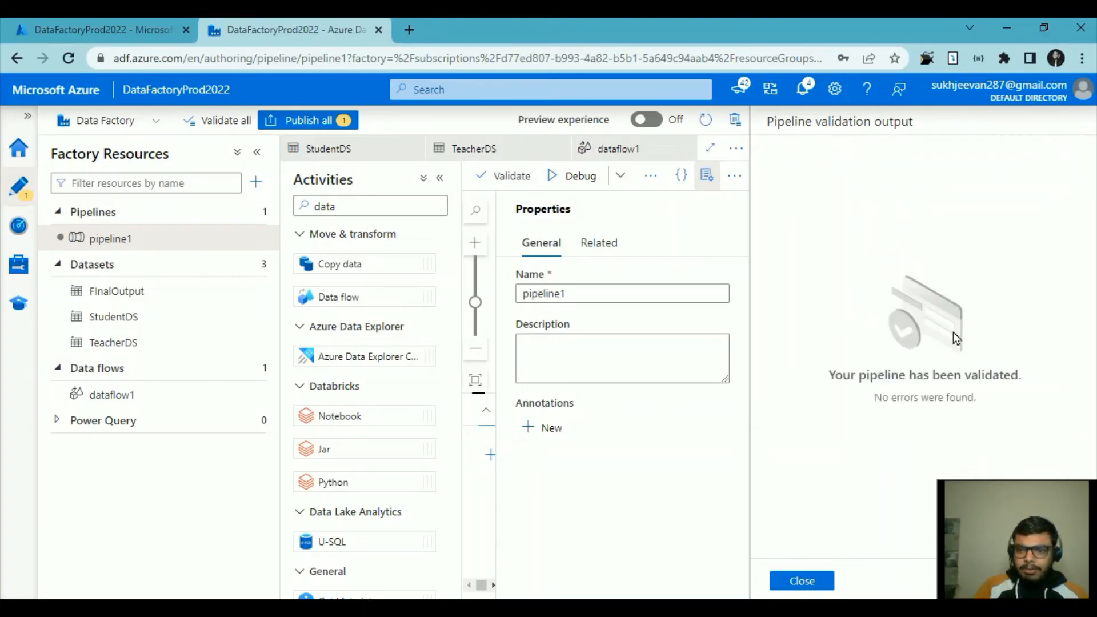
{"action": "left_click", "coordinate": [802, 581]}
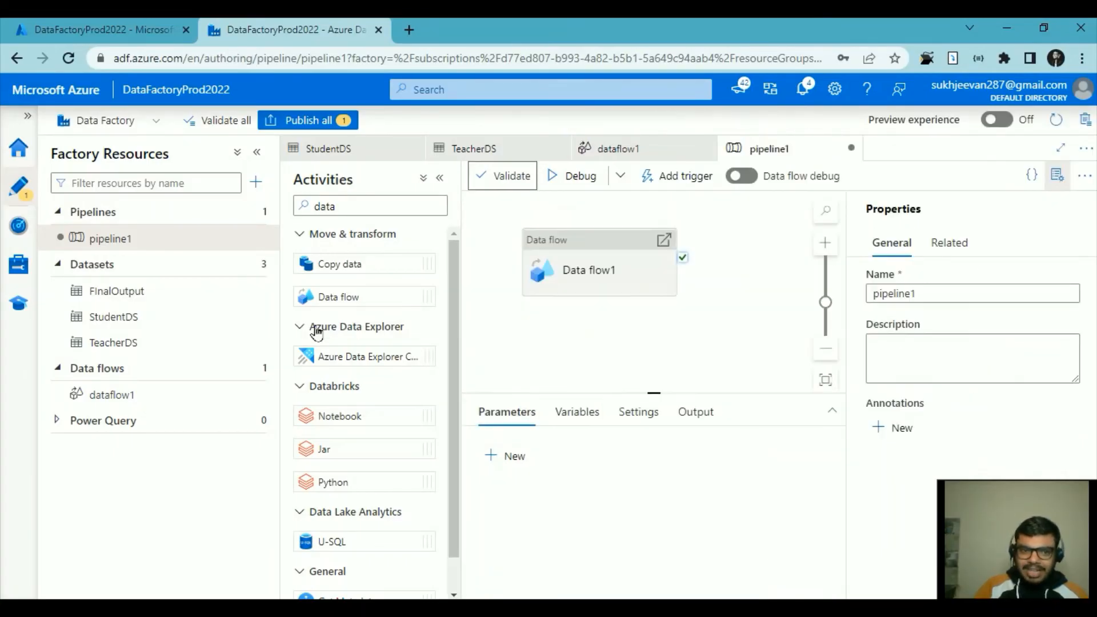
Collapse the factory resources pane and publish the pending pipeline1 change
{"action": "left_click", "coordinate": [257, 152]}
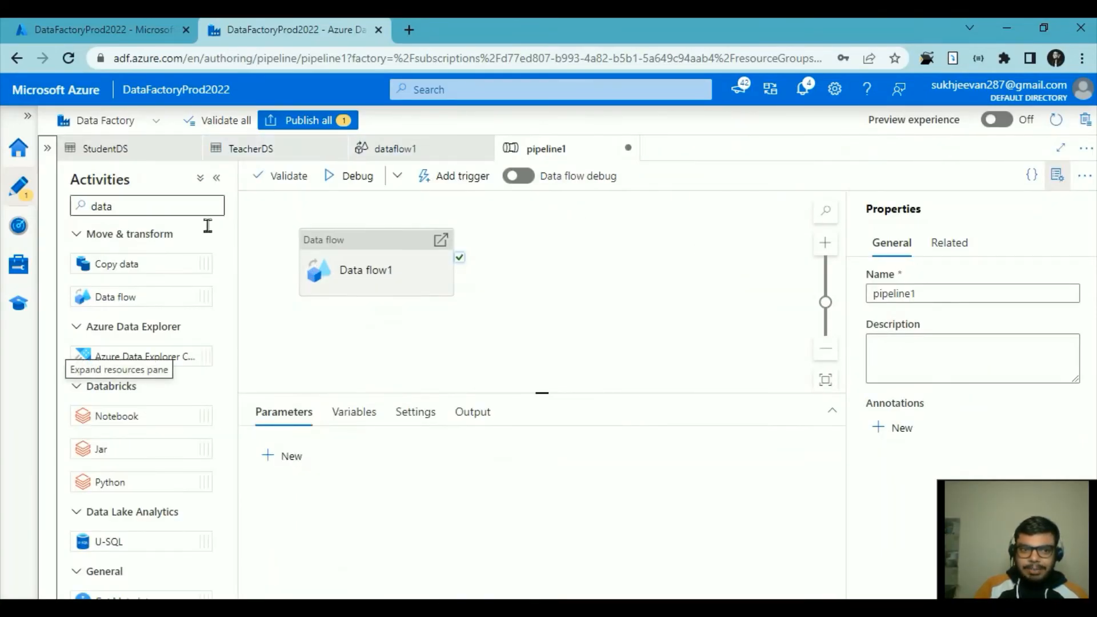
{"action": "left_click", "coordinate": [316, 120]}
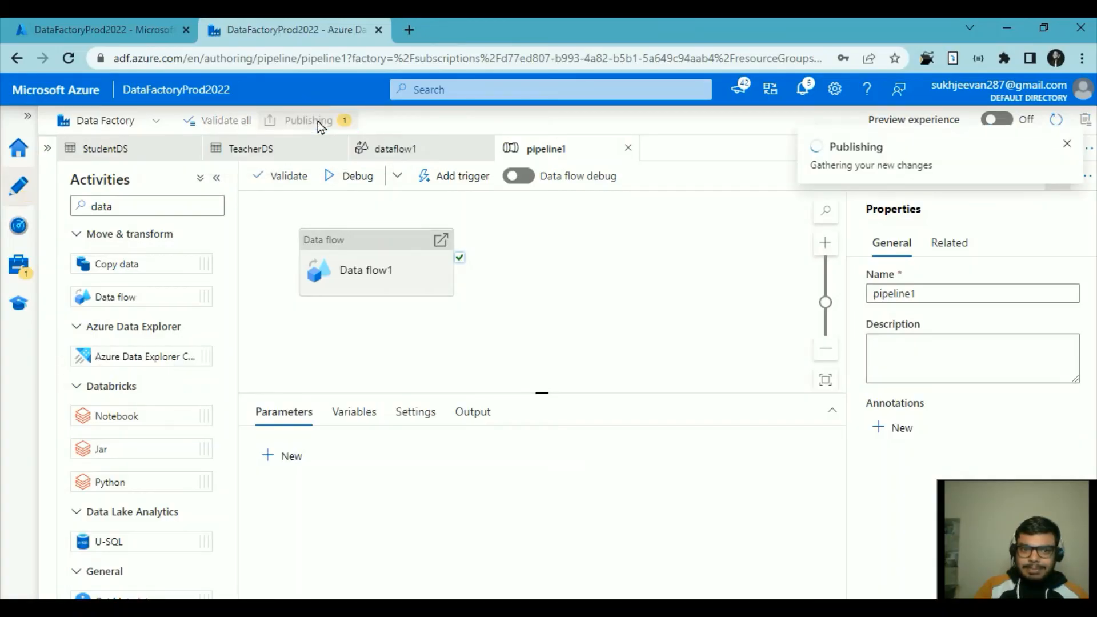
{"action": "left_click", "coordinate": [652, 580]}
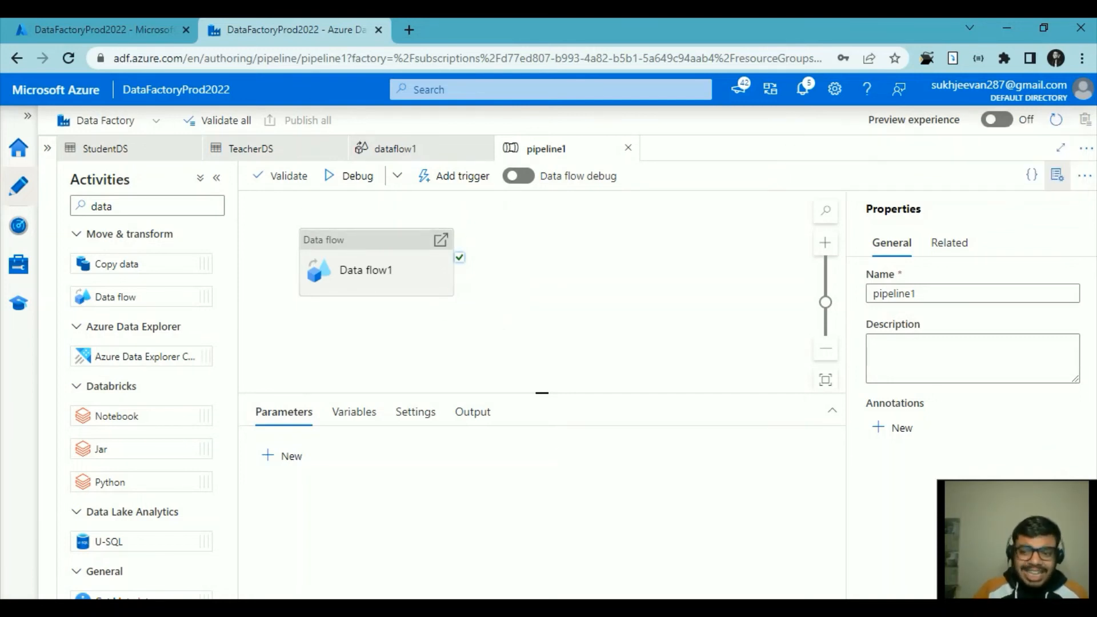
{"action": "left_click", "coordinate": [470, 182]}
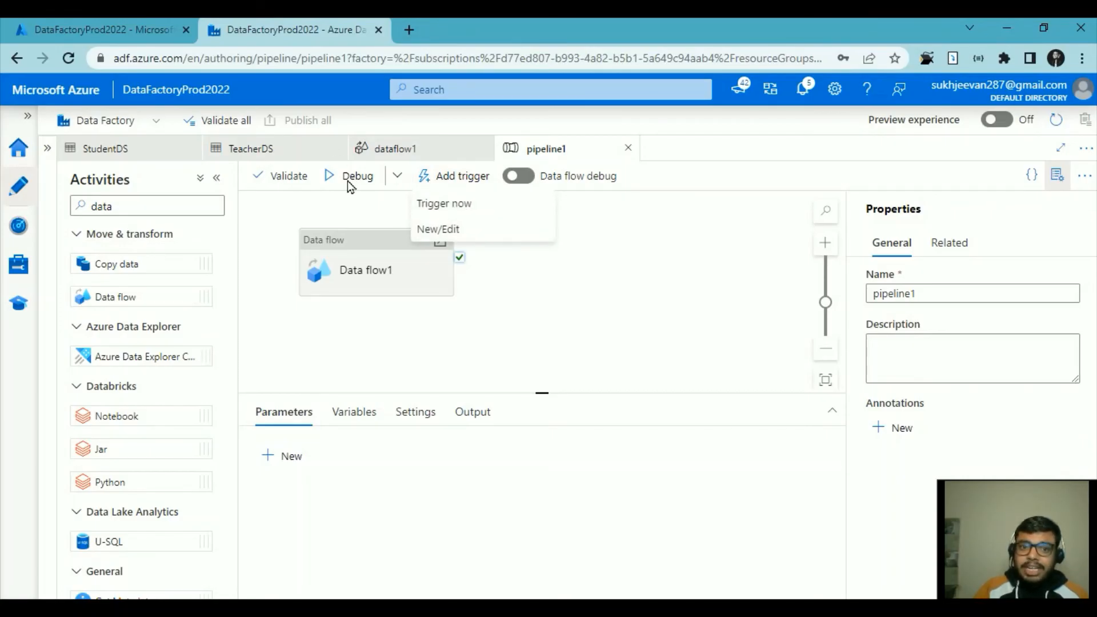
{"action": "left_click", "coordinate": [367, 227]}
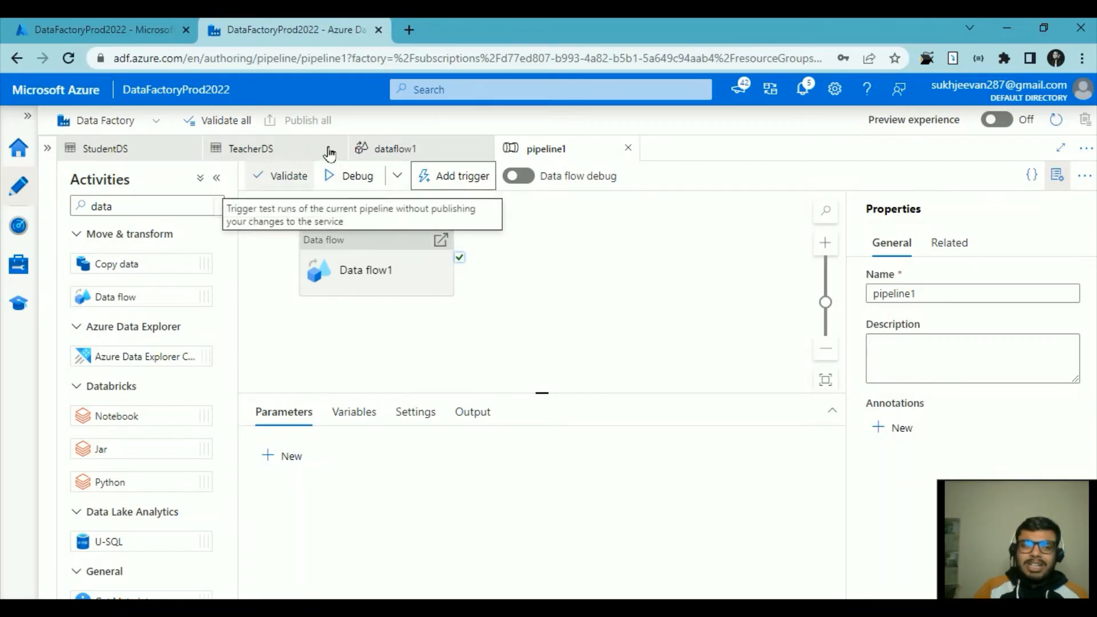
{"action": "left_click", "coordinate": [464, 178]}
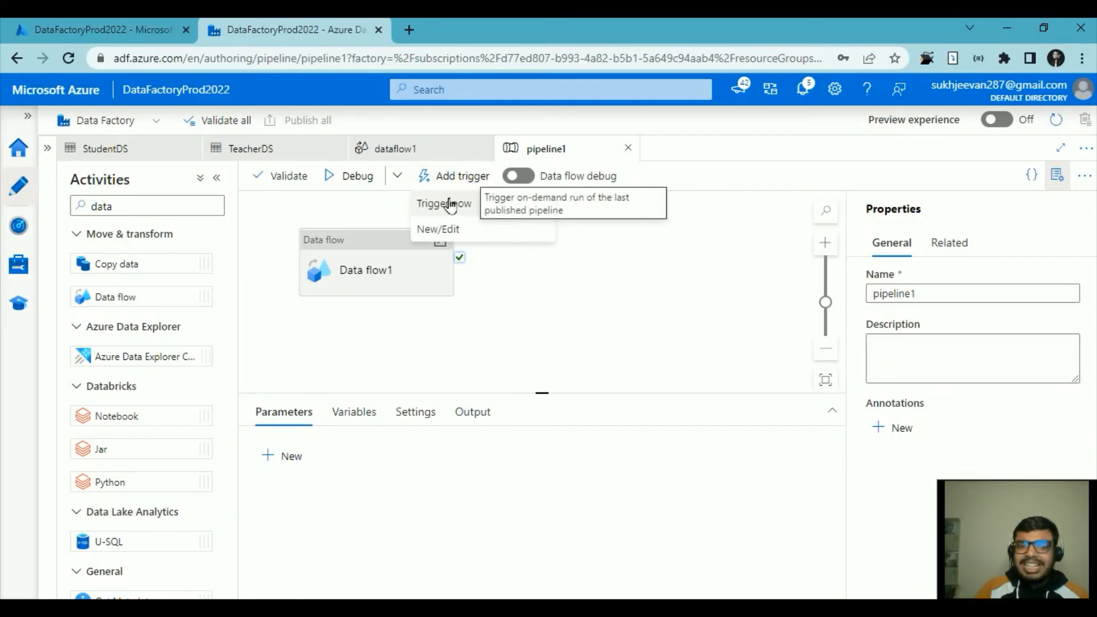
{"action": "left_click", "coordinate": [450, 204]}
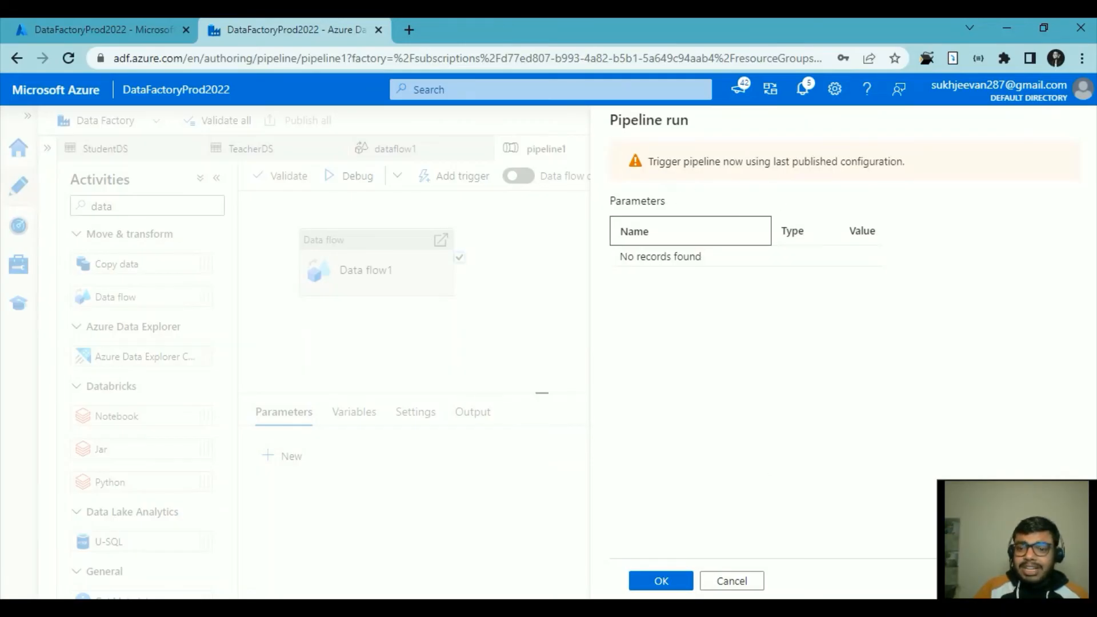
{"action": "left_click", "coordinate": [737, 582]}
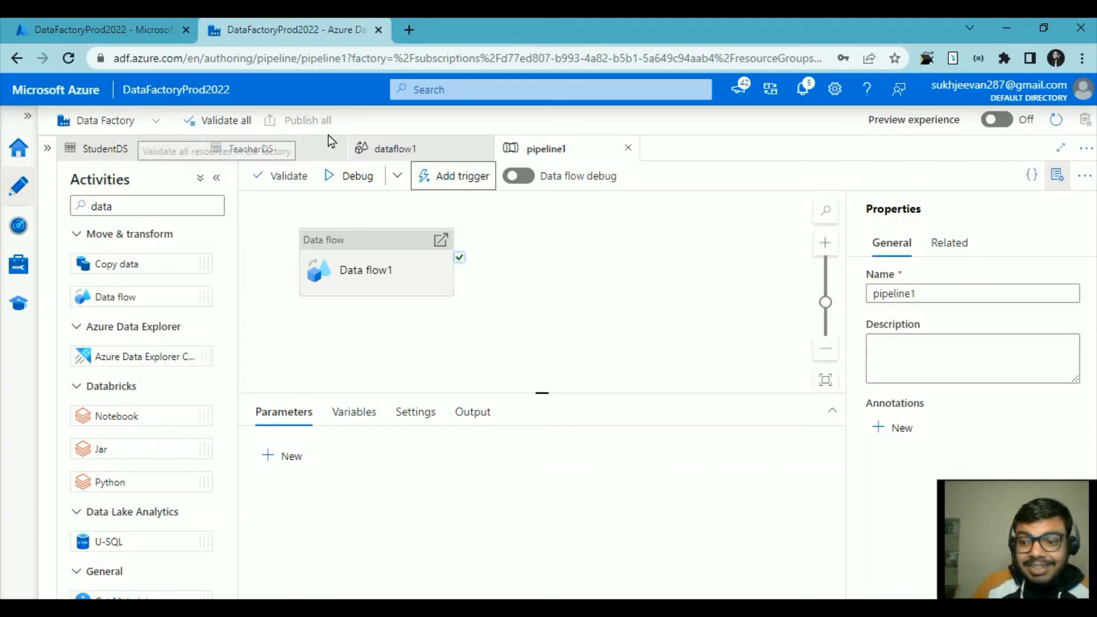
Trigger an on-demand run of pipeline1 using the last published configuration
{"action": "left_click", "coordinate": [473, 180]}
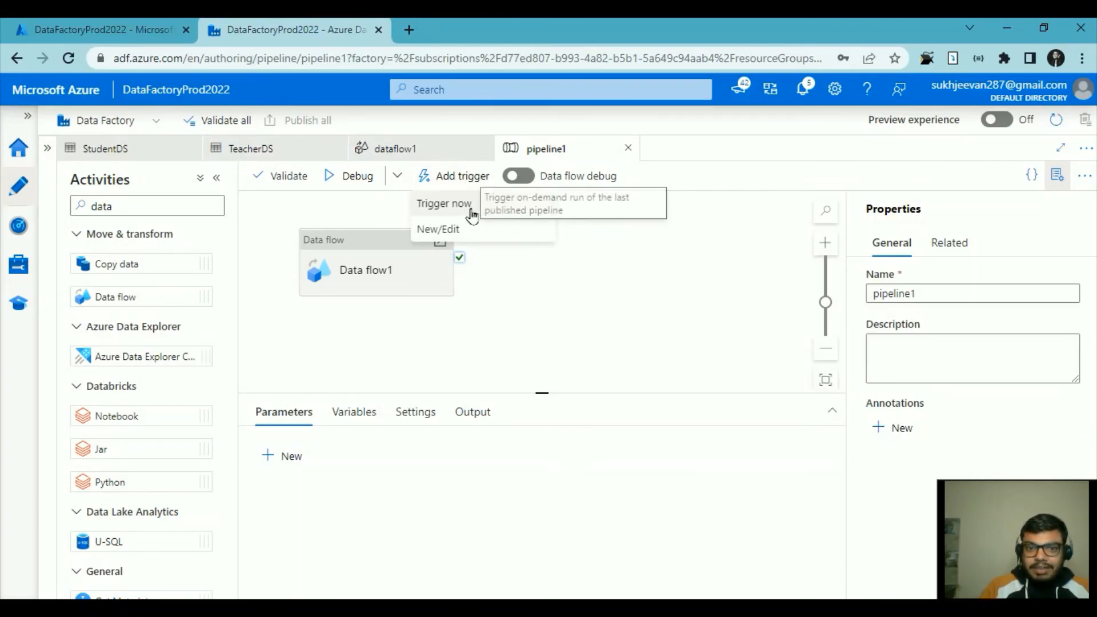
{"action": "left_click", "coordinate": [472, 204]}
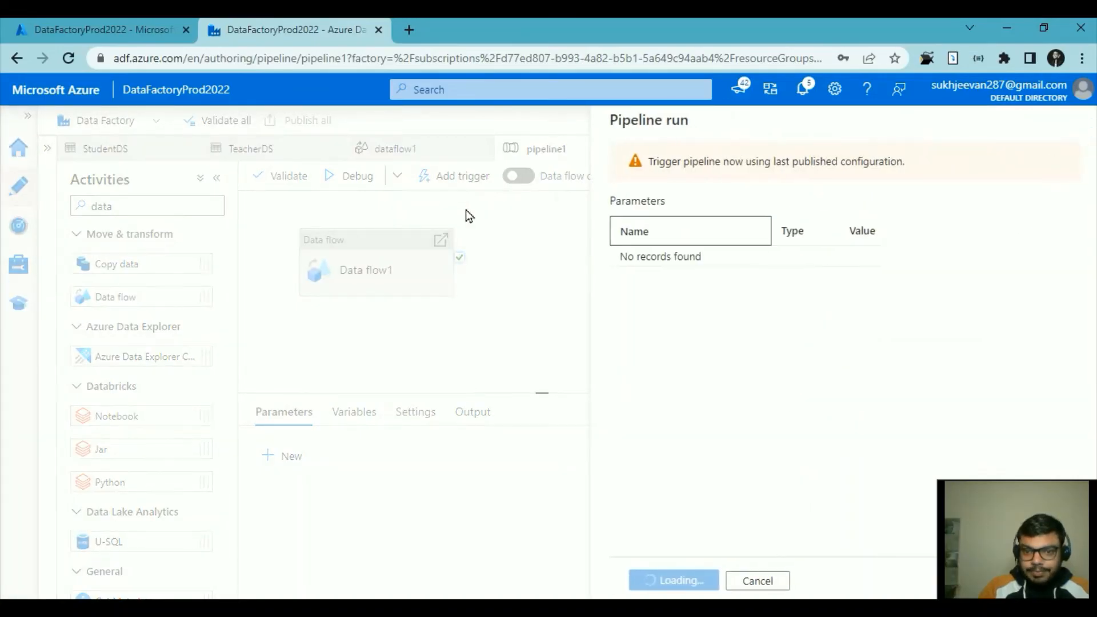
{"action": "left_click", "coordinate": [676, 579]}
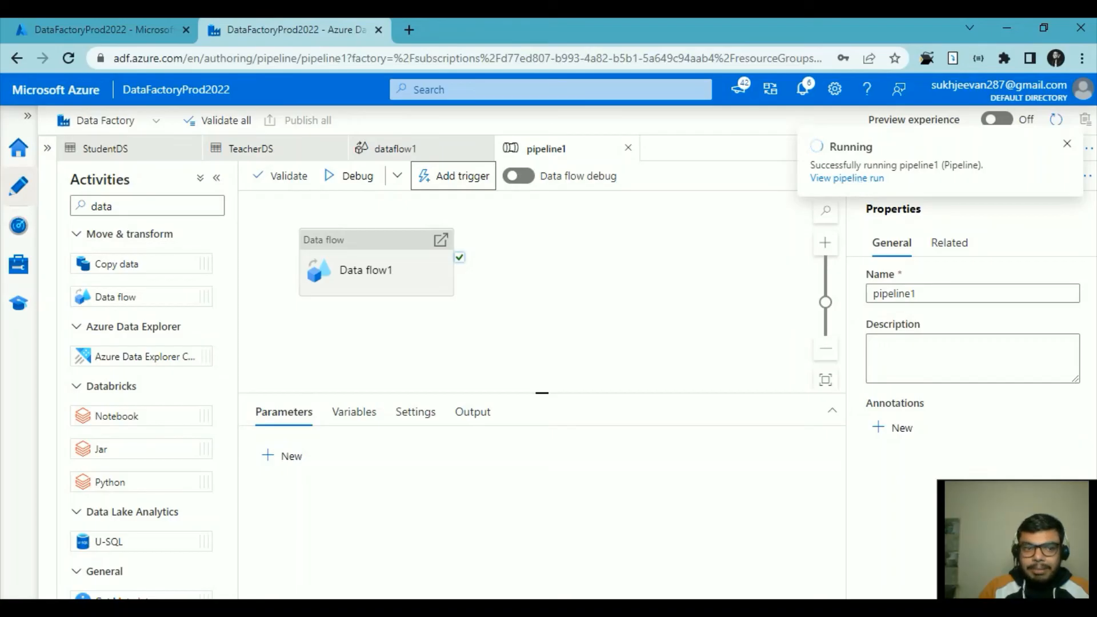
Monitor the triggered pipeline1 run in the pipeline runs list, refreshing it repeatedly to check its status
{"action": "left_click", "coordinate": [21, 229]}
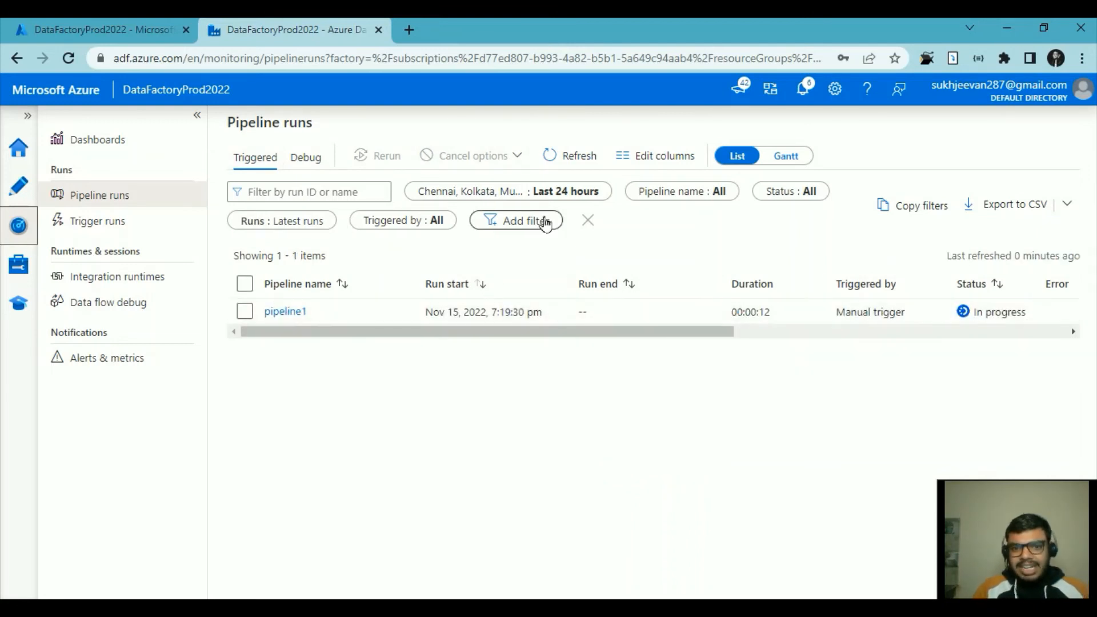
{"action": "left_click_drag", "start_coordinate": [524, 334], "coordinate": [345, 359]}
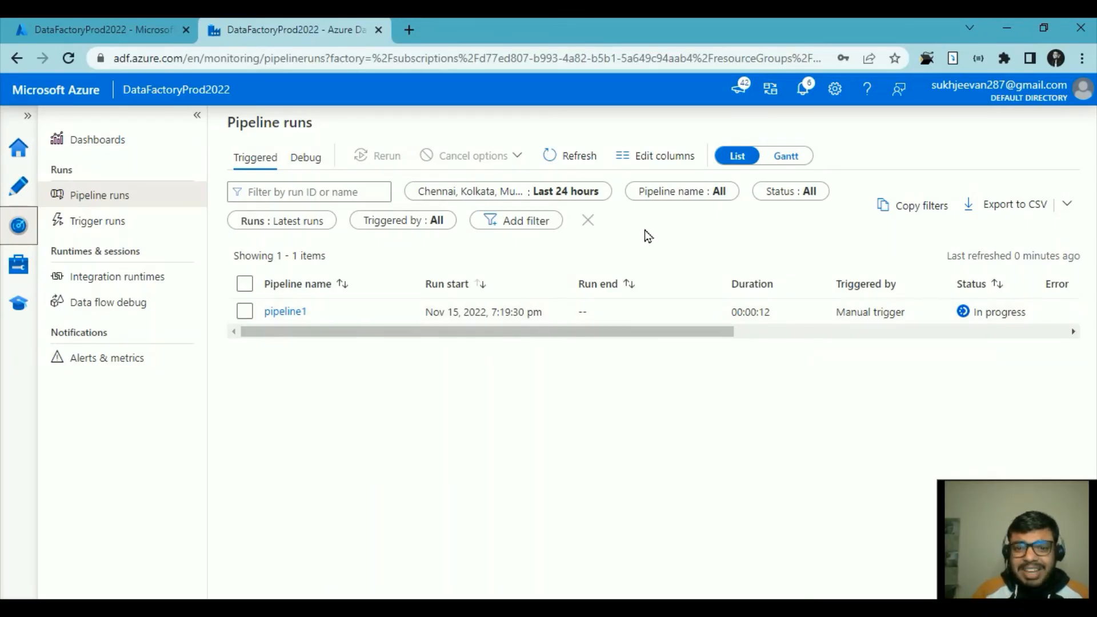
{"action": "left_click", "coordinate": [596, 169]}
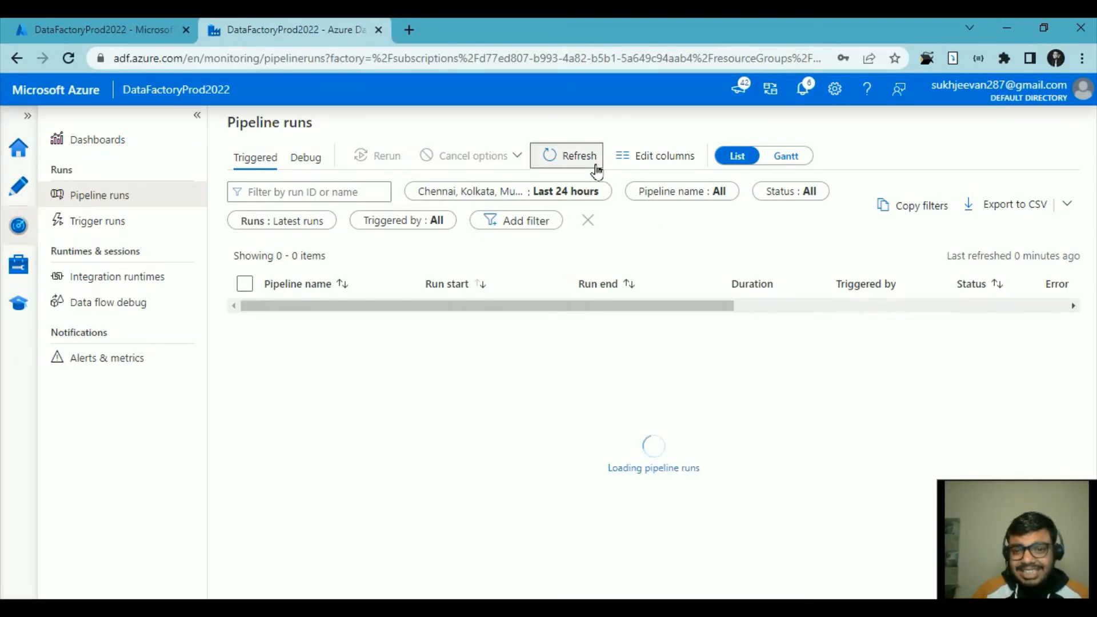
{"action": "left_click", "coordinate": [596, 170]}
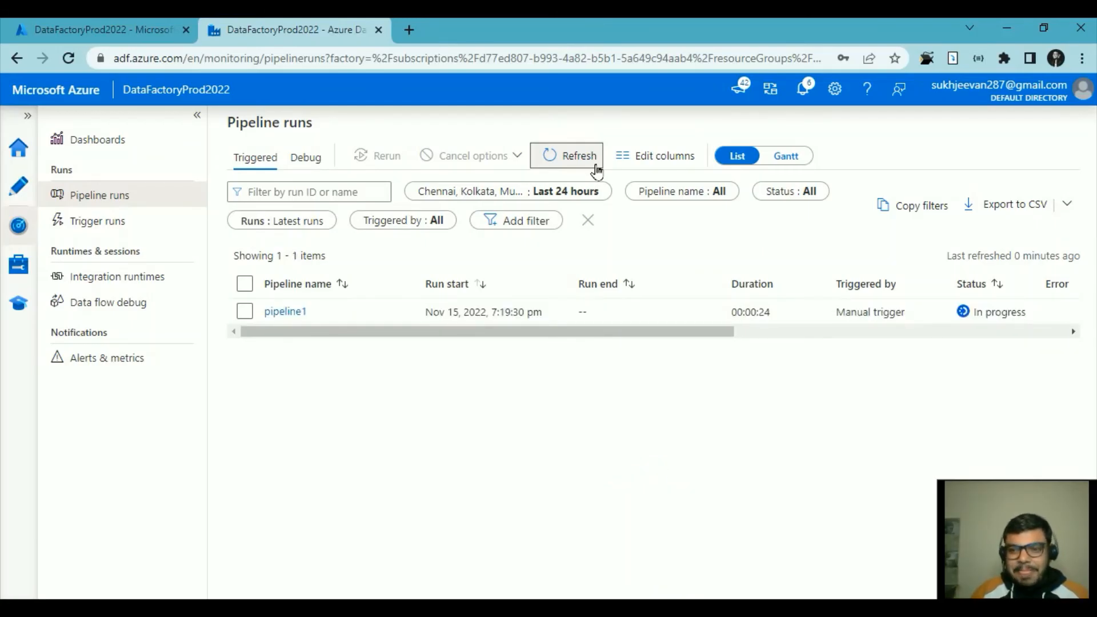
{"action": "left_click", "coordinate": [596, 169]}
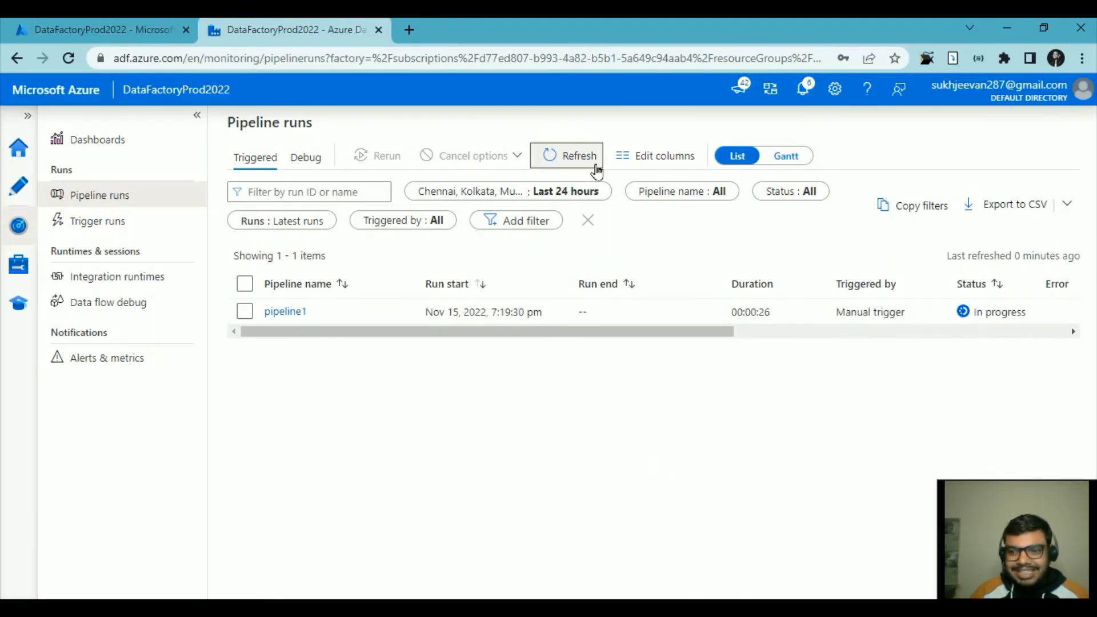
{"action": "left_click", "coordinate": [596, 170]}
{"action": "left_click", "coordinate": [597, 170]}
{"action": "left_click", "coordinate": [597, 170]}
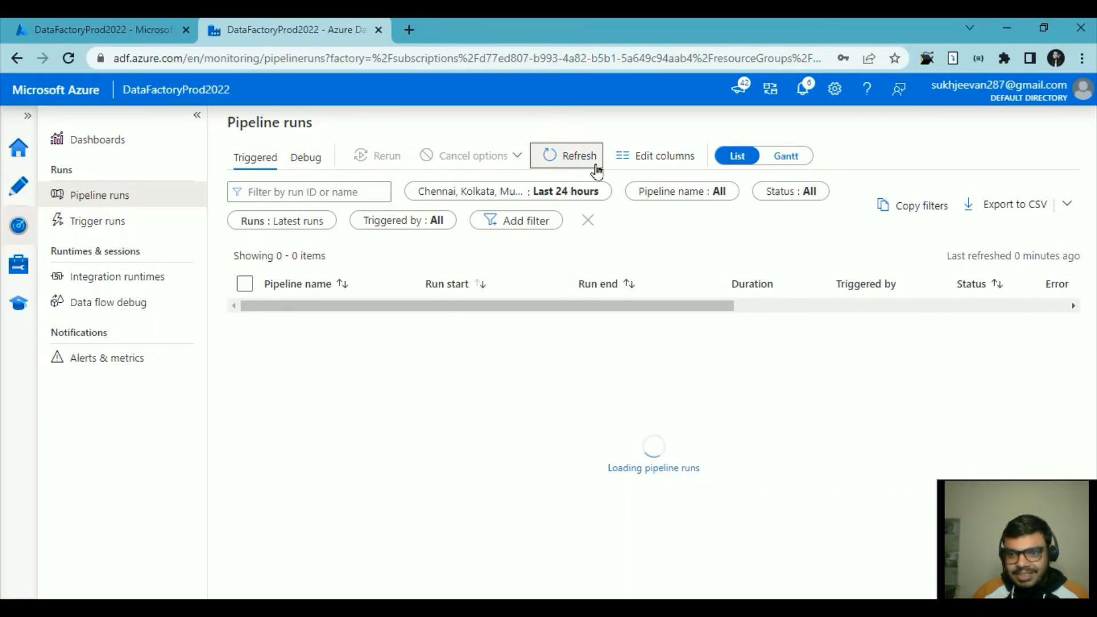
{"action": "left_click", "coordinate": [597, 169]}
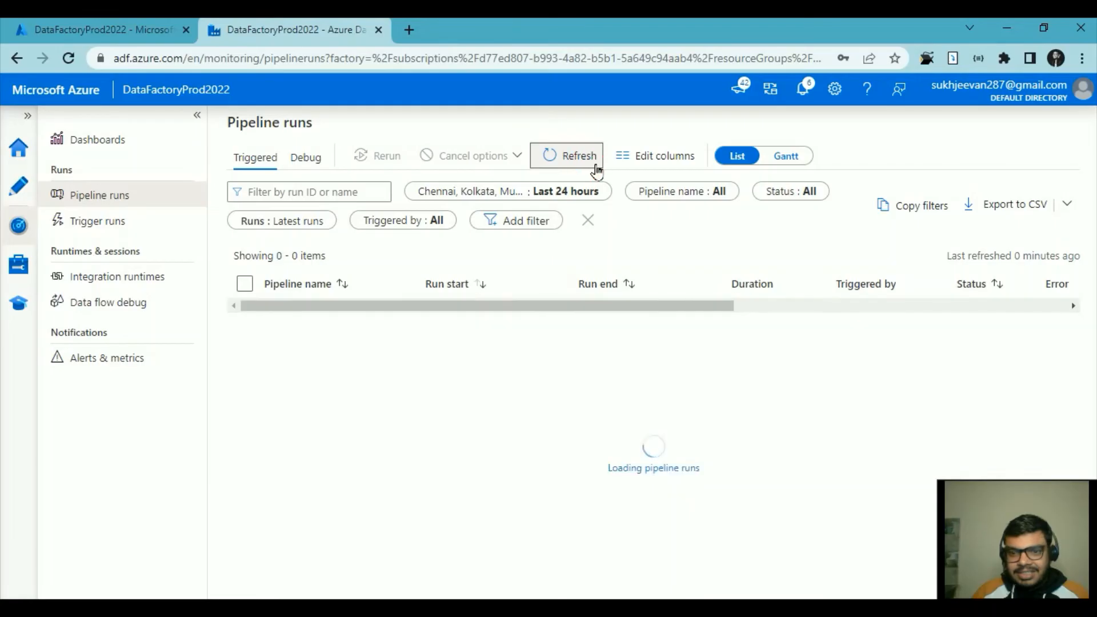
{"action": "left_click", "coordinate": [596, 170]}
{"action": "left_click", "coordinate": [596, 169]}
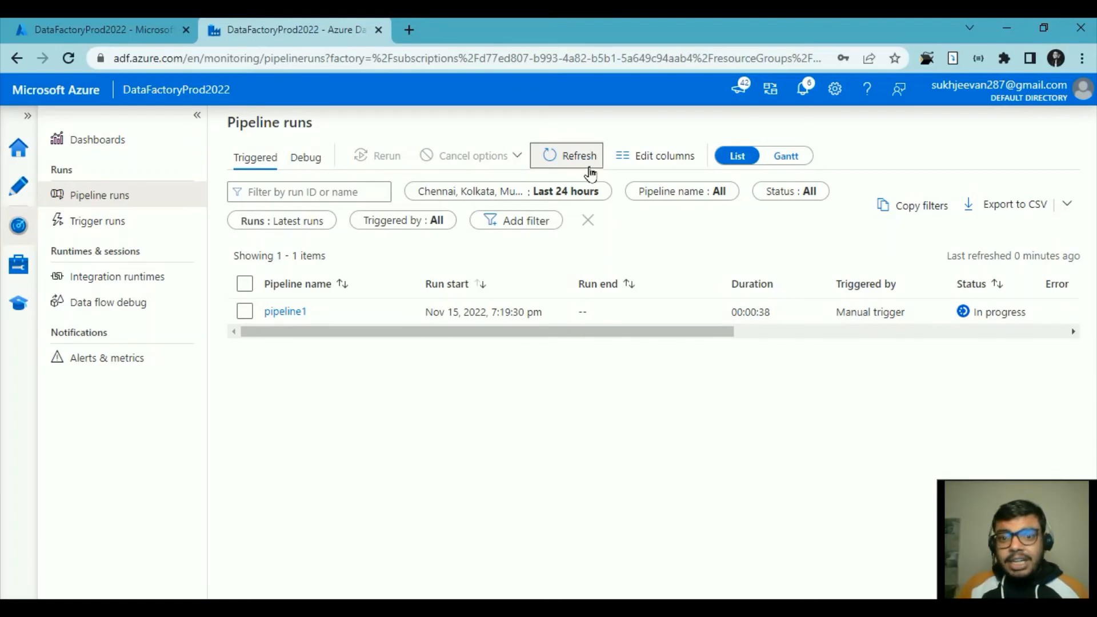
{"action": "left_click", "coordinate": [592, 171]}
{"action": "left_click", "coordinate": [589, 167]}
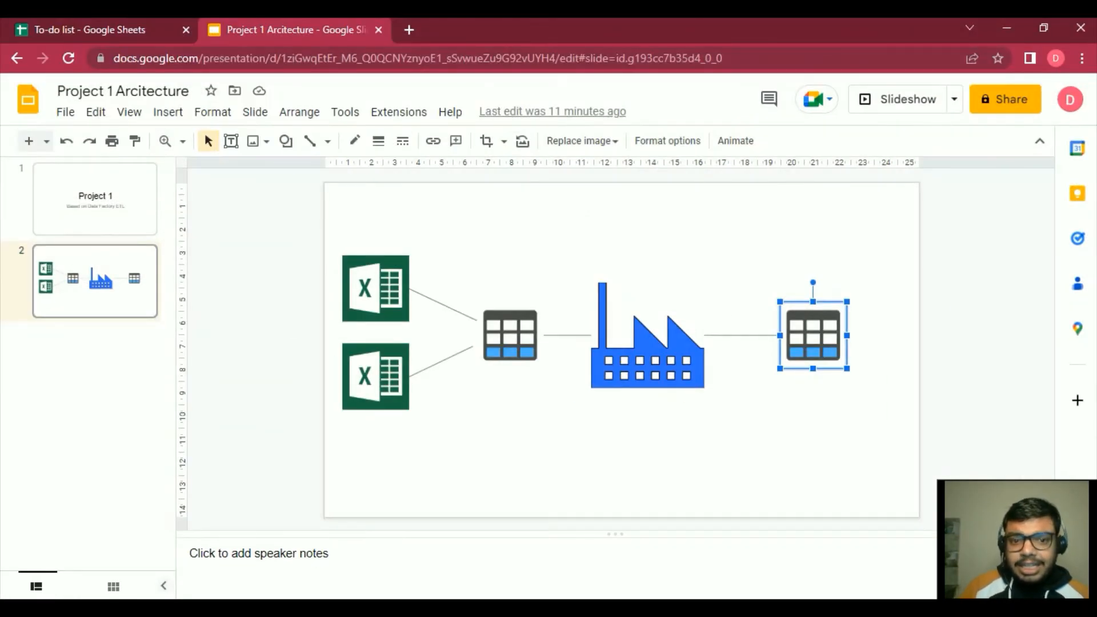
In the Project 1 architecture slide in Google Slides, single out the two Excel sources and the table they feed
{"action": "left_click", "coordinate": [385, 304]}
{"action": "left_click", "coordinate": [396, 387]}
{"action": "left_click", "coordinate": [514, 353]}
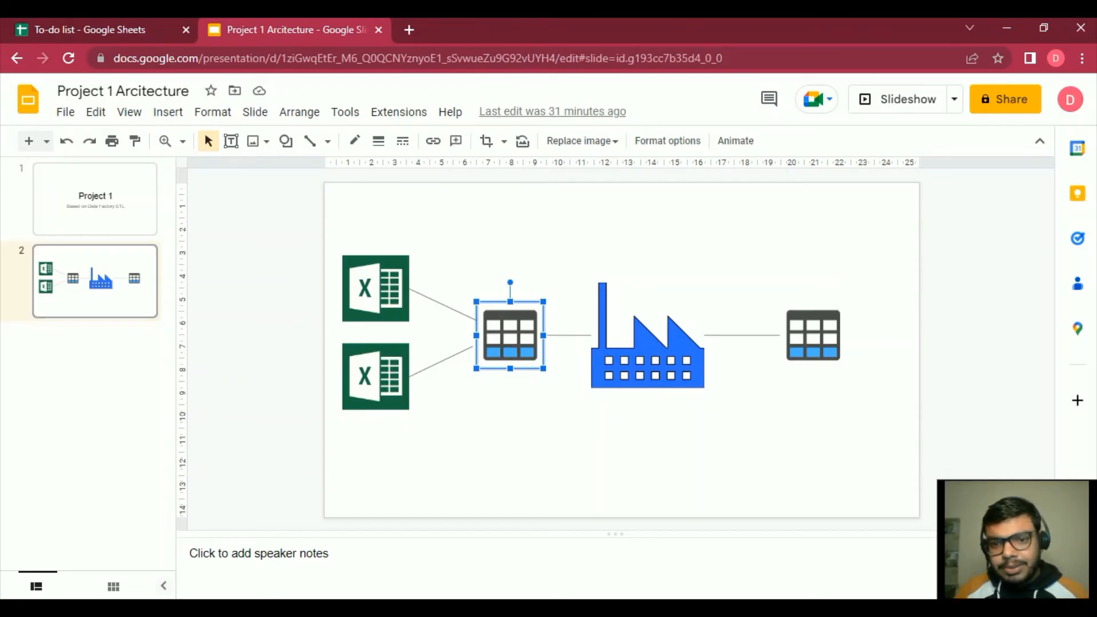
Single out the factory and the final output table in the architecture slide, and switch back to Azure Data Factory
{"action": "left_click", "coordinate": [656, 357]}
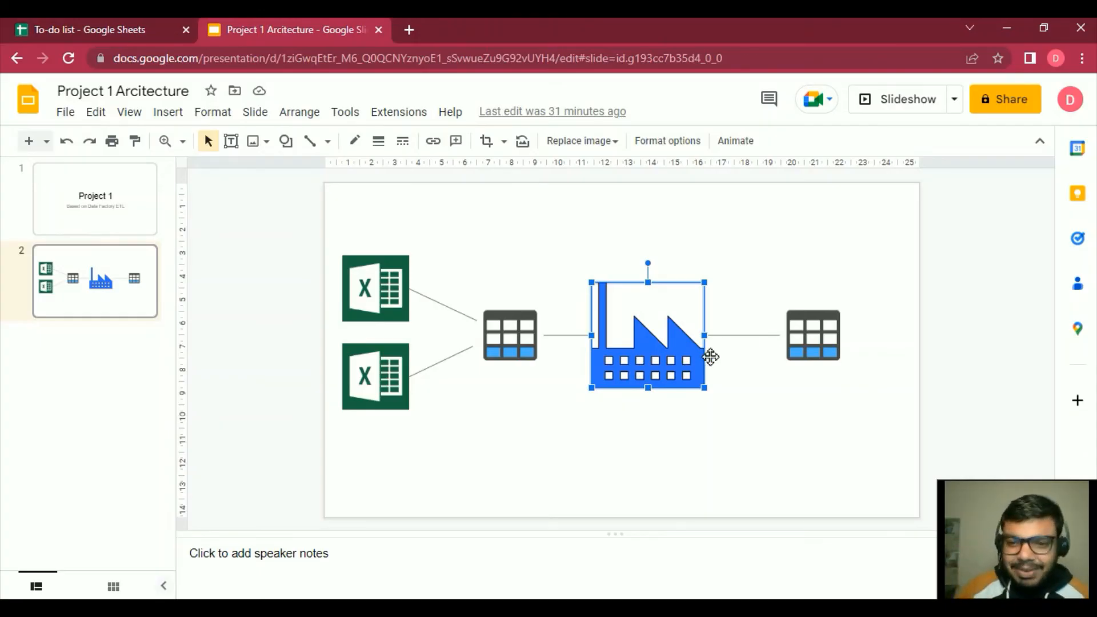
{"action": "left_click", "coordinate": [832, 329]}
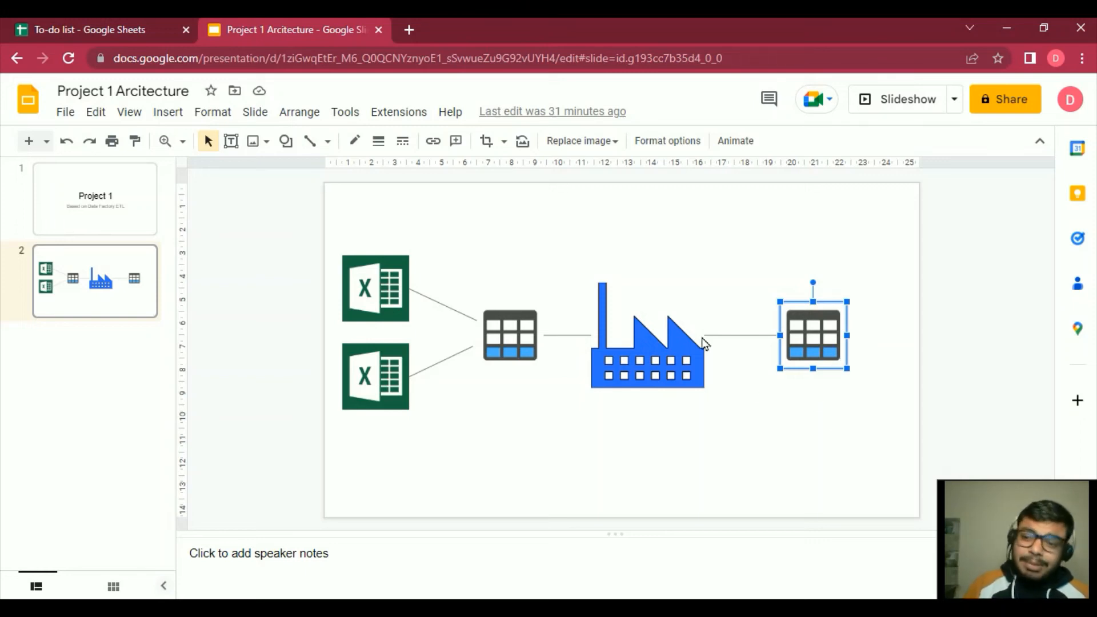
{"action": "left_click", "coordinate": [1000, 37]}
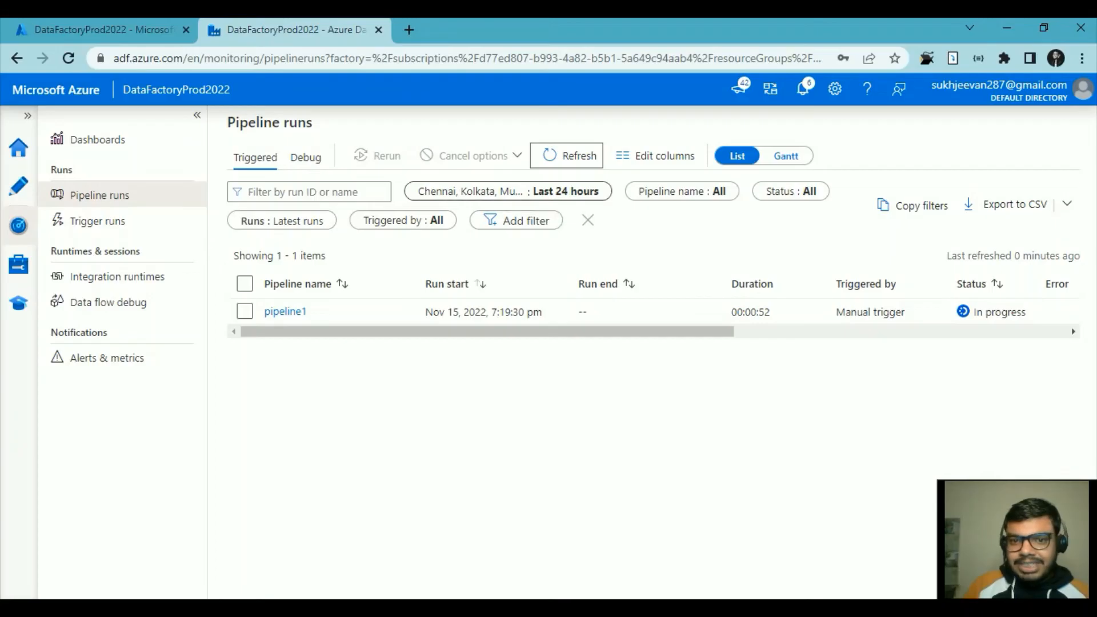
Refresh the pipeline runs list, open pipeline1's activity runs and inspect the run details of Data flow1
{"action": "left_click", "coordinate": [588, 156]}
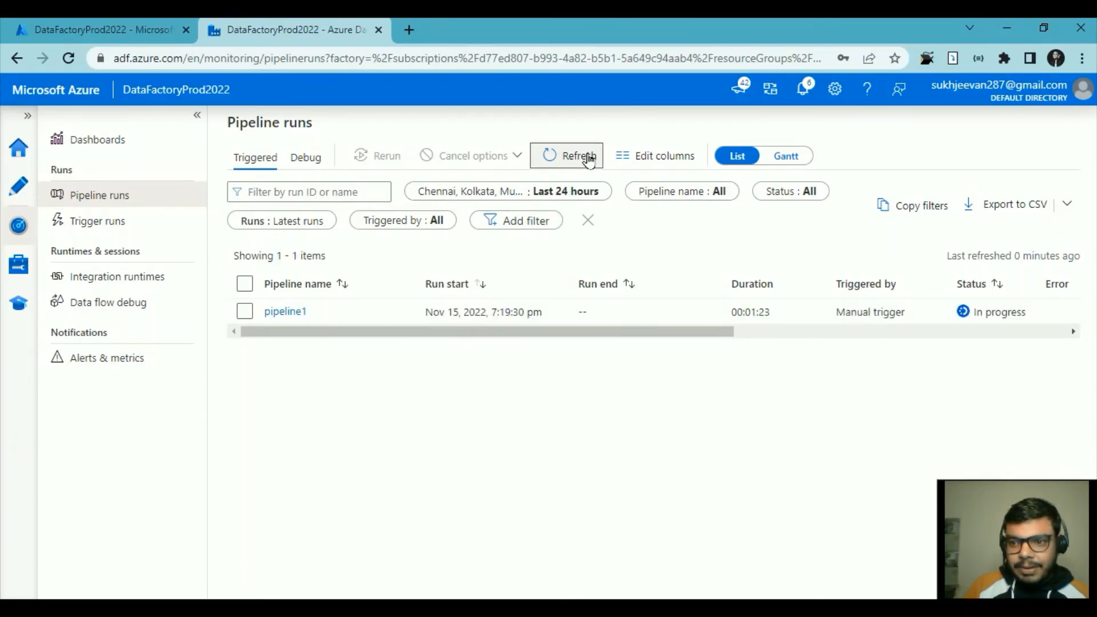
{"action": "left_click", "coordinate": [588, 156]}
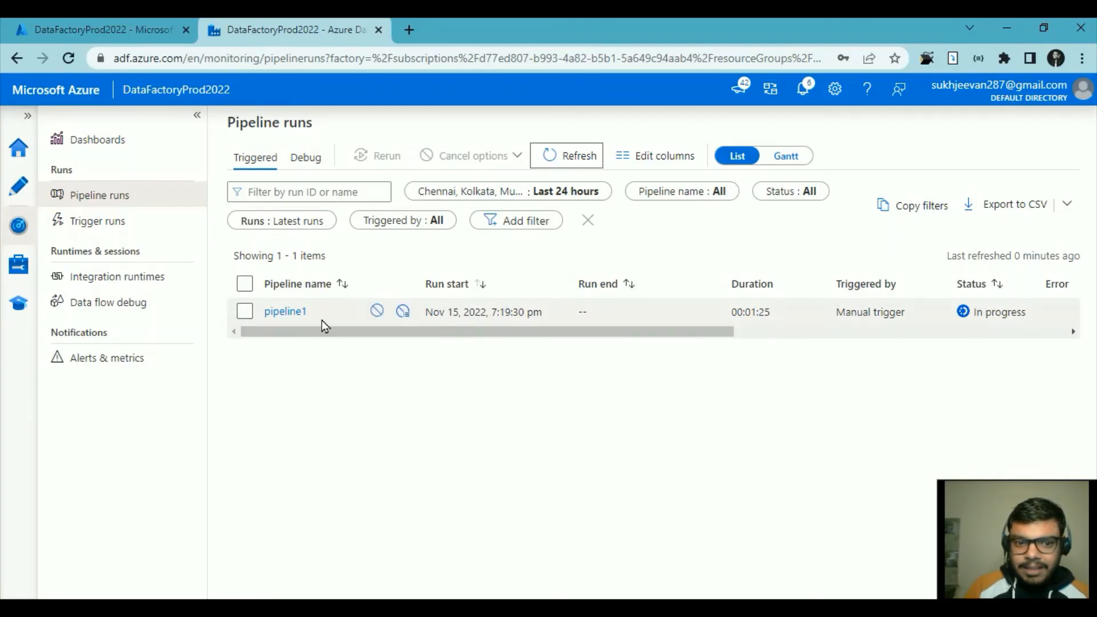
{"action": "left_click", "coordinate": [298, 312]}
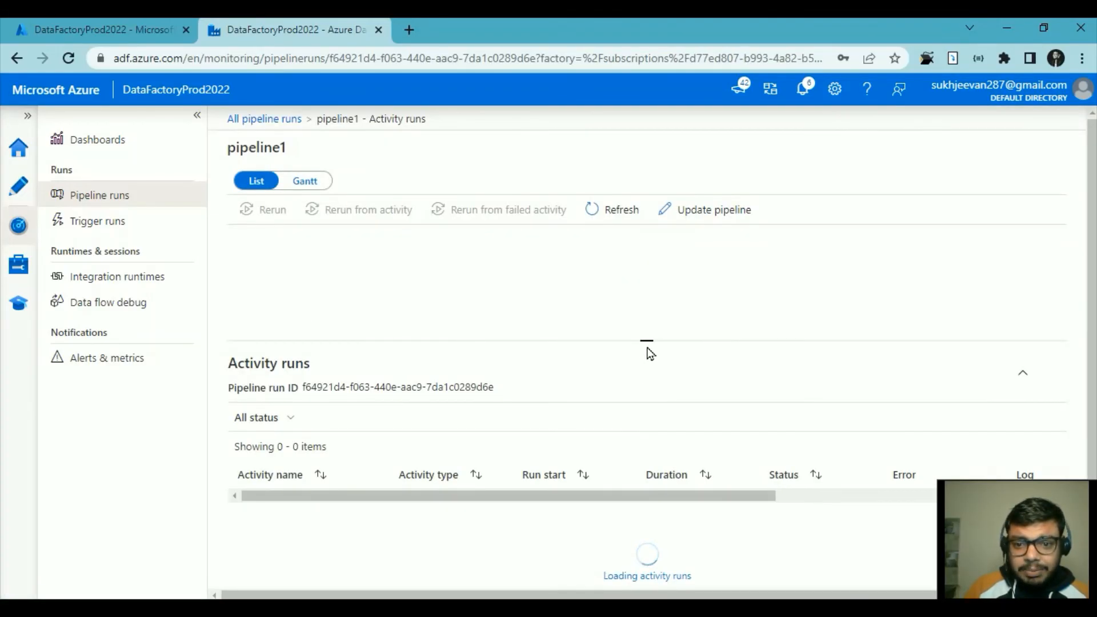
{"action": "left_click_drag", "start_coordinate": [651, 348], "coordinate": [649, 292]}
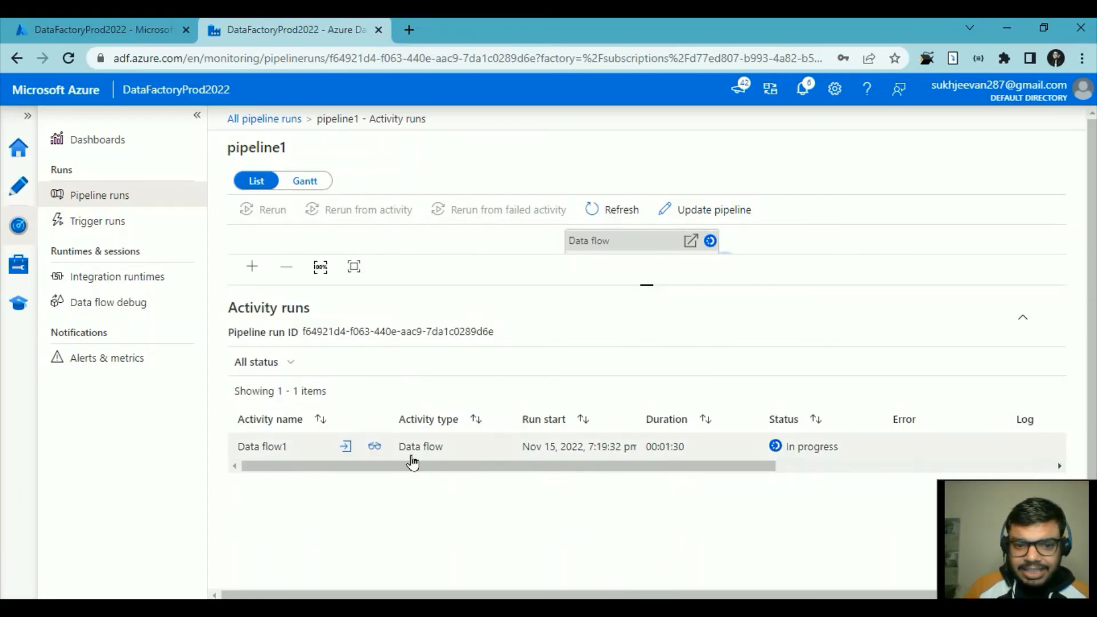
{"action": "left_click", "coordinate": [375, 447]}
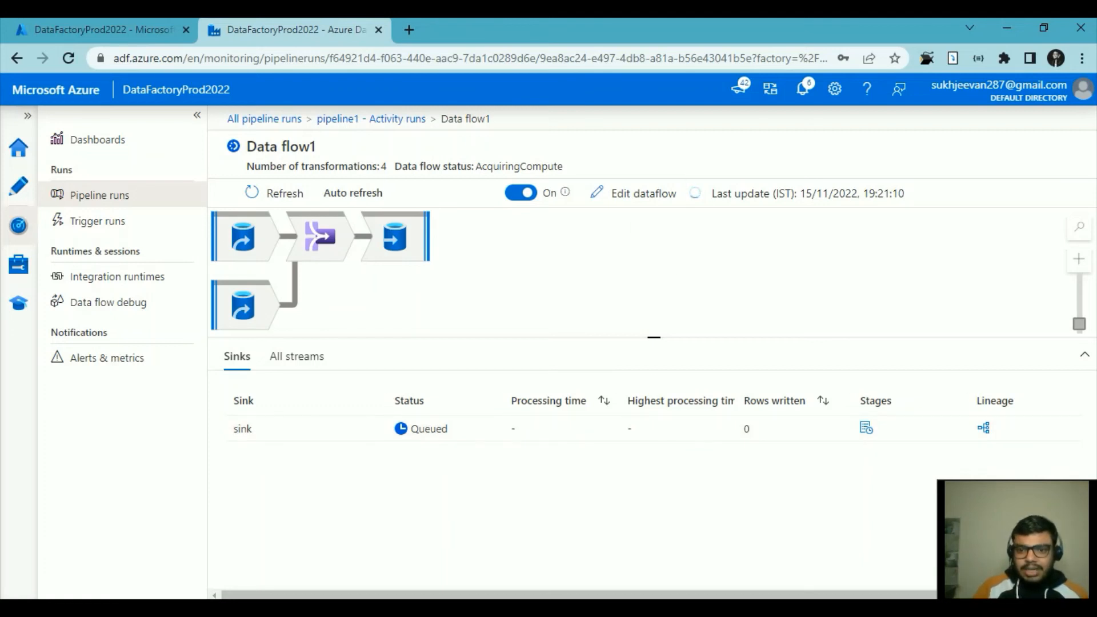
{"action": "left_click_drag", "start_coordinate": [654, 341], "coordinate": [665, 382]}
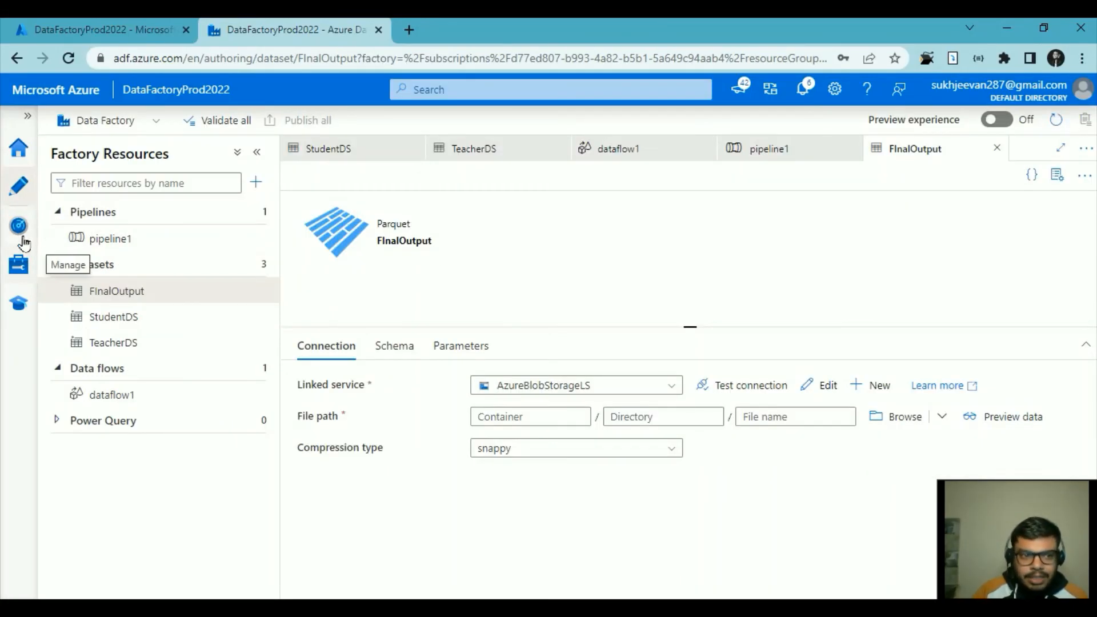
Return to the refreshed pipeline runs list and read the error details of the pipeline1 run
{"action": "left_click", "coordinate": [19, 263]}
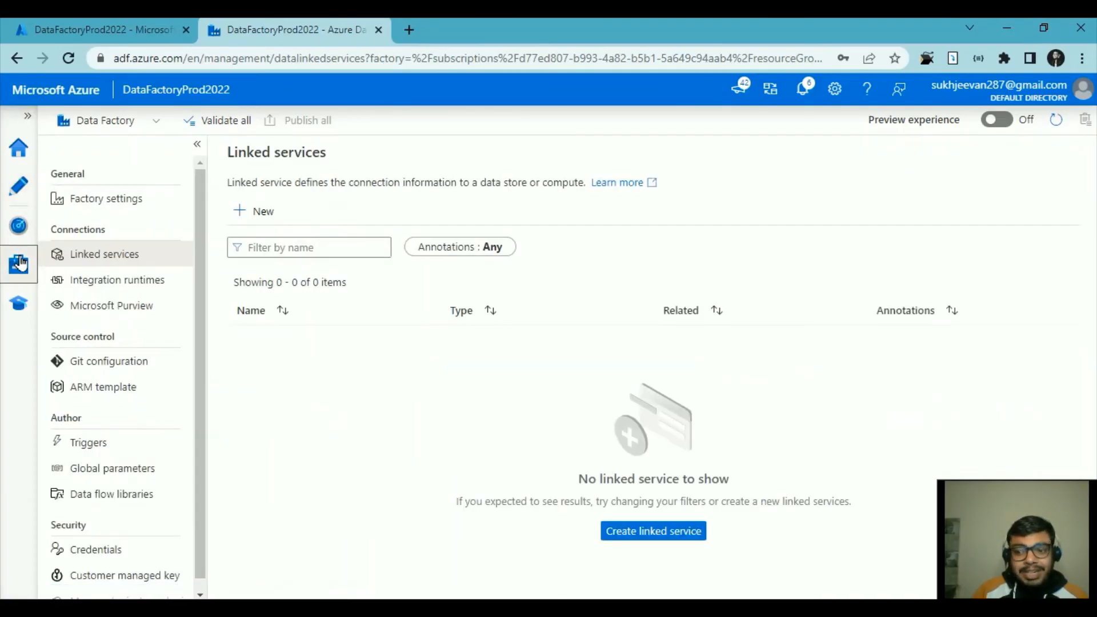
{"action": "left_click", "coordinate": [19, 226]}
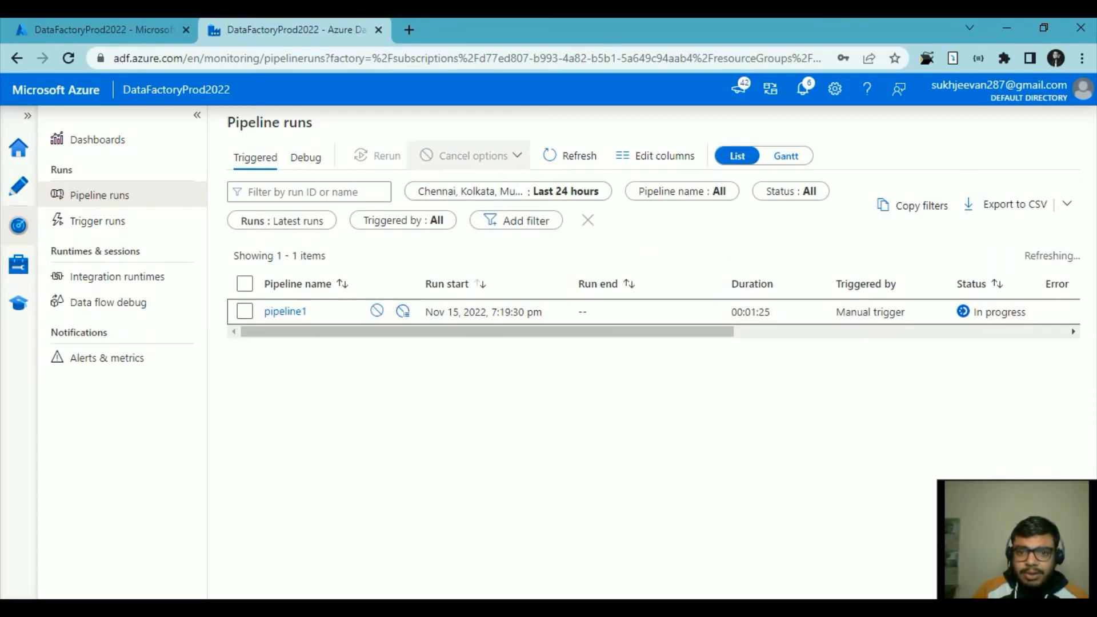
{"action": "left_click", "coordinate": [563, 164]}
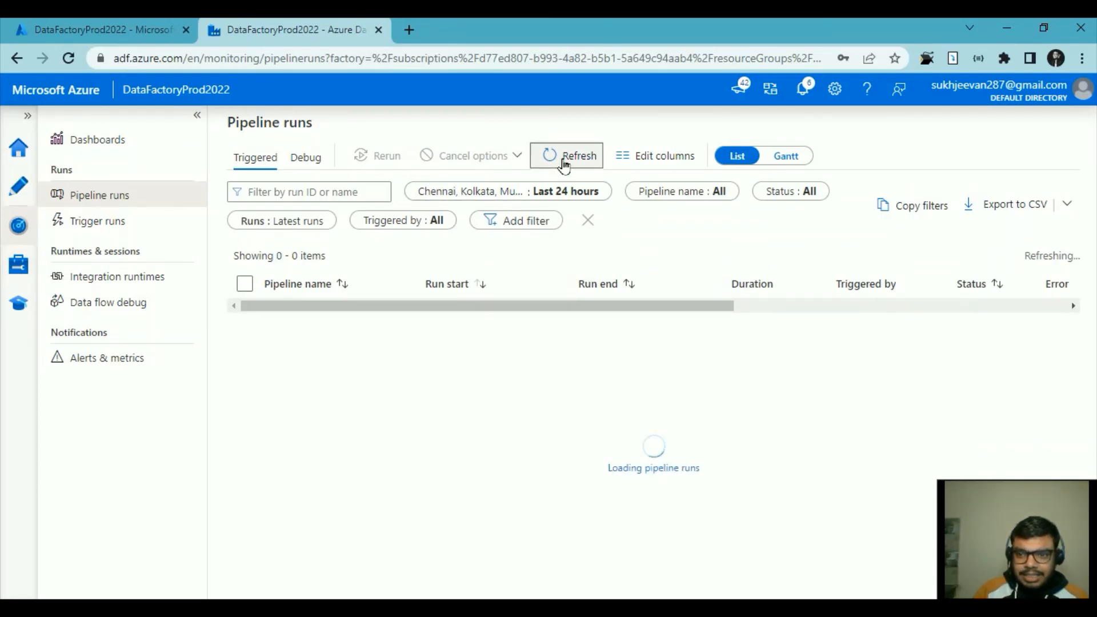
{"action": "left_click", "coordinate": [1062, 308]}
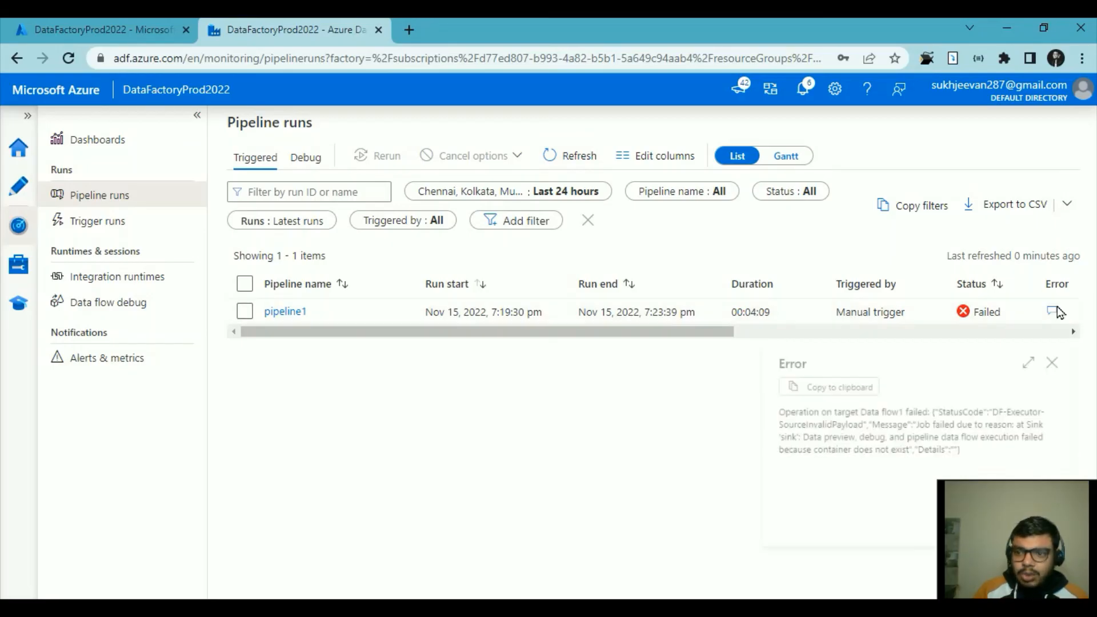
{"action": "left_click_drag", "start_coordinate": [943, 451], "coordinate": [969, 449]}
{"action": "left_click_drag", "start_coordinate": [844, 461], "coordinate": [912, 464]}
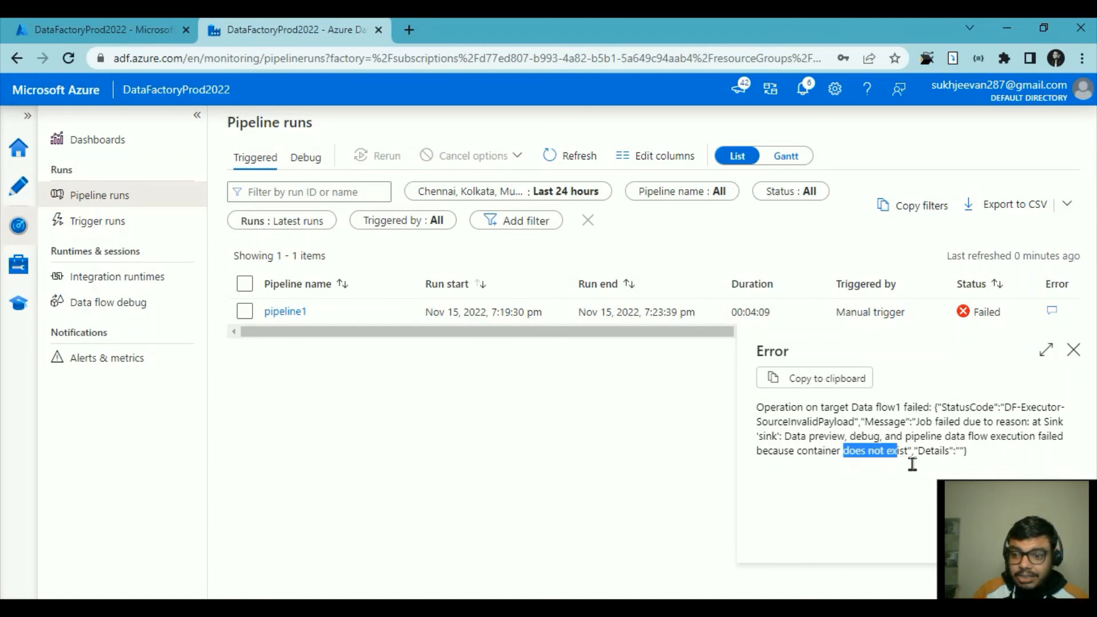
{"action": "left_click", "coordinate": [1073, 350]}
In the FInalOutput dataset, browse the Blob Storage and set the file path's container to prod
{"action": "left_click", "coordinate": [18, 186]}
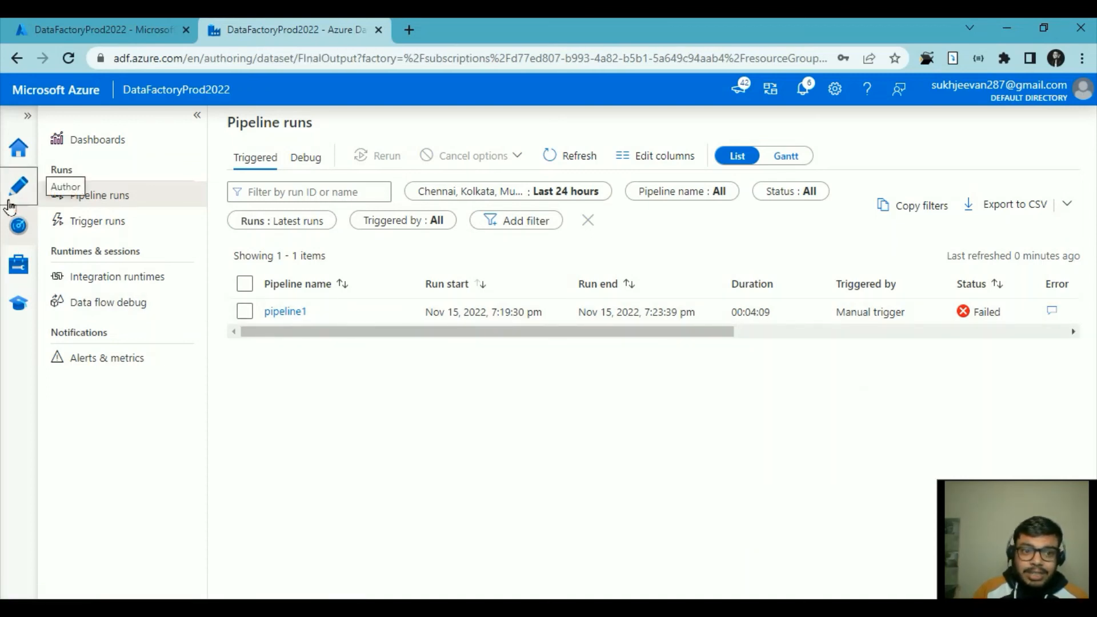
{"action": "left_click", "coordinate": [117, 290]}
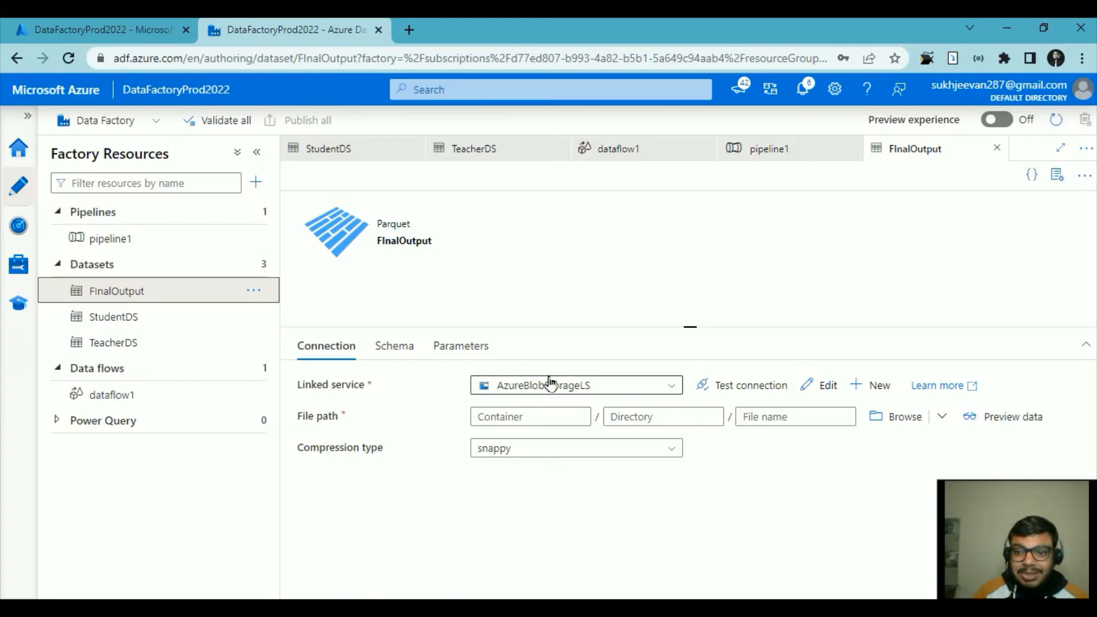
{"action": "left_click", "coordinate": [559, 423]}
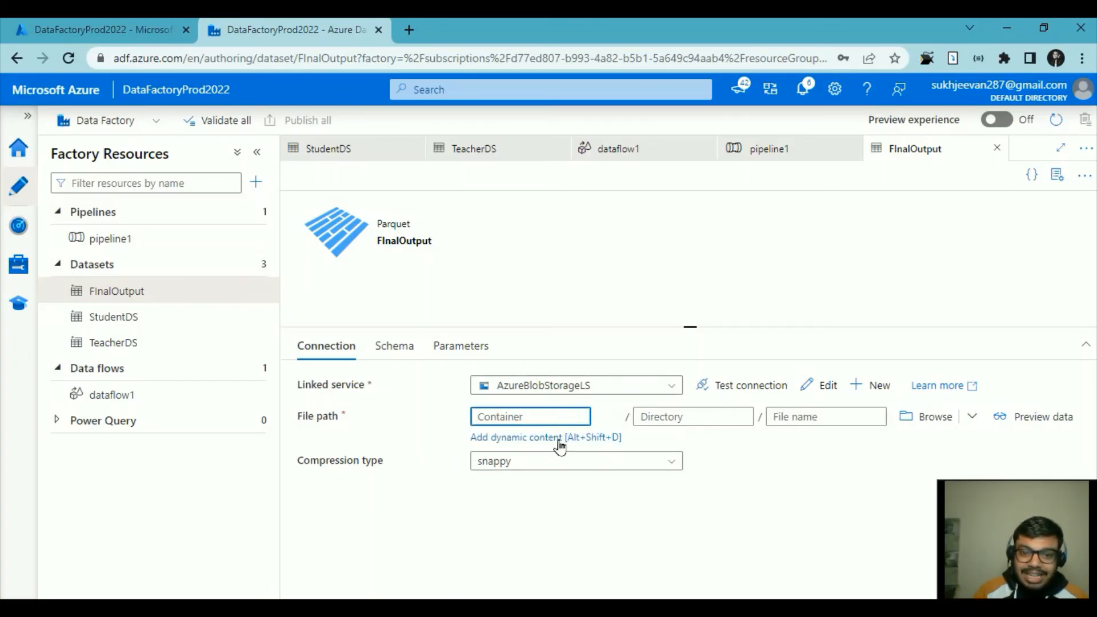
{"action": "left_click", "coordinate": [927, 421]}
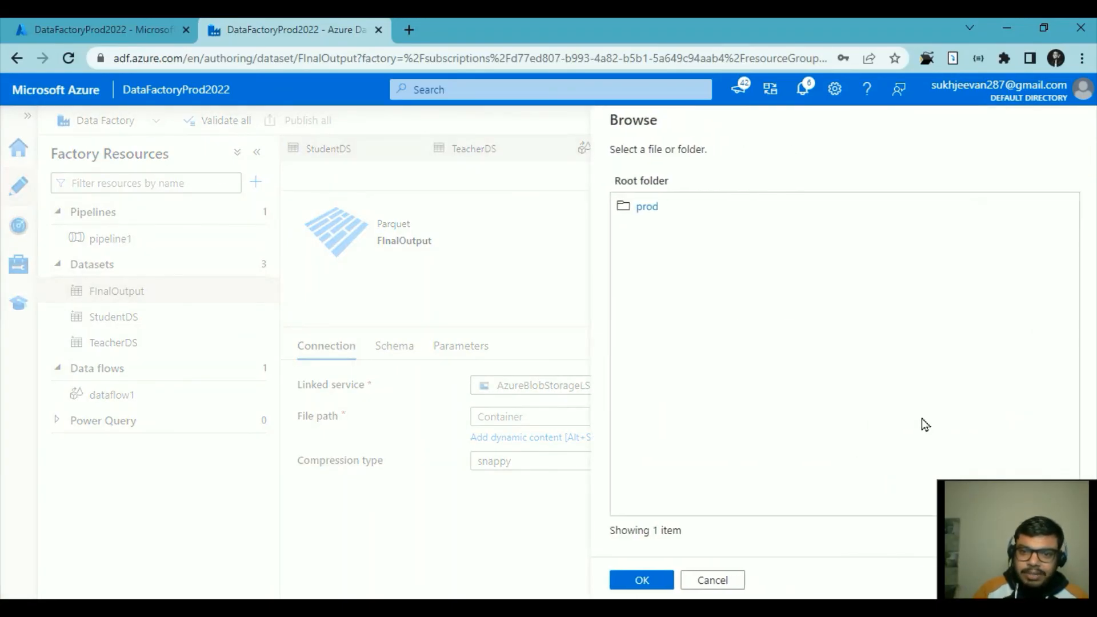
{"action": "double_click", "coordinate": [651, 215]}
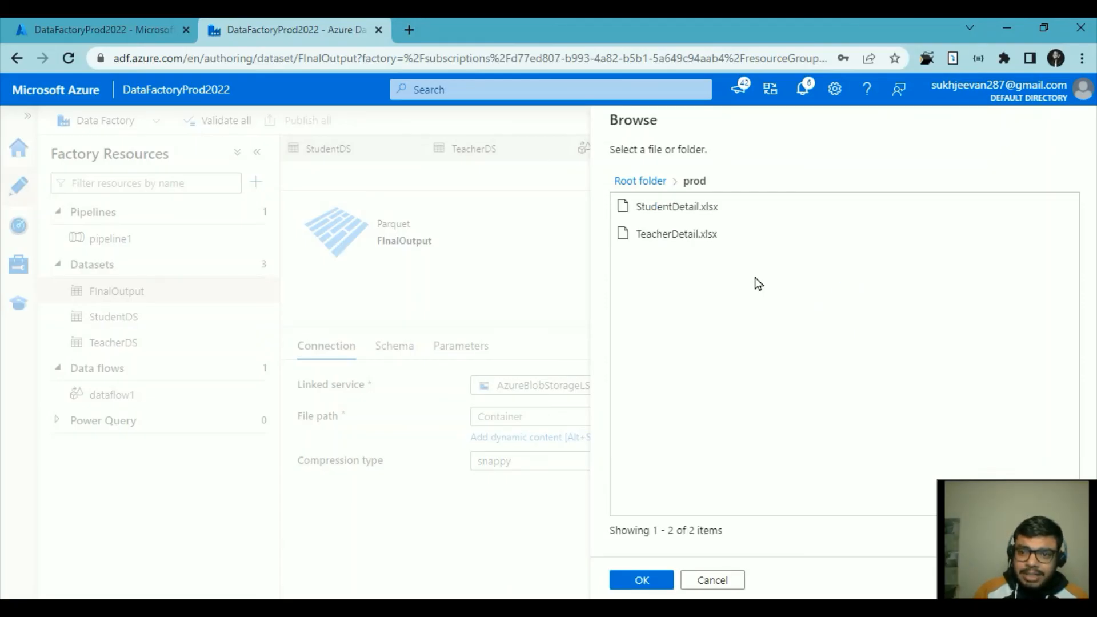
{"action": "left_click", "coordinate": [641, 580]}
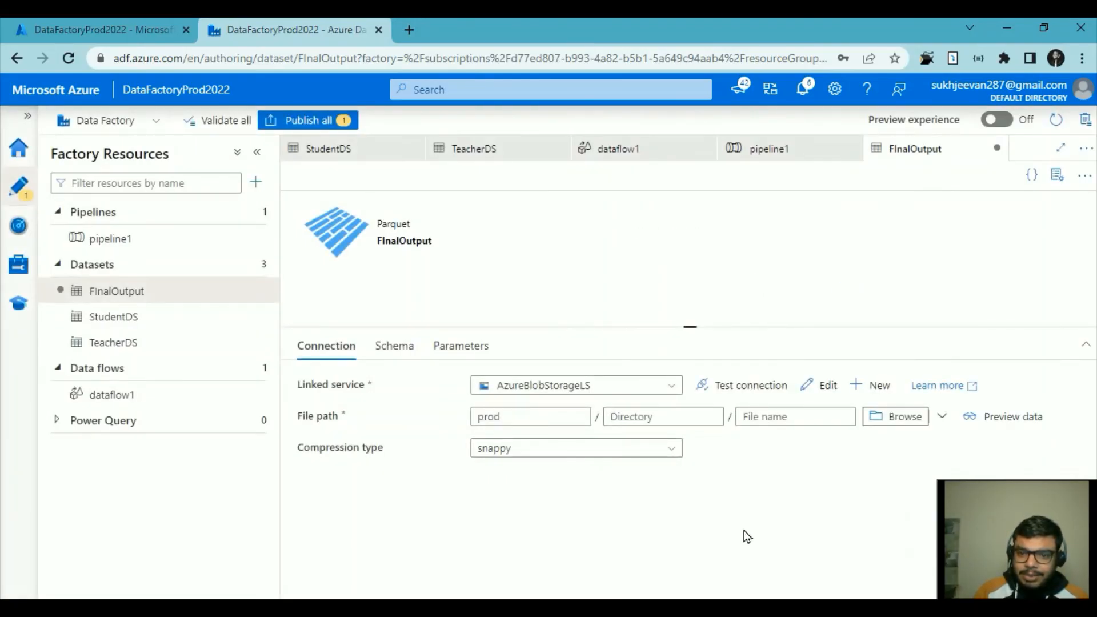
Copy the single-file output name FinalOP from dataflow1's sink settings into the FInalOutput dataset's file name
{"action": "left_click", "coordinate": [770, 419]}
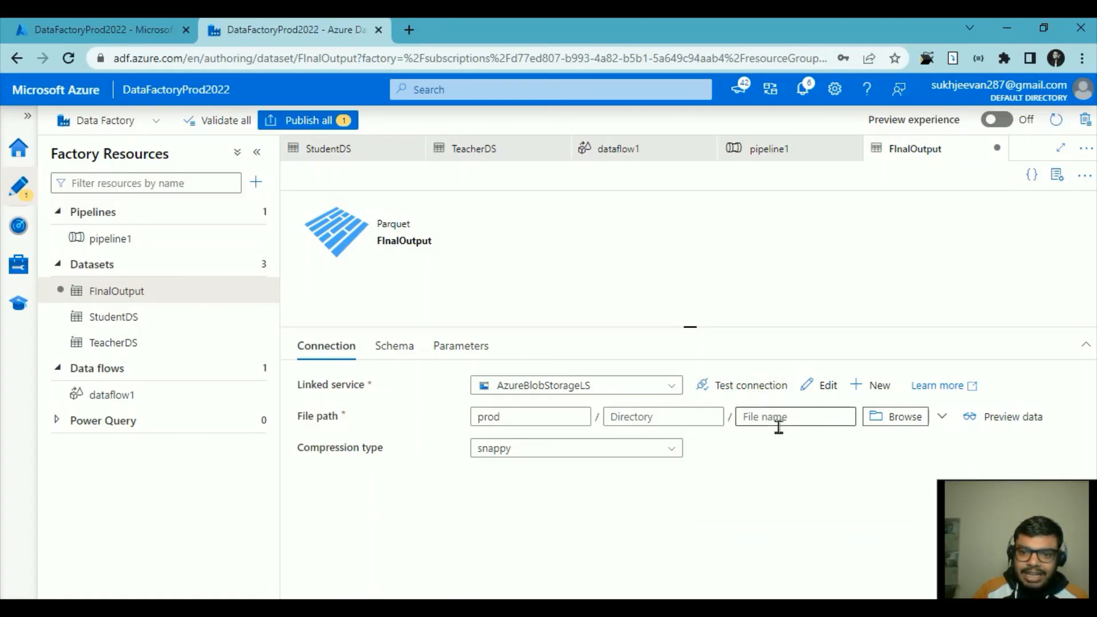
{"action": "left_click", "coordinate": [149, 397]}
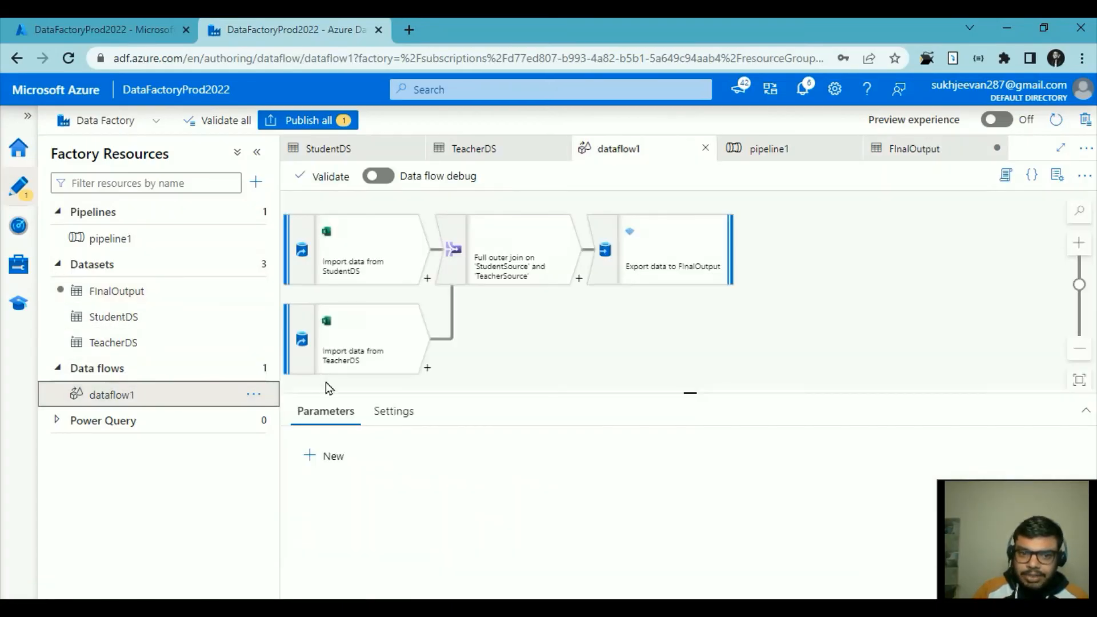
{"action": "left_click", "coordinate": [673, 239]}
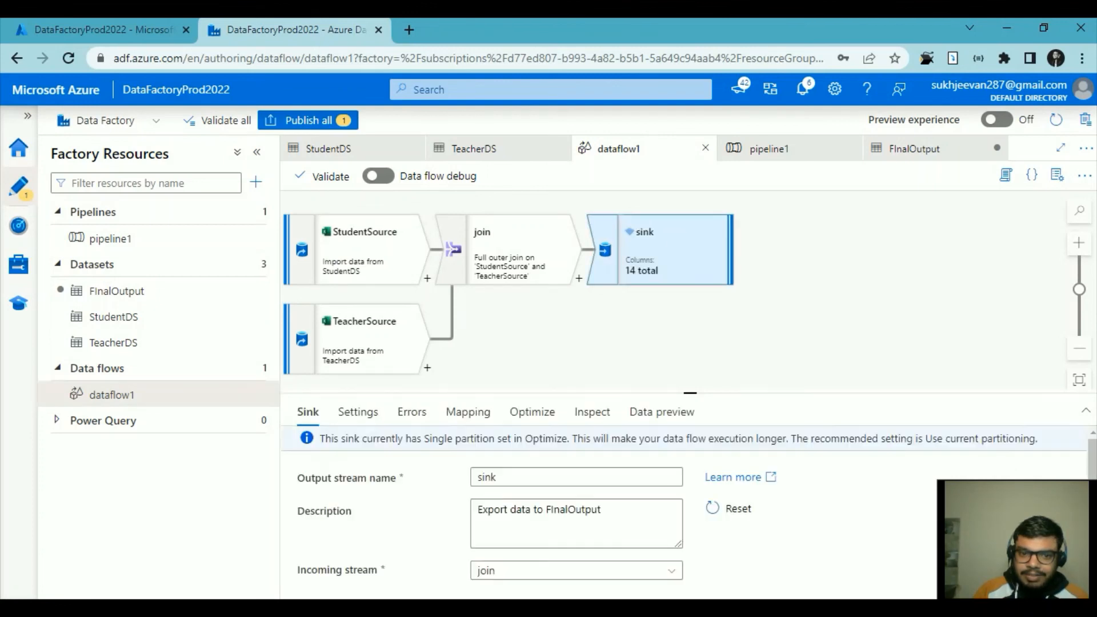
{"action": "left_click", "coordinate": [359, 414]}
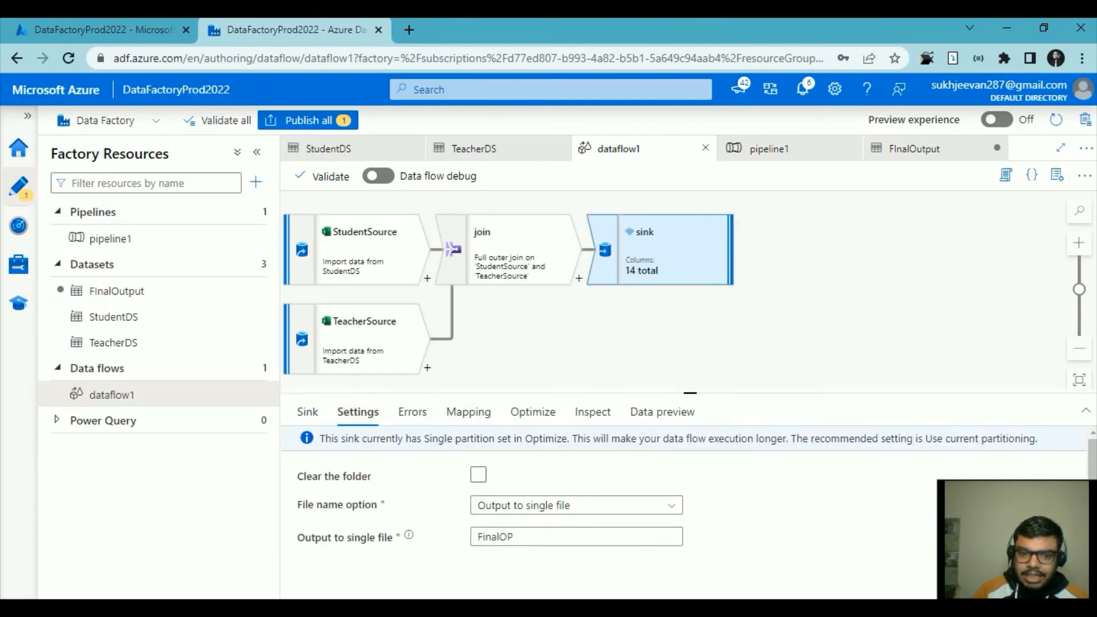
{"action": "double_click", "coordinate": [529, 540]}
{"action": "key", "text": "ctrl+c"}
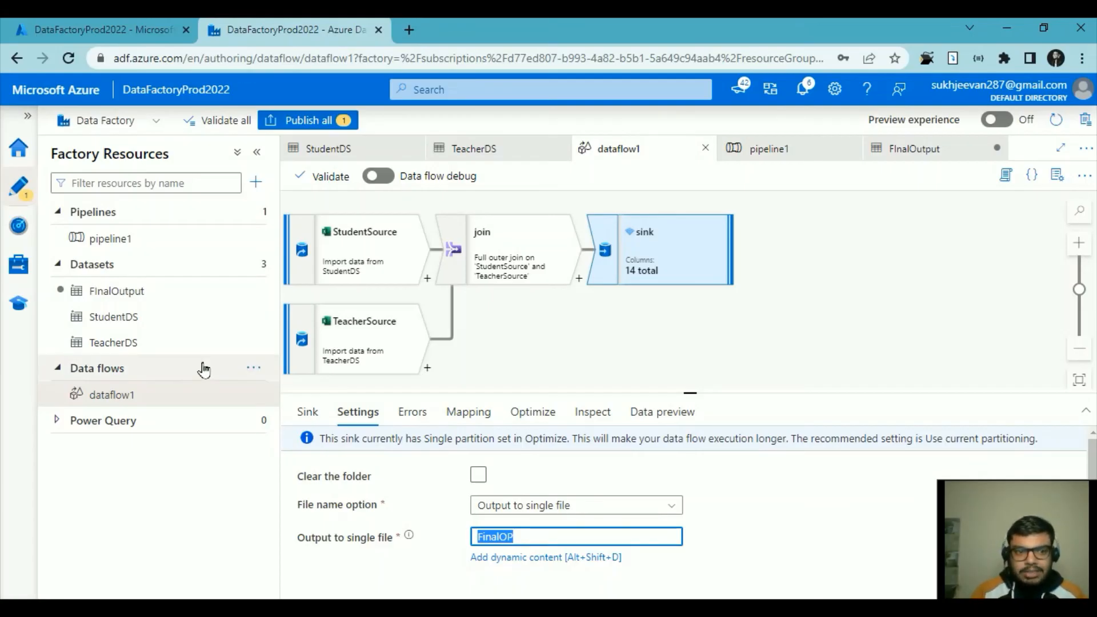
{"action": "left_click", "coordinate": [173, 298]}
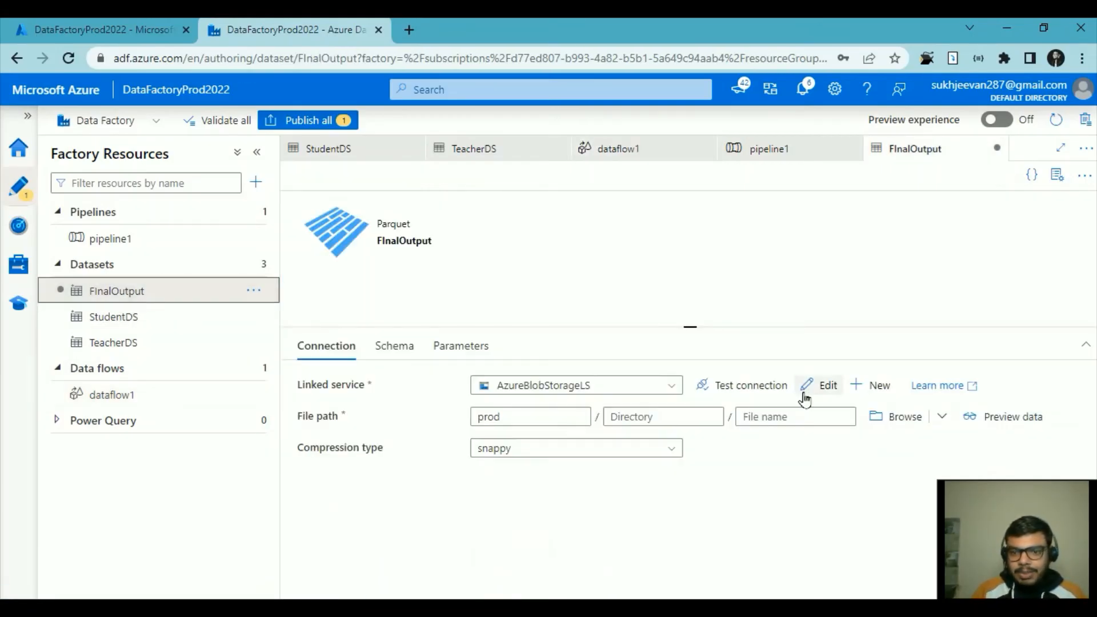
{"action": "left_click", "coordinate": [809, 419]}
{"action": "key", "text": "ctrl+v"}
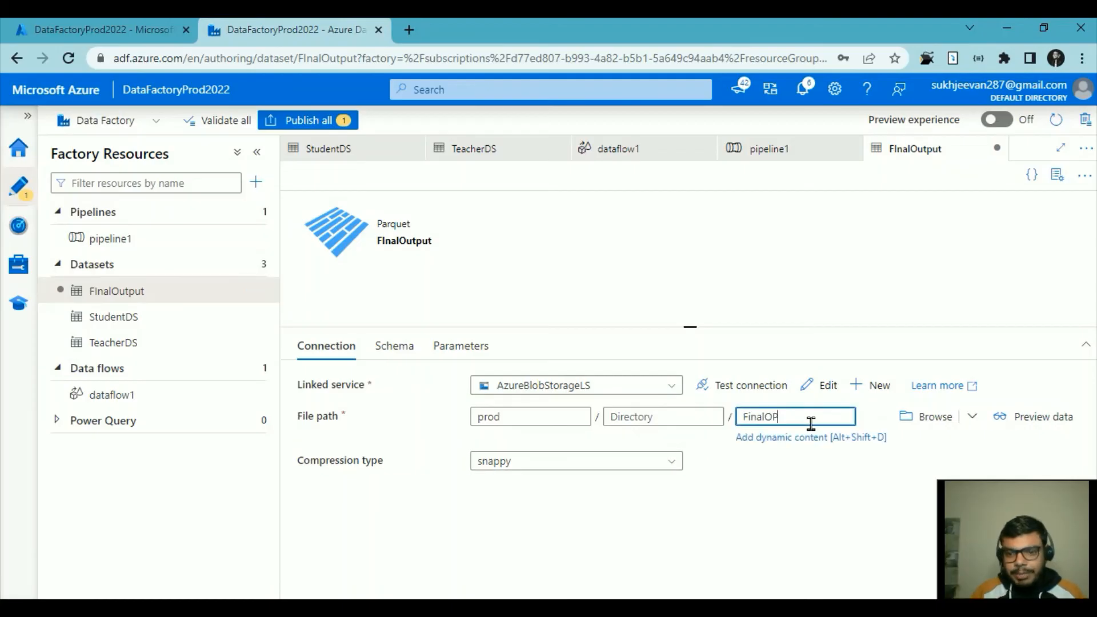
Publish the pending FInalOutput dataset change and return to the authoring view
{"action": "left_click", "coordinate": [343, 120]}
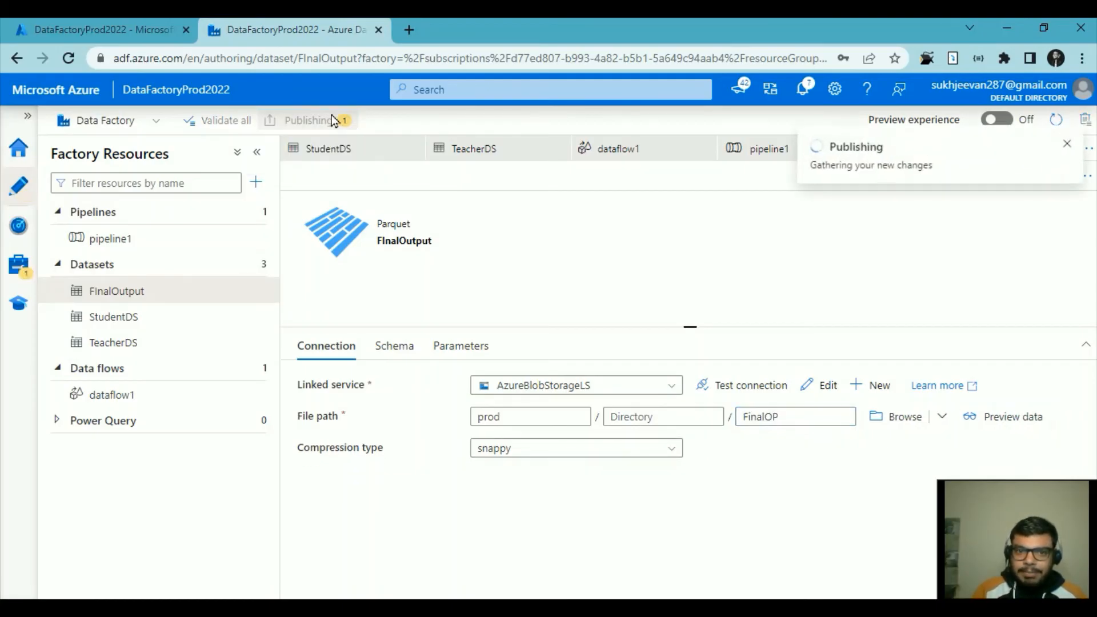
{"action": "left_click", "coordinate": [647, 581]}
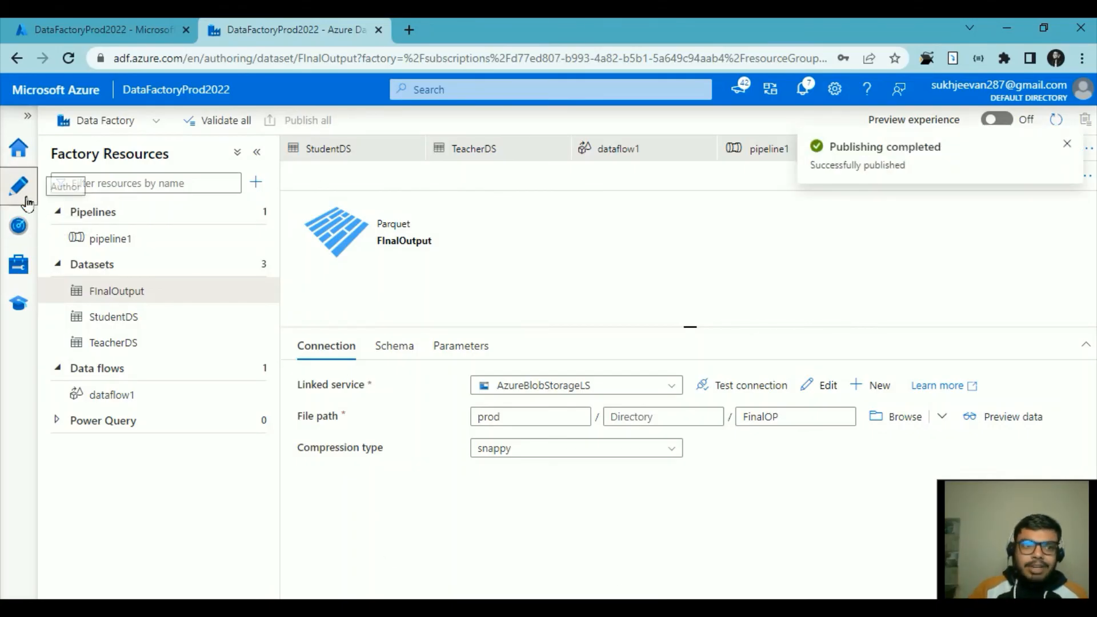
{"action": "left_click", "coordinate": [18, 147]}
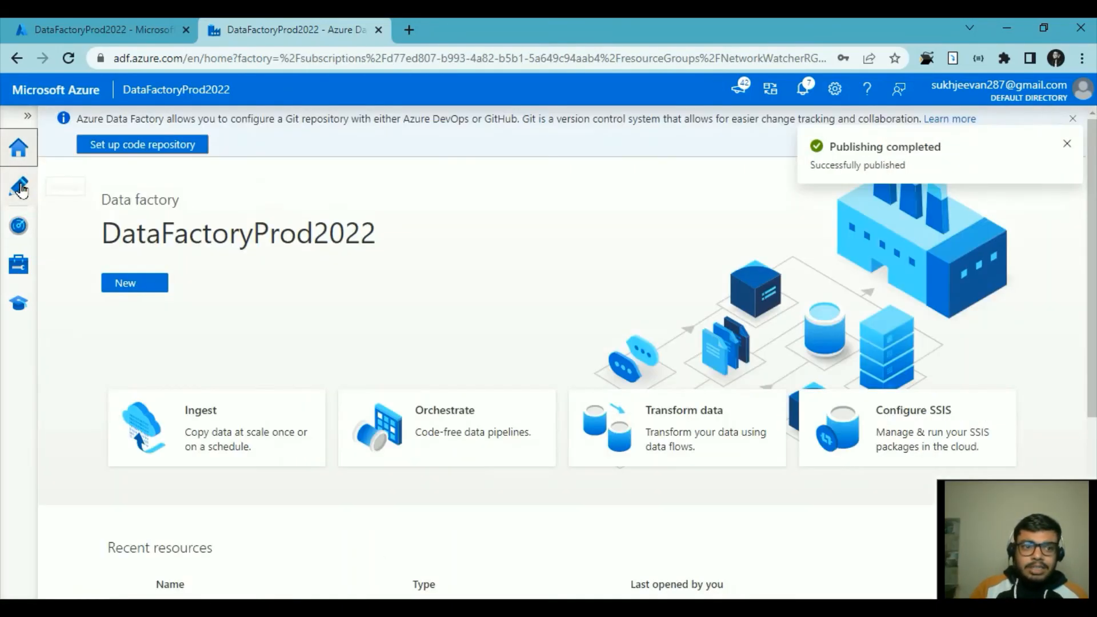
{"action": "left_click", "coordinate": [20, 187]}
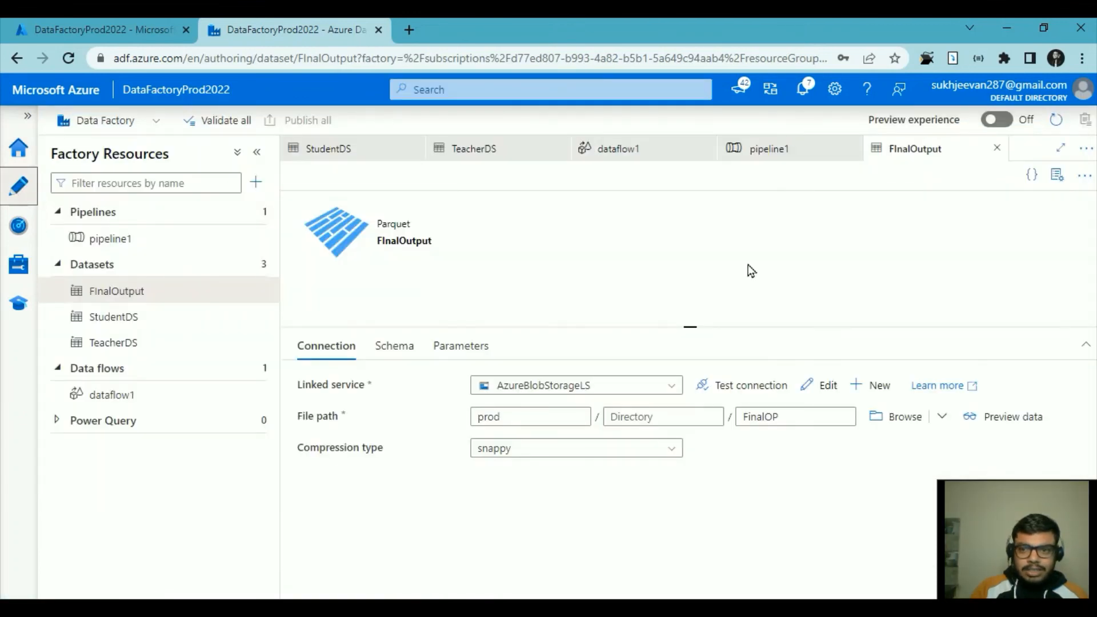
Trigger a new on-demand run of pipeline1 with the last published configuration and open the factory's linked services list
{"action": "left_click", "coordinate": [135, 237]}
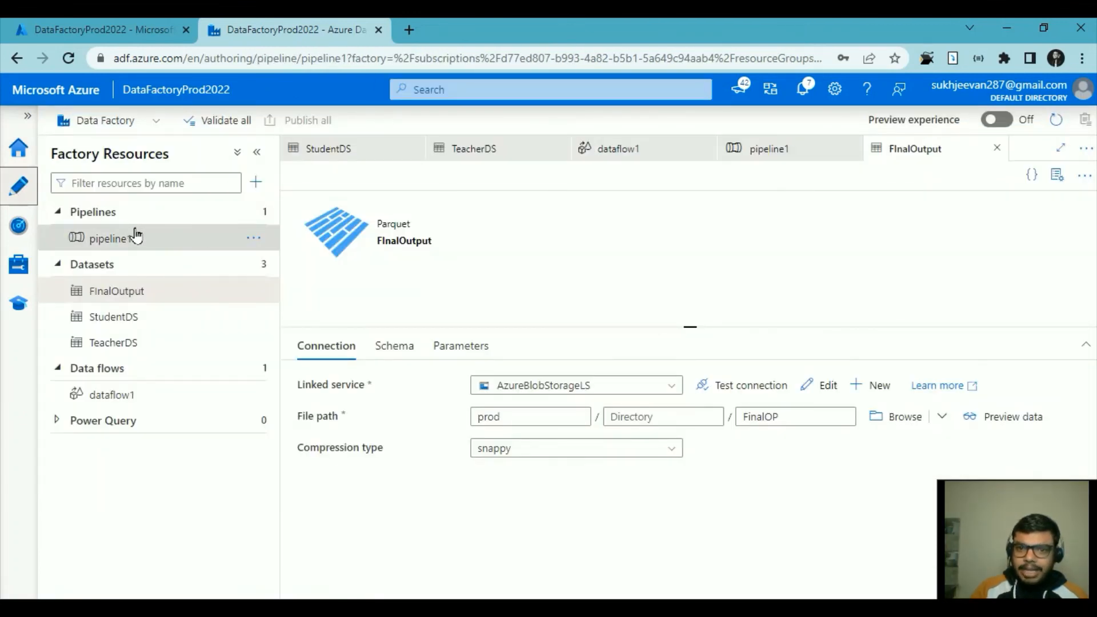
{"action": "left_click", "coordinate": [672, 176]}
{"action": "left_click", "coordinate": [674, 201]}
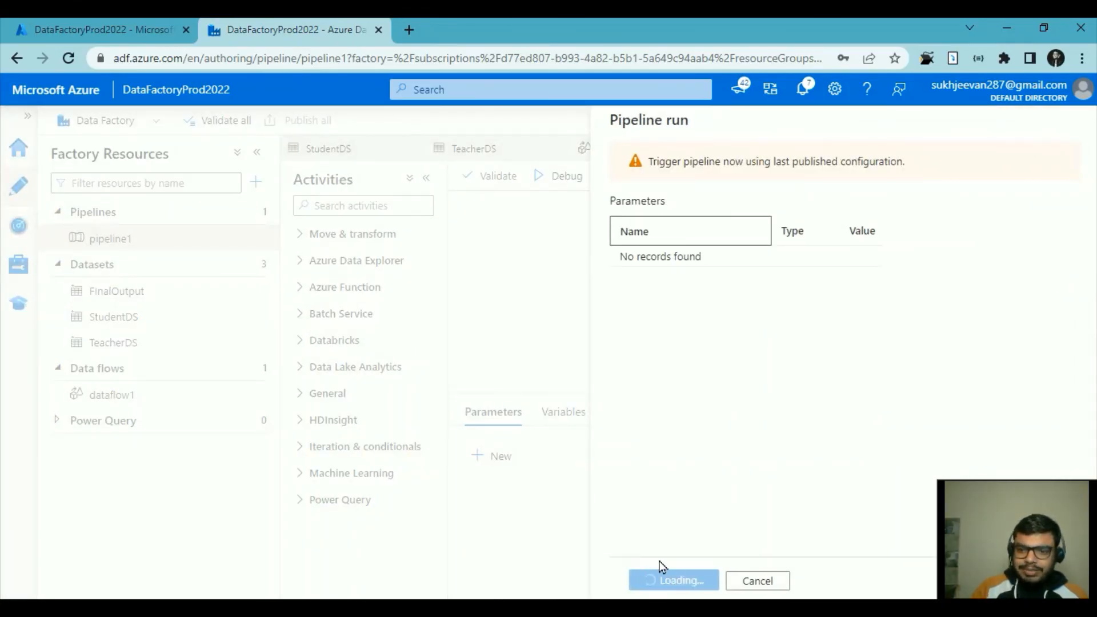
{"action": "left_click", "coordinate": [690, 586]}
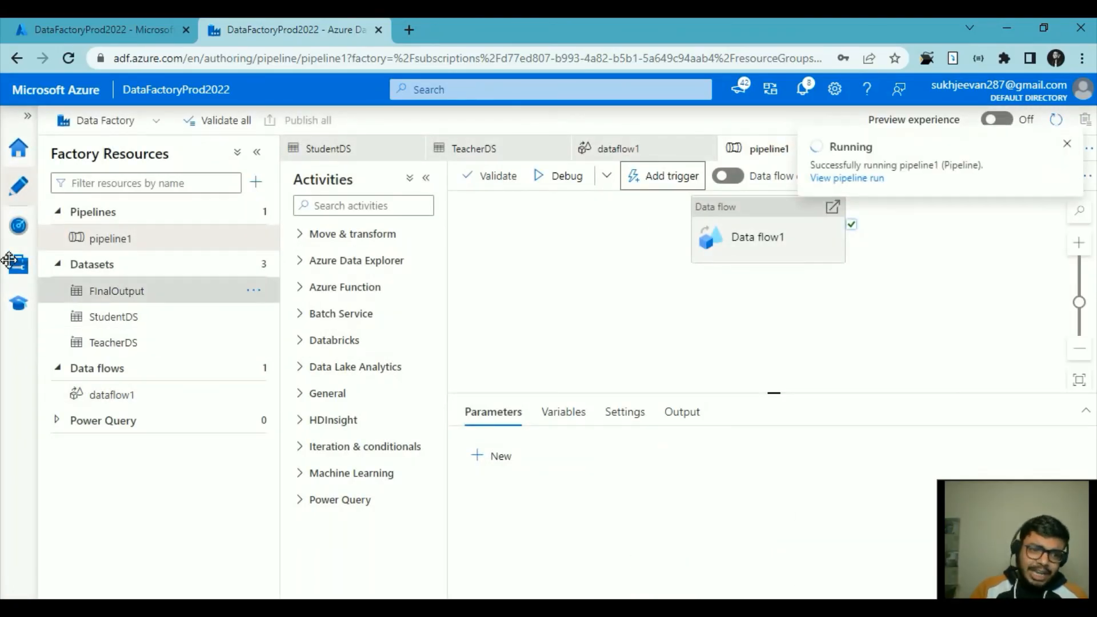
{"action": "left_click", "coordinate": [25, 274]}
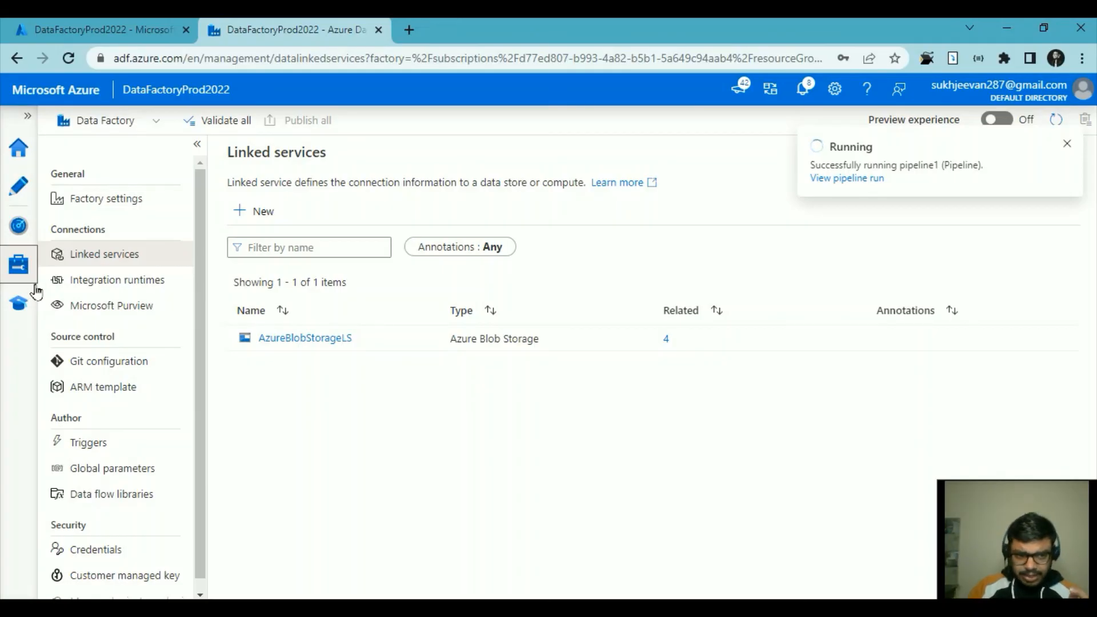
Open the pipeline runs monitor and refresh the list to check the status of the new pipeline1 run
{"action": "left_click", "coordinate": [20, 223]}
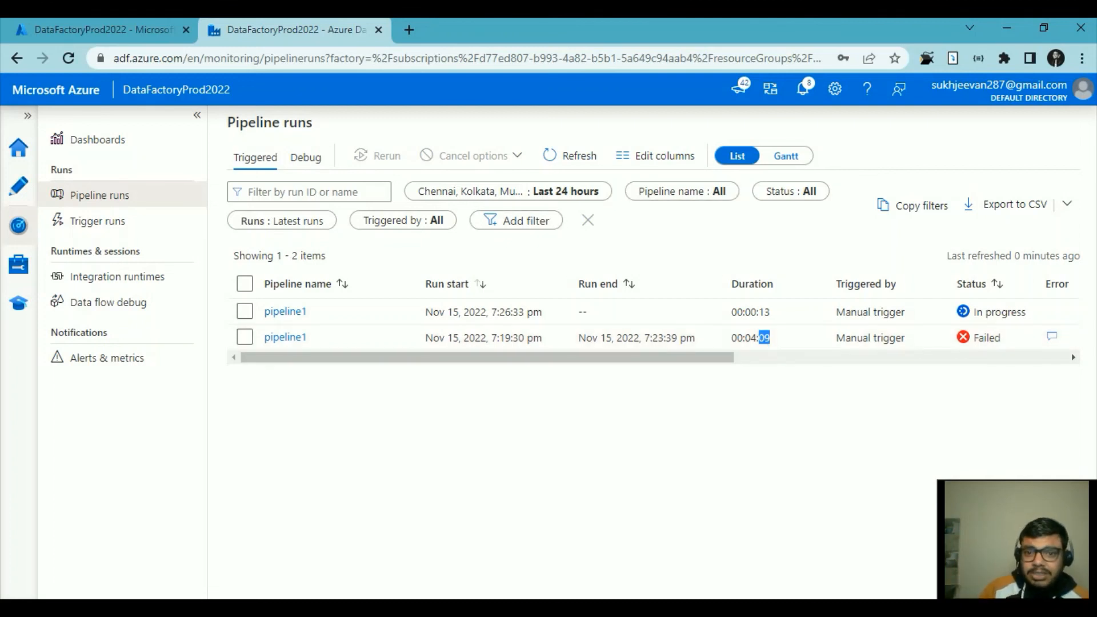
{"action": "left_click", "coordinate": [569, 163]}
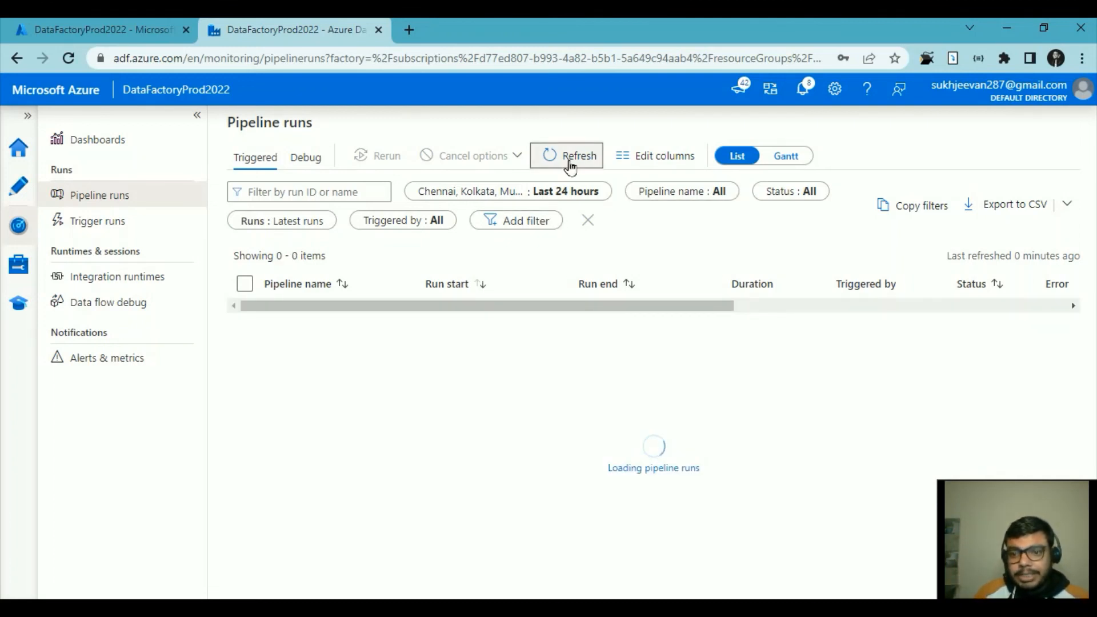
{"action": "left_click", "coordinate": [569, 163]}
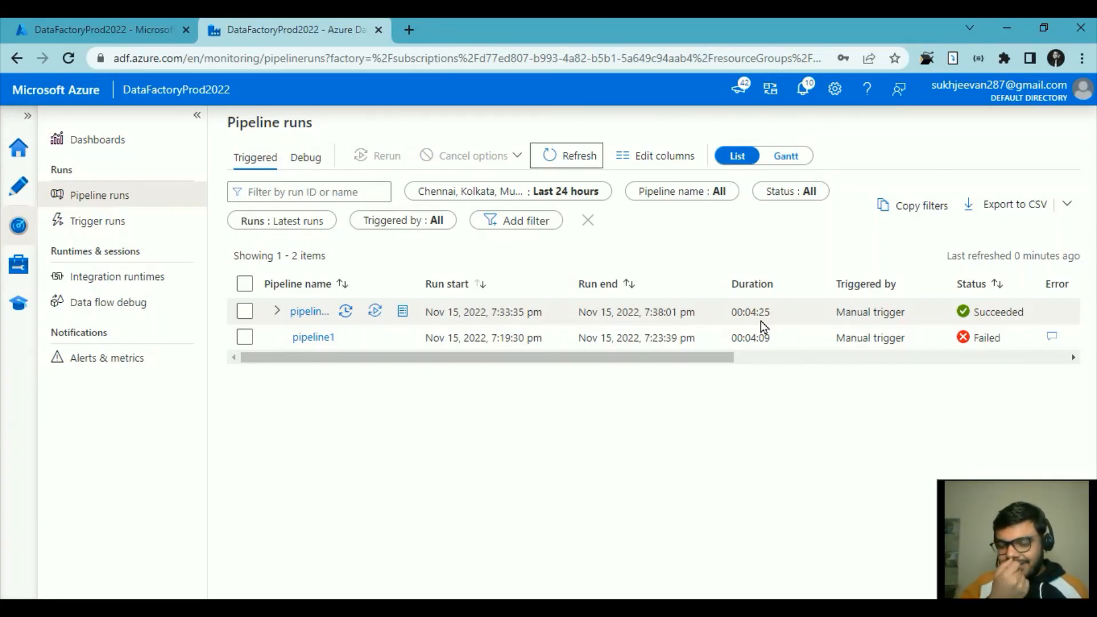
Return to dataflow1 and review the sink's mapping of input columns to output columns
{"action": "left_click", "coordinate": [21, 193]}
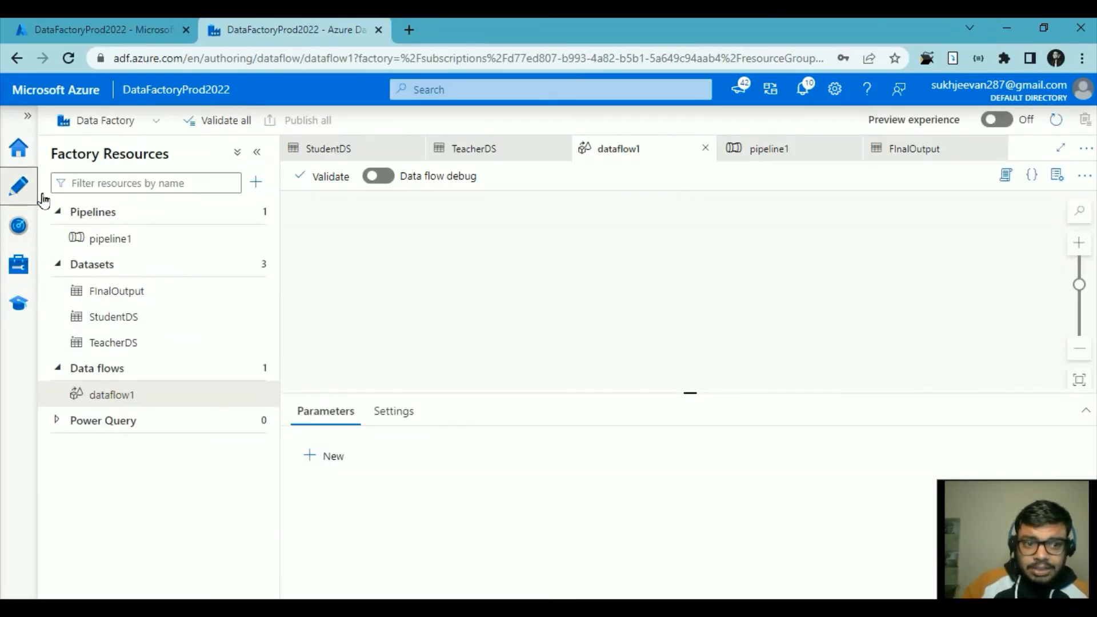
{"action": "left_click", "coordinate": [674, 274]}
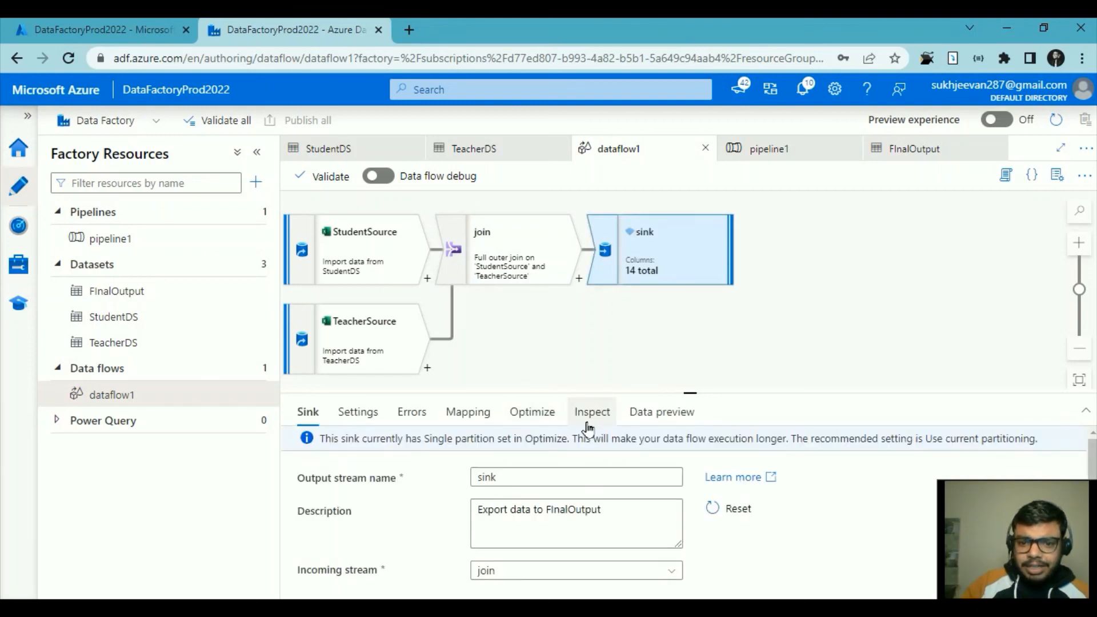
{"action": "left_click", "coordinate": [483, 425]}
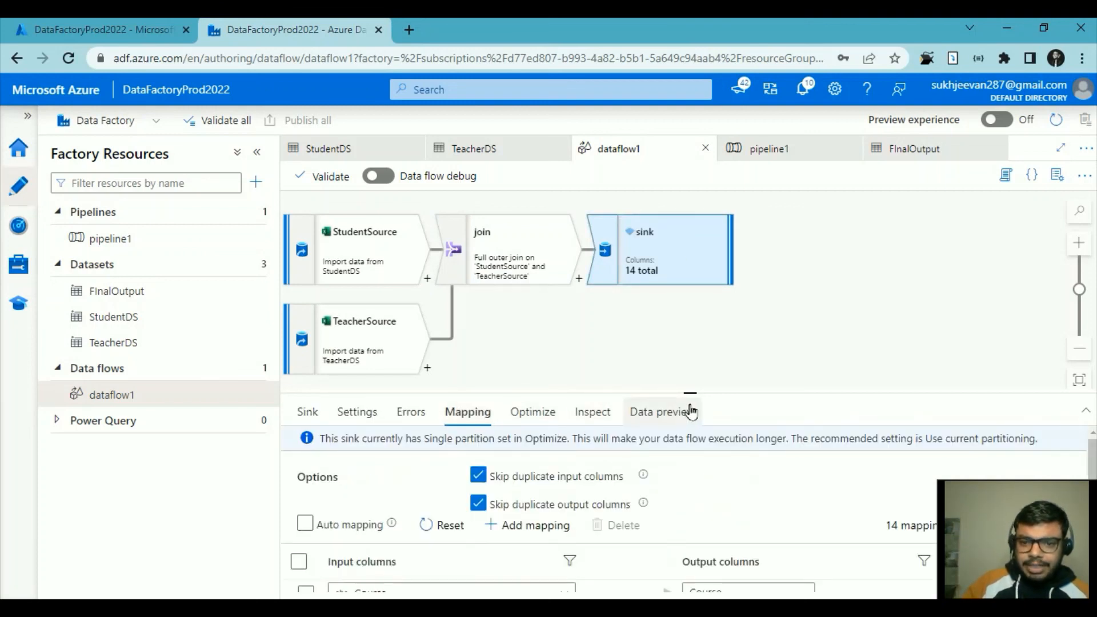
{"action": "left_click_drag", "start_coordinate": [692, 394], "coordinate": [703, 241]}
{"action": "scroll", "coordinate": [689, 563], "scroll_direction": "down", "scroll_amount": 3}
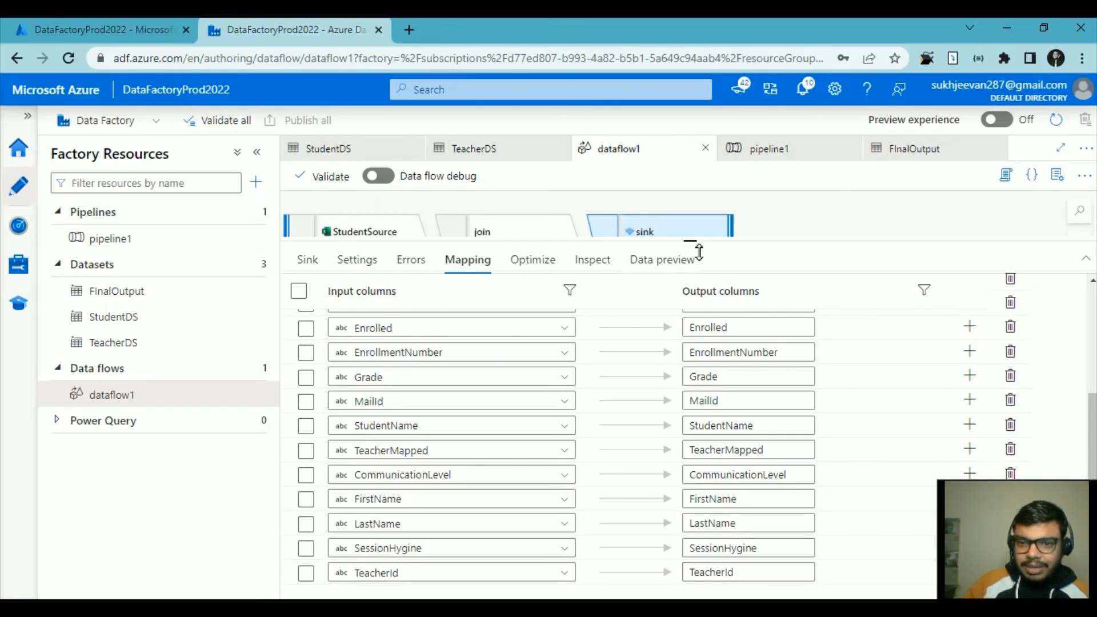
{"action": "left_click_drag", "start_coordinate": [691, 243], "coordinate": [692, 493]}
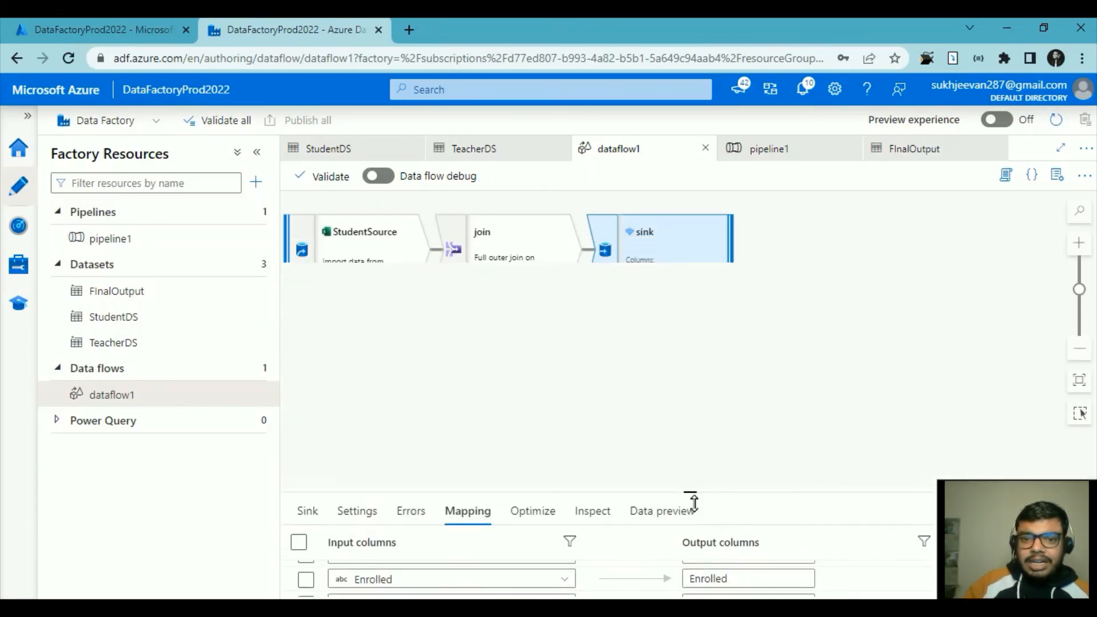
Switch to the Azure portal and open the prod container of the prodstorage2022dev storage account
{"action": "left_click", "coordinate": [121, 30]}
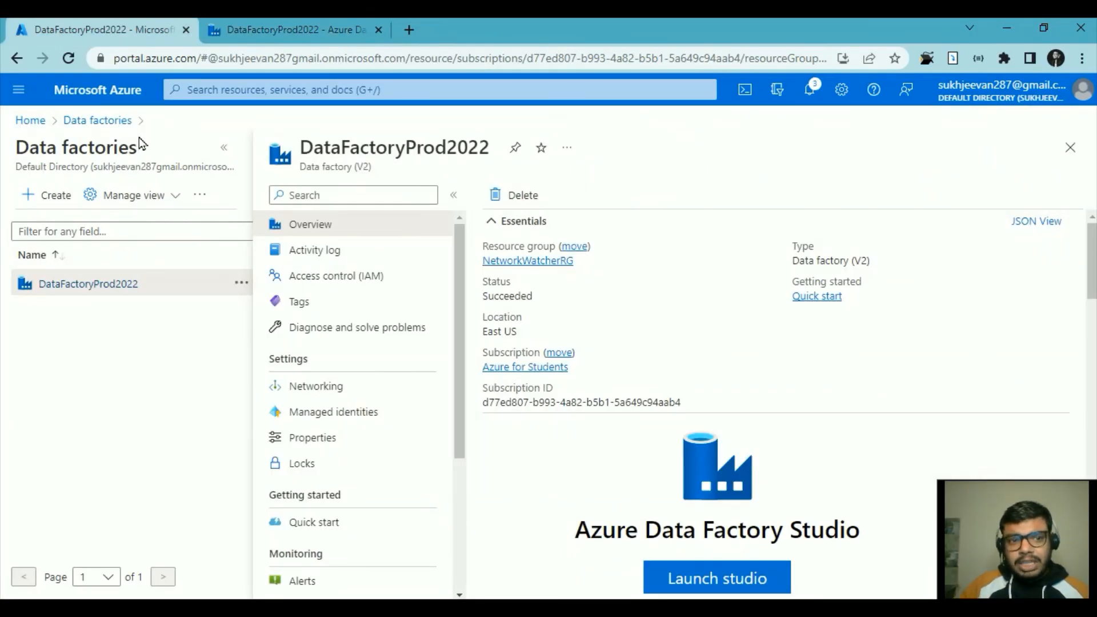
{"action": "left_click", "coordinate": [31, 121]}
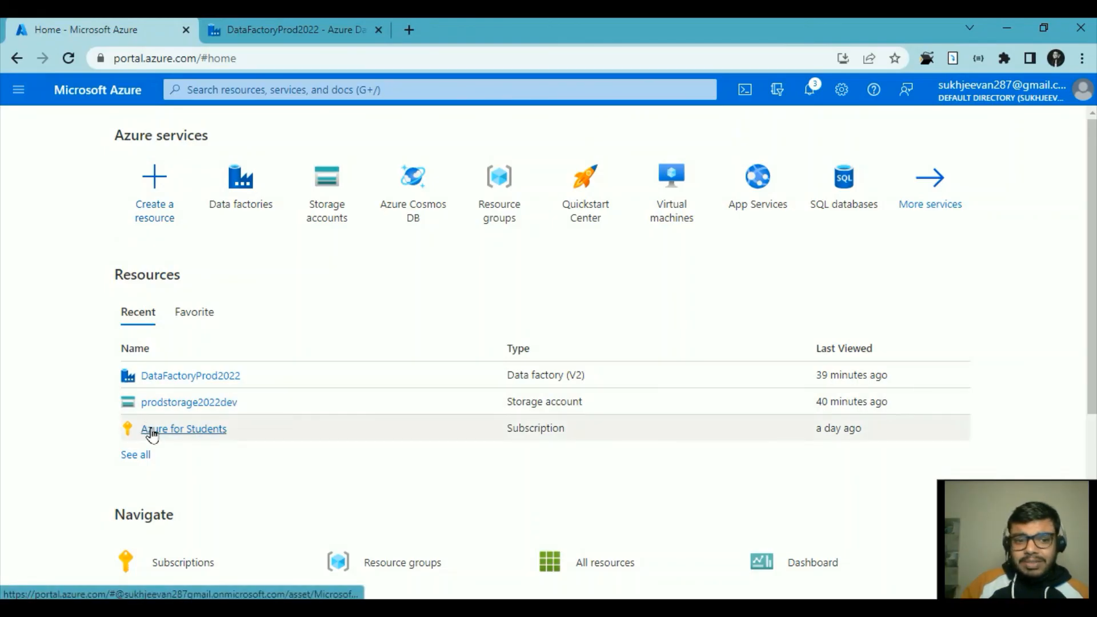
{"action": "left_click", "coordinate": [172, 403]}
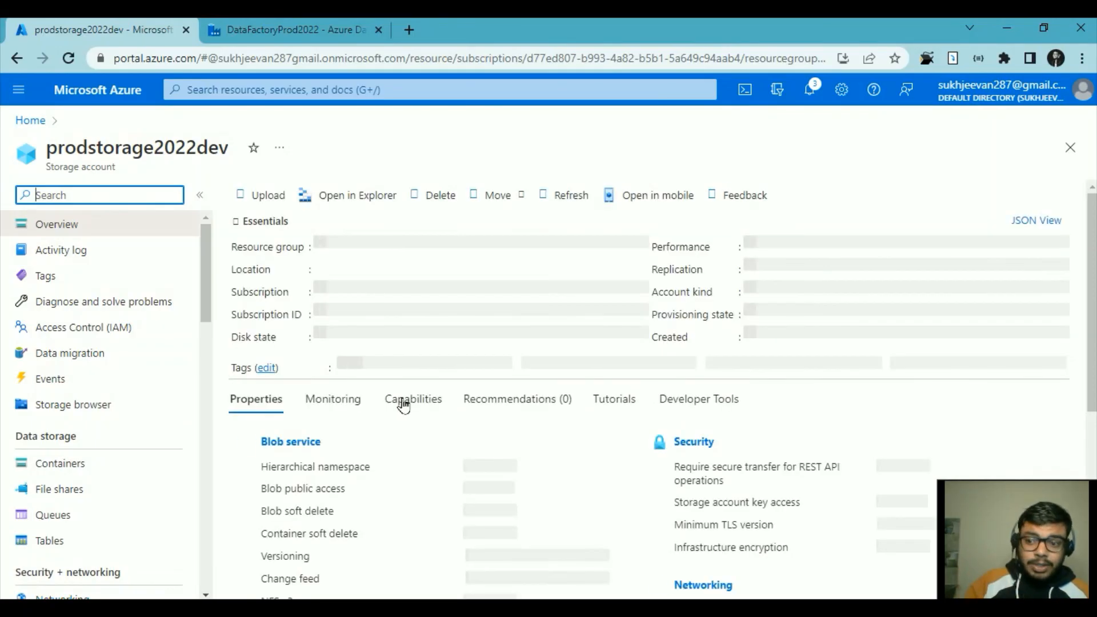
{"action": "left_click", "coordinate": [69, 468]}
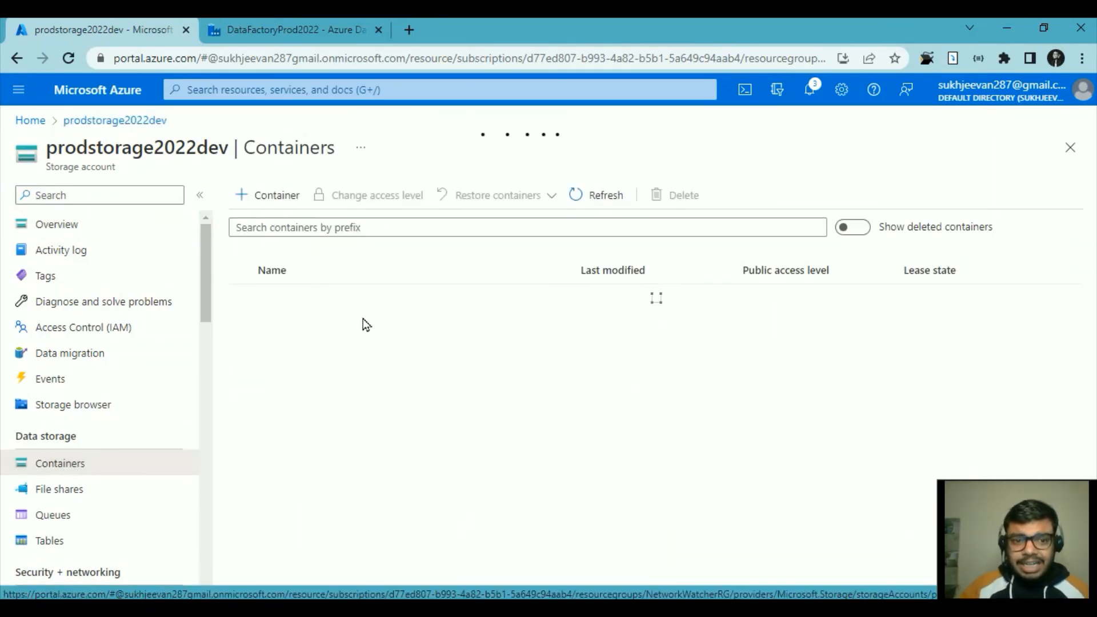
{"action": "left_click", "coordinate": [281, 331]}
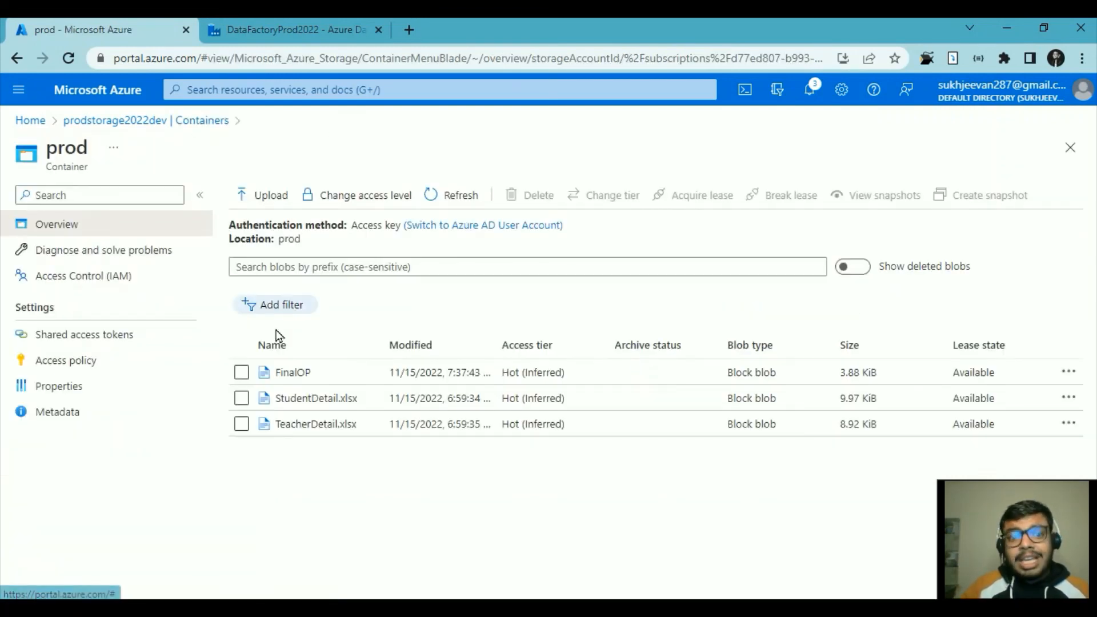
Download the FinalOP blob from the prod container and show the downloaded file in its folder
{"action": "left_click", "coordinate": [292, 372]}
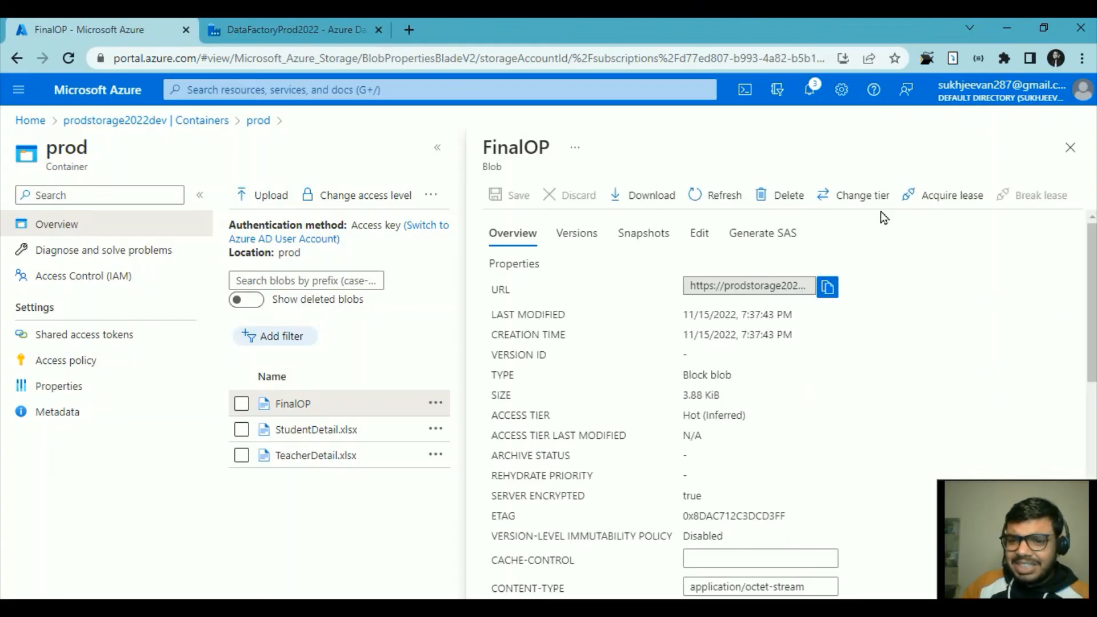
{"action": "left_click", "coordinate": [651, 212]}
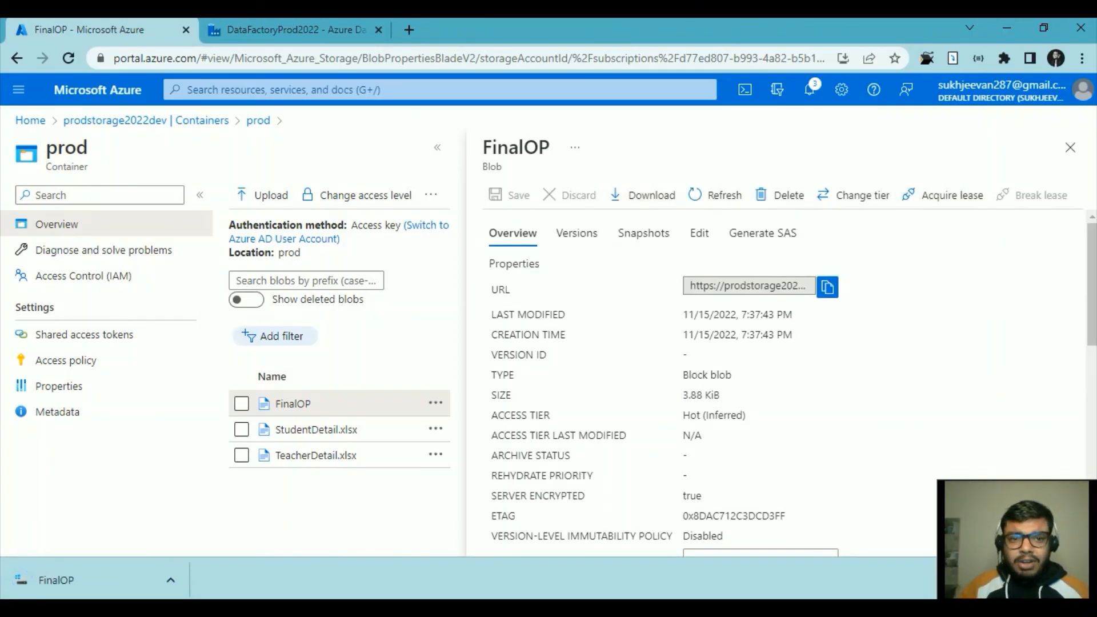
{"action": "right_click", "coordinate": [46, 581]}
{"action": "left_click", "coordinate": [77, 540]}
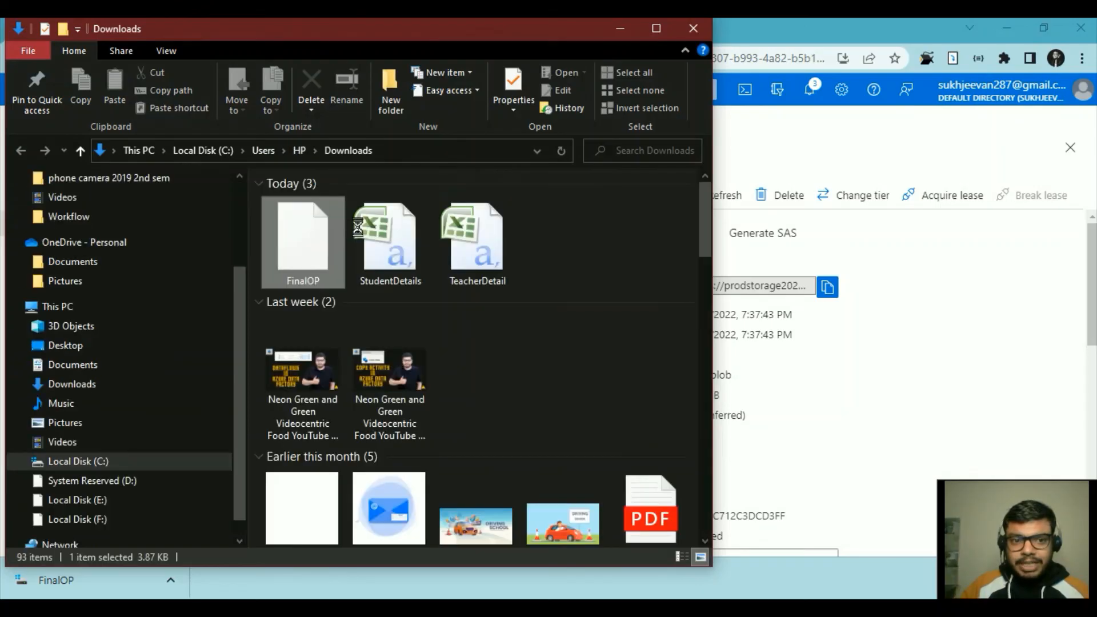
Rename the downloaded FinalOP file to FinalOP.parquet and minimize the Downloads window
{"action": "left_click", "coordinate": [301, 260]}
{"action": "key", "text": "F2"}
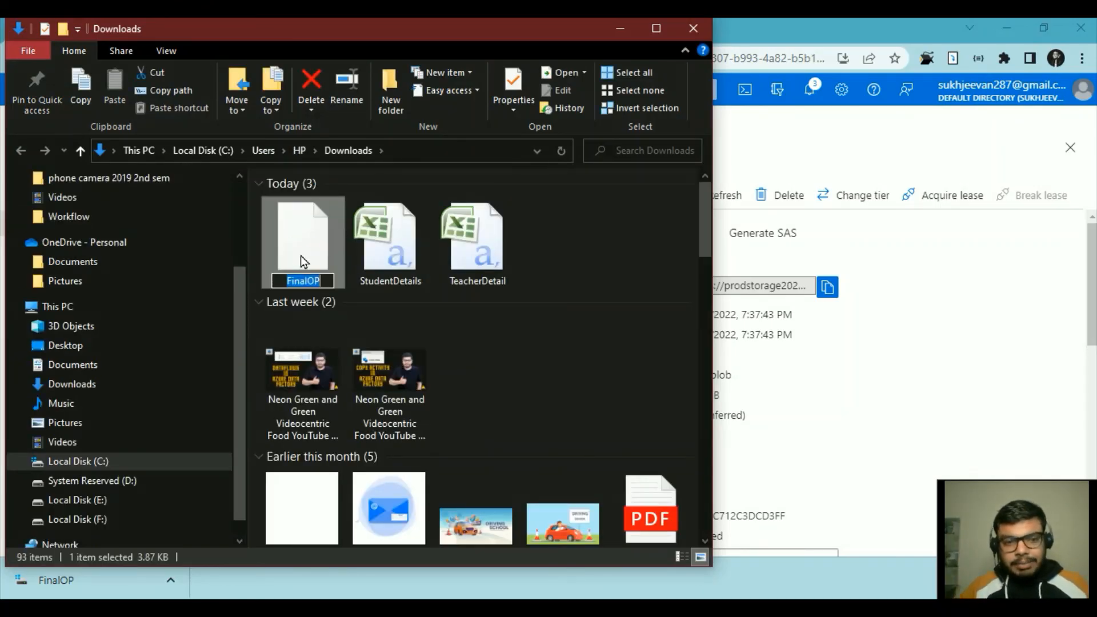
{"action": "key", "text": "End"}
{"action": "type", "text": "."}
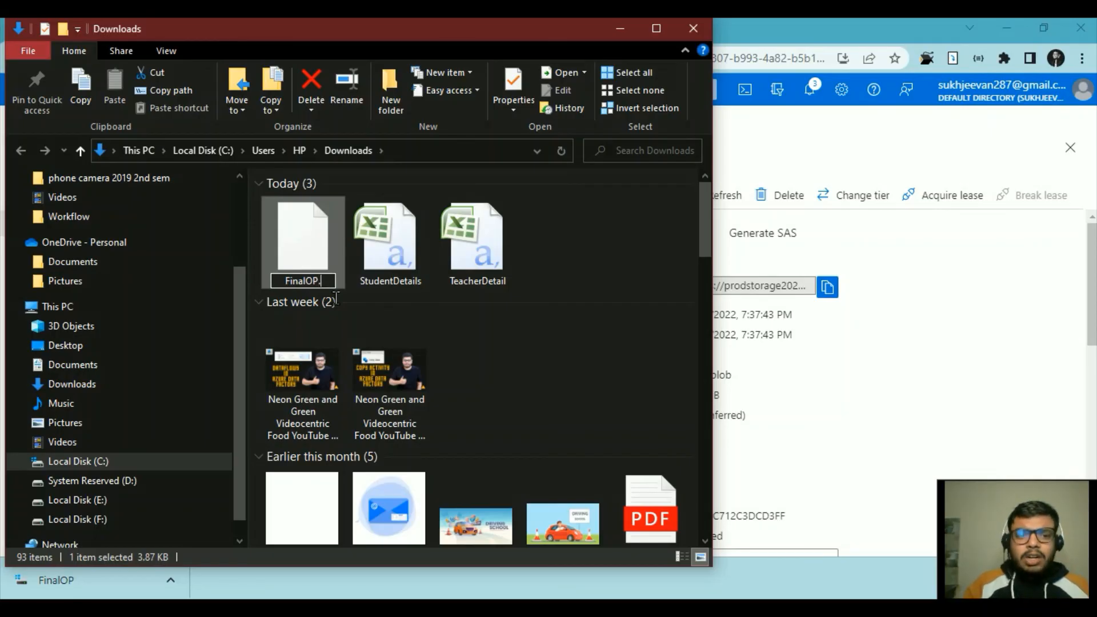
{"action": "type", "text": "par"}
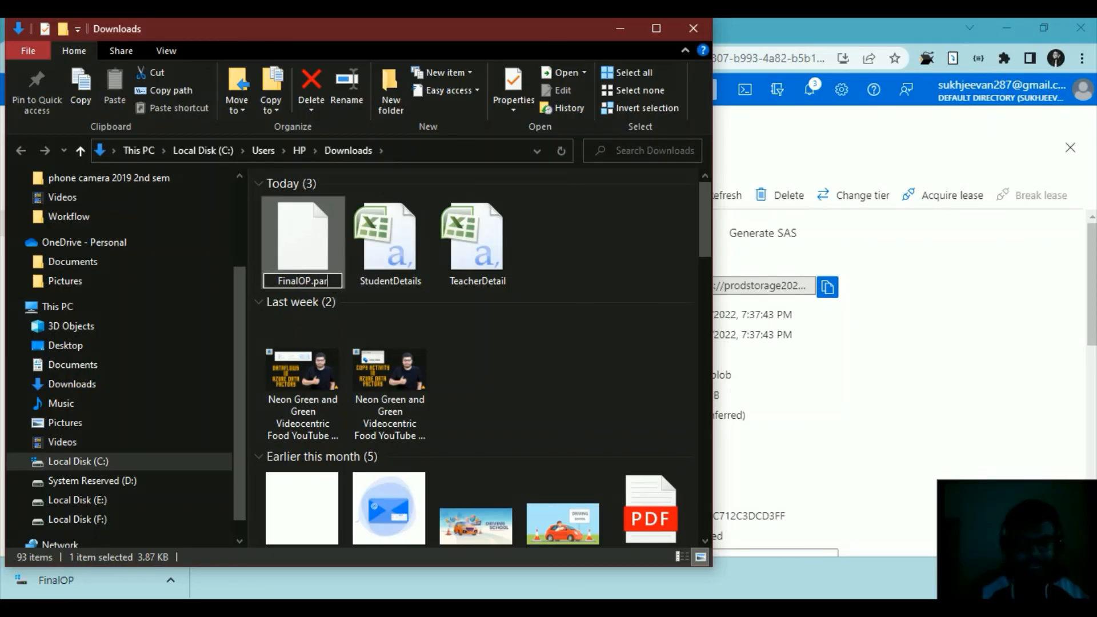
{"action": "type", "text": "quet"}
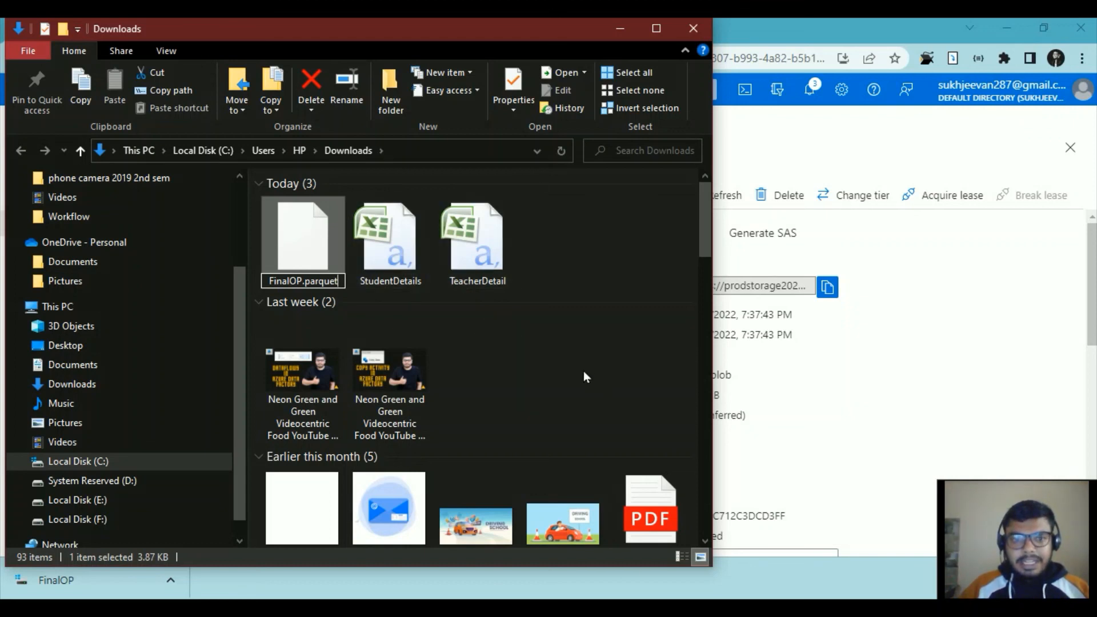
{"action": "key", "text": "Return"}
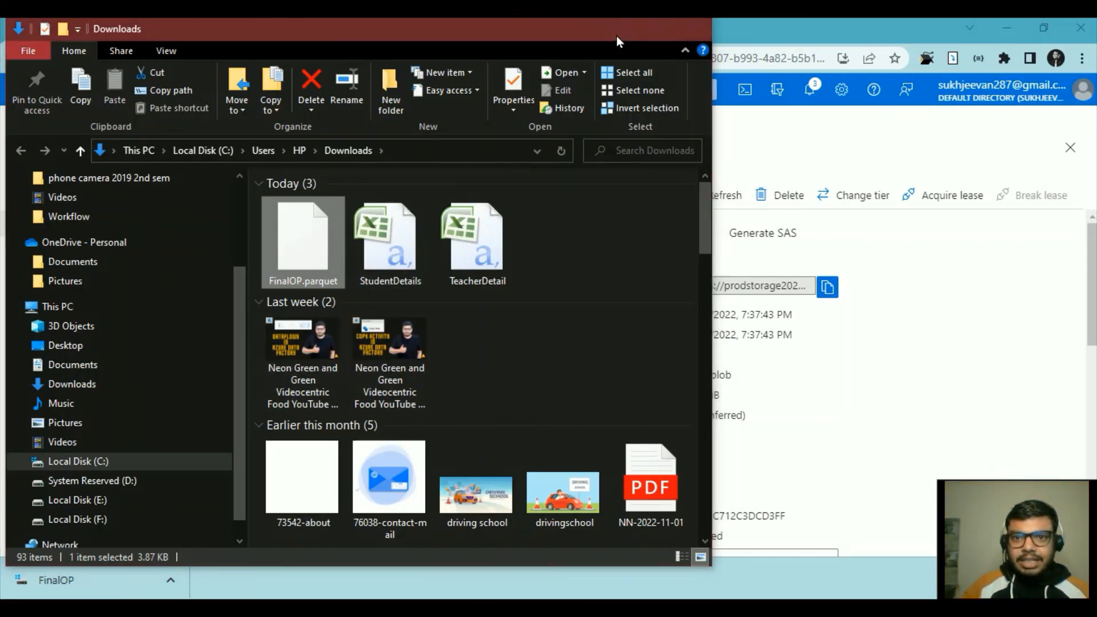
{"action": "left_click", "coordinate": [619, 30]}
In a new browser tab, search the web for "online parquet viewer"
{"action": "left_click", "coordinate": [404, 31]}
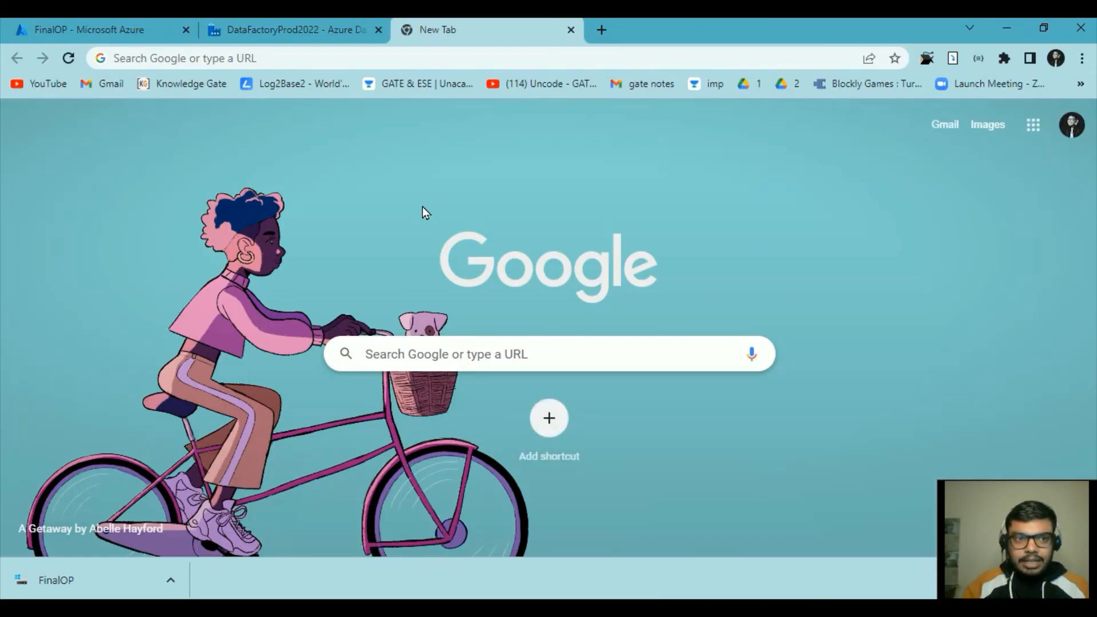
{"action": "left_click", "coordinate": [635, 64]}
{"action": "type", "text": "onlin"}
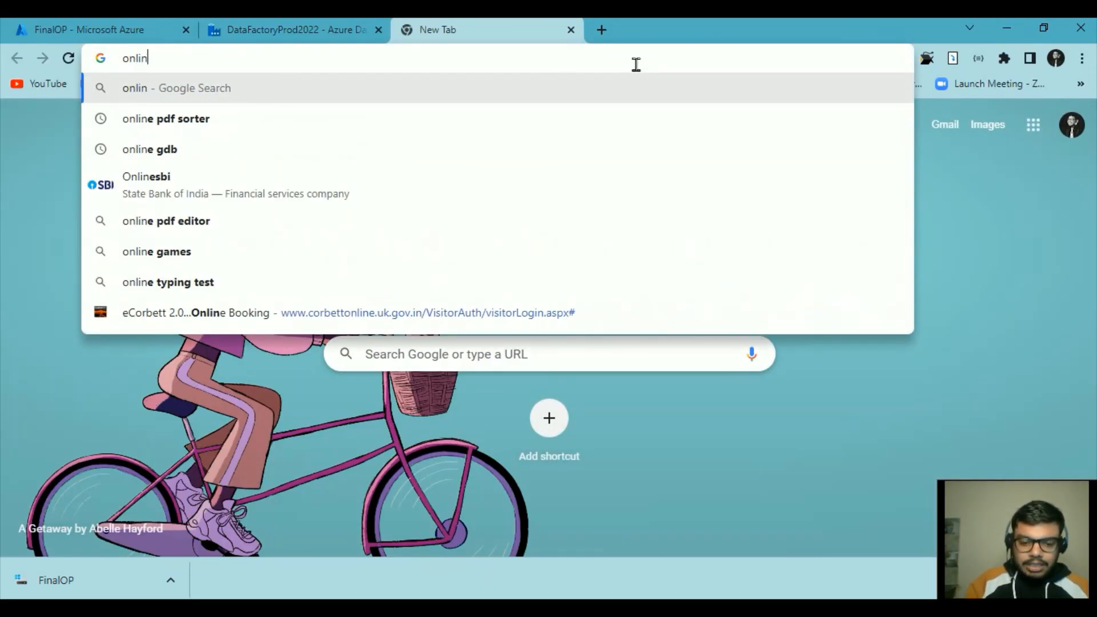
{"action": "type", "text": "e parquet"}
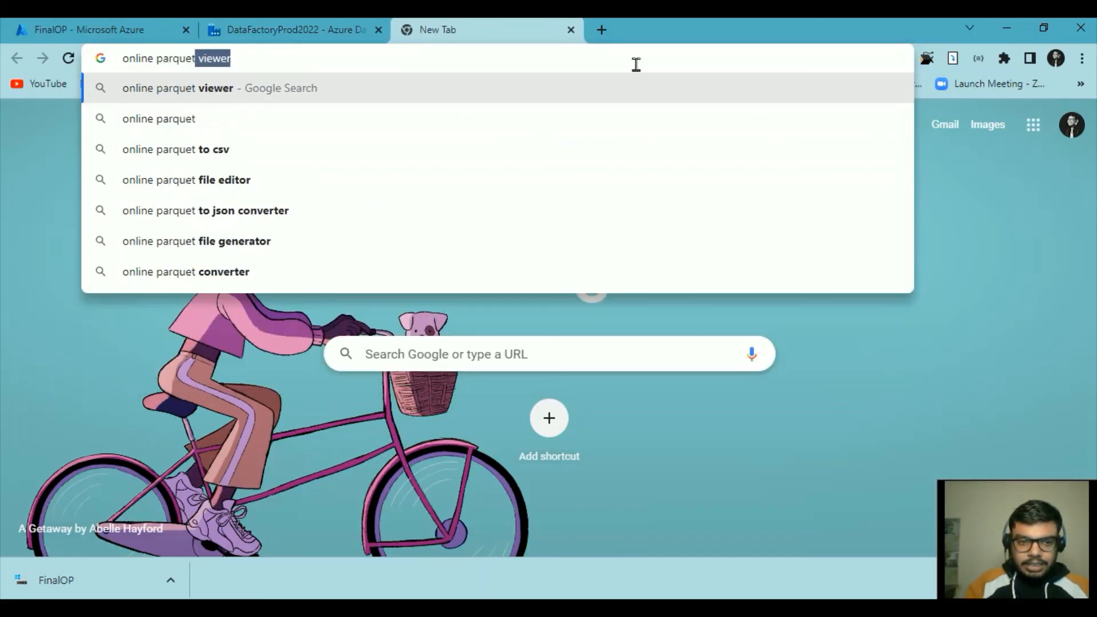
{"action": "key", "text": "Return"}
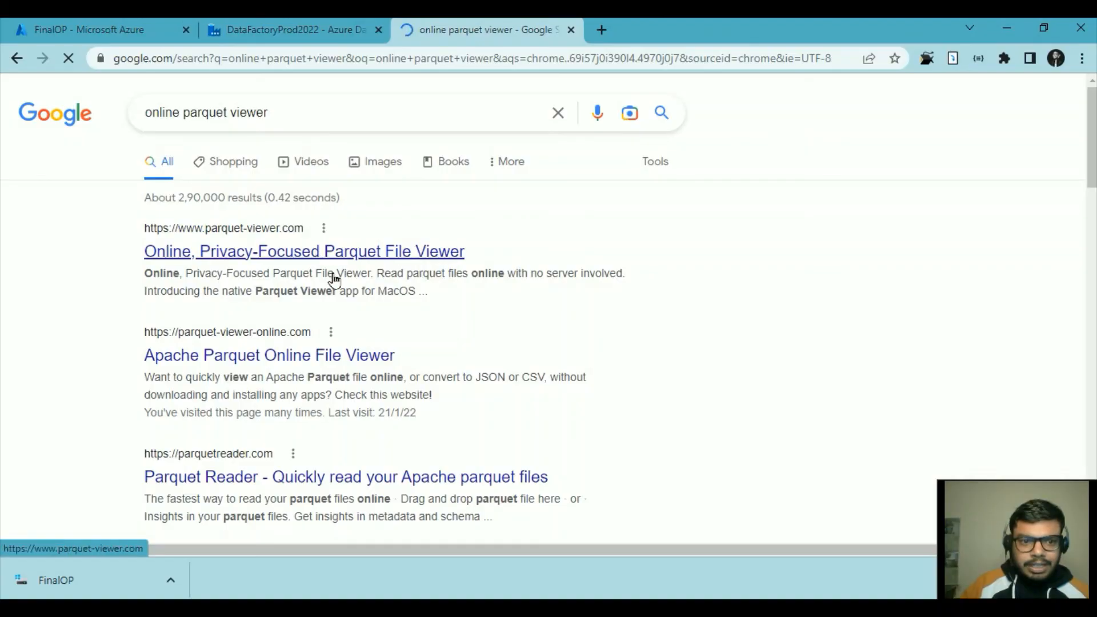
Look through the suggested Parquet viewer sites and open Parquet Reader at parquetreader.com
{"action": "left_click", "coordinate": [347, 253]}
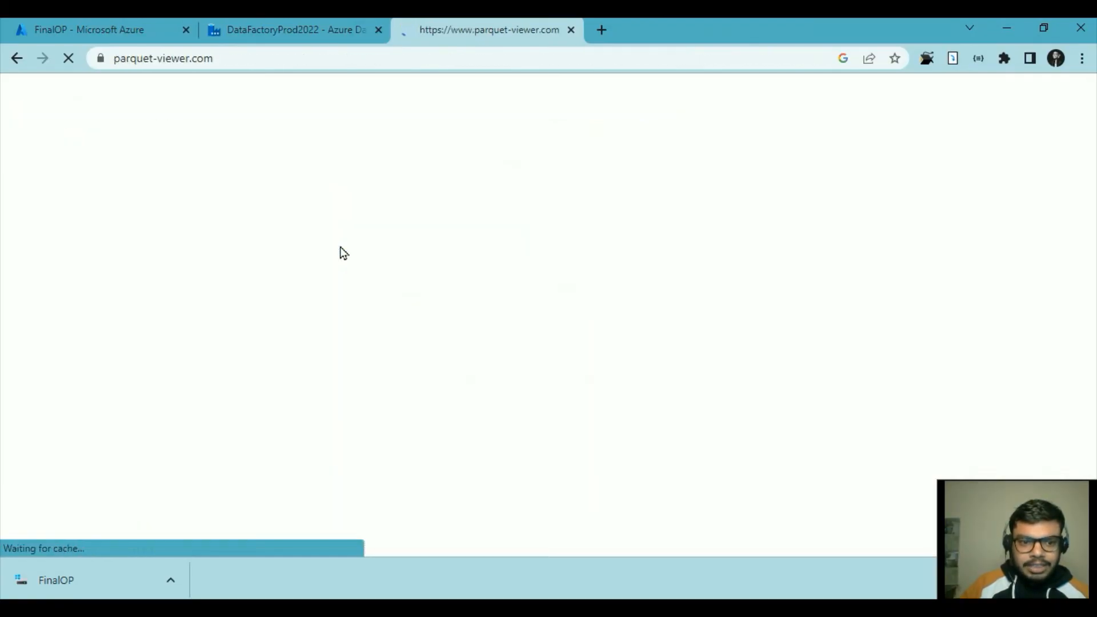
{"action": "left_click", "coordinate": [17, 58]}
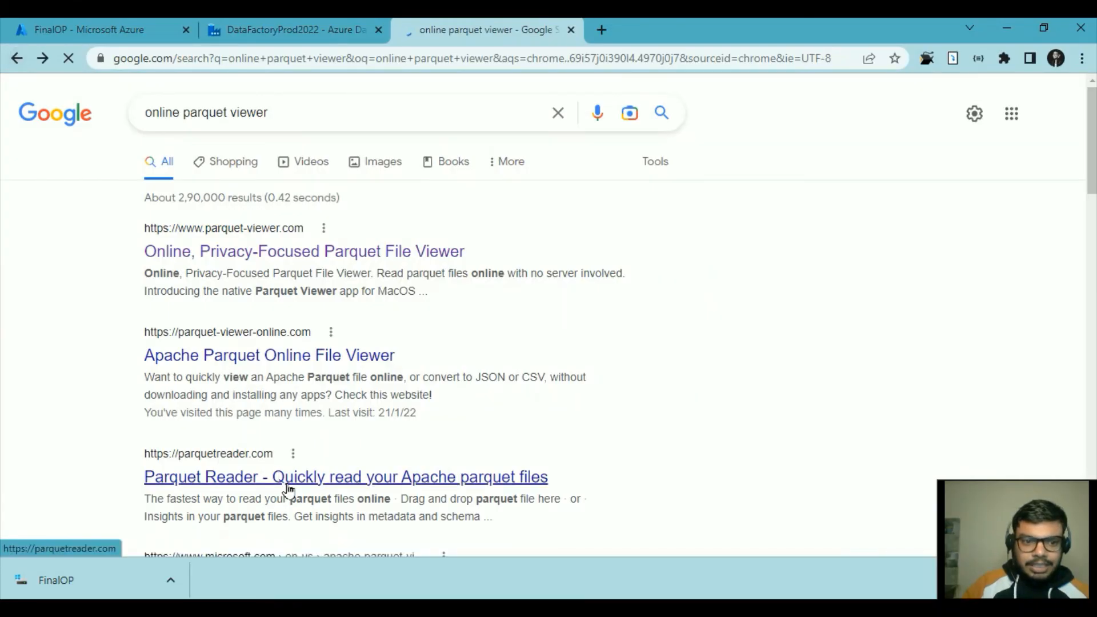
{"action": "scroll", "coordinate": [286, 485], "scroll_direction": "down", "scroll_amount": 2}
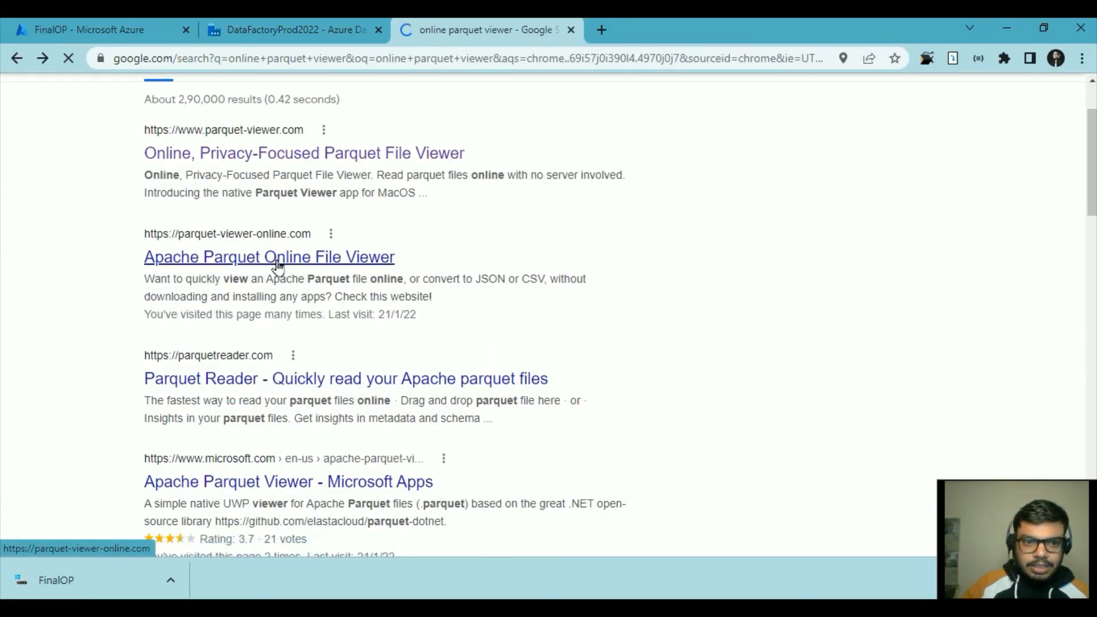
{"action": "scroll", "coordinate": [314, 431], "scroll_direction": "down", "scroll_amount": 2}
{"action": "scroll", "coordinate": [321, 437], "scroll_direction": "up", "scroll_amount": 2}
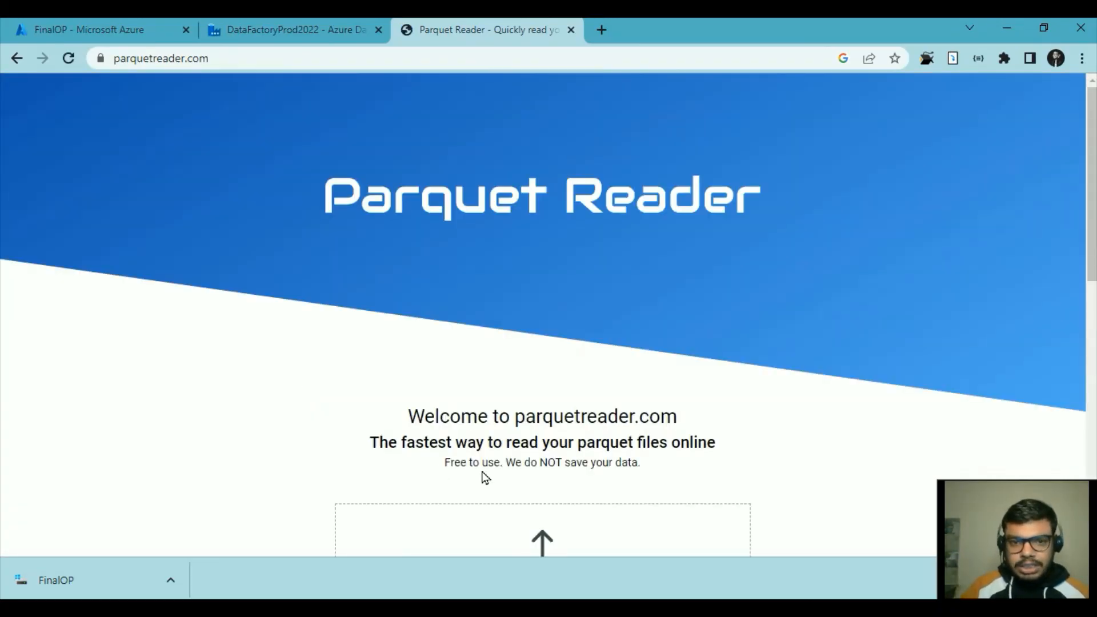
Load FinalOP.parquet from the Downloads folder into Parquet Reader
{"action": "scroll", "coordinate": [482, 475], "scroll_direction": "down", "scroll_amount": 4}
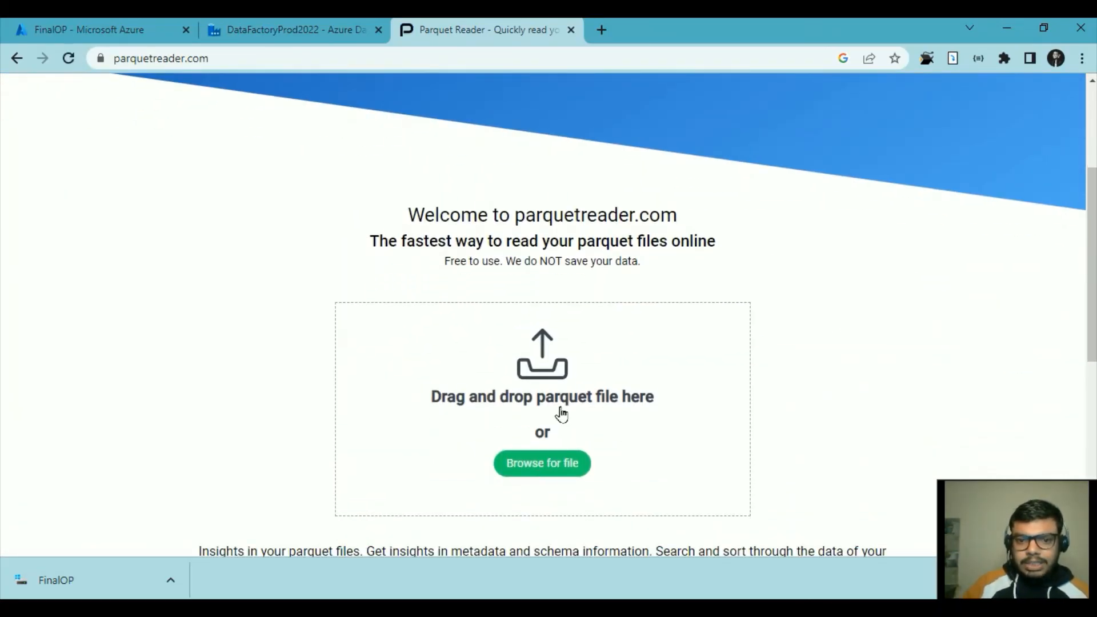
{"action": "left_click", "coordinate": [555, 408]}
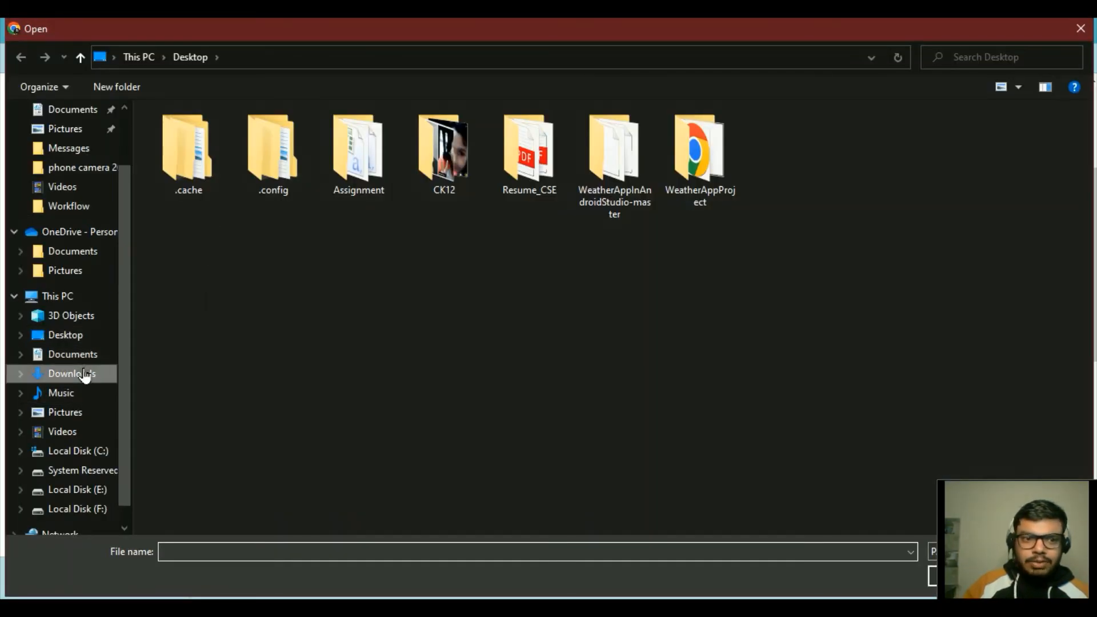
{"action": "left_click", "coordinate": [87, 373]}
{"action": "left_click", "coordinate": [205, 206]}
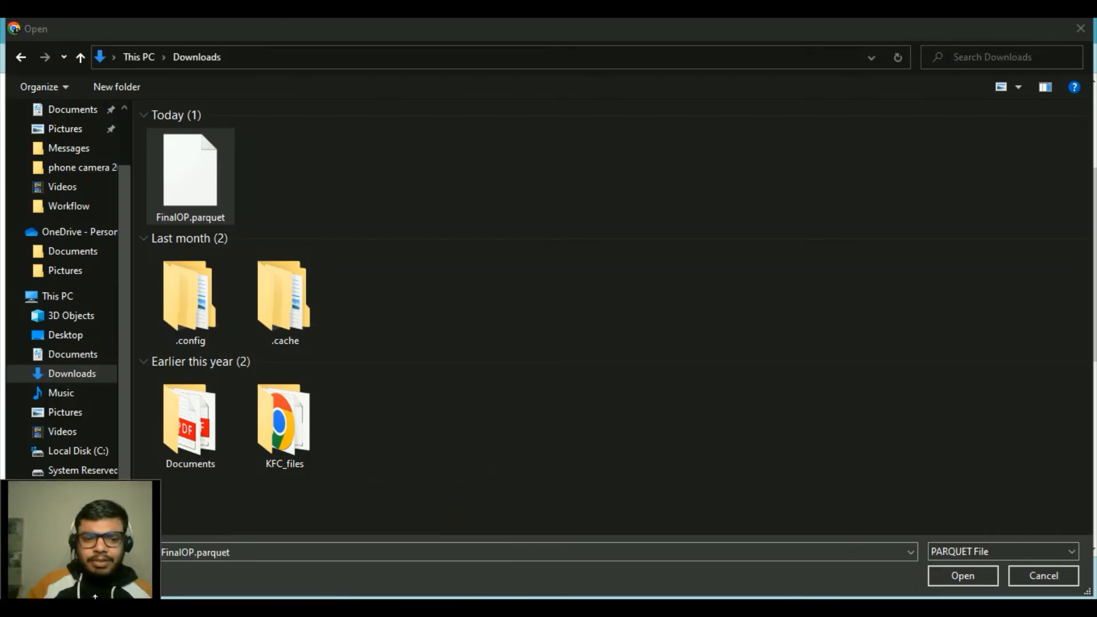
{"action": "left_click", "coordinate": [949, 575]}
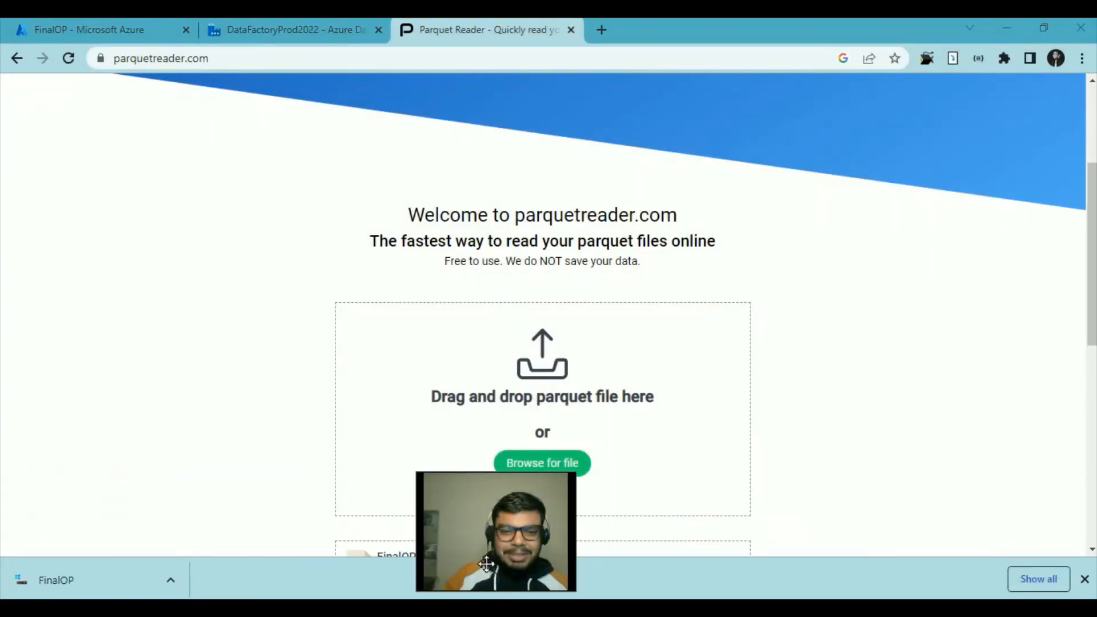
Examine the joined student and teacher rows and columns of the loaded Parquet file
{"action": "scroll", "coordinate": [801, 411], "scroll_direction": "up", "scroll_amount": 3}
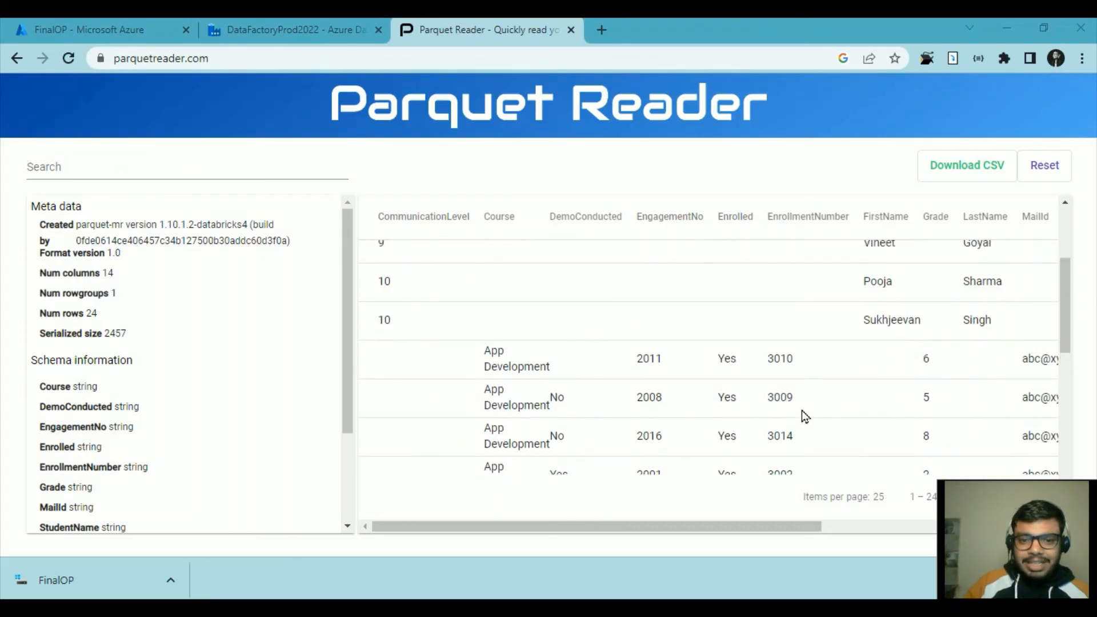
{"action": "scroll", "coordinate": [801, 411], "scroll_direction": "down", "scroll_amount": 5}
{"action": "left_click_drag", "start_coordinate": [715, 527], "coordinate": [552, 462]}
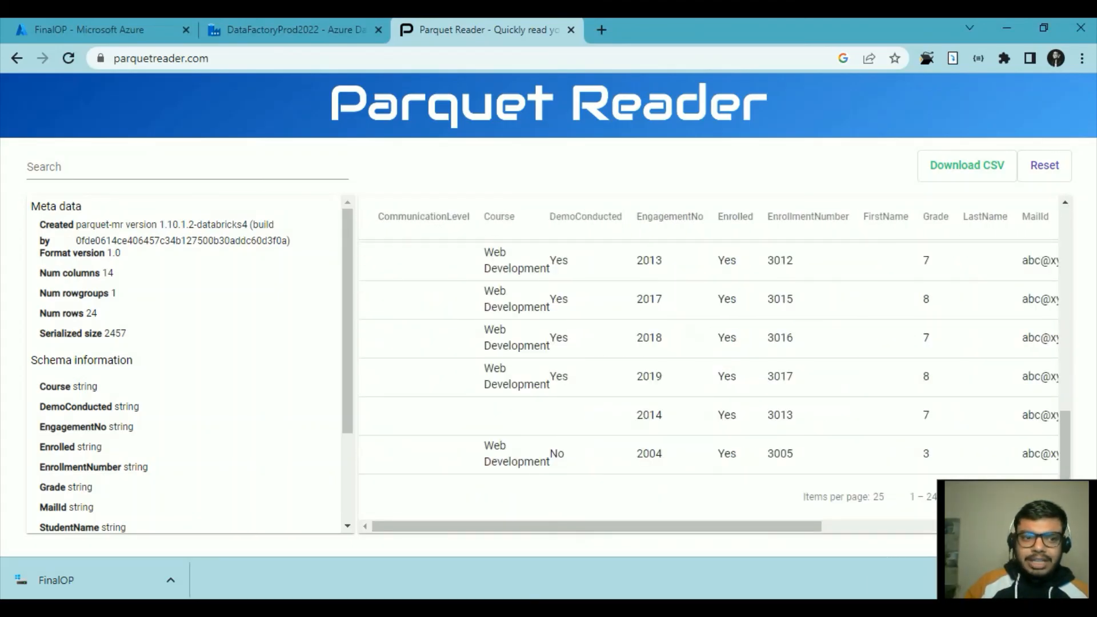
Return to the first rows of the Parquet table and review the file's metadata and schema information
{"action": "scroll", "coordinate": [552, 468], "scroll_direction": "up", "scroll_amount": 10}
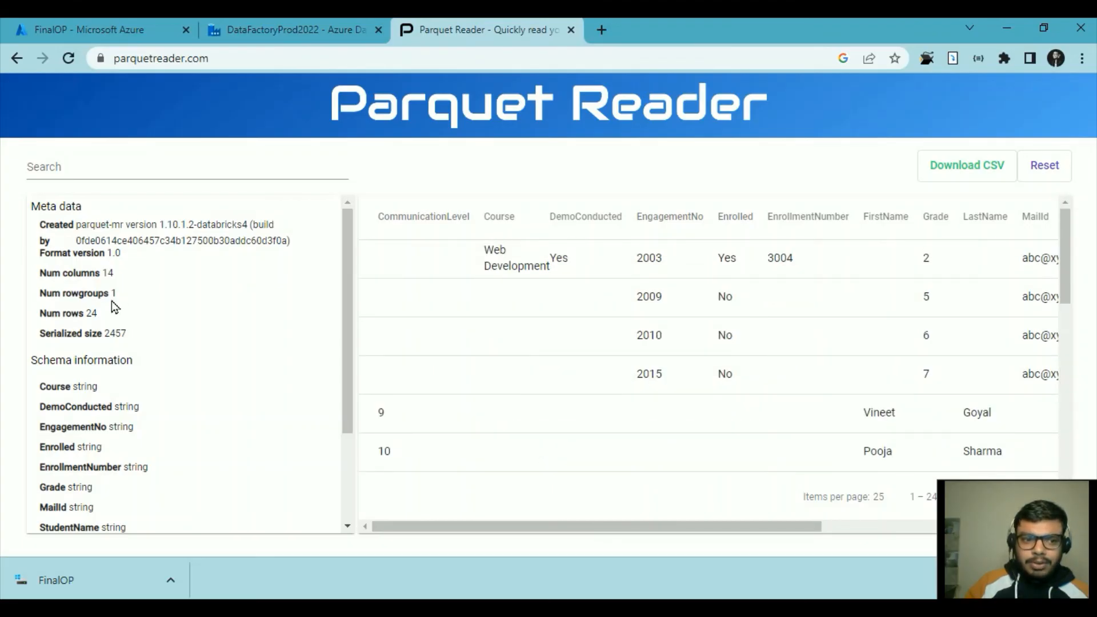
{"action": "scroll", "coordinate": [627, 427], "scroll_direction": "down", "scroll_amount": 2}
{"action": "scroll", "coordinate": [627, 427], "scroll_direction": "up", "scroll_amount": 2}
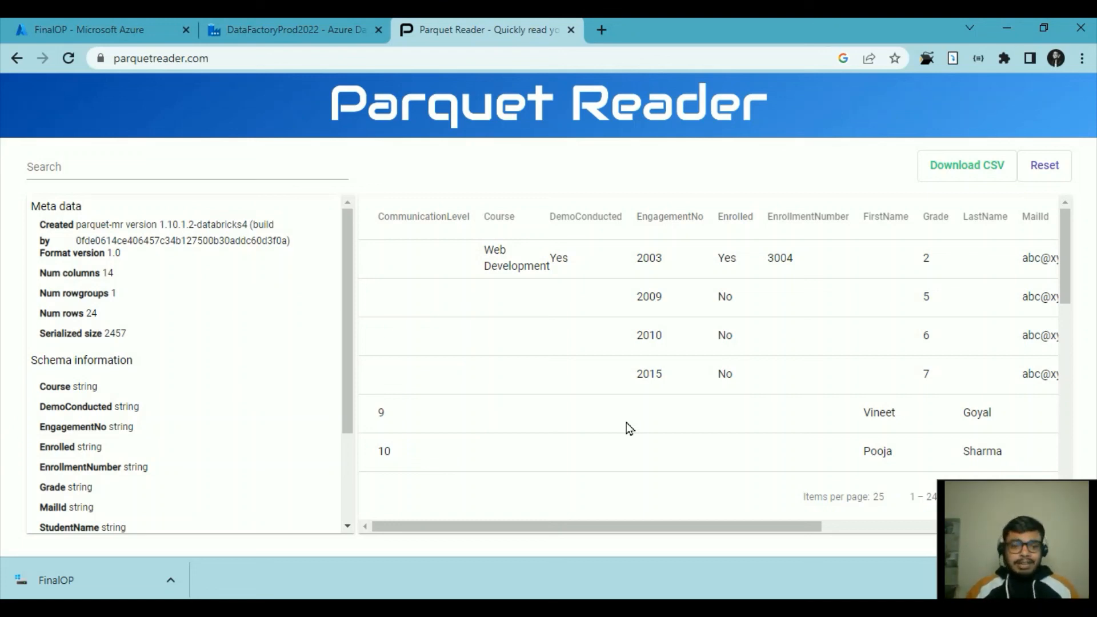
Switch back to the DataFactoryProd2022 data factory and open the Git configuration in its management settings
{"action": "left_click", "coordinate": [245, 26]}
{"action": "left_click", "coordinate": [245, 25]}
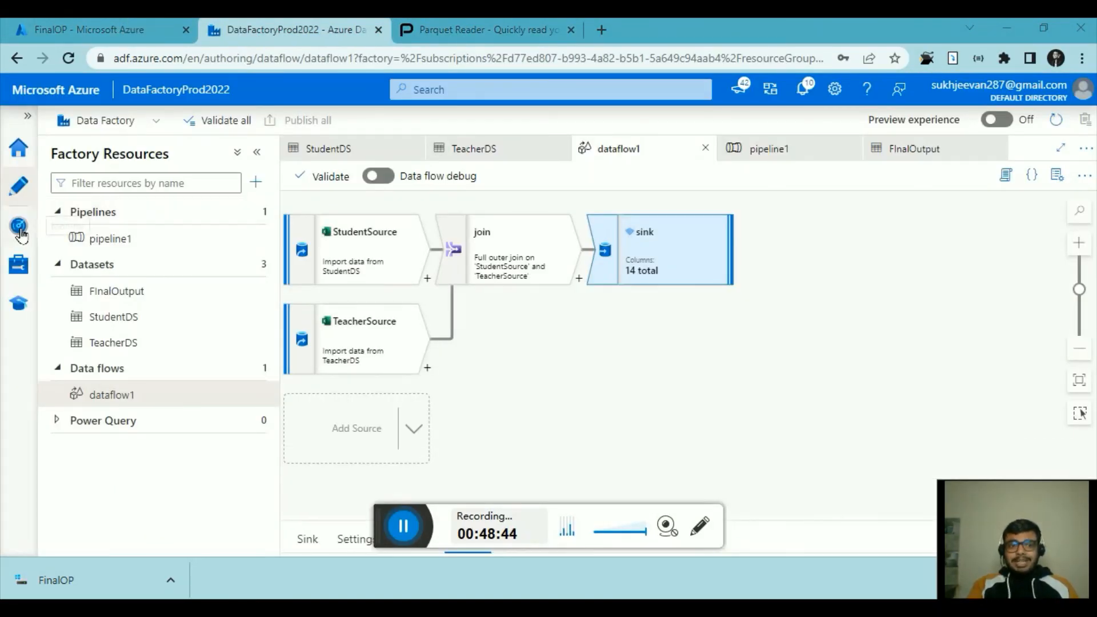
{"action": "left_click", "coordinate": [16, 272]}
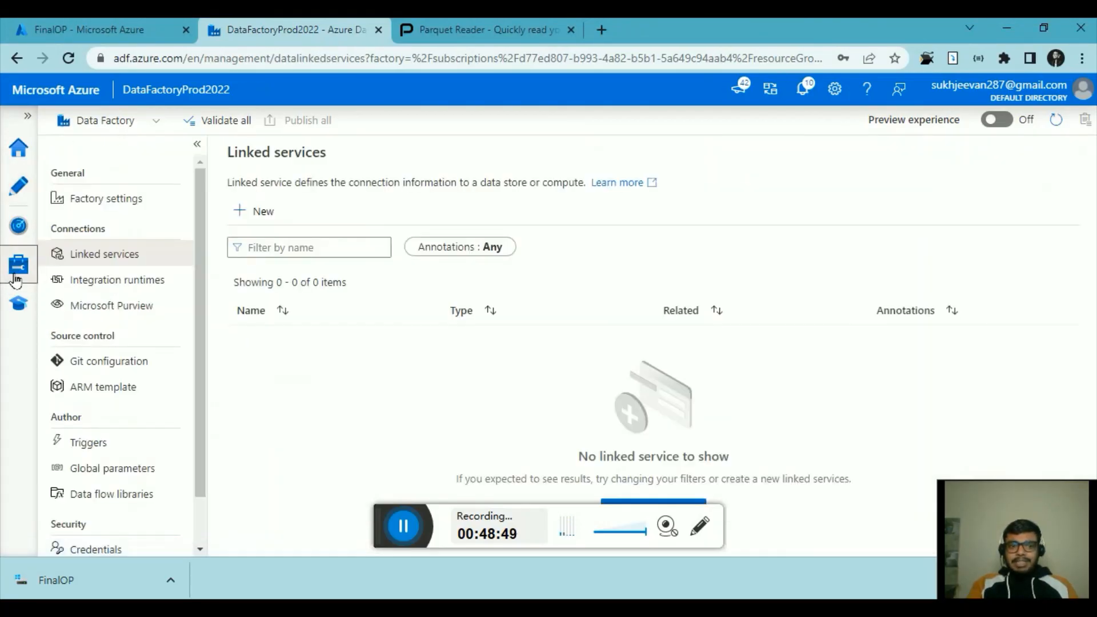
{"action": "left_click", "coordinate": [136, 362]}
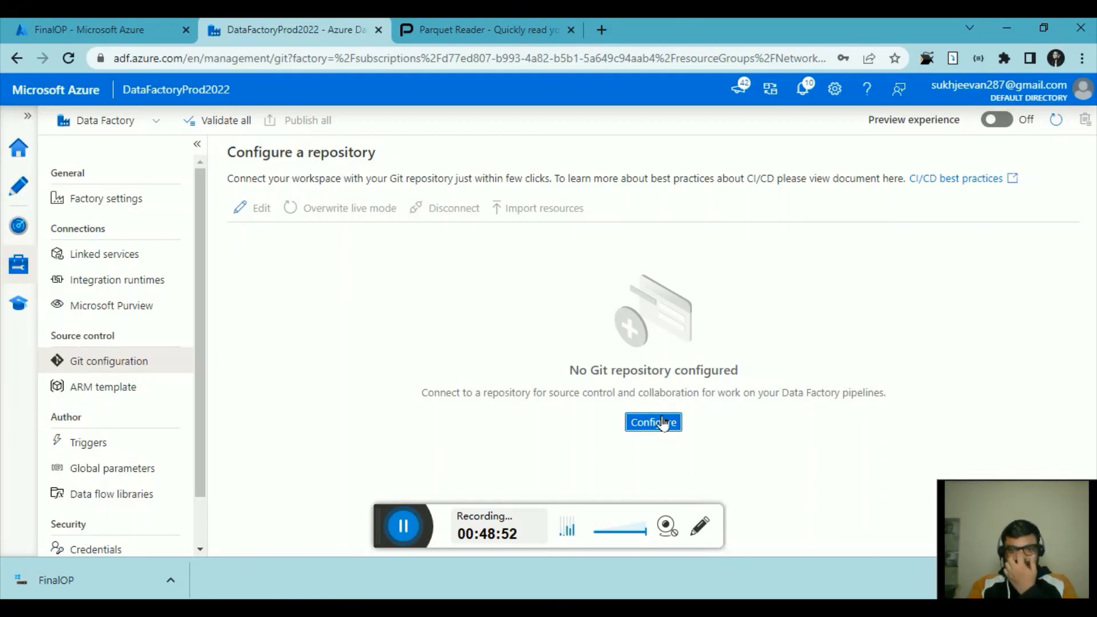
{"action": "left_click", "coordinate": [655, 421]}
{"action": "left_click", "coordinate": [930, 192]}
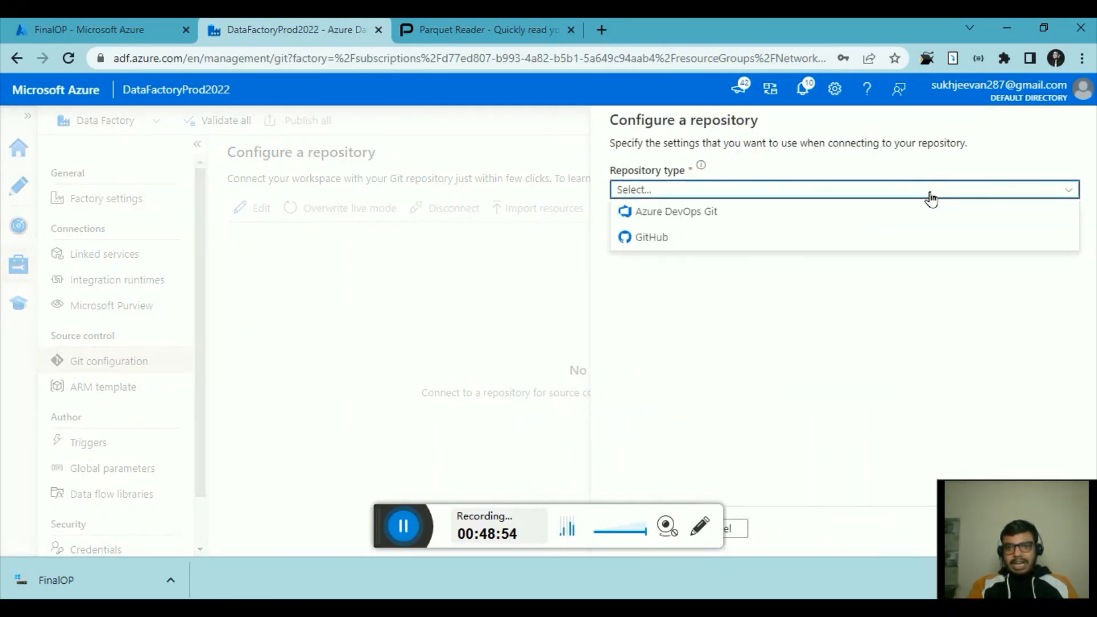
{"action": "left_click", "coordinate": [854, 237]}
{"action": "left_click", "coordinate": [792, 269]}
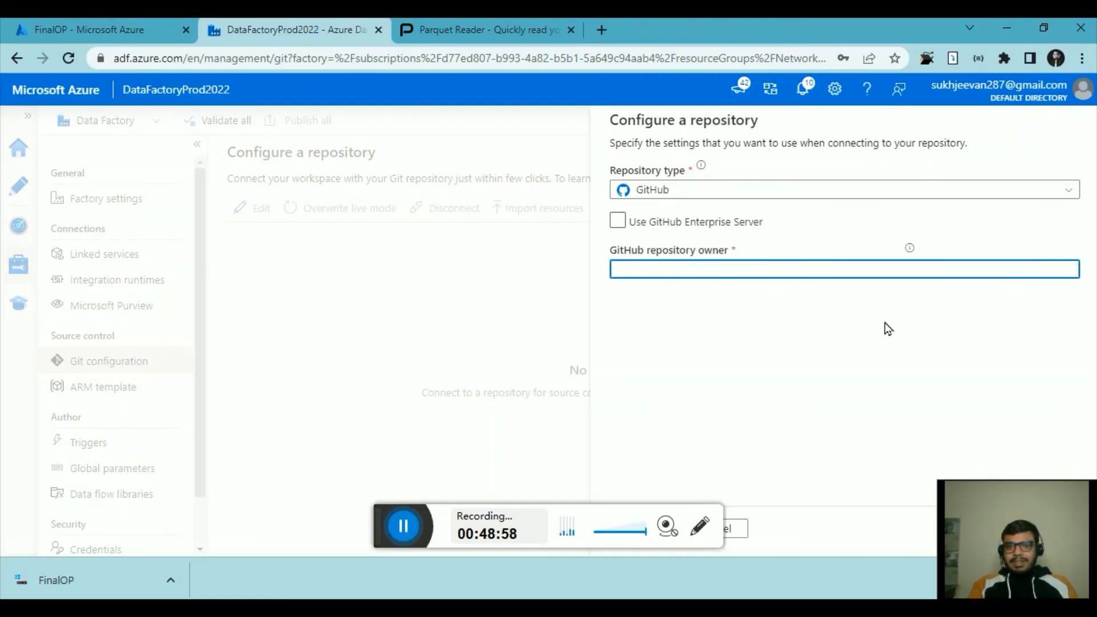
{"action": "left_click_drag", "start_coordinate": [384, 526], "coordinate": [323, 611]}
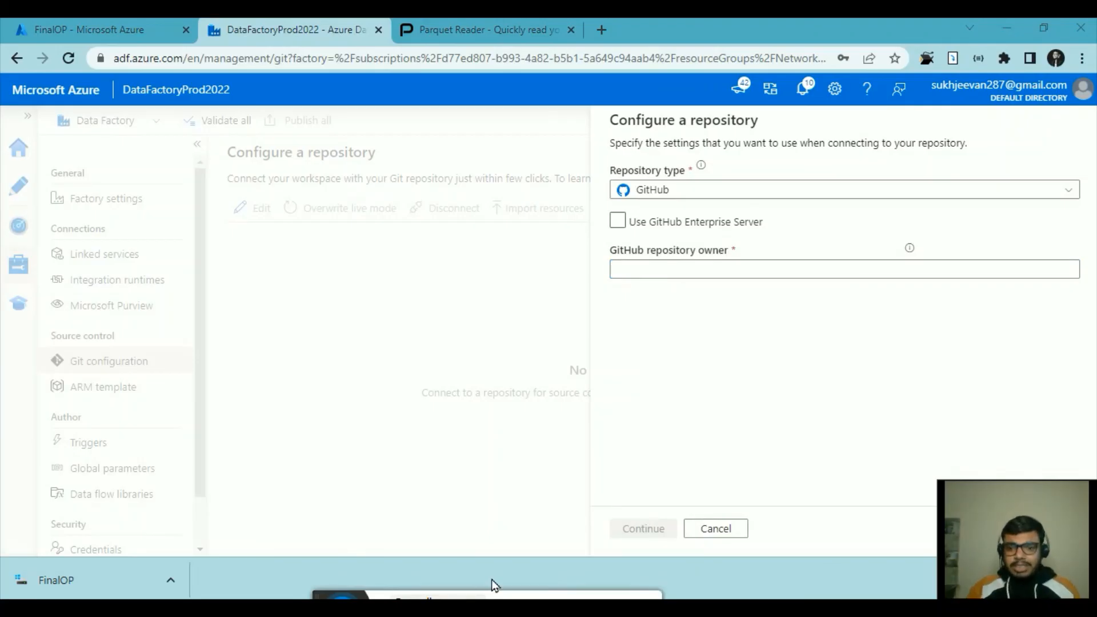
{"action": "left_click", "coordinate": [789, 268]}
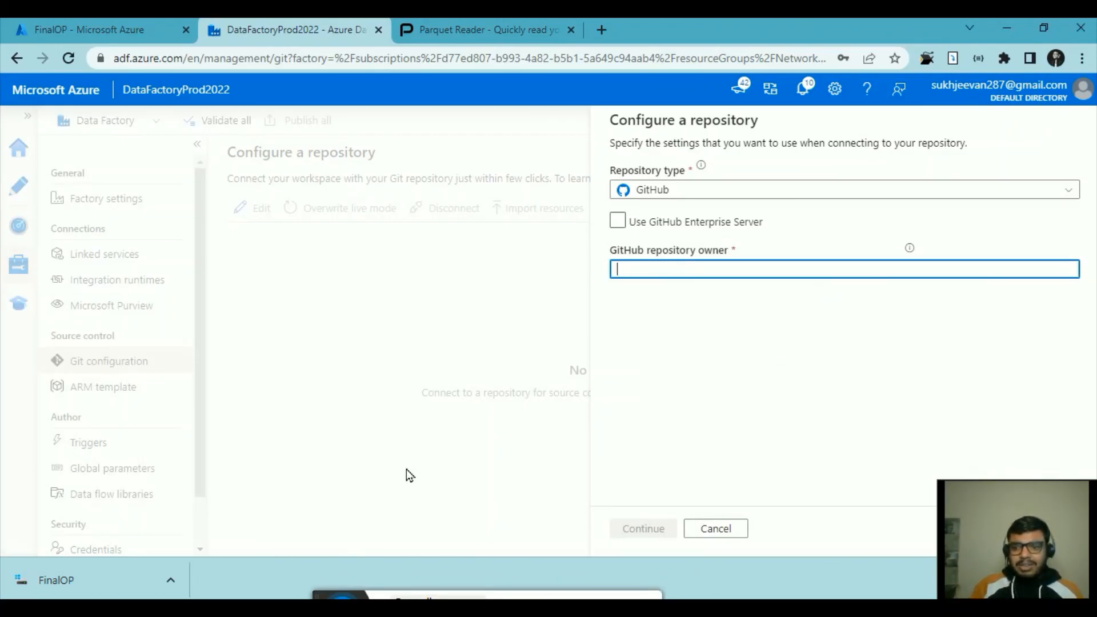
{"action": "left_click_drag", "start_coordinate": [1074, 547], "coordinate": [151, 546]}
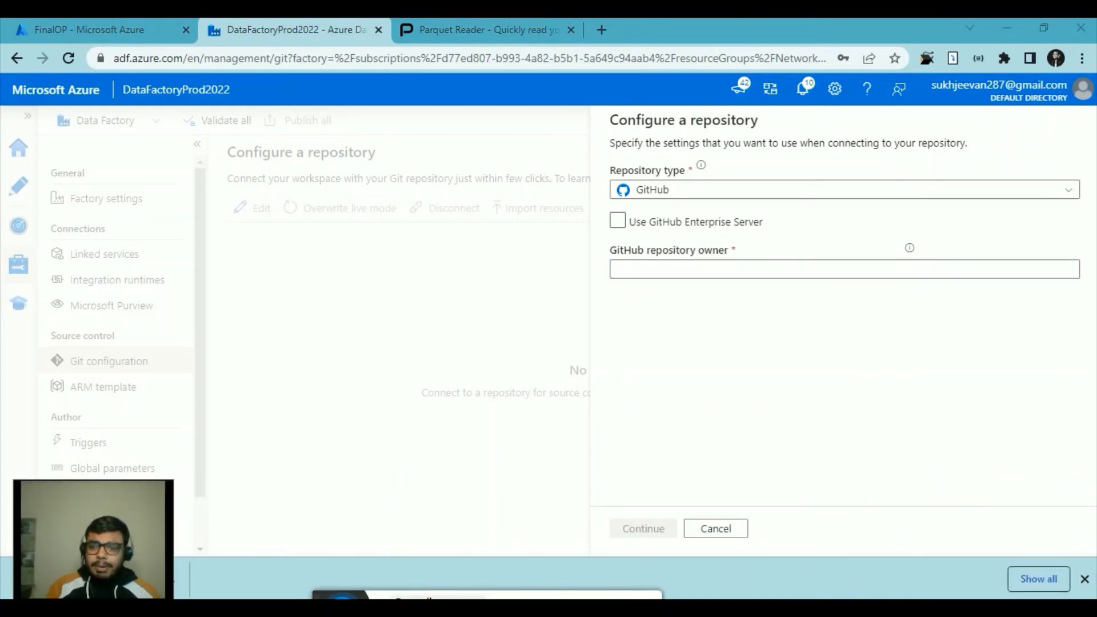
{"action": "left_click", "coordinate": [1084, 579]}
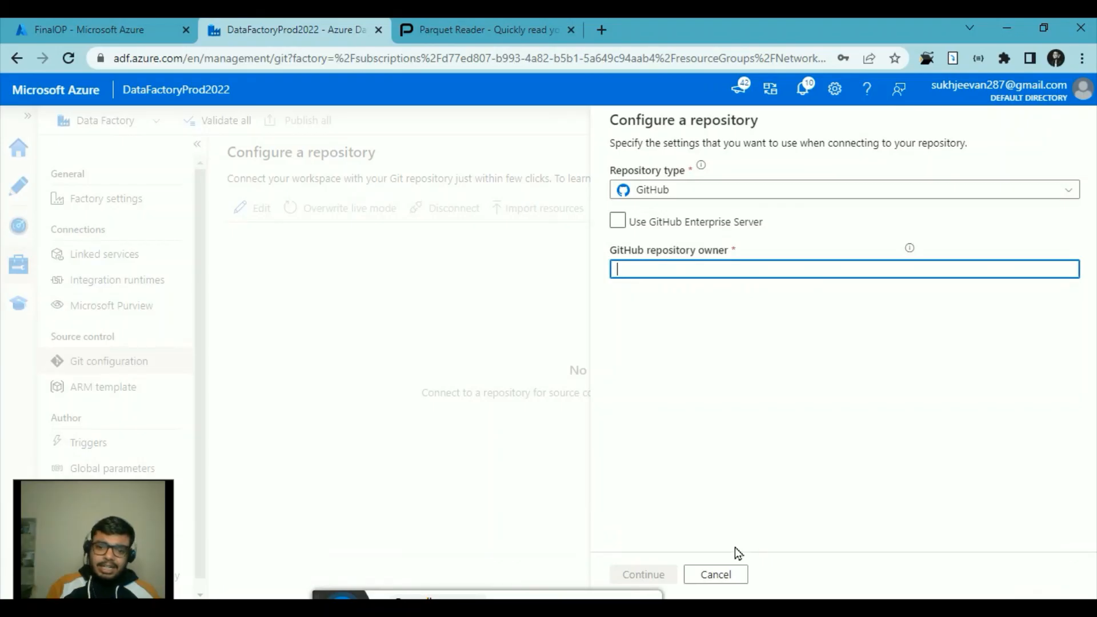
{"action": "left_click", "coordinate": [716, 574]}
{"action": "left_click_drag", "start_coordinate": [295, 583], "coordinate": [1023, 571]}
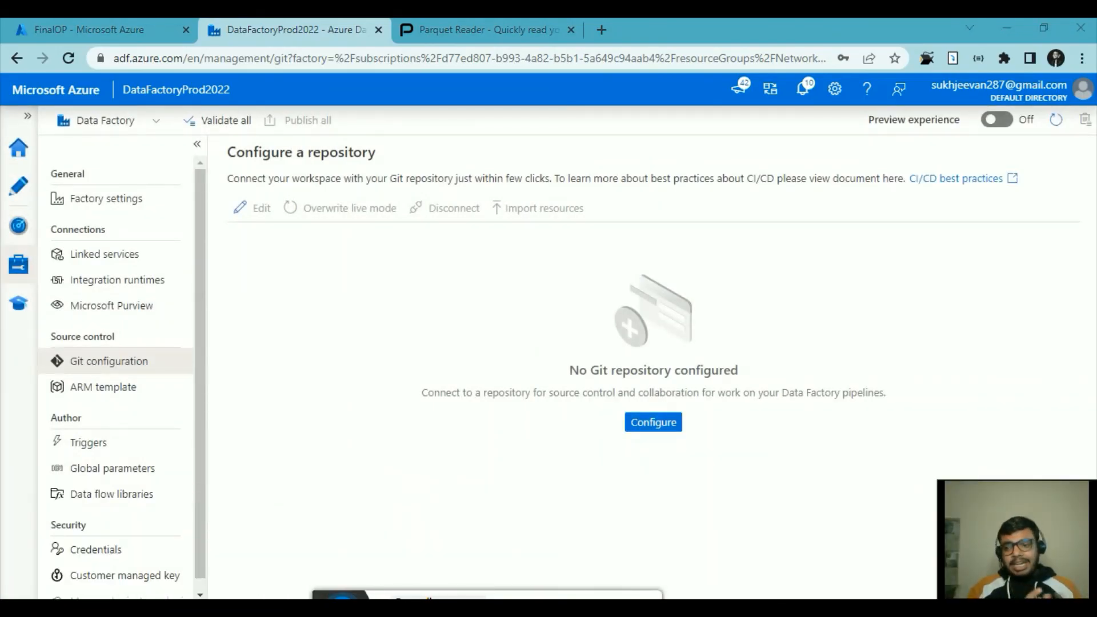